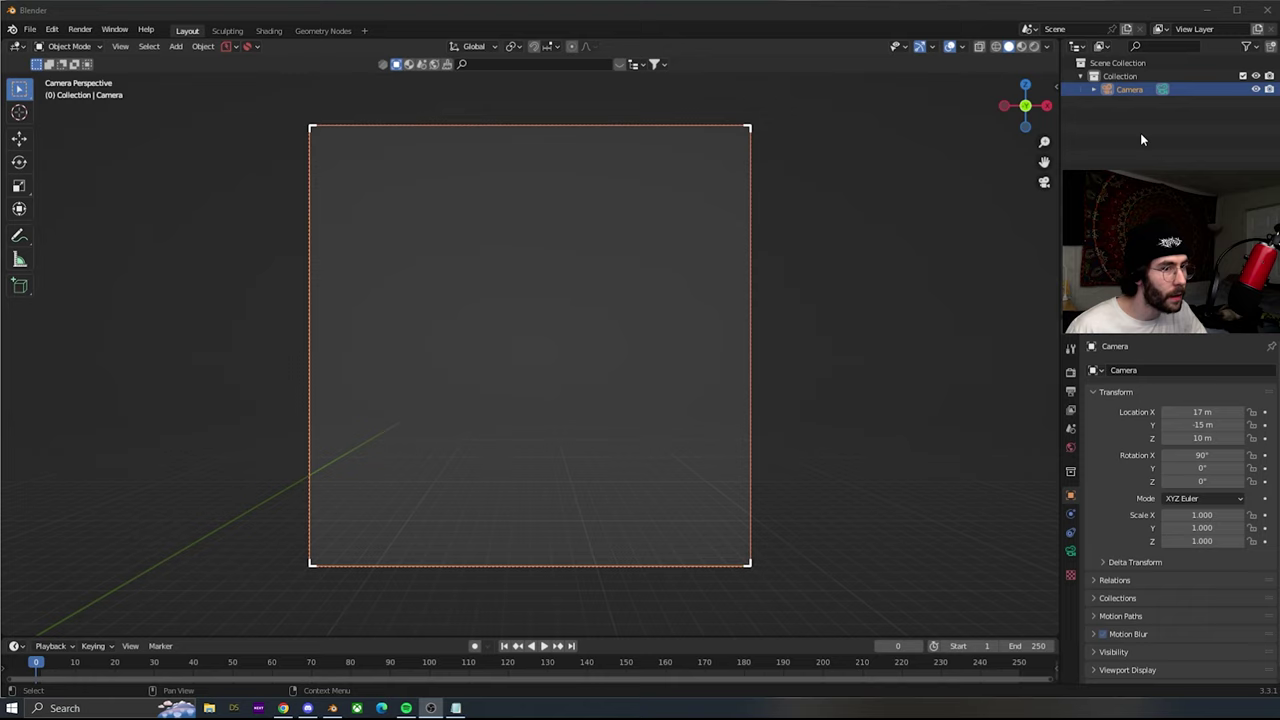
# - Set the camera's Location X and Z to 0 m, keeping it at Y -15 m
pyautogui.press('-')
pyautogui.click(1200, 412)
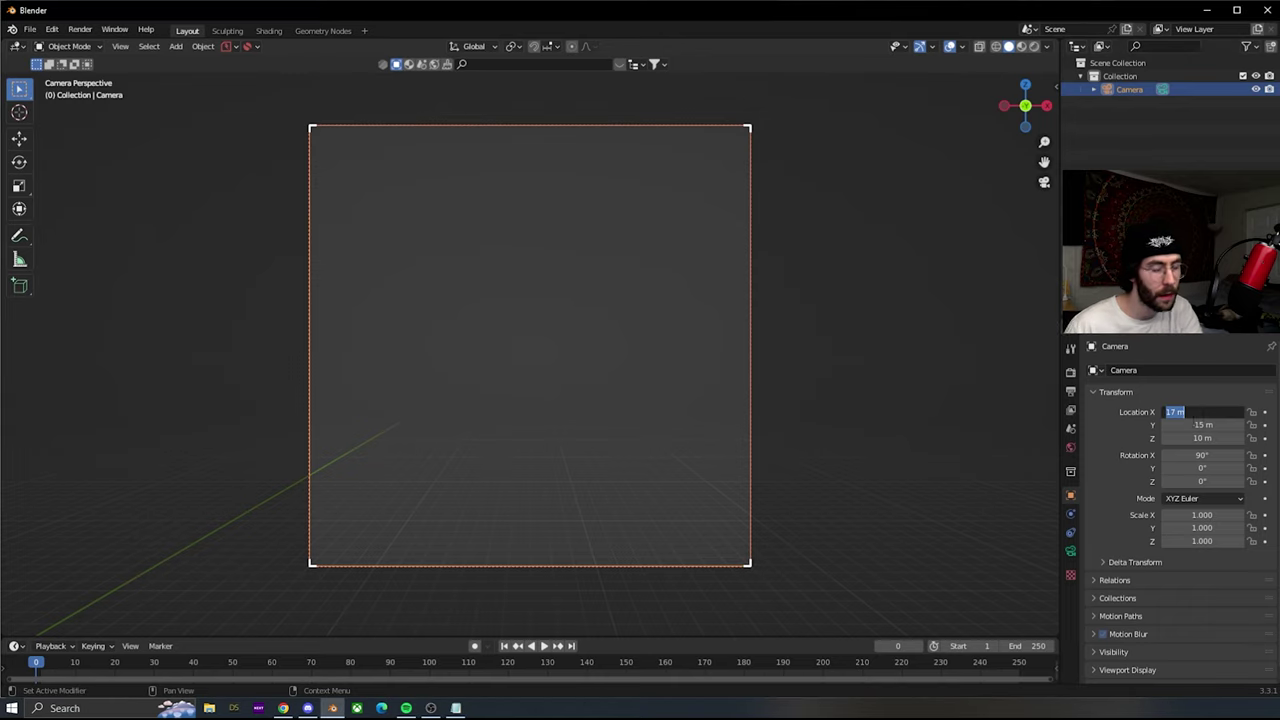
pyautogui.click(1178, 438)
pyautogui.write('0')
pyautogui.press('Return')
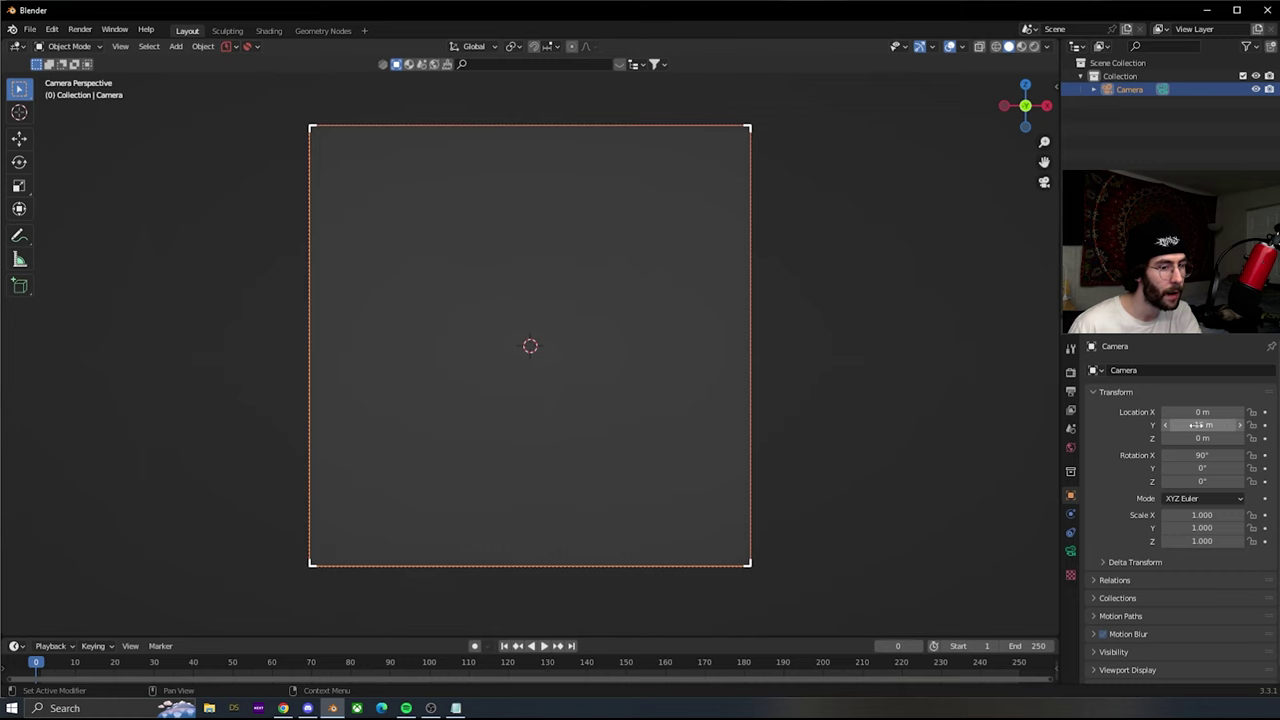
# - Add a cube and a Plain Axes empty at the origin
pyautogui.hotkey('shift', 'a')
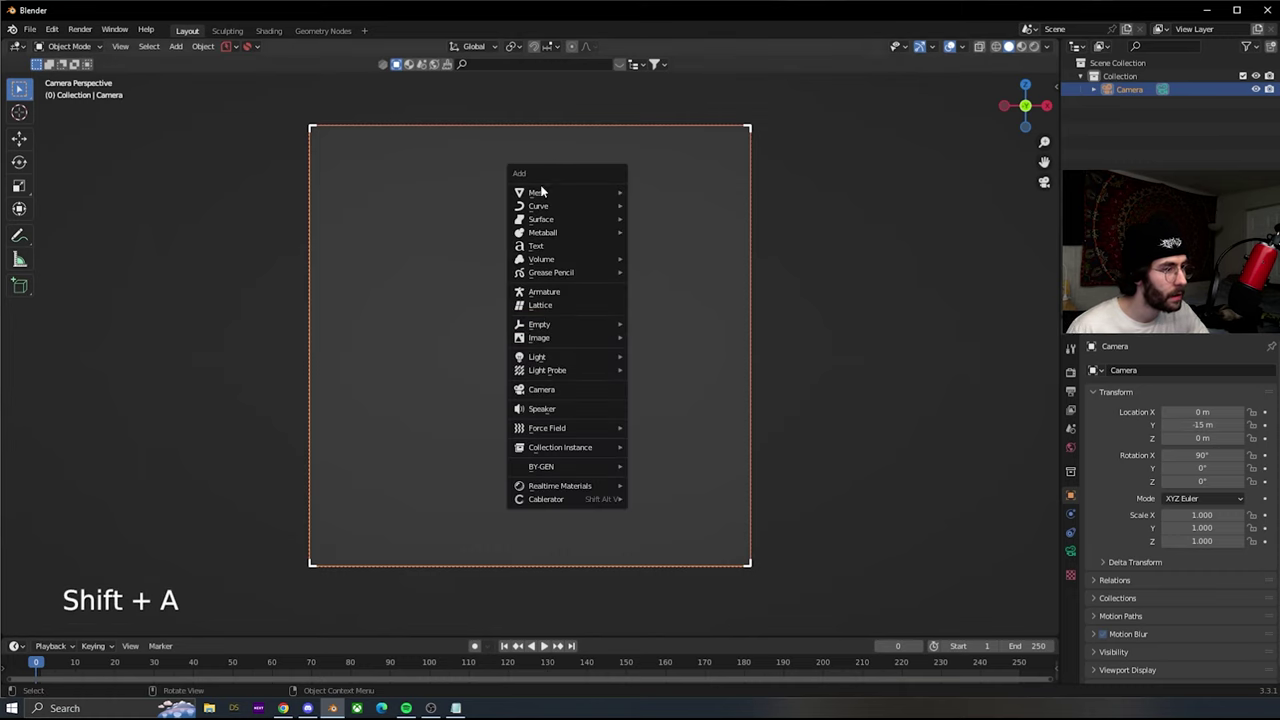
pyautogui.moveTo(575, 192)
pyautogui.click(680, 220)
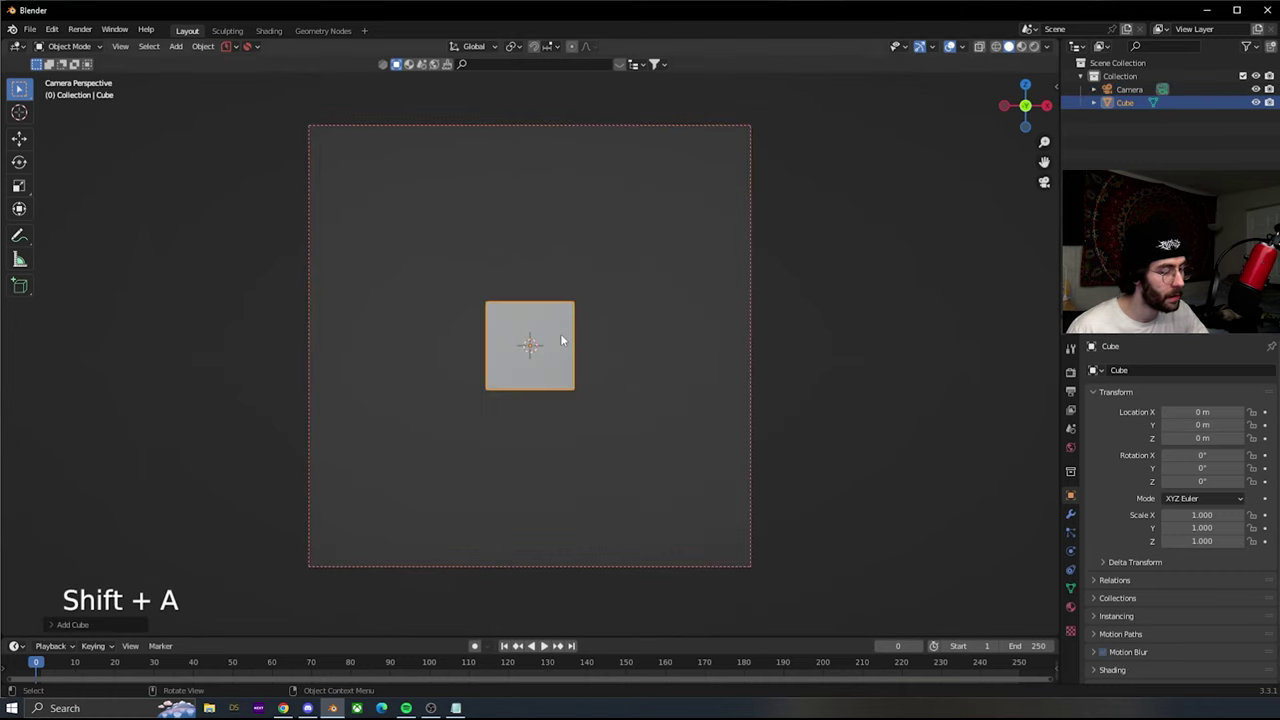
pyautogui.hotkey('shift', 'a')
pyautogui.moveTo(560, 336)
pyautogui.moveTo(520, 449)
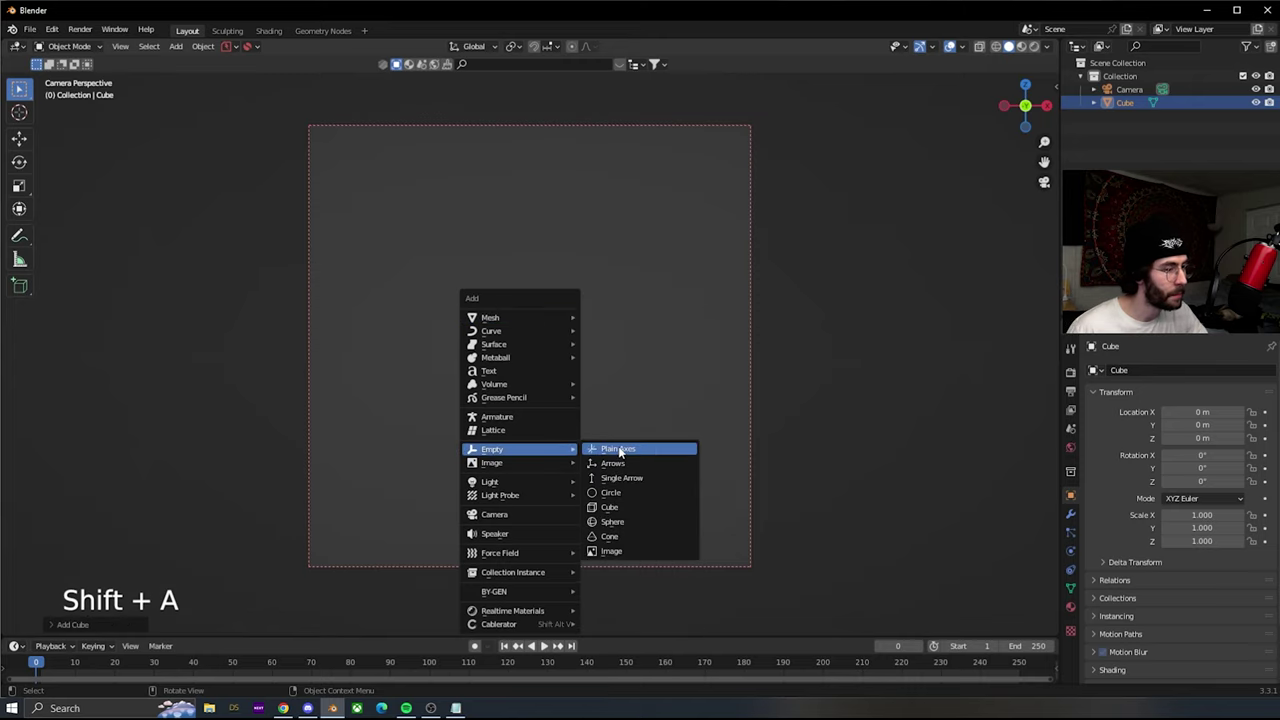
pyautogui.click(620, 452)
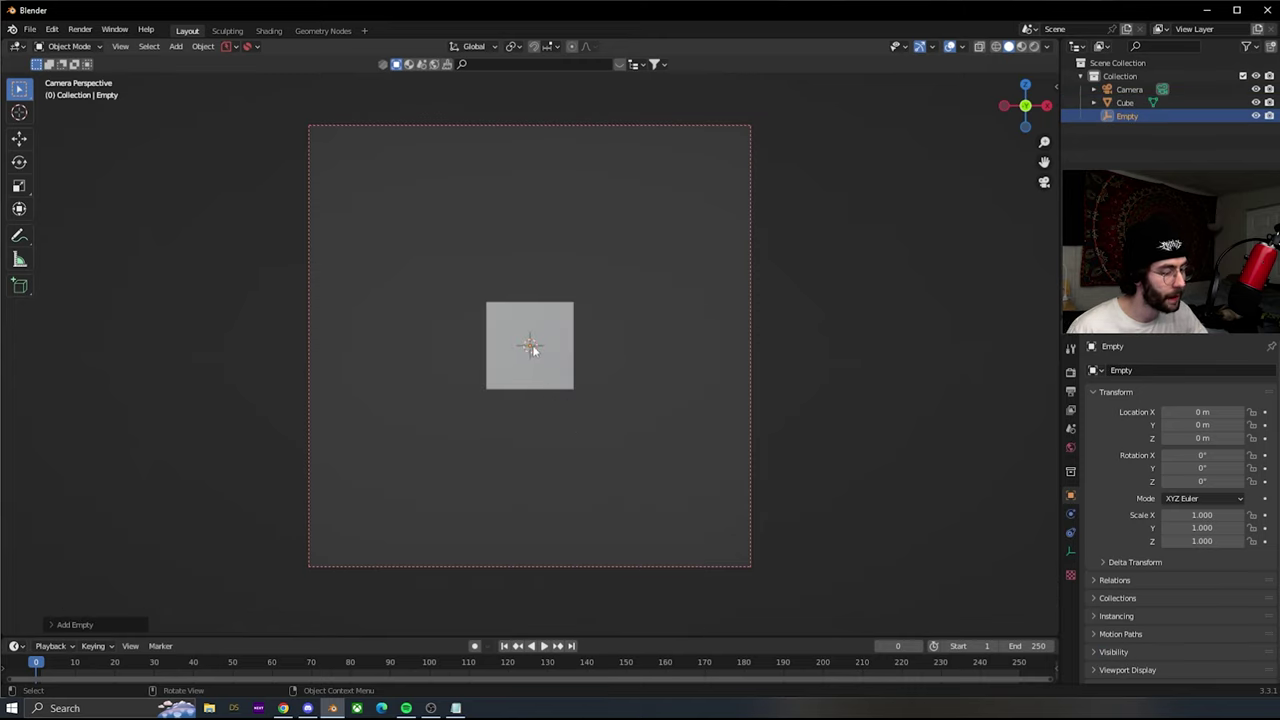
# - Raise the empty about 1.09 m above the cube, nudge it along X, then reselect the cube
pyautogui.press('g')
pyautogui.press('z')
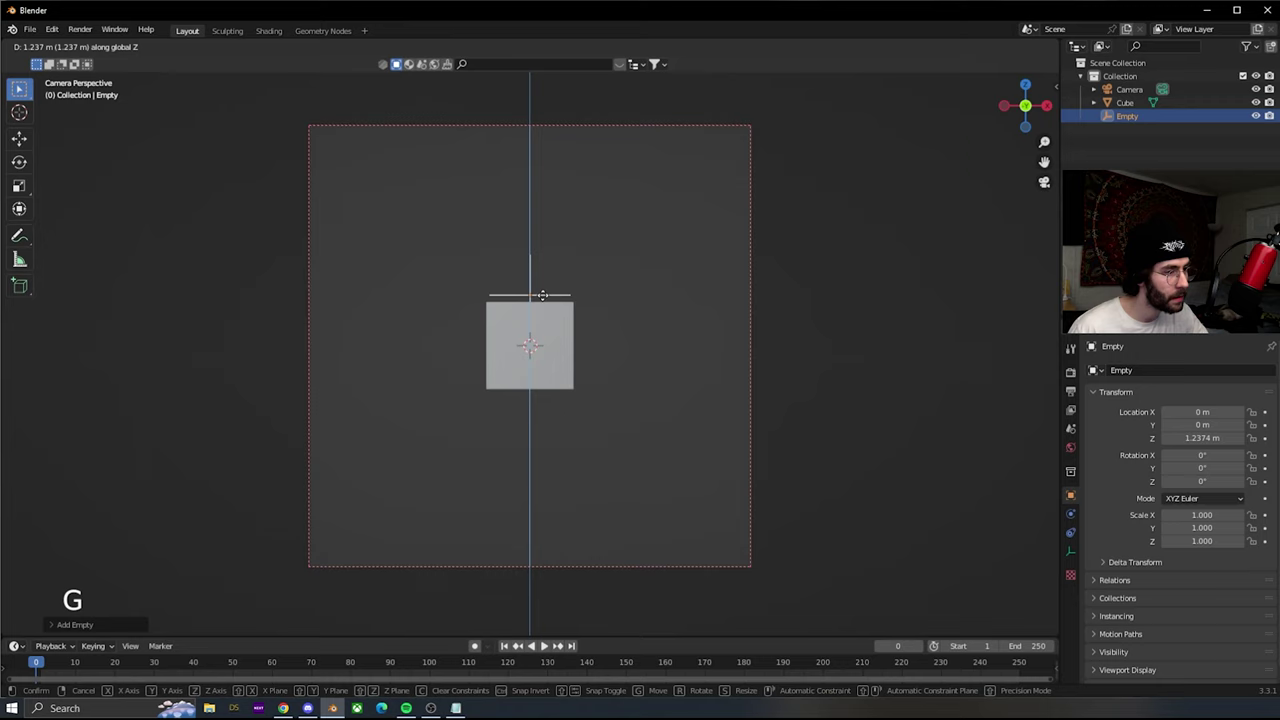
pyautogui.click(543, 298)
pyautogui.press('g')
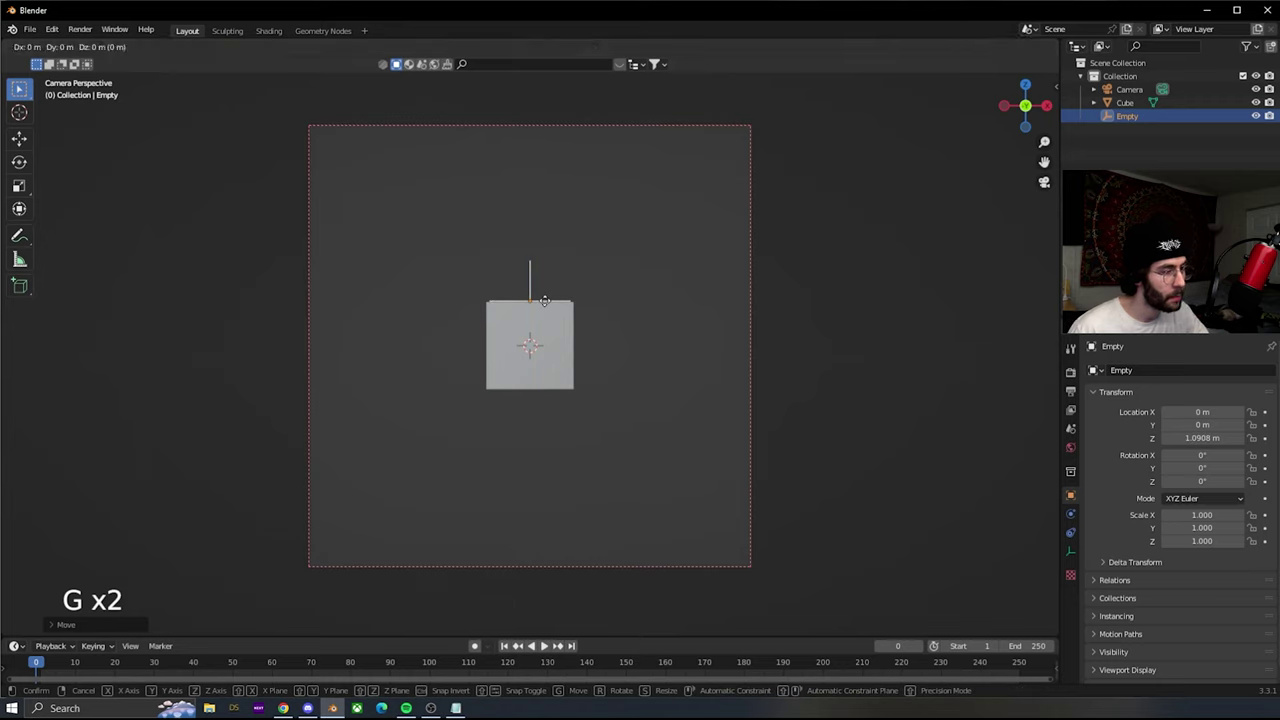
pyautogui.press('x')
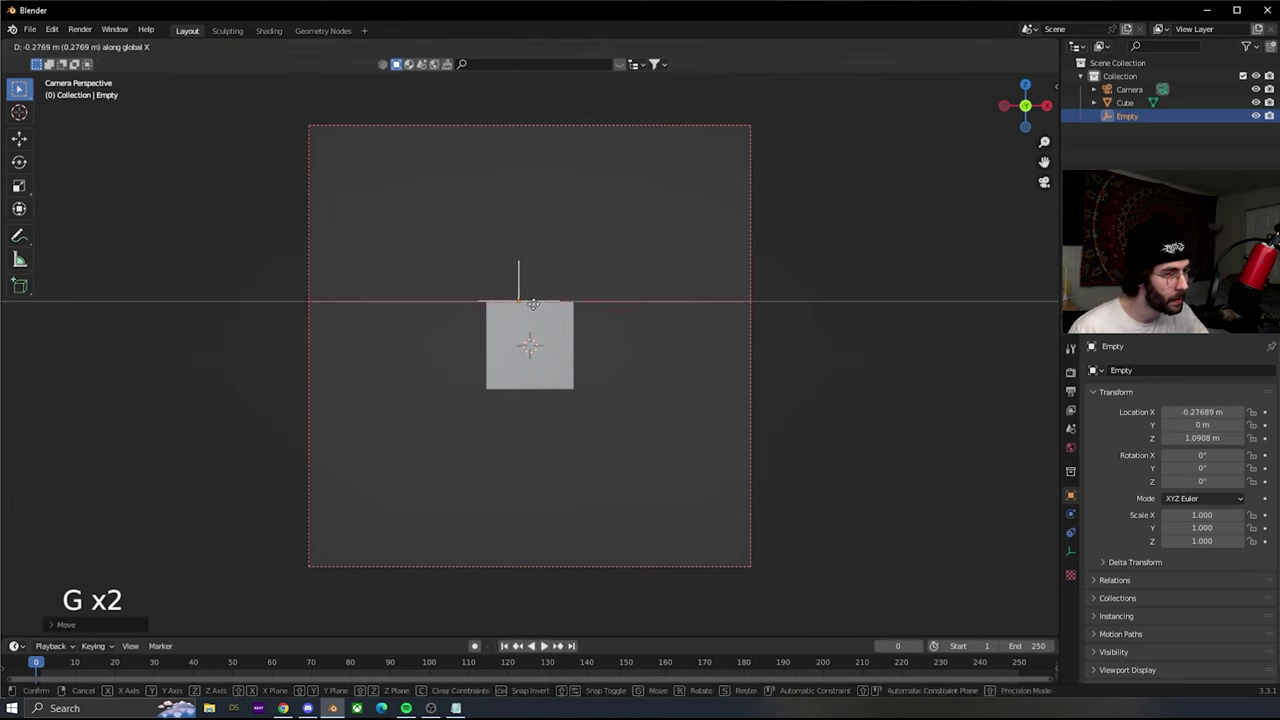
pyautogui.click(531, 333)
pyautogui.click(512, 324)
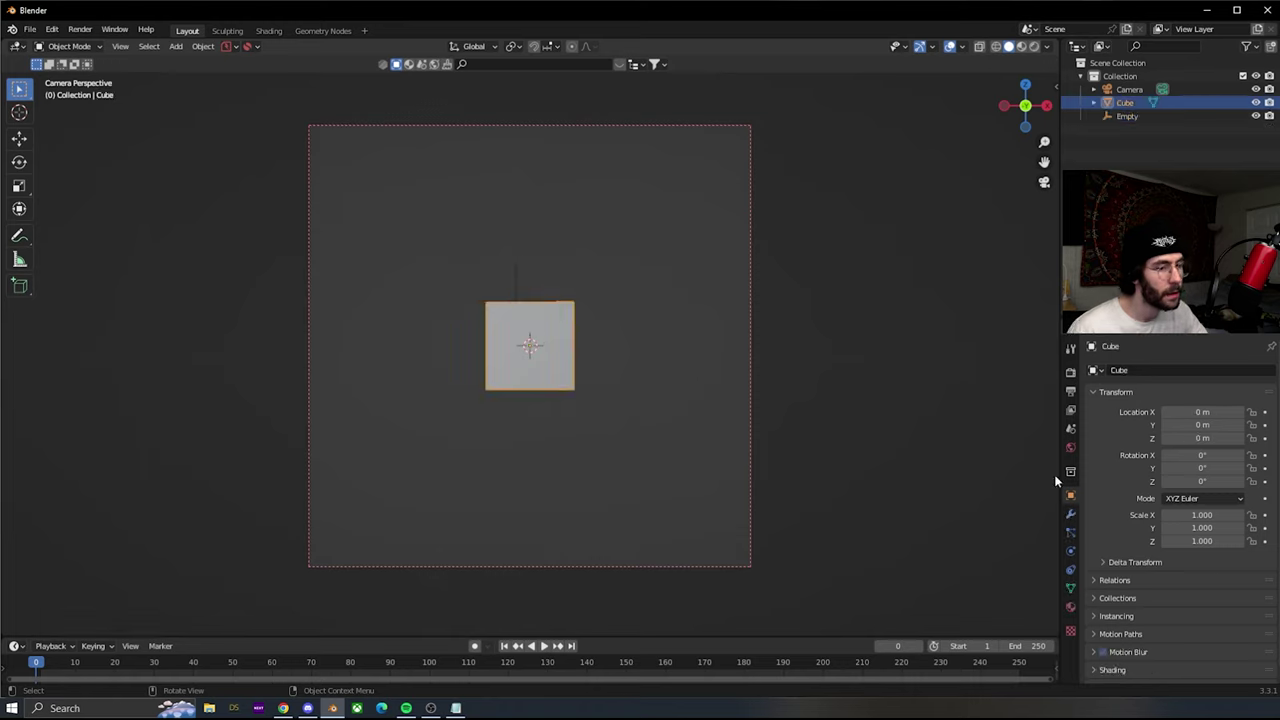
# - Add an Array modifier to the cube, switching from Relative Offset to Object Offset
pyautogui.click(1070, 514)
pyautogui.click(1125, 370)
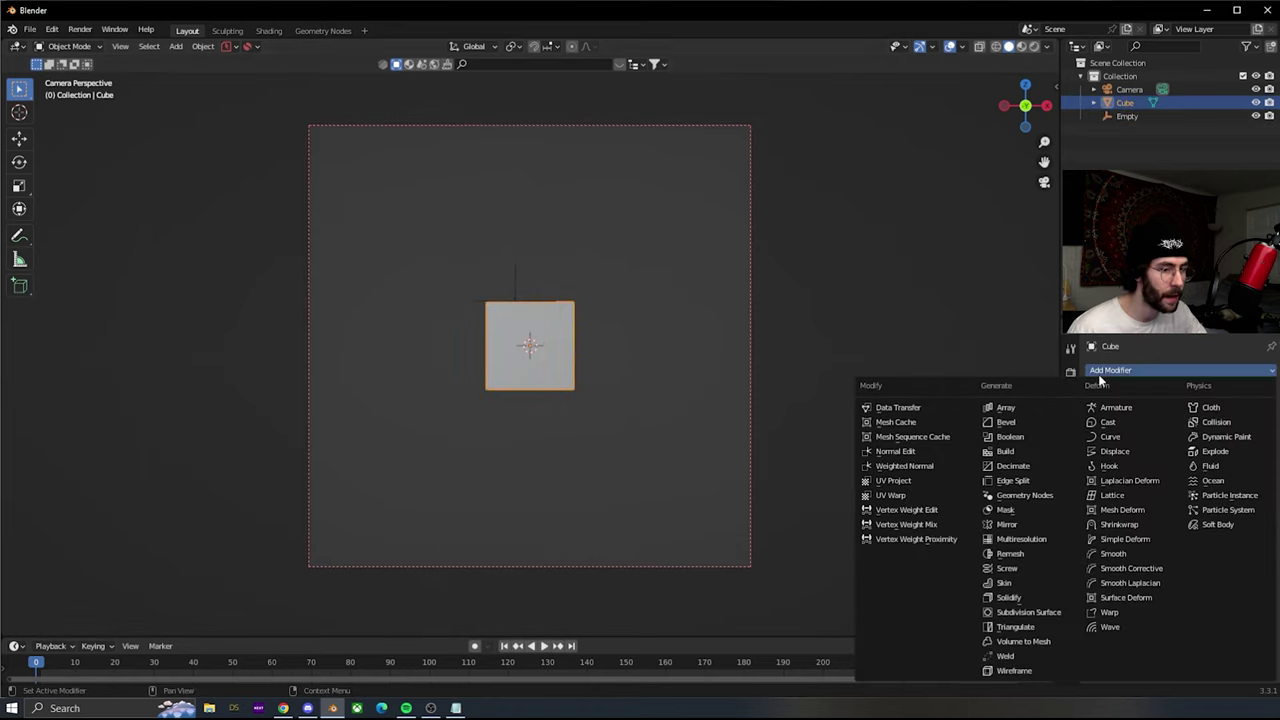
pyautogui.click(1010, 407)
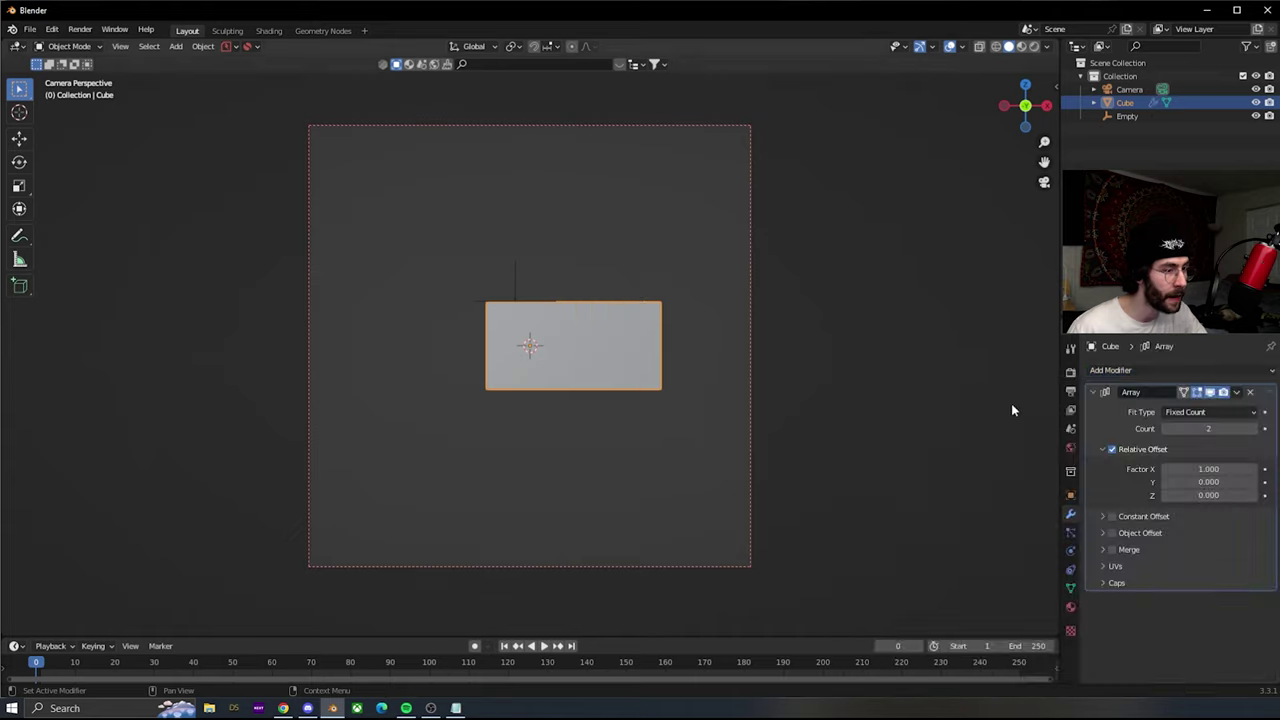
pyautogui.click(1112, 449)
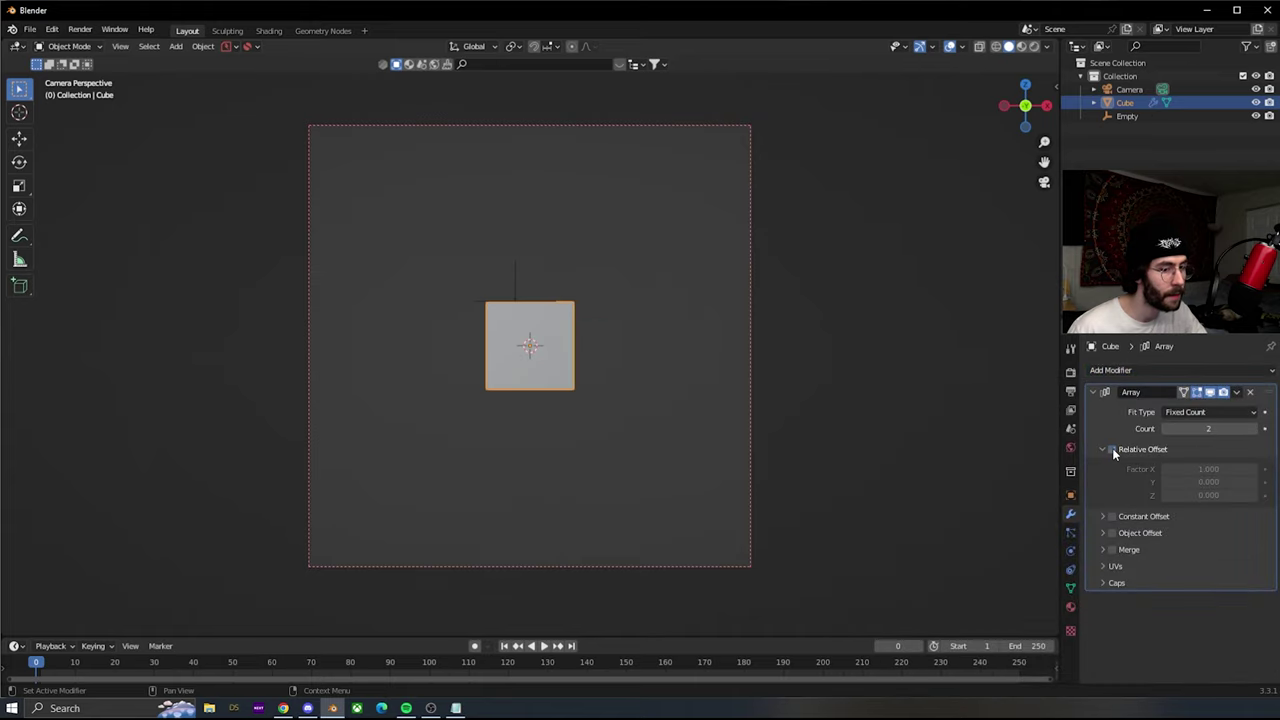
pyautogui.click(1111, 533)
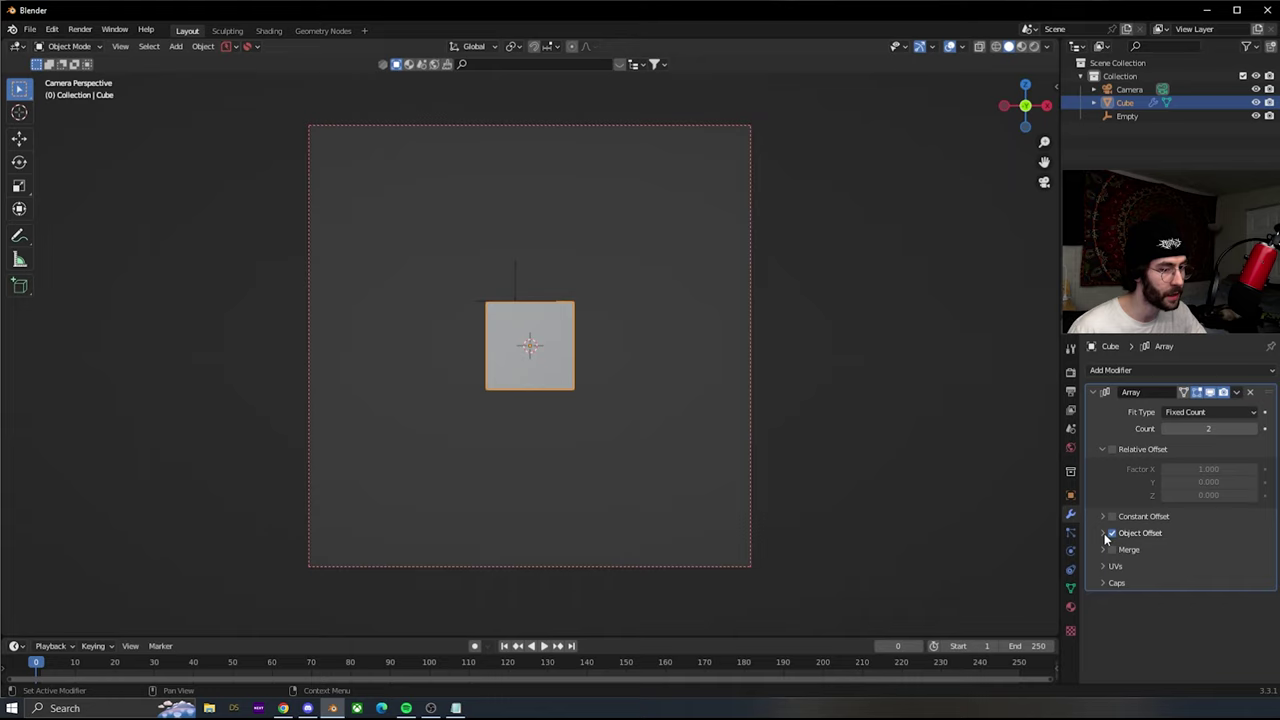
# - Use the Empty as the array's offset object and raise the Count to 7
pyautogui.click(1104, 534)
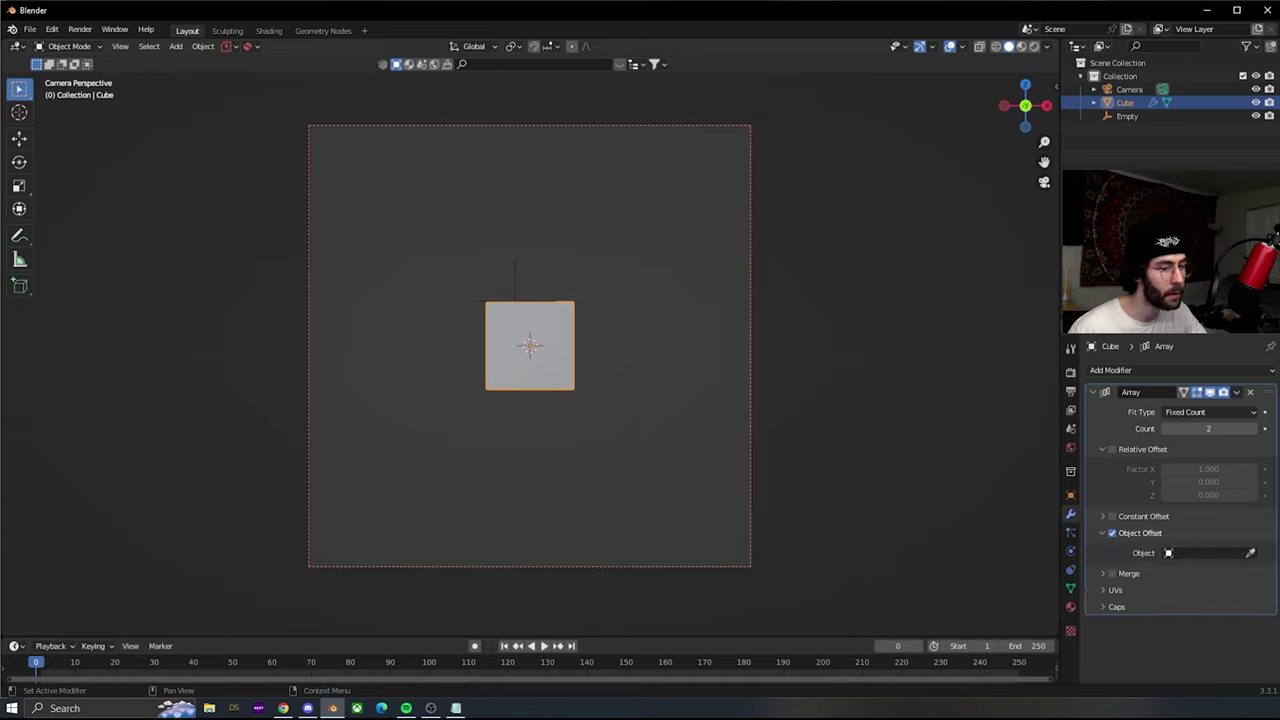
pyautogui.click(1205, 553)
pyautogui.click(1150, 427)
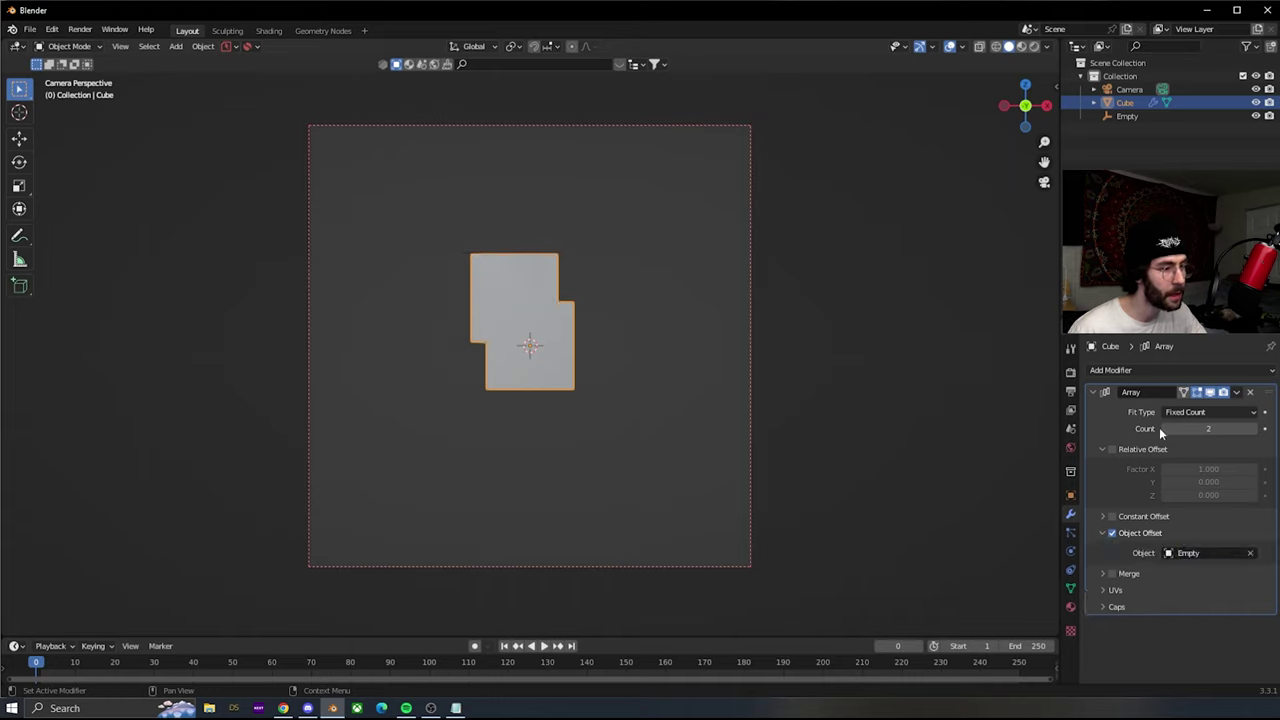
pyautogui.click(1255, 432)
pyautogui.click(1255, 432)
pyautogui.click(1255, 432)
pyautogui.click(1255, 432)
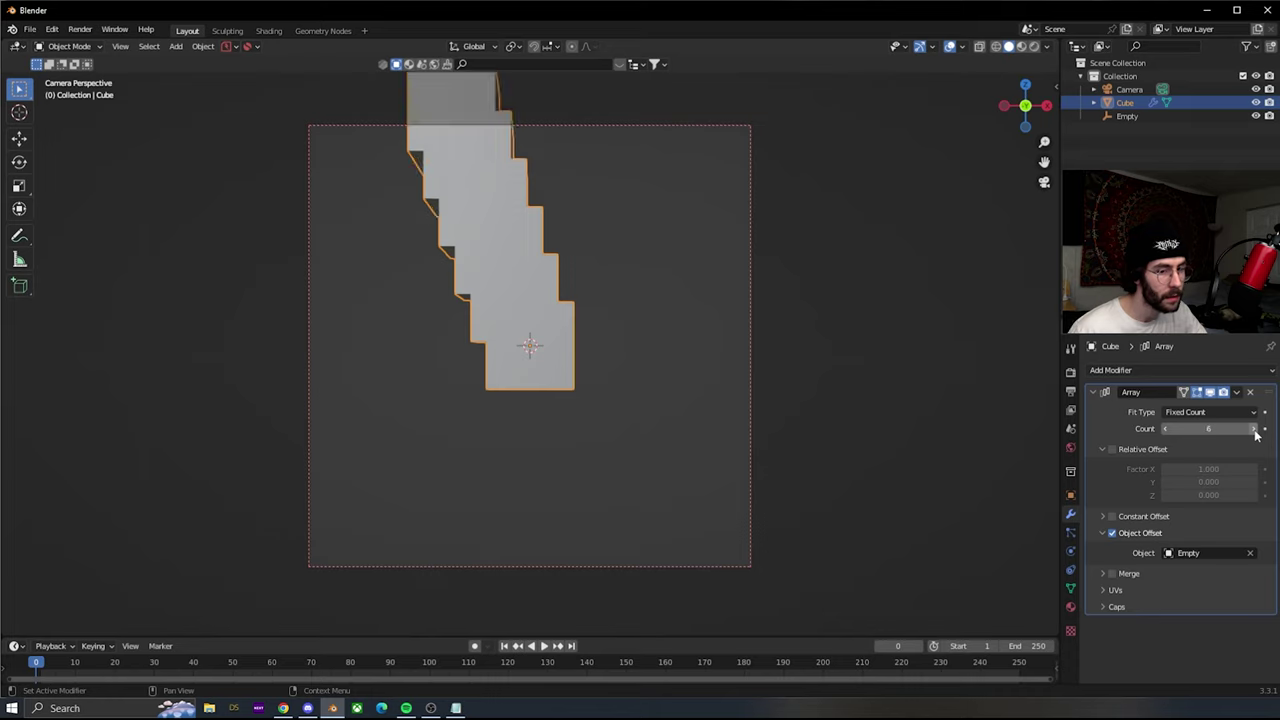
pyautogui.click(1255, 432)
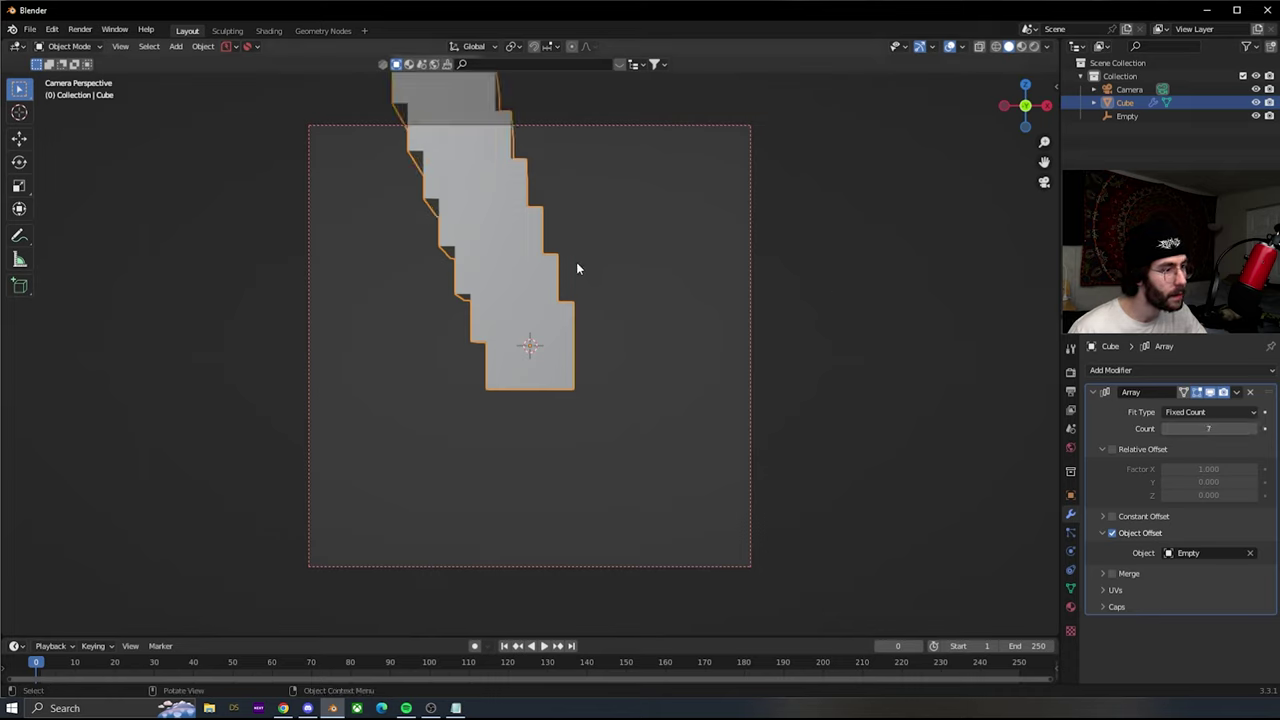
# - Move the Empty to lay the copies out horizontally and shrink it to about 0.865 scale
pyautogui.click(1128, 118)
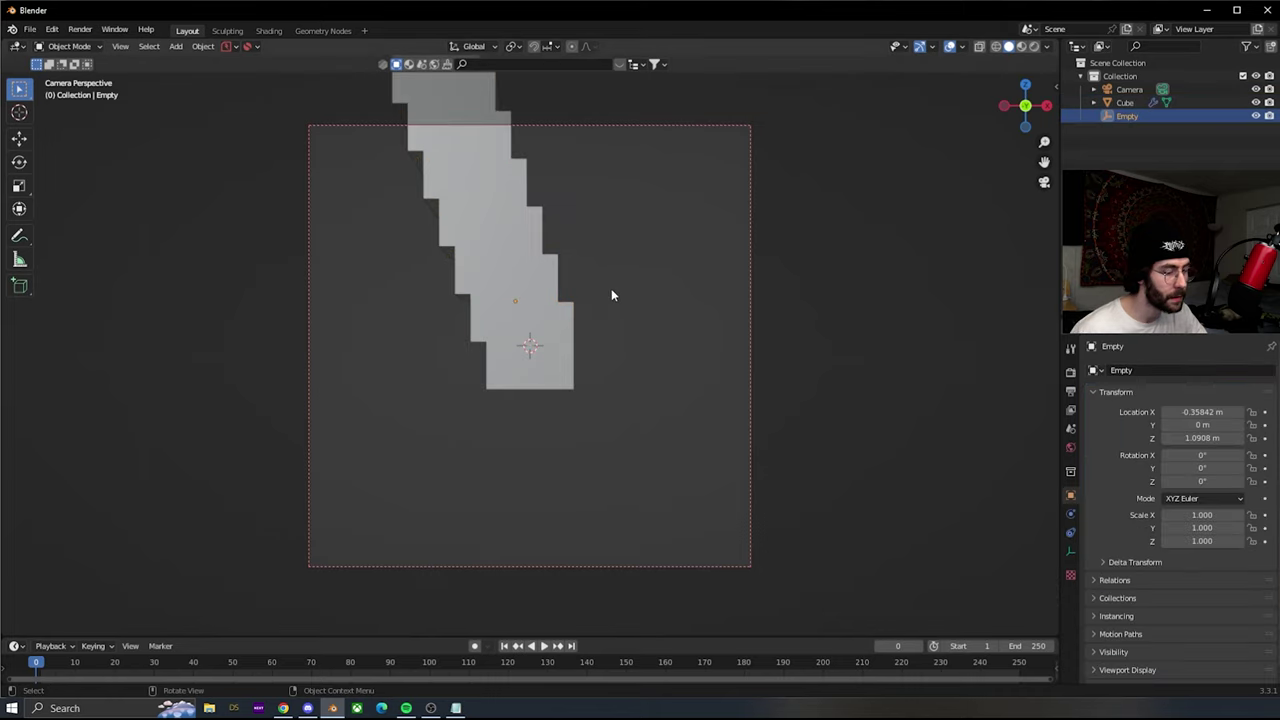
pyautogui.press('g')
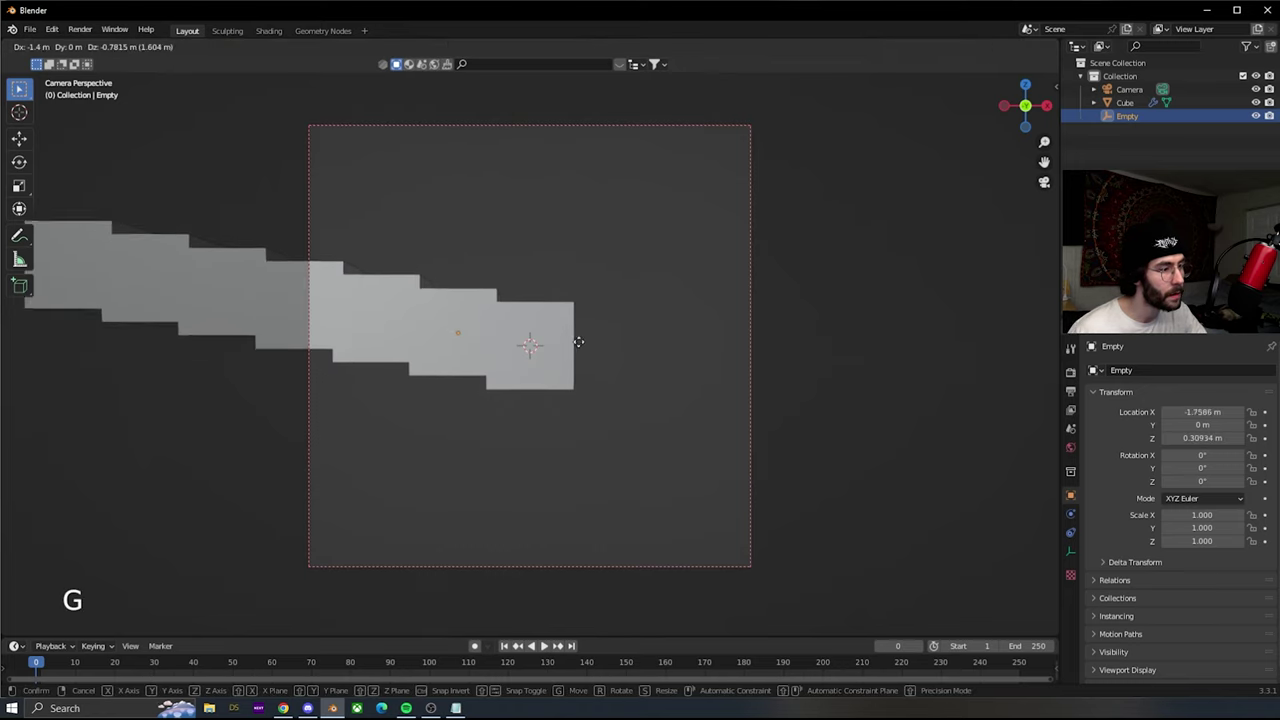
pyautogui.click(641, 346)
pyautogui.press('s')
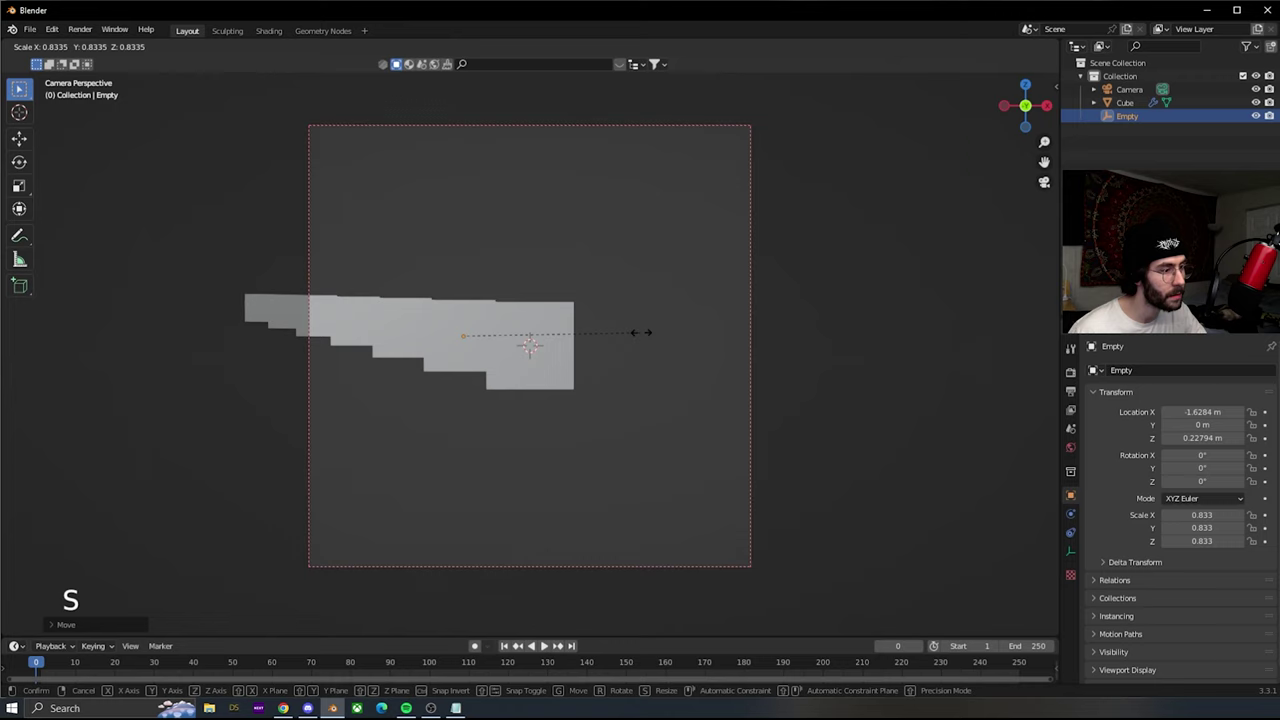
pyautogui.click(647, 340)
# - Shift the Empty to about X -2.30 m to space out the row, then reselect the cube
pyautogui.press('g')
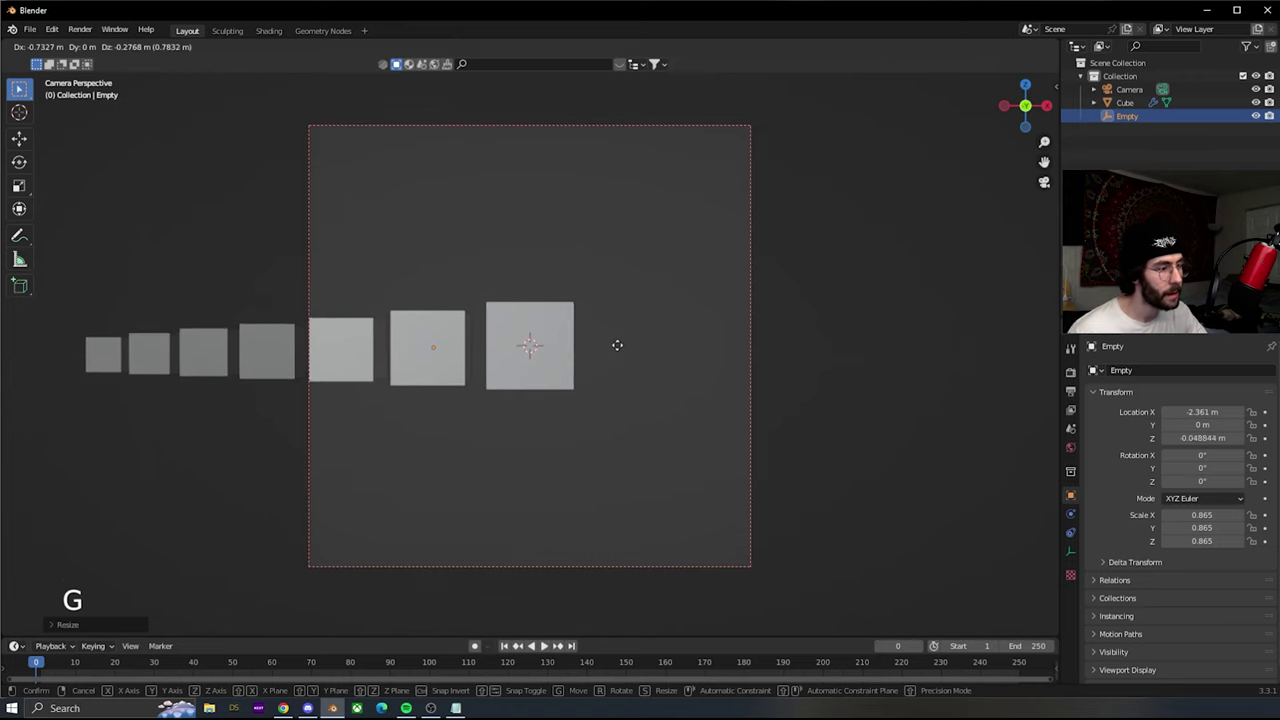
pyautogui.click(619, 343)
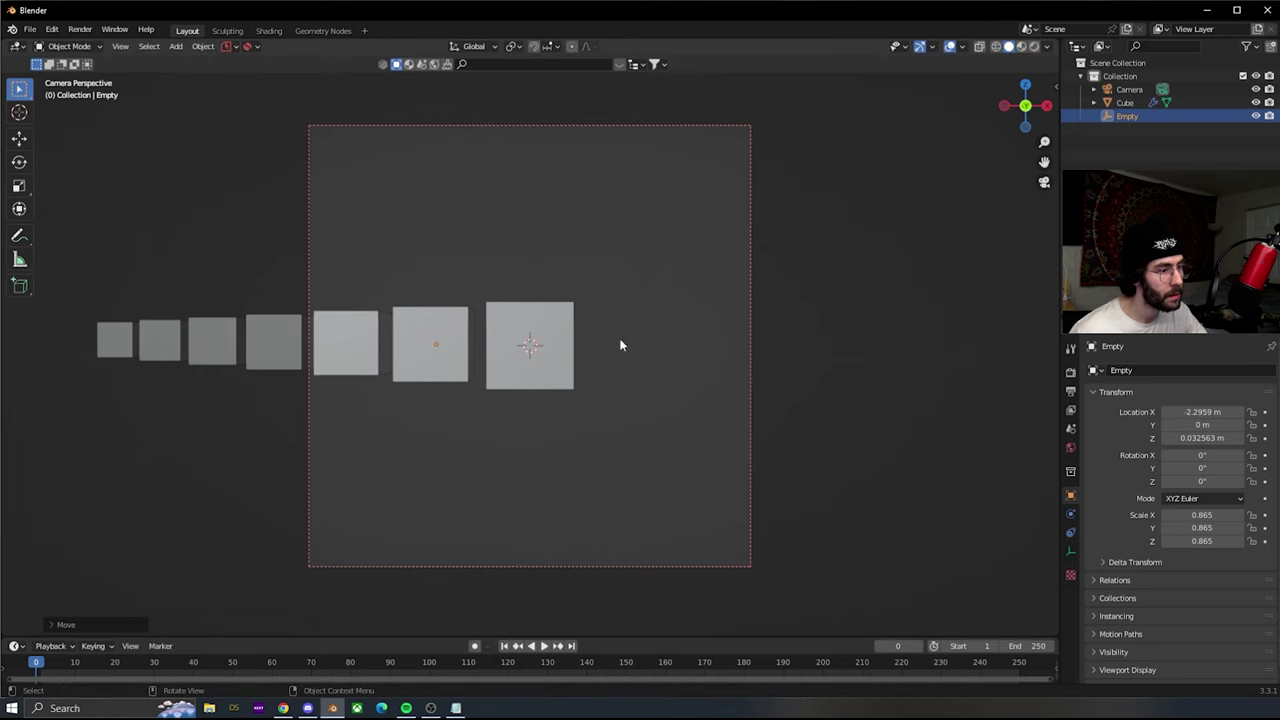
pyautogui.click(513, 345)
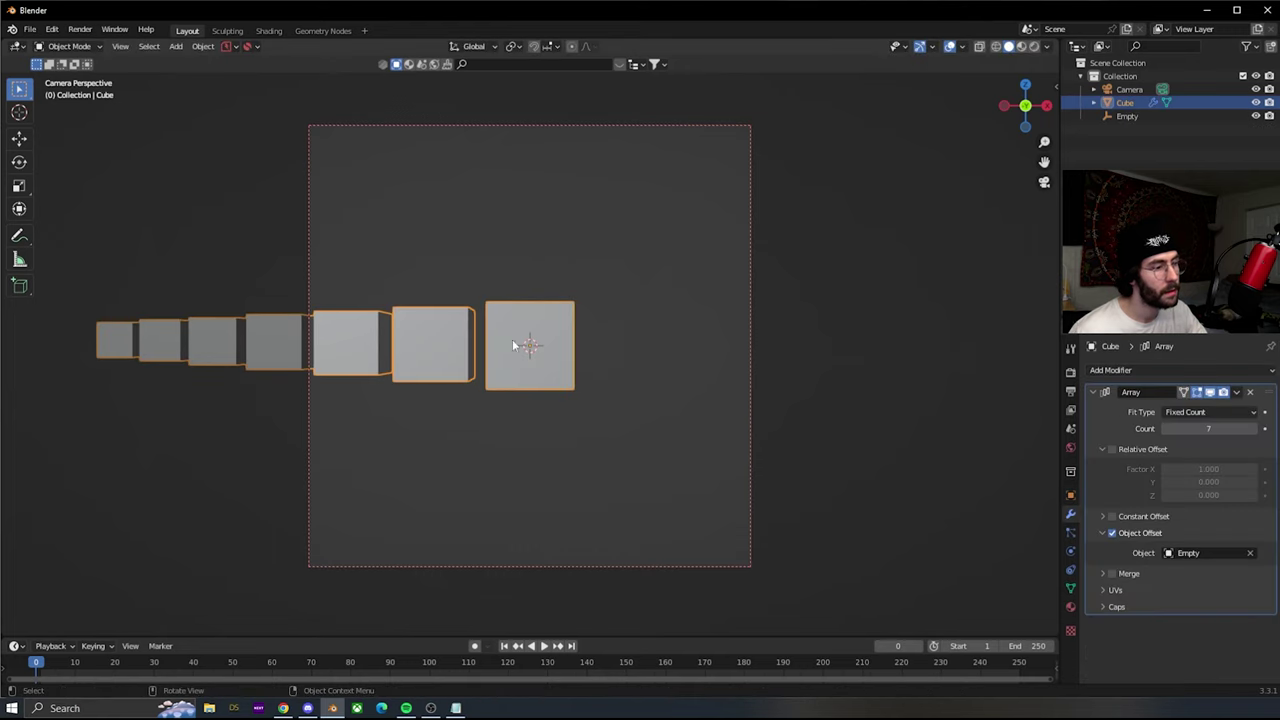
pyautogui.click(1256, 103)
pyautogui.click(1256, 103)
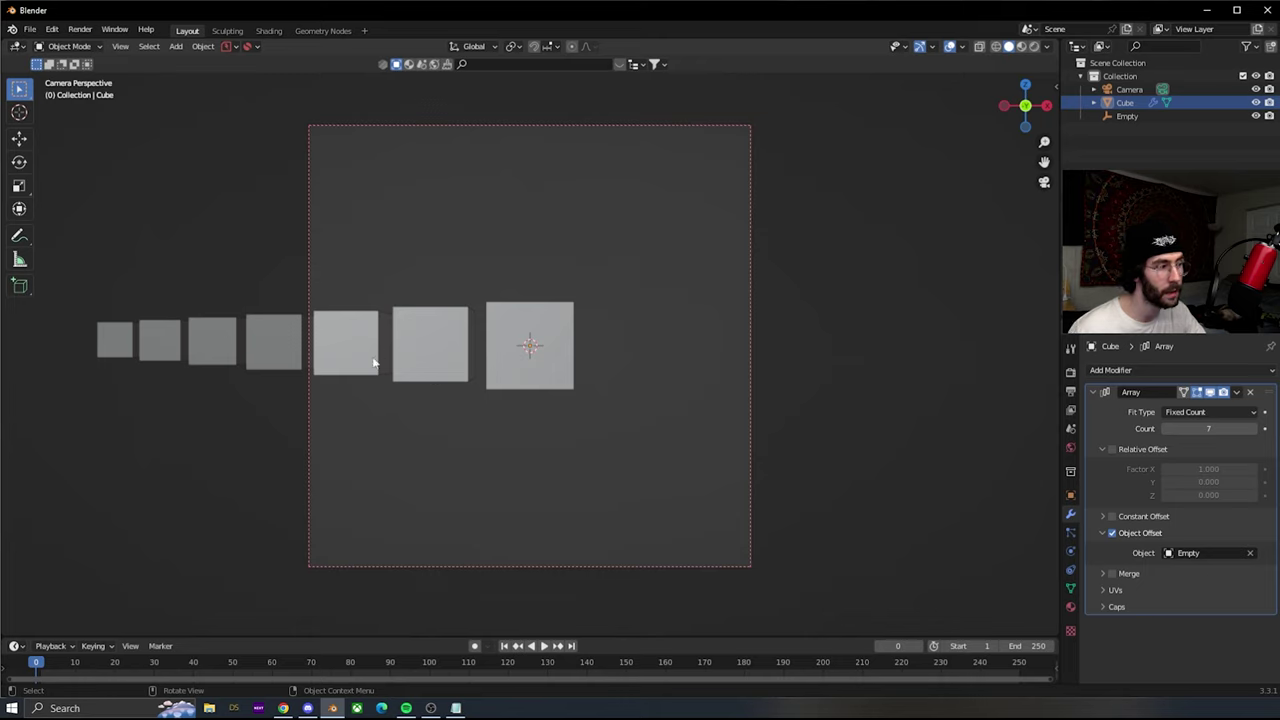
# - Add a Mirror modifier to the cube and a second Plain Axes empty, Empty.001, at the centre
pyautogui.click(1117, 370)
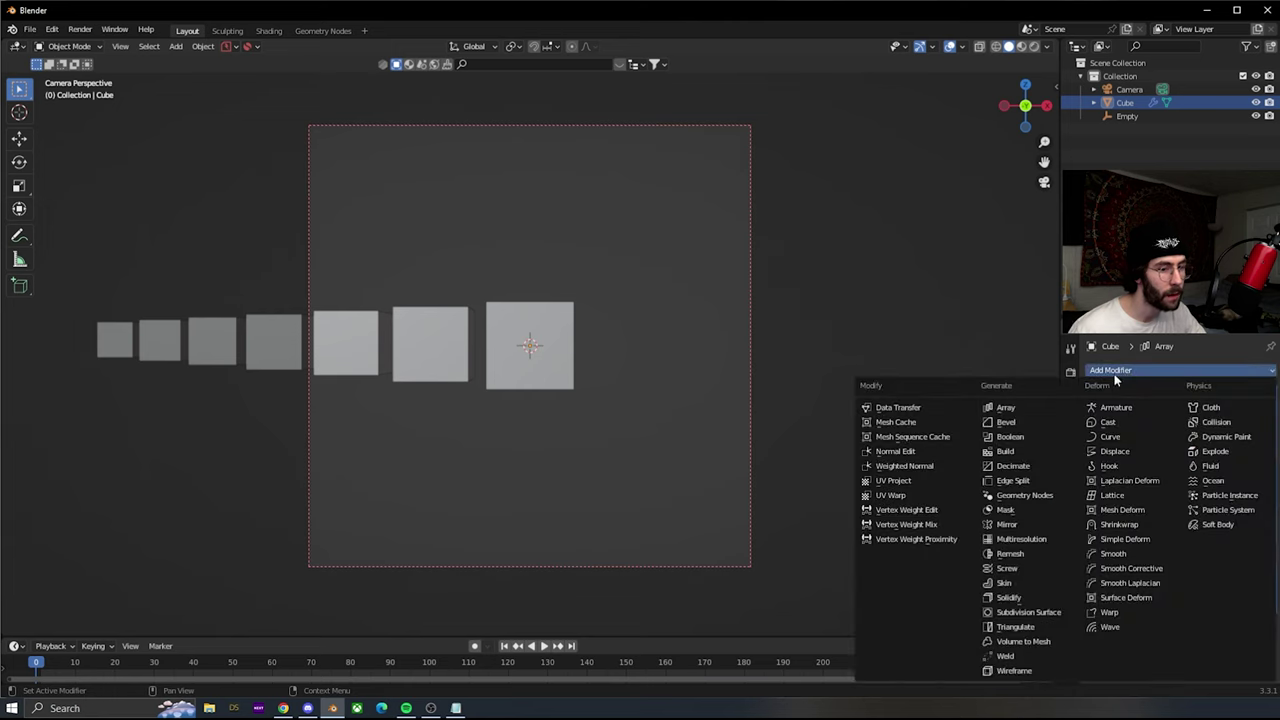
pyautogui.click(1010, 524)
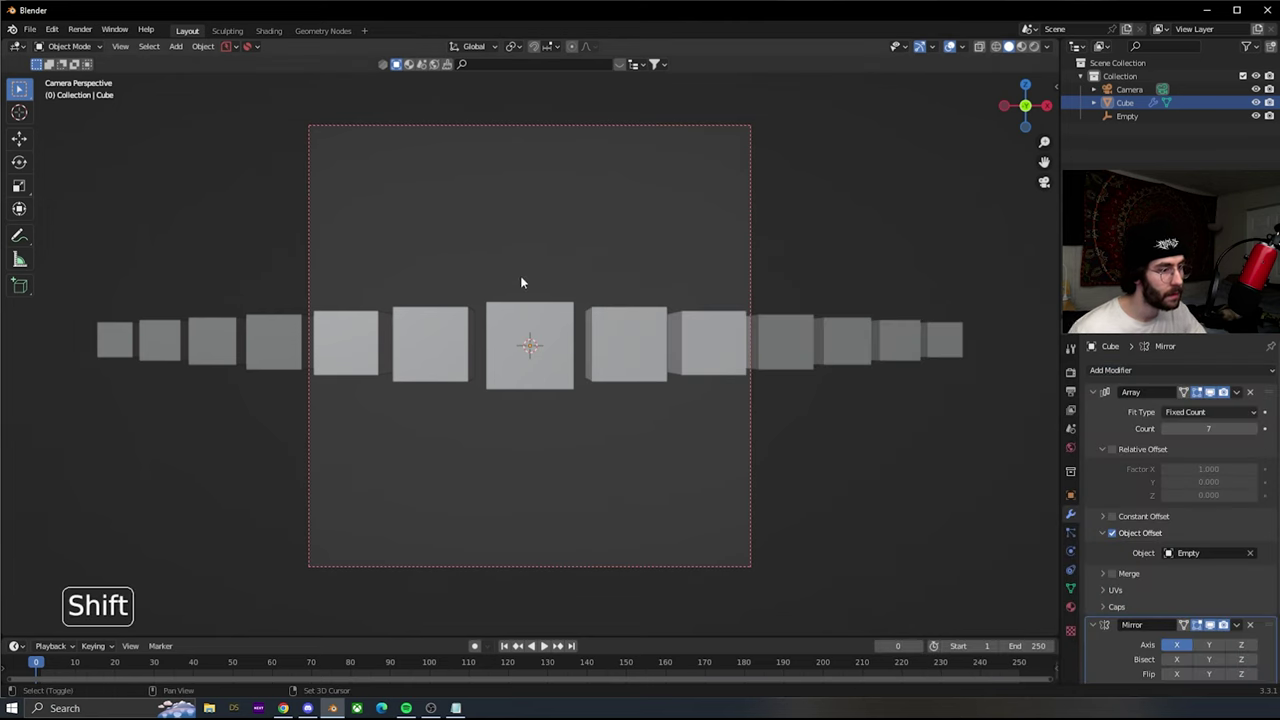
pyautogui.hotkey('shift', 'a')
pyautogui.moveTo(520, 277)
pyautogui.click(575, 284)
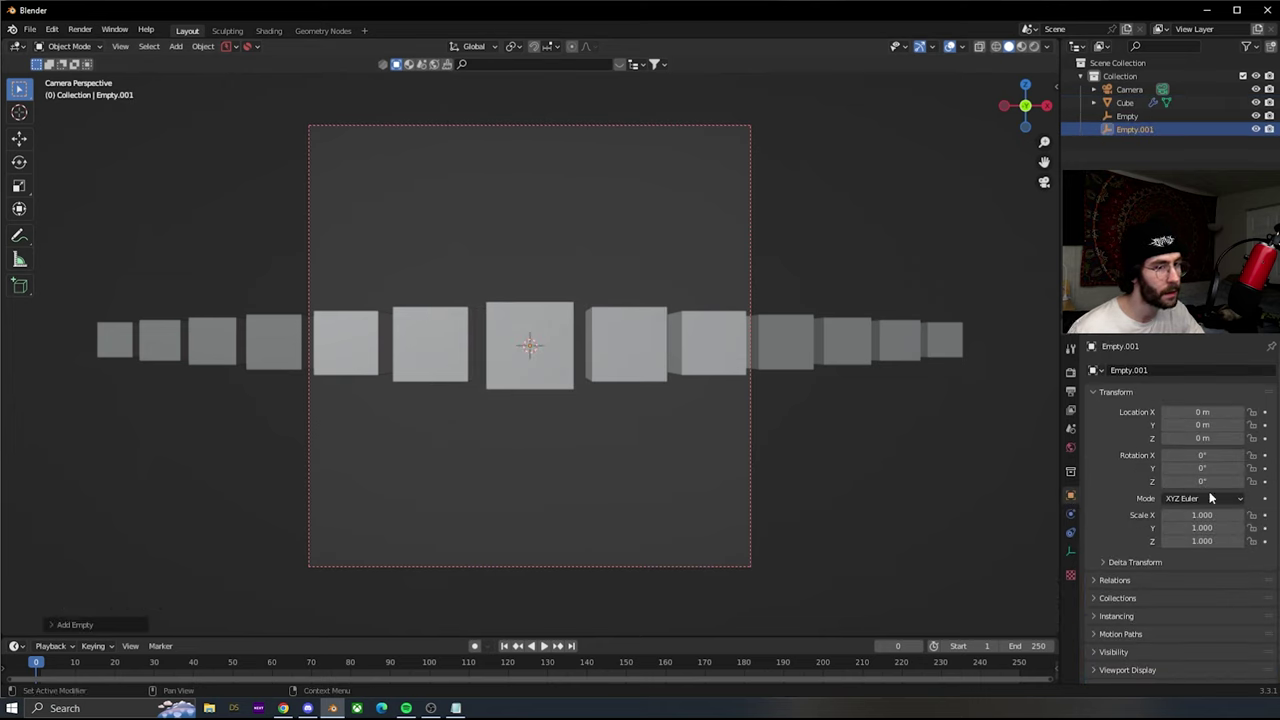
# - Set the cube's Mirror Object to Empty.001 and enable mirroring on Z
pyautogui.click(492, 341)
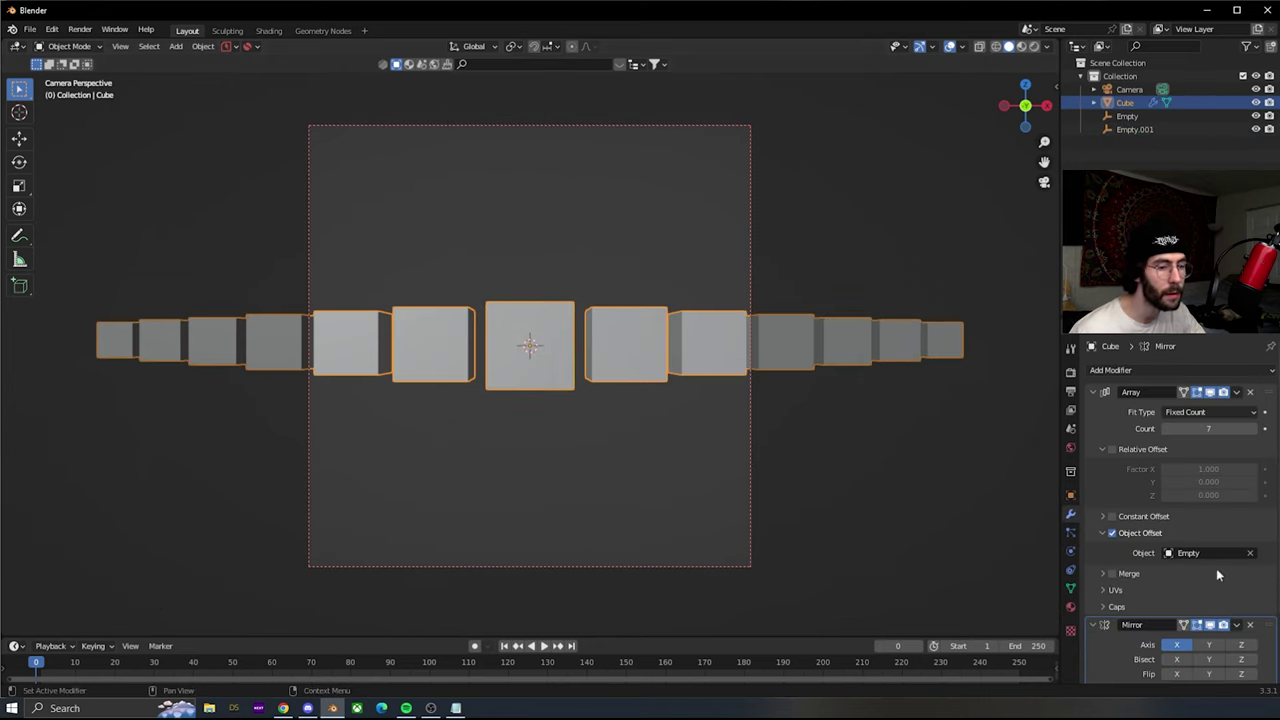
pyautogui.scroll(-3, 1214, 566)
pyautogui.click(1205, 610)
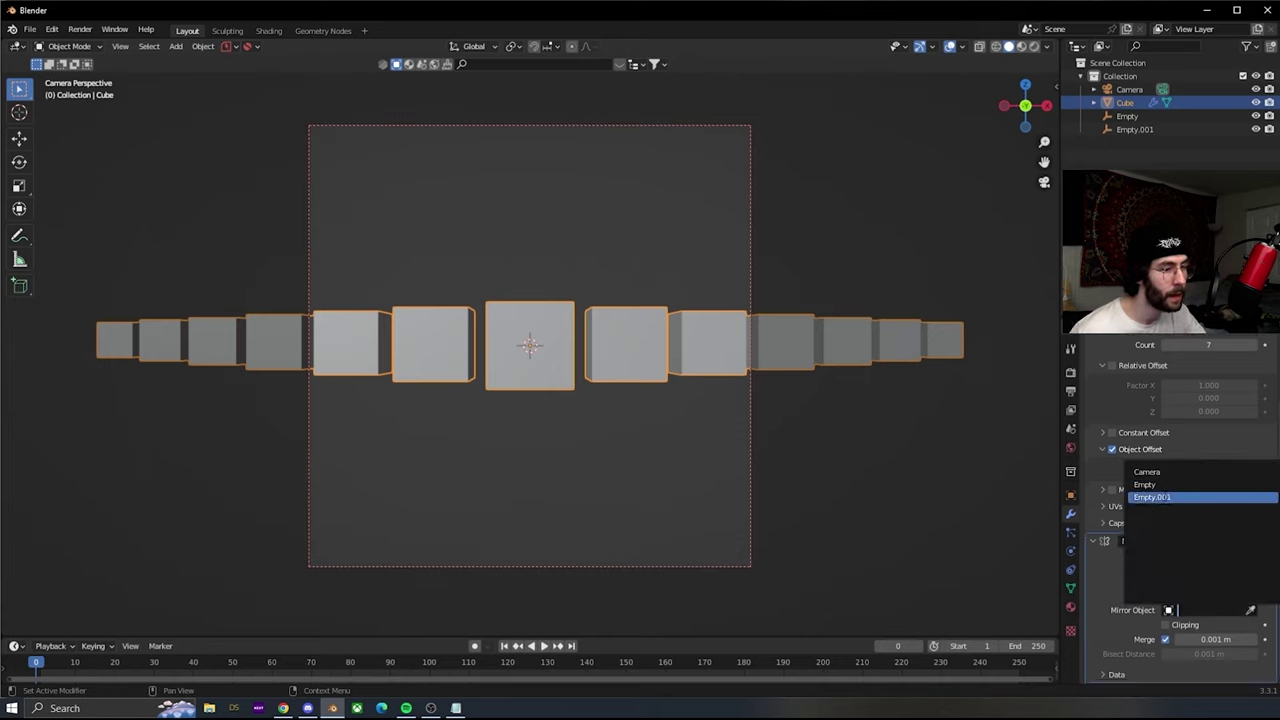
pyautogui.click(1161, 496)
pyautogui.click(1241, 561)
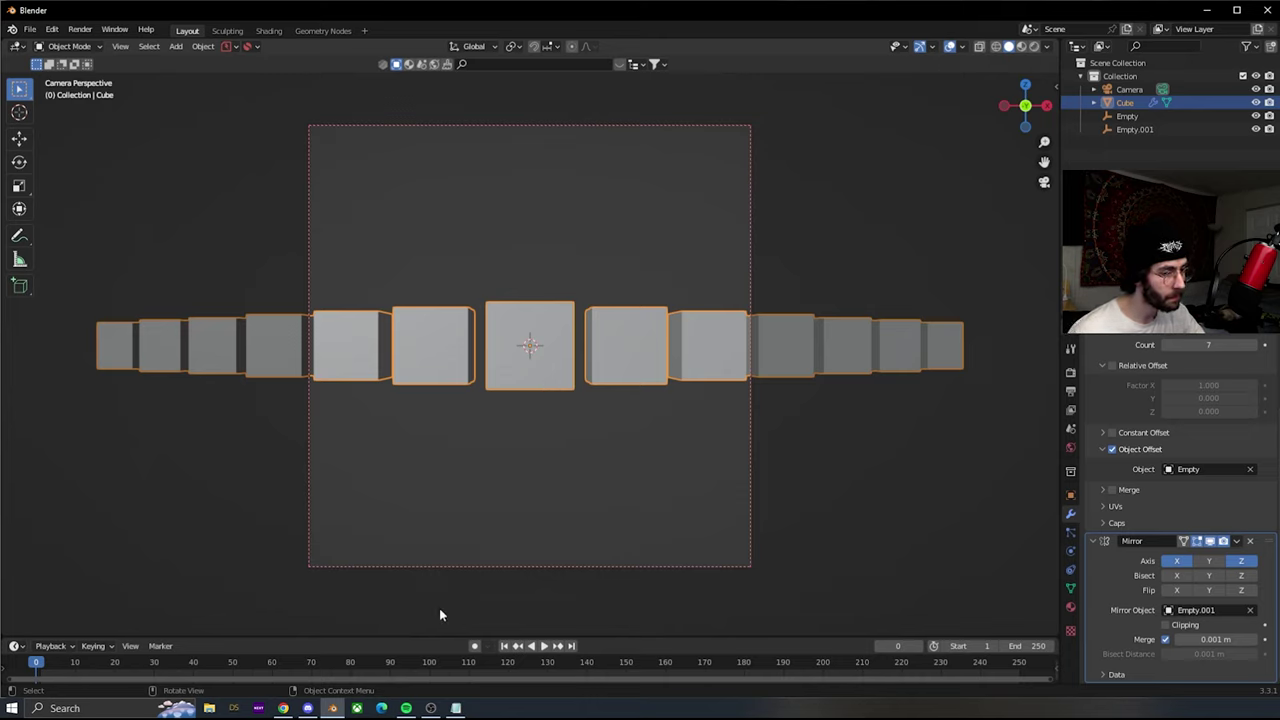
# - Change the output Resolution Y to 1080 for a 1920 × 1080 widescreen frame
pyautogui.click(1071, 374)
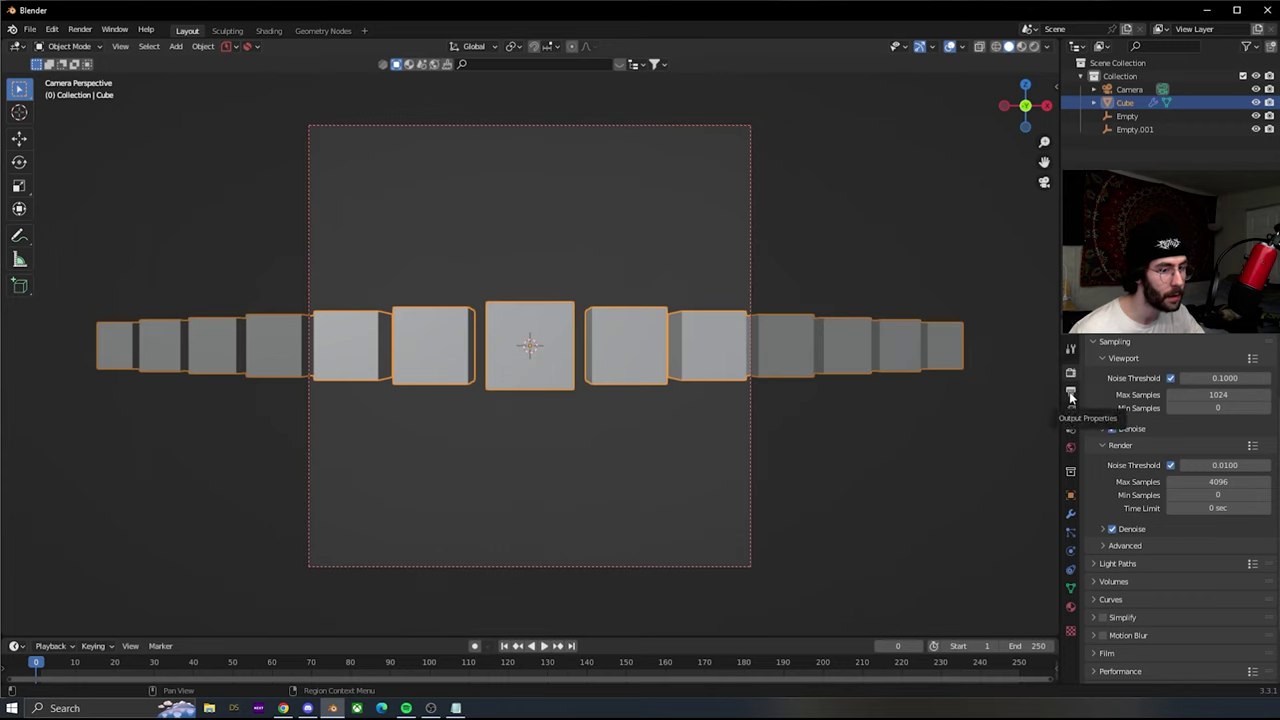
pyautogui.click(1071, 392)
pyautogui.scroll(2, 1180, 420)
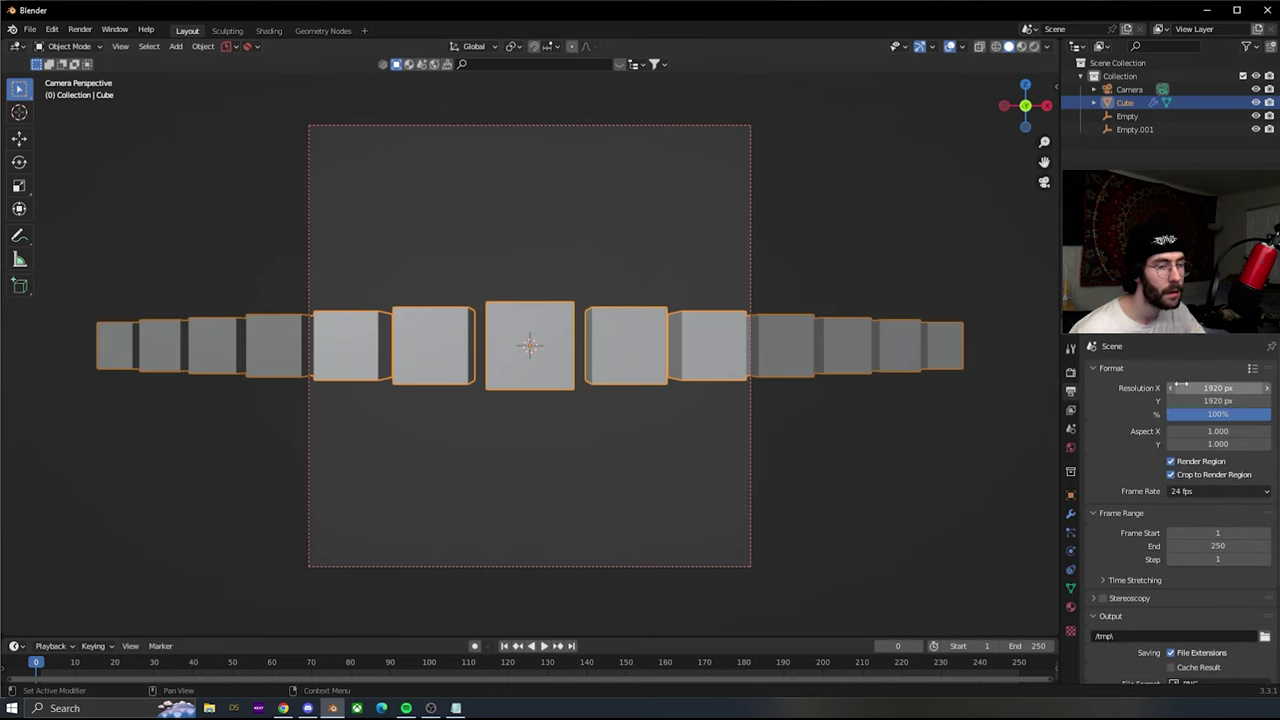
pyautogui.doubleClick(1181, 400)
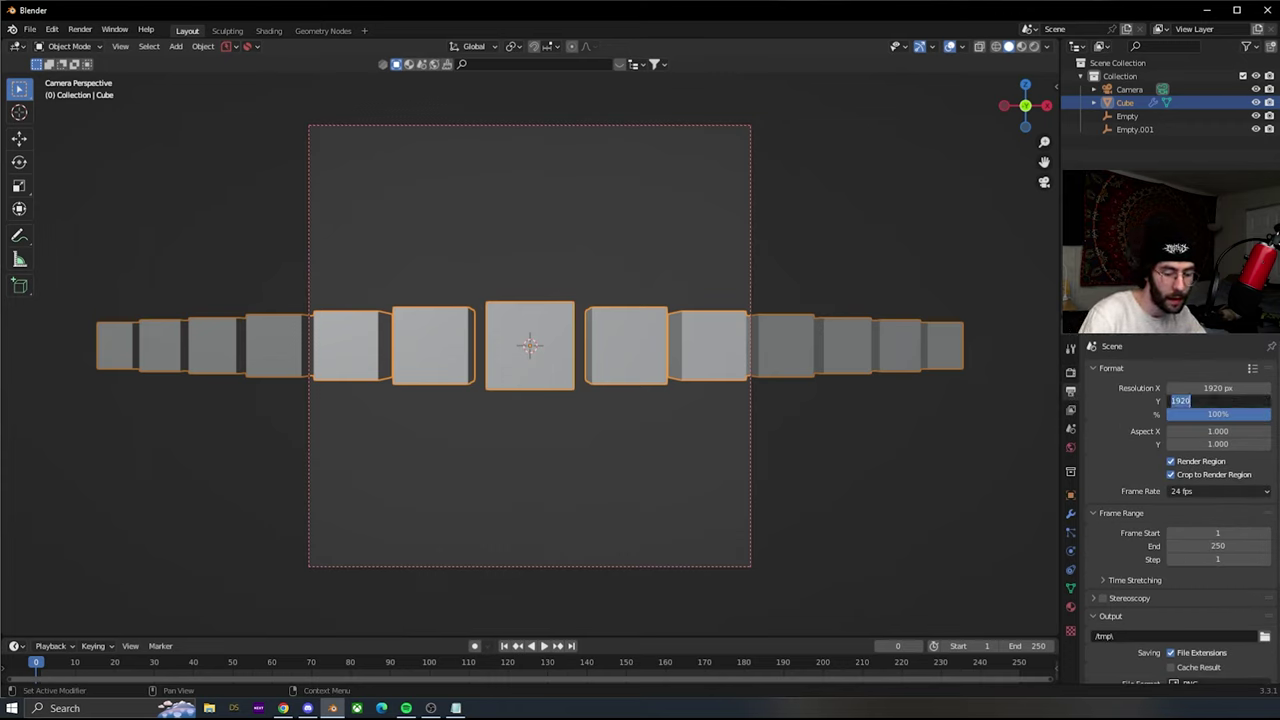
pyautogui.write('108')
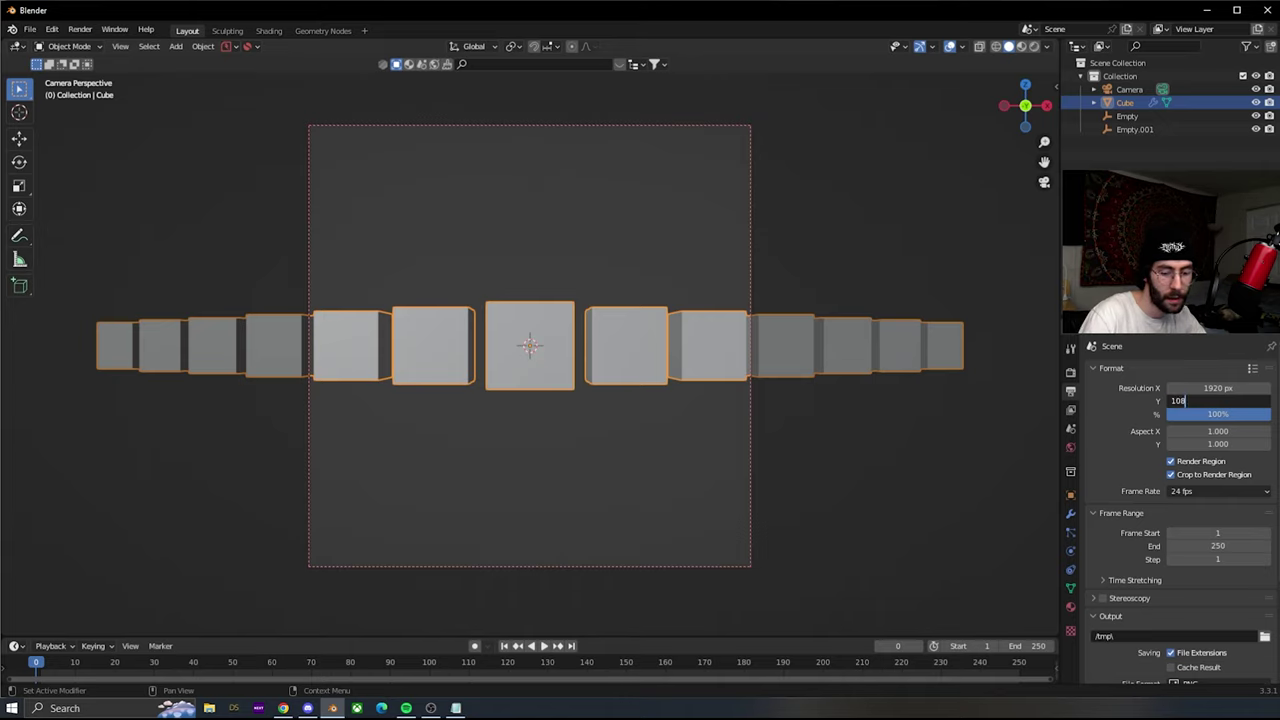
pyautogui.write('0')
pyautogui.press('Return')
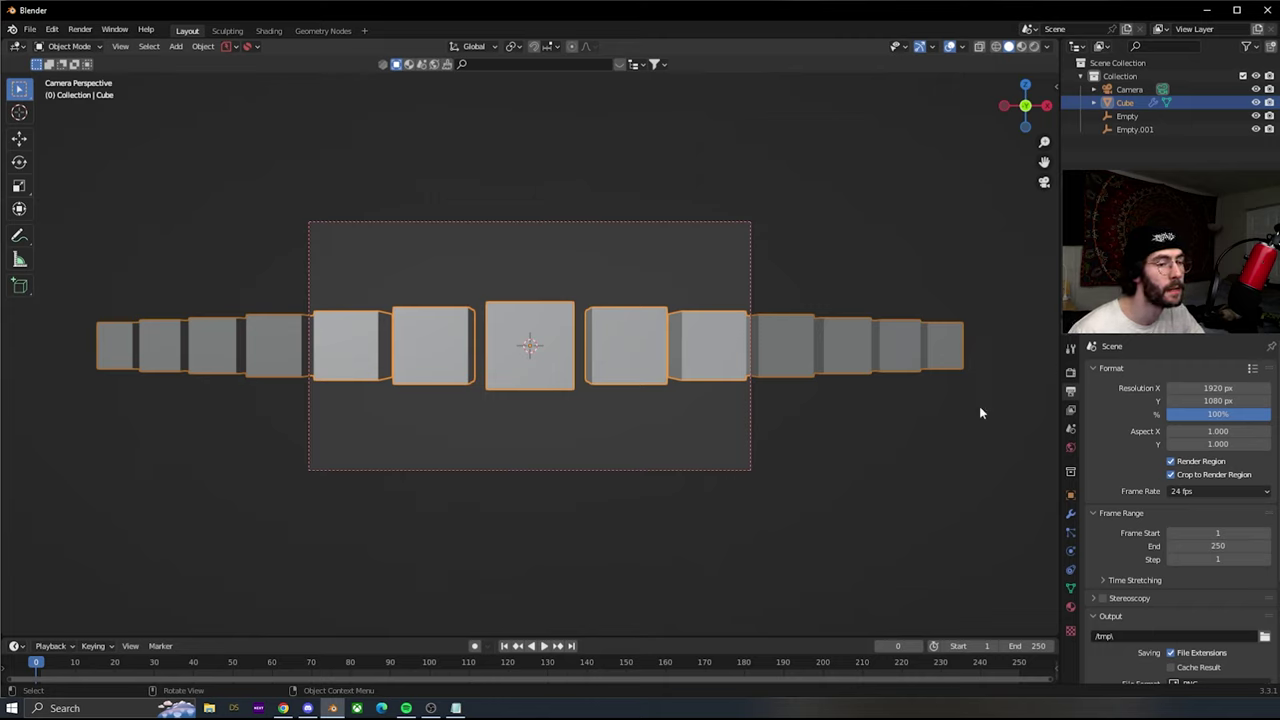
# - Pull the camera back to Location Y -18.8 m, then reselect the cube array
pyautogui.click(1130, 90)
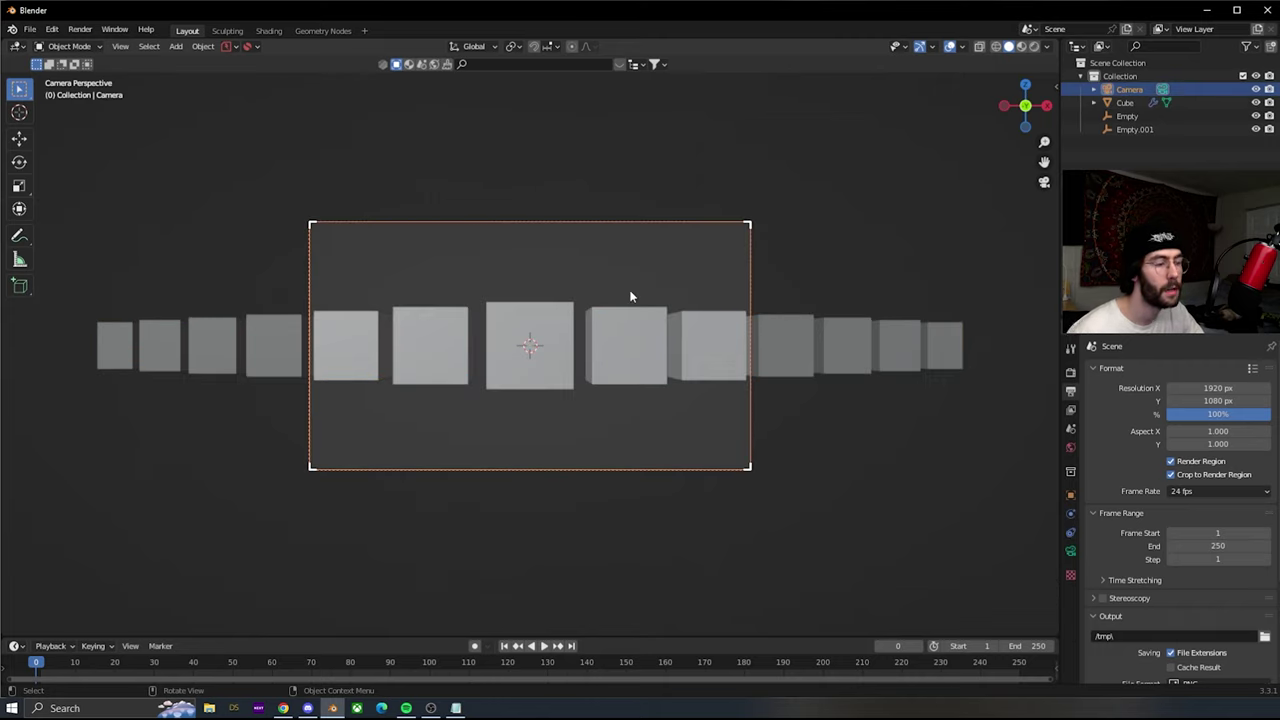
pyautogui.click(1071, 497)
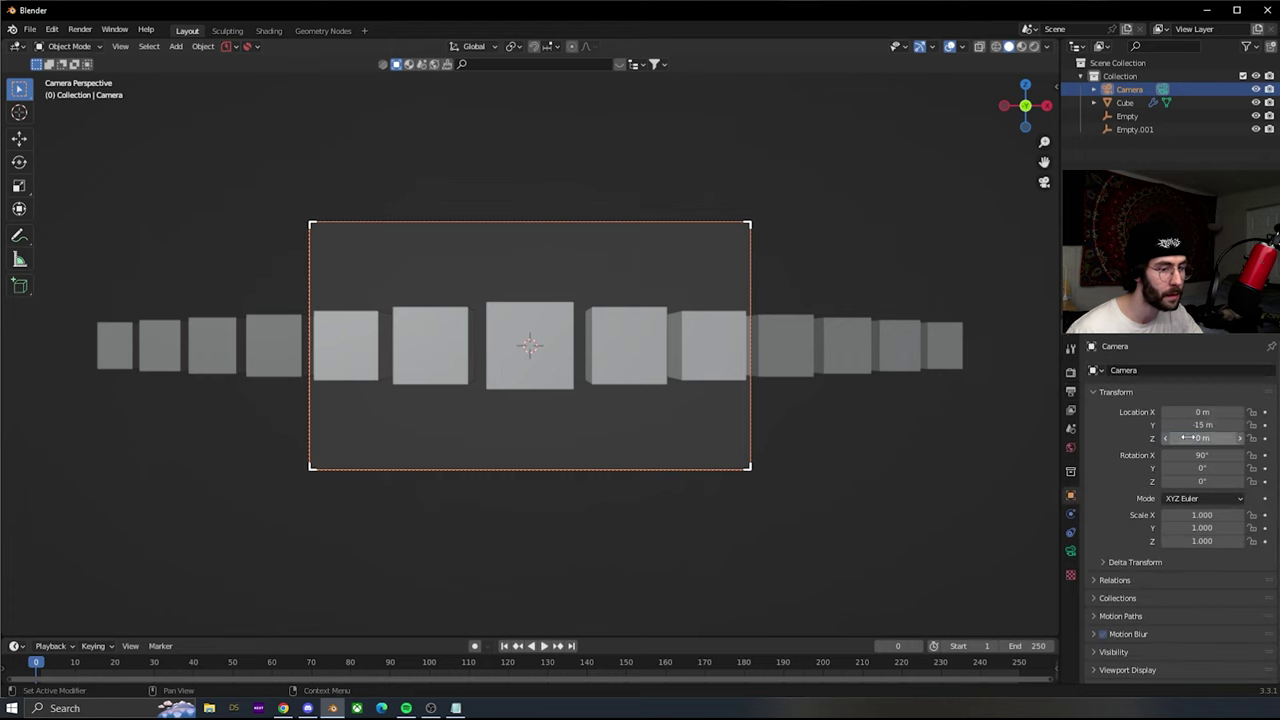
pyautogui.moveTo(1202, 425); pyautogui.dragTo(1137, 425)
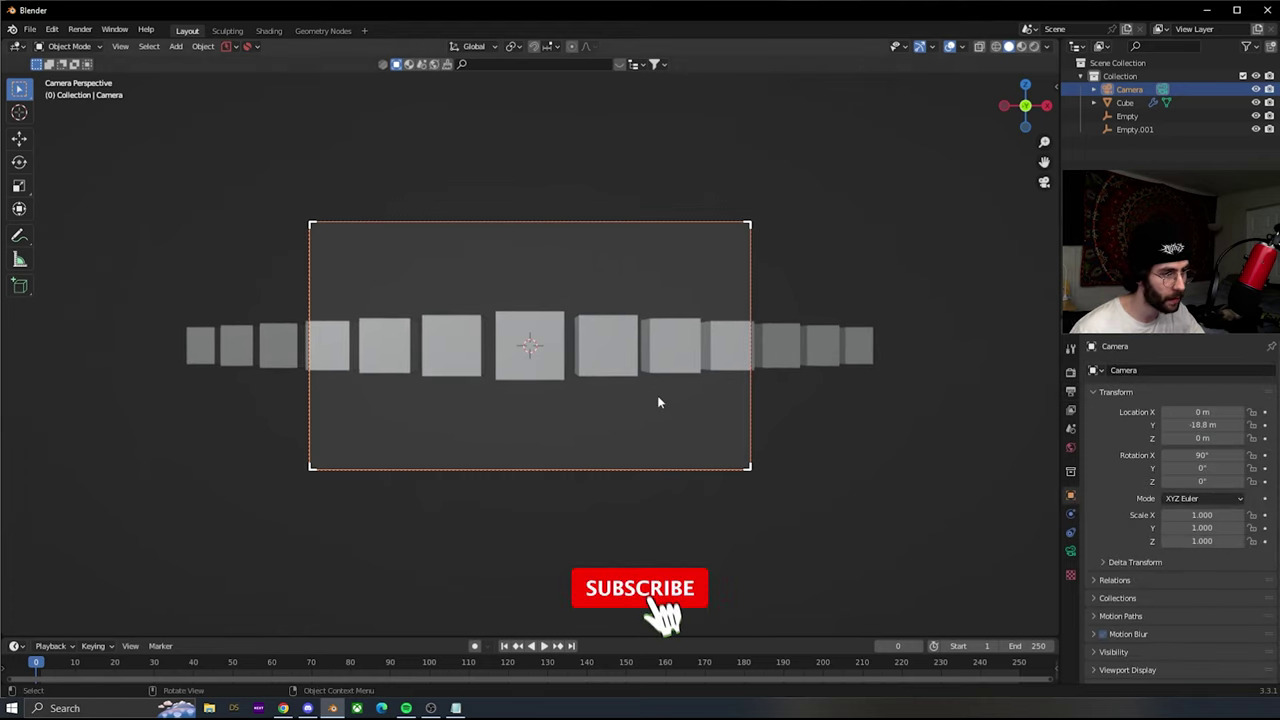
pyautogui.click(530, 346)
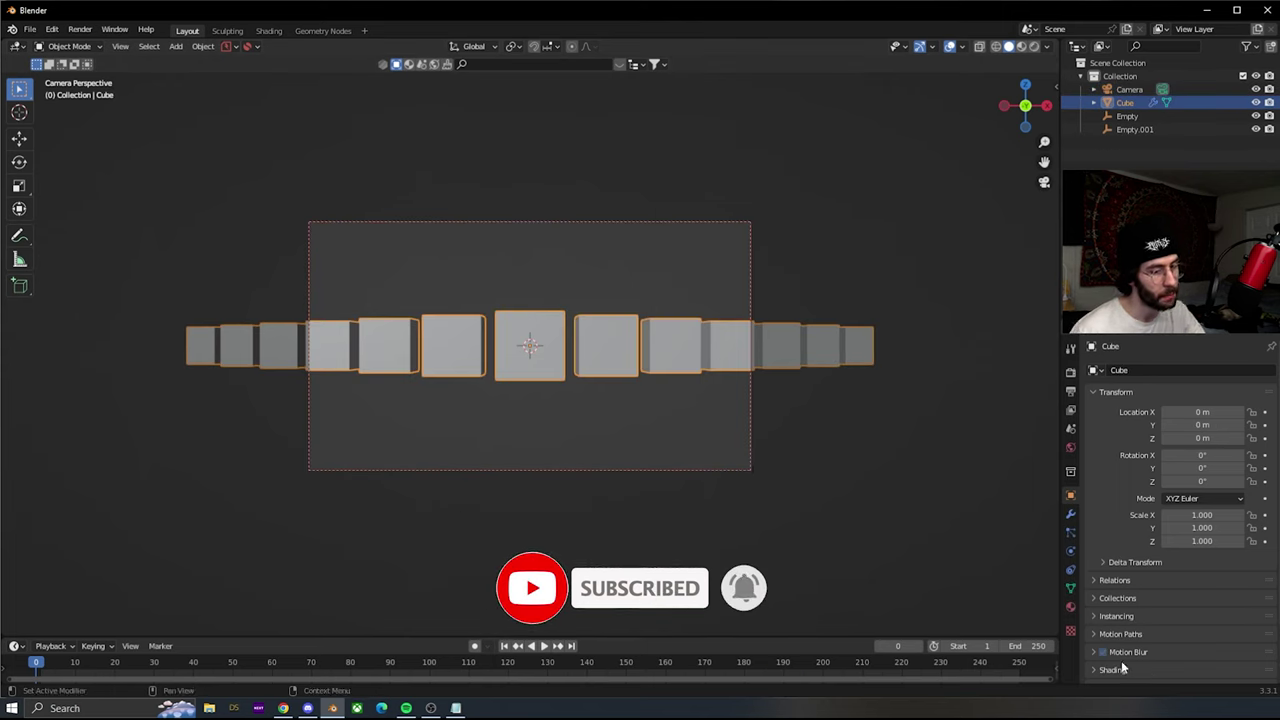
# - Keep the end frame at 250 and keyframe the cube's location, rotation and scale at frame 0
pyautogui.click(1025, 646)
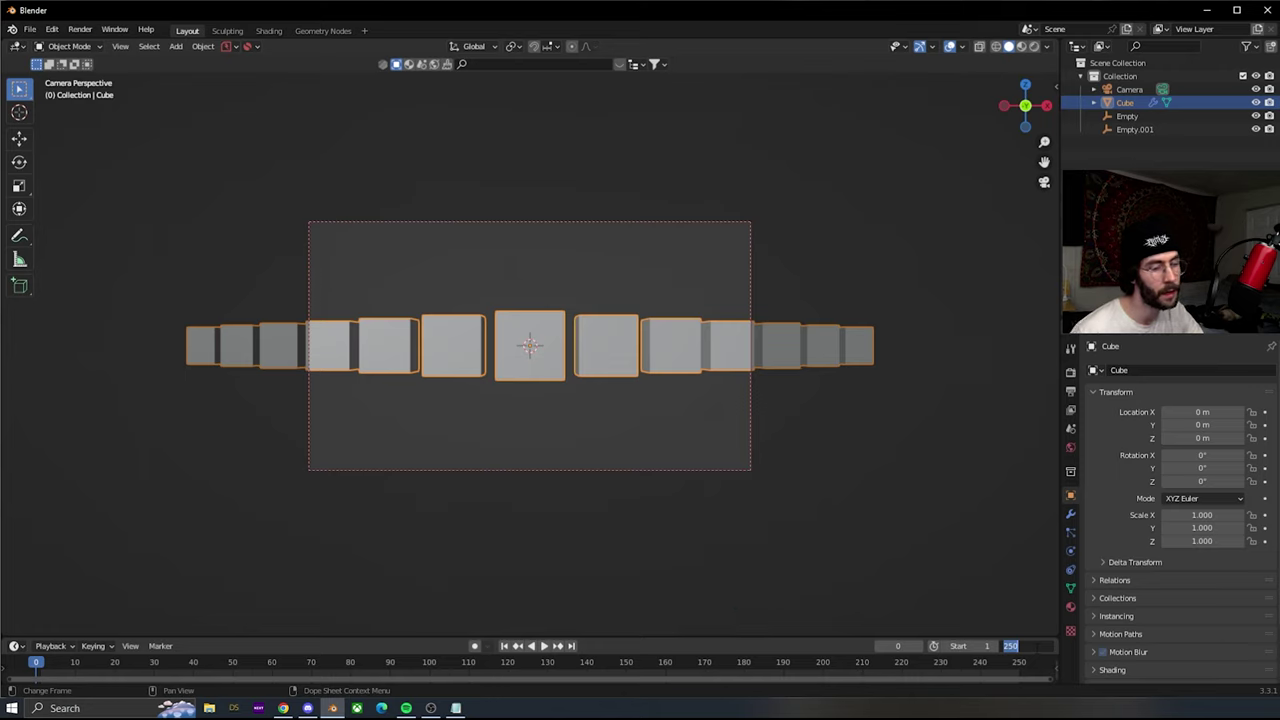
pyautogui.press('Escape')
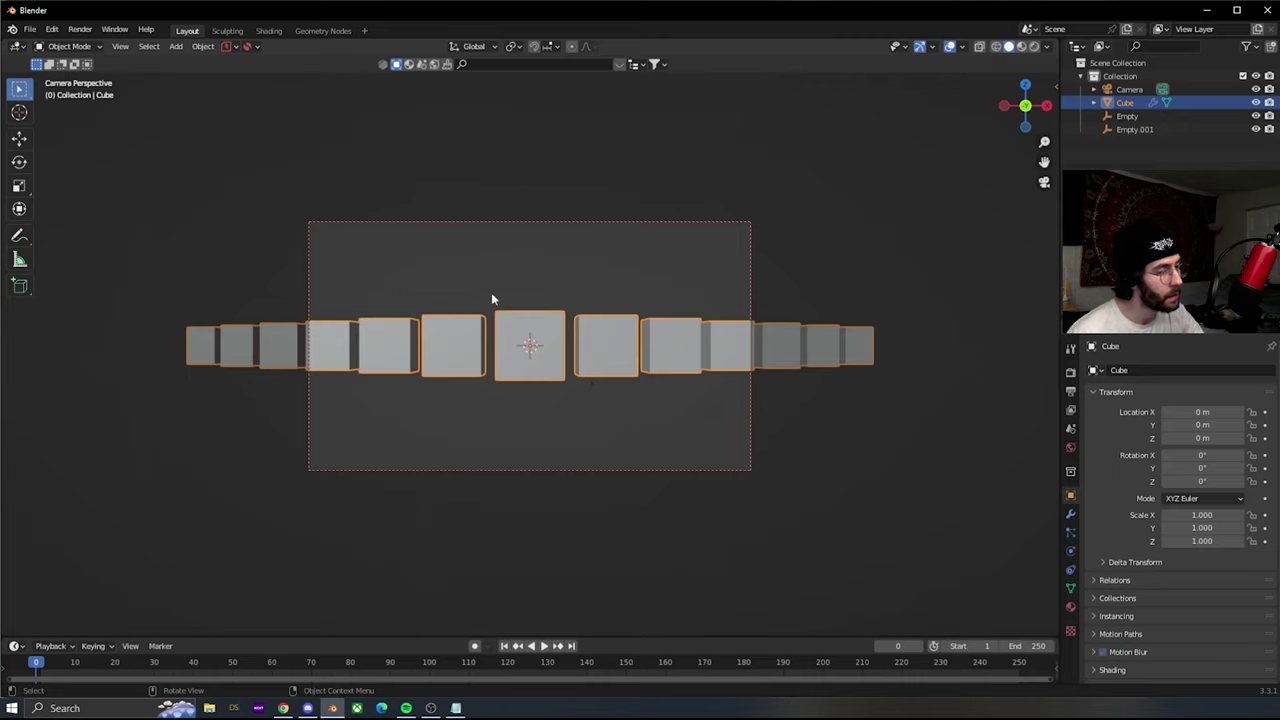
pyautogui.press('i')
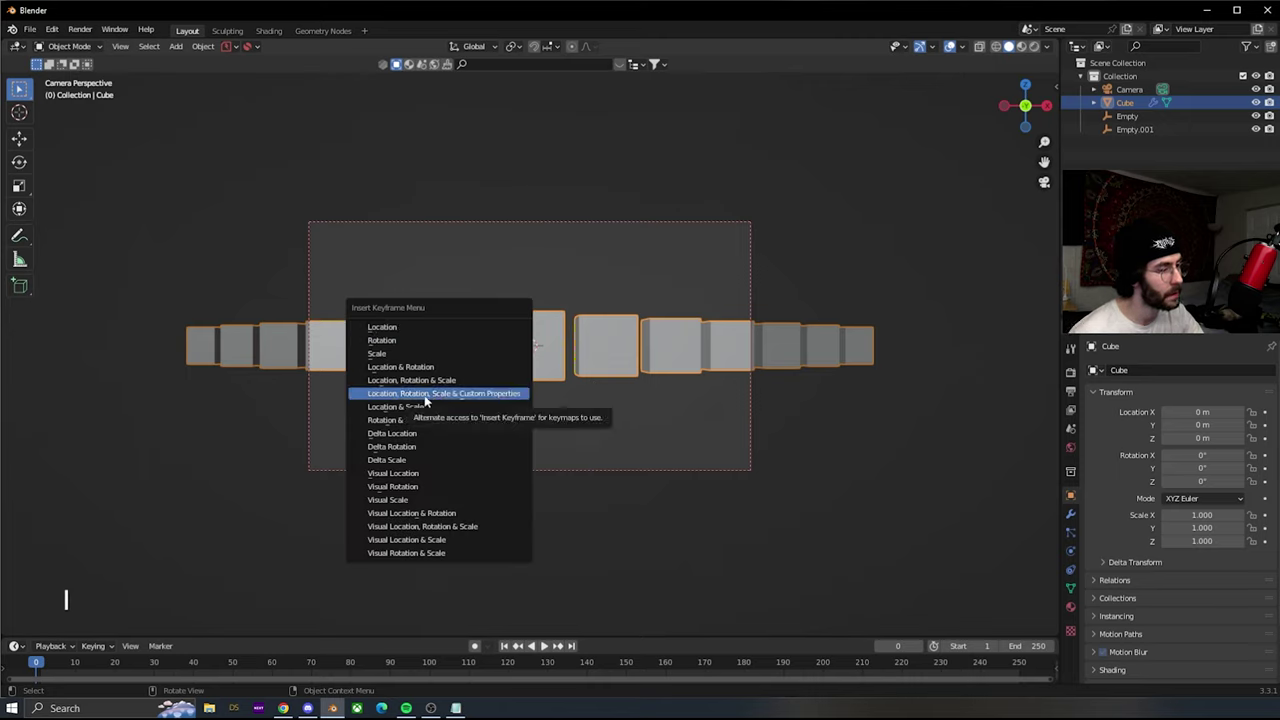
pyautogui.click(376, 396)
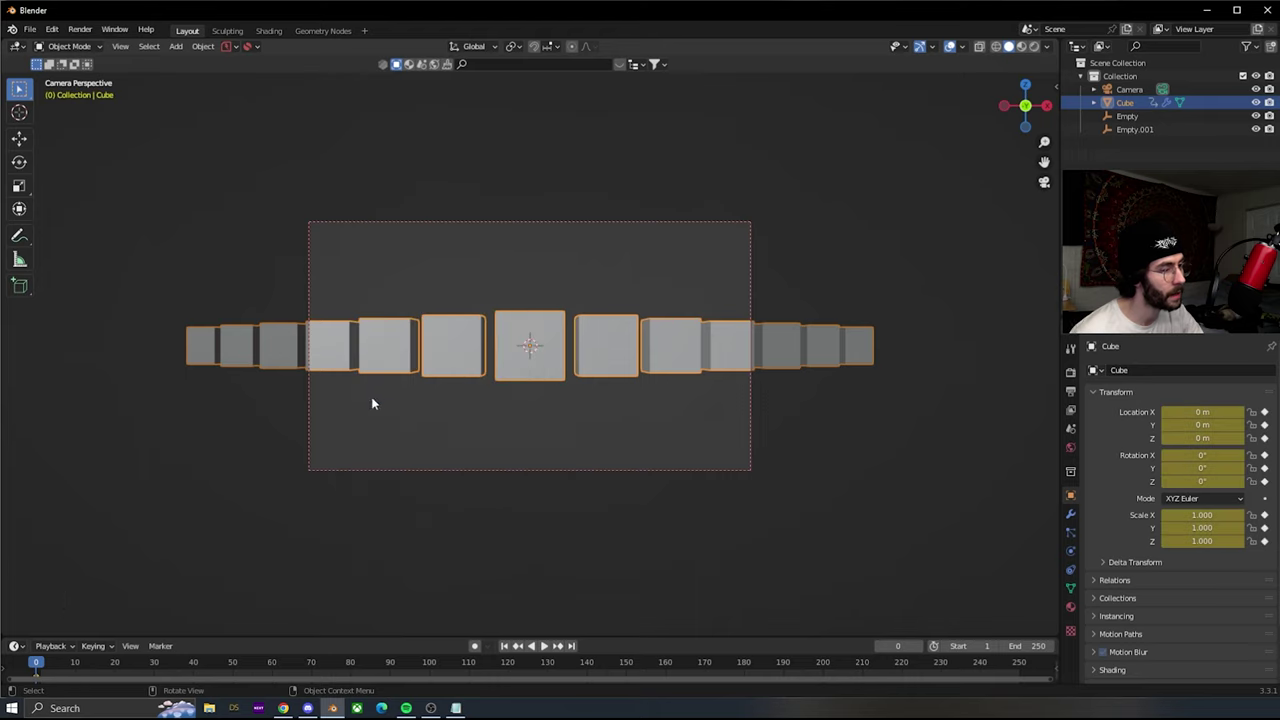
# - At frame 80, move the cube to X -4.14 m, tumble it to 34.1°, 12.4°, and keyframe it
pyautogui.moveTo(37, 664); pyautogui.dragTo(351, 670)
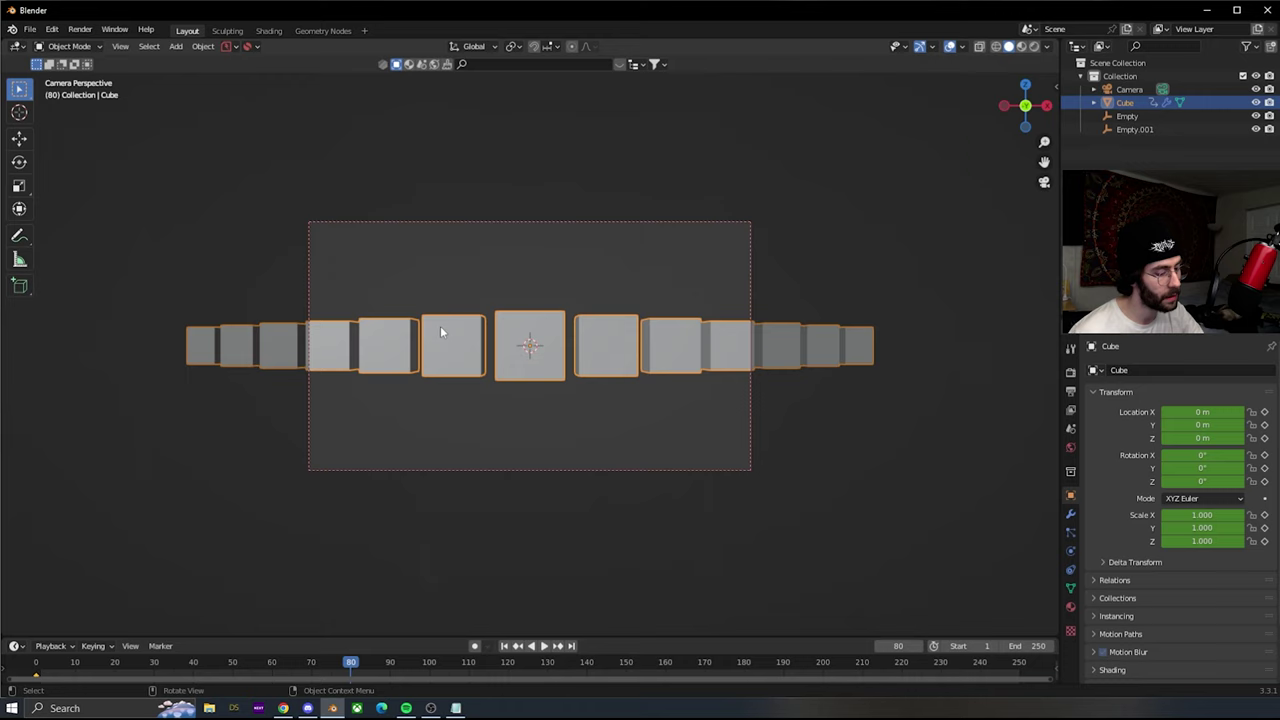
pyautogui.press('g')
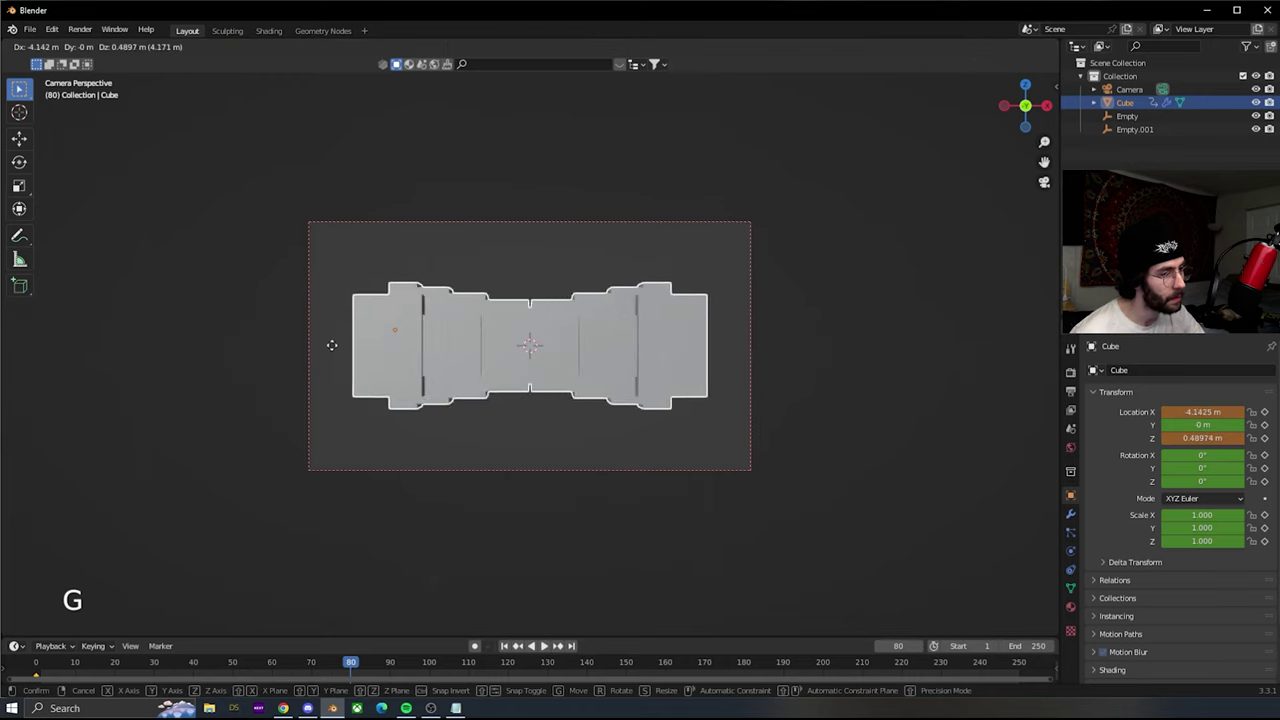
pyautogui.click(331, 350)
pyautogui.press('r')
pyautogui.press('r')
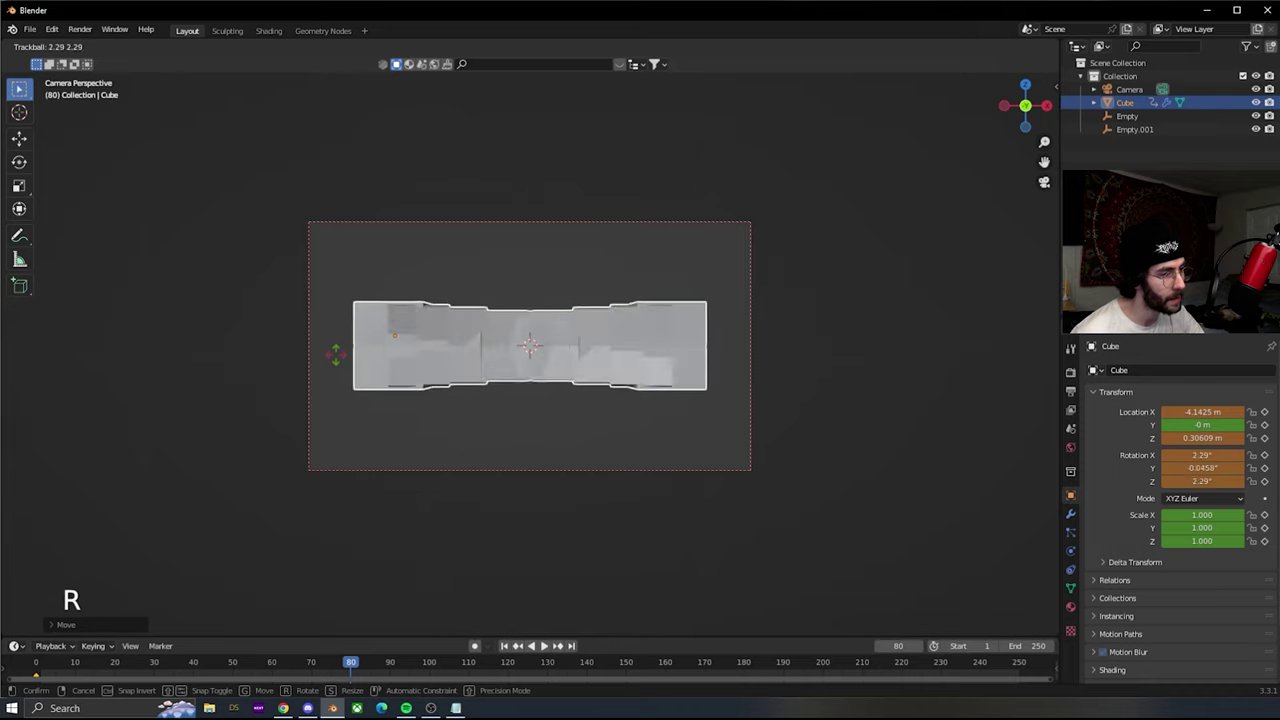
pyautogui.click(358, 403)
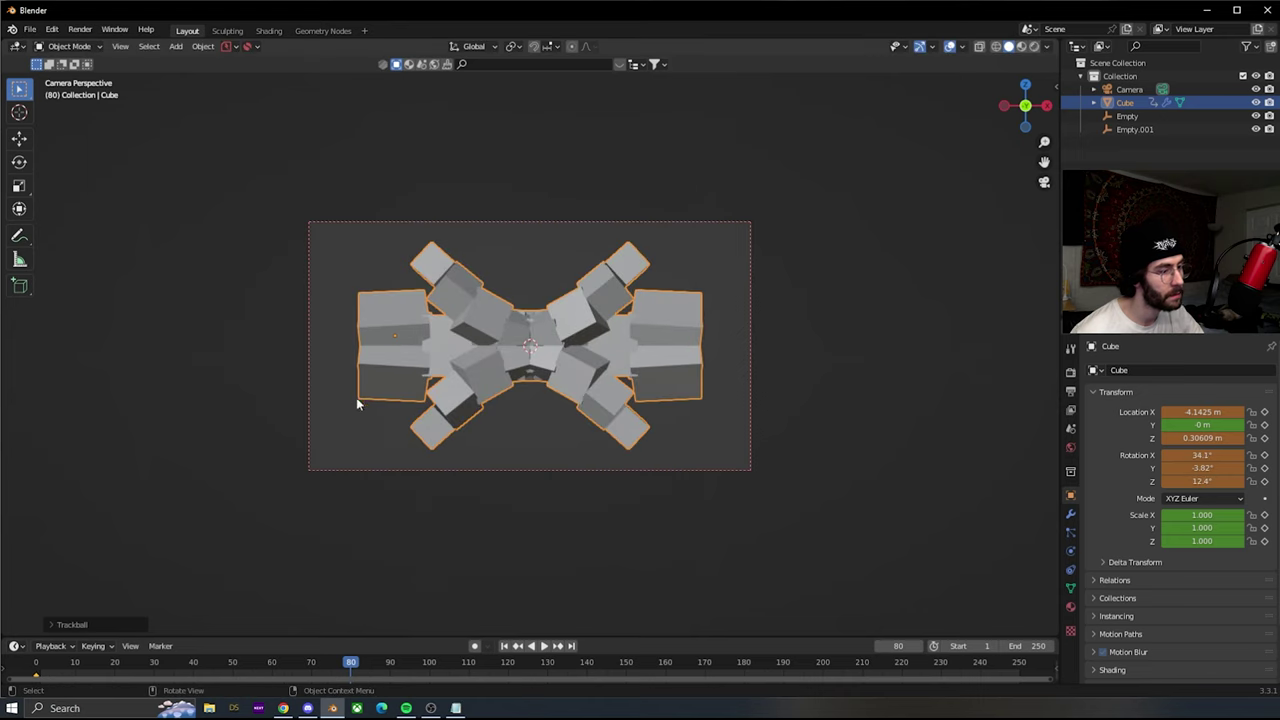
pyautogui.press('i')
pyautogui.click(565, 349)
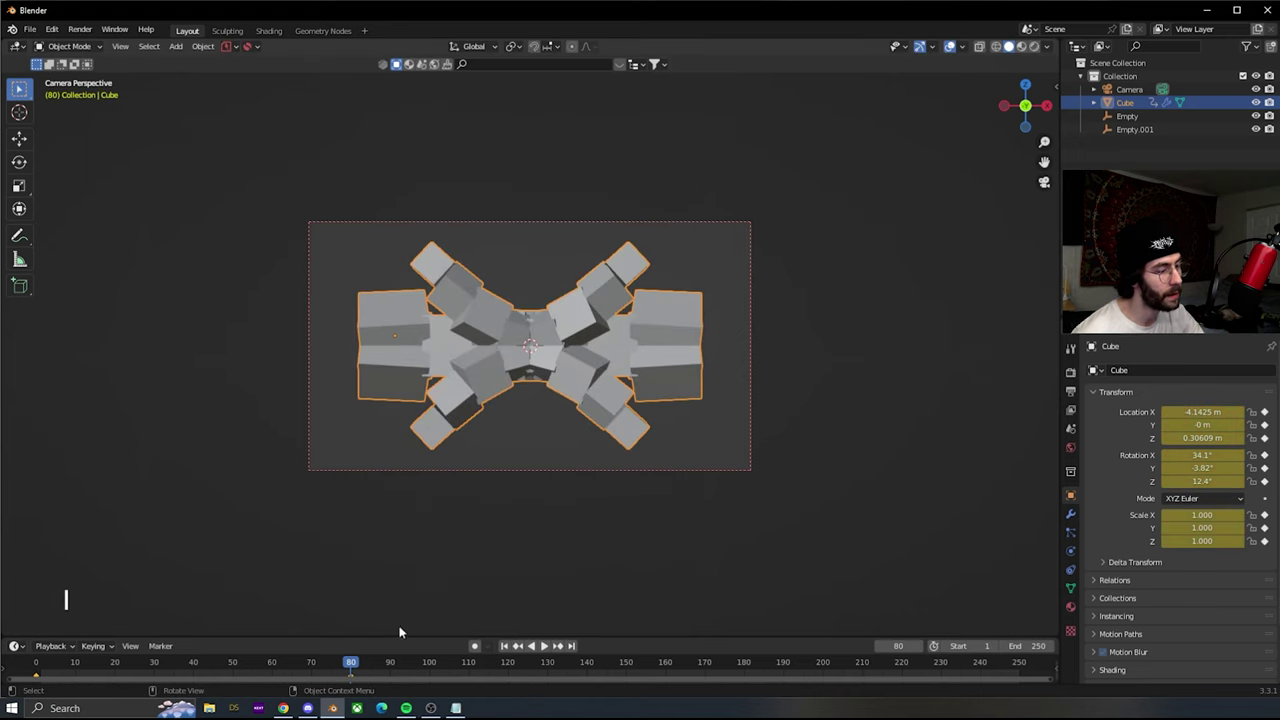
pyautogui.press('space')
pyautogui.moveTo(583, 666); pyautogui.dragTo(626, 671)
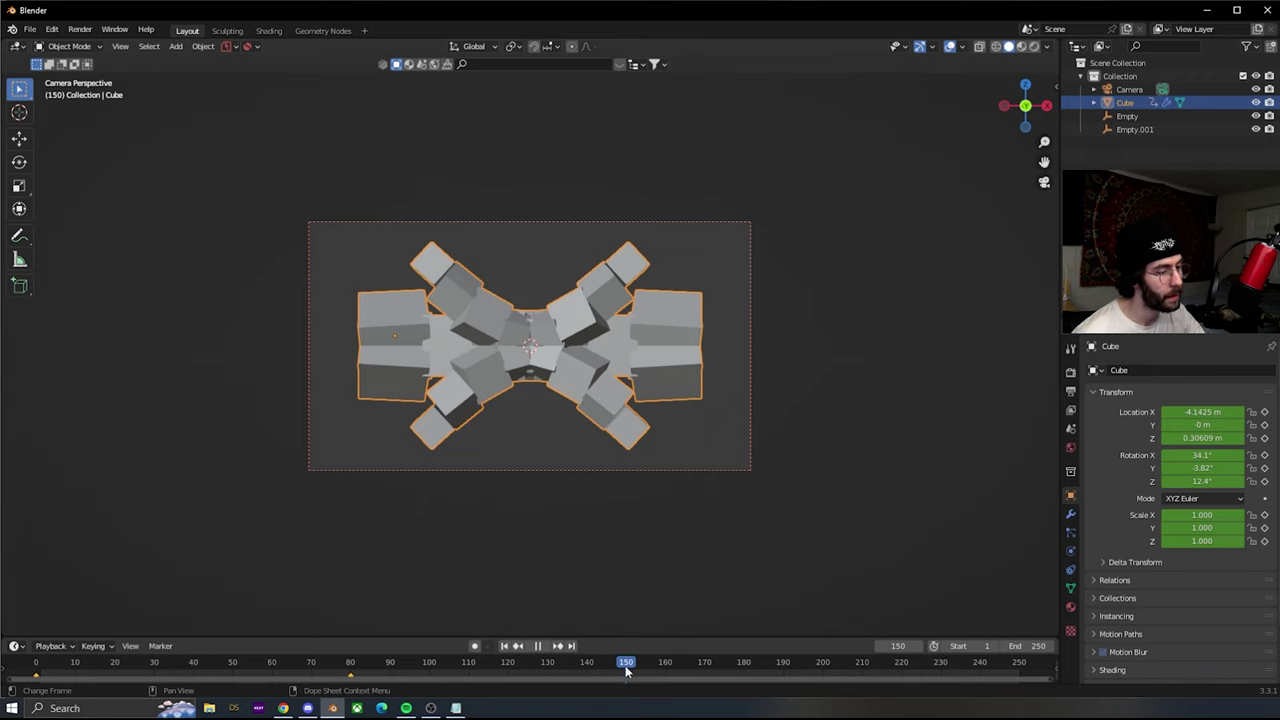
# - At frame 150, move the cube to X 0.49 m, scale it to 1.375, rotate it, and keyframe it
pyautogui.press('space')
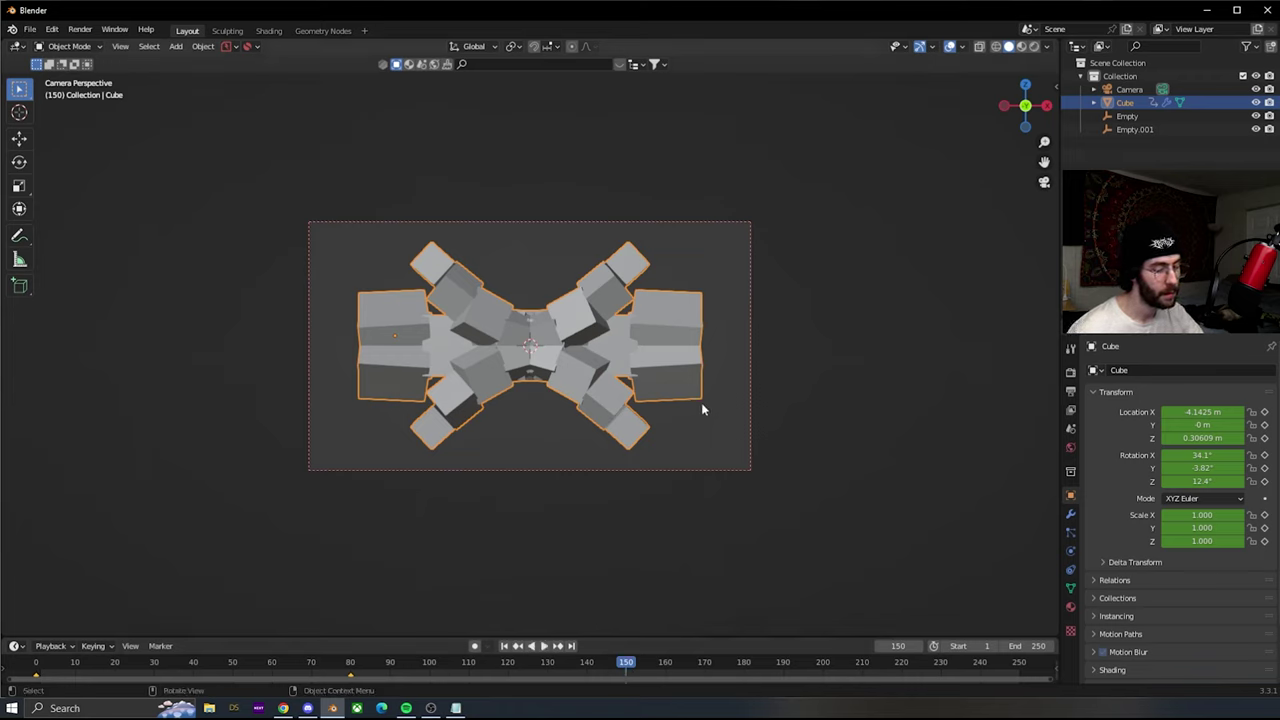
pyautogui.press('g')
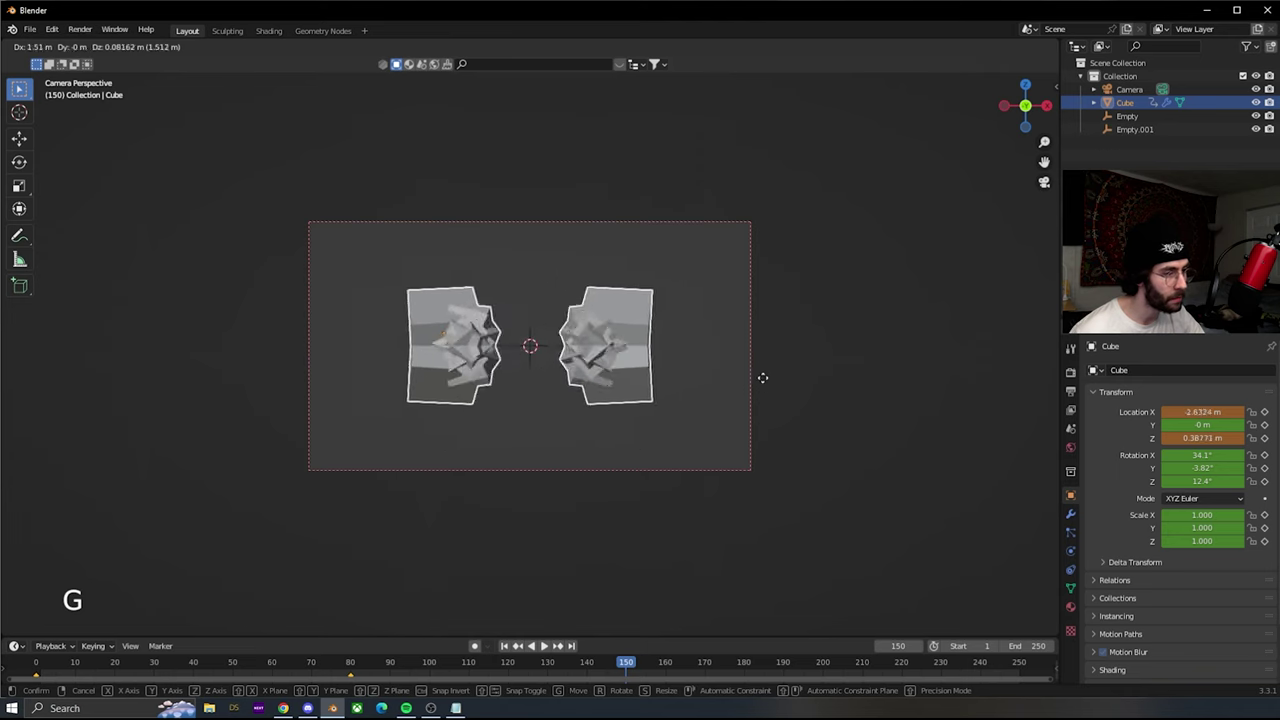
pyautogui.click(857, 369)
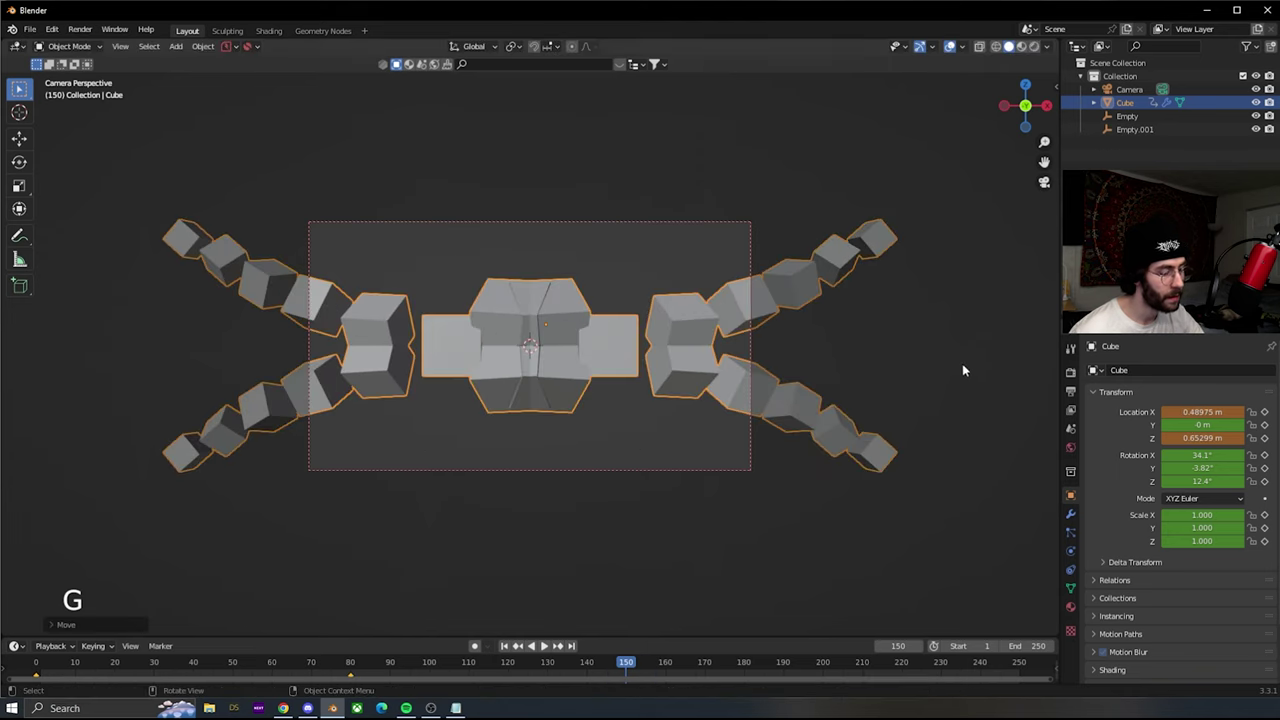
pyautogui.press('s')
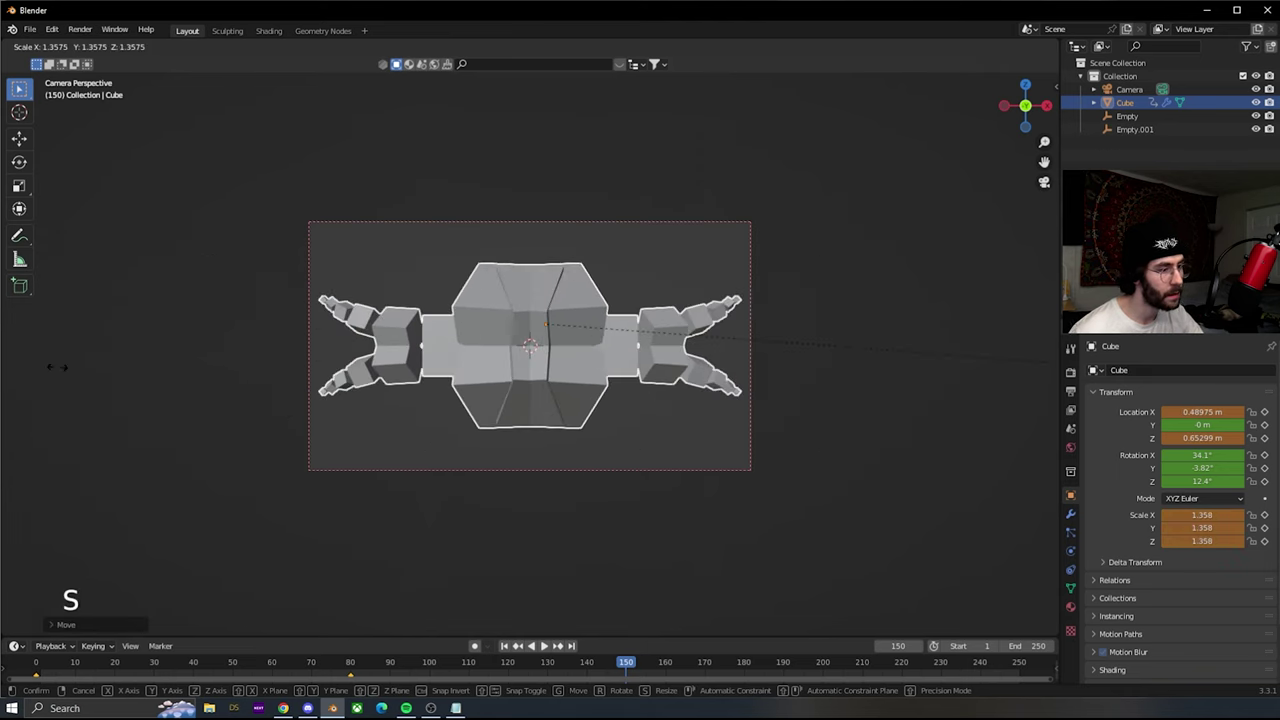
pyautogui.click(100, 355)
pyautogui.press('r')
pyautogui.press('r')
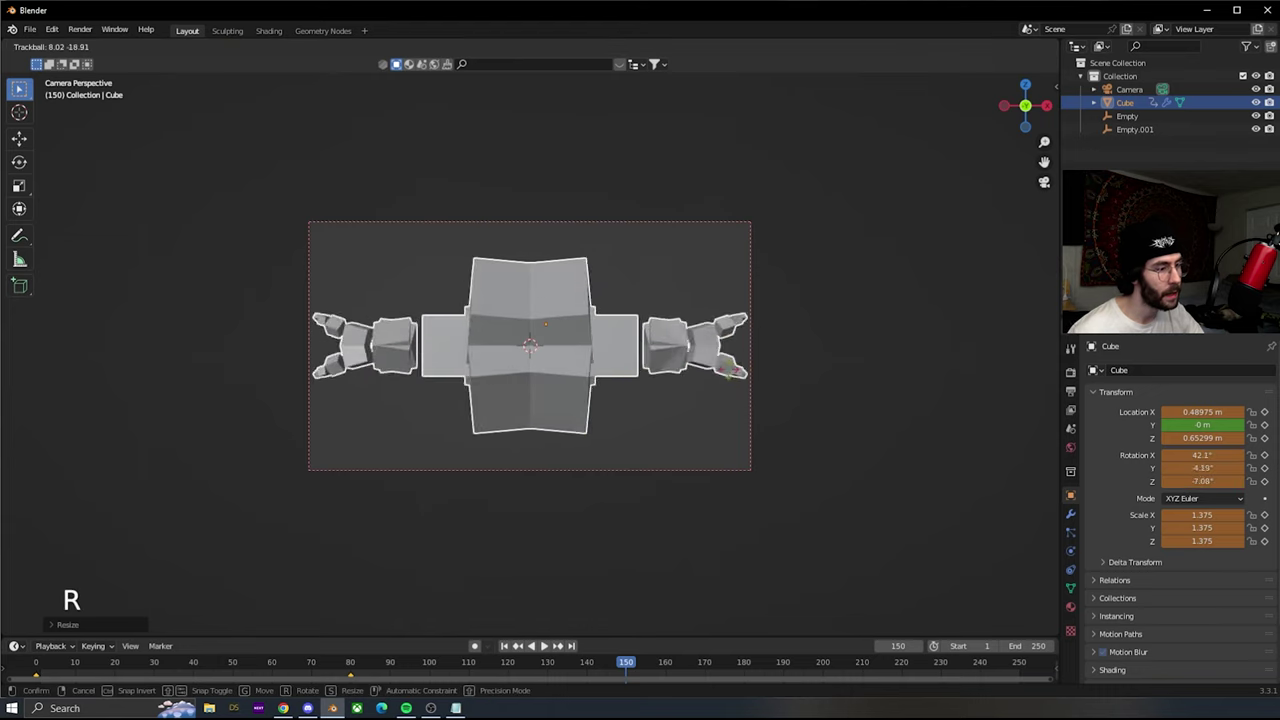
pyautogui.click(685, 392)
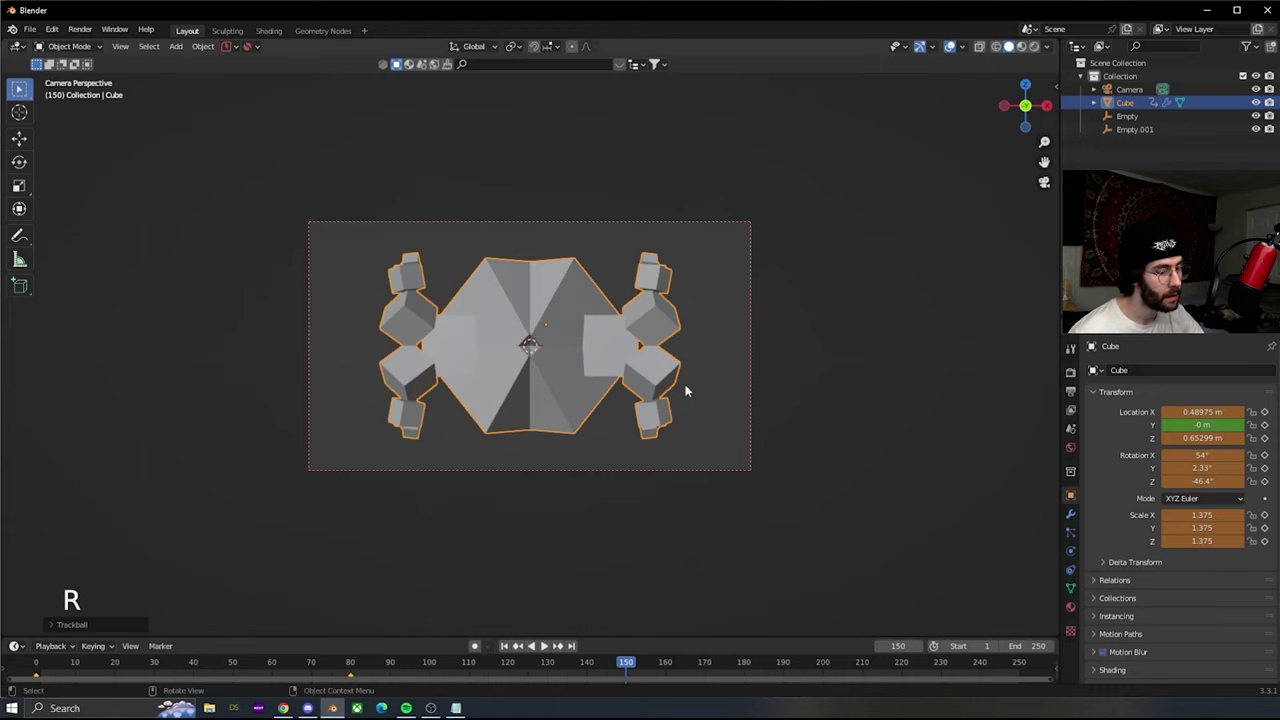
pyautogui.press('i')
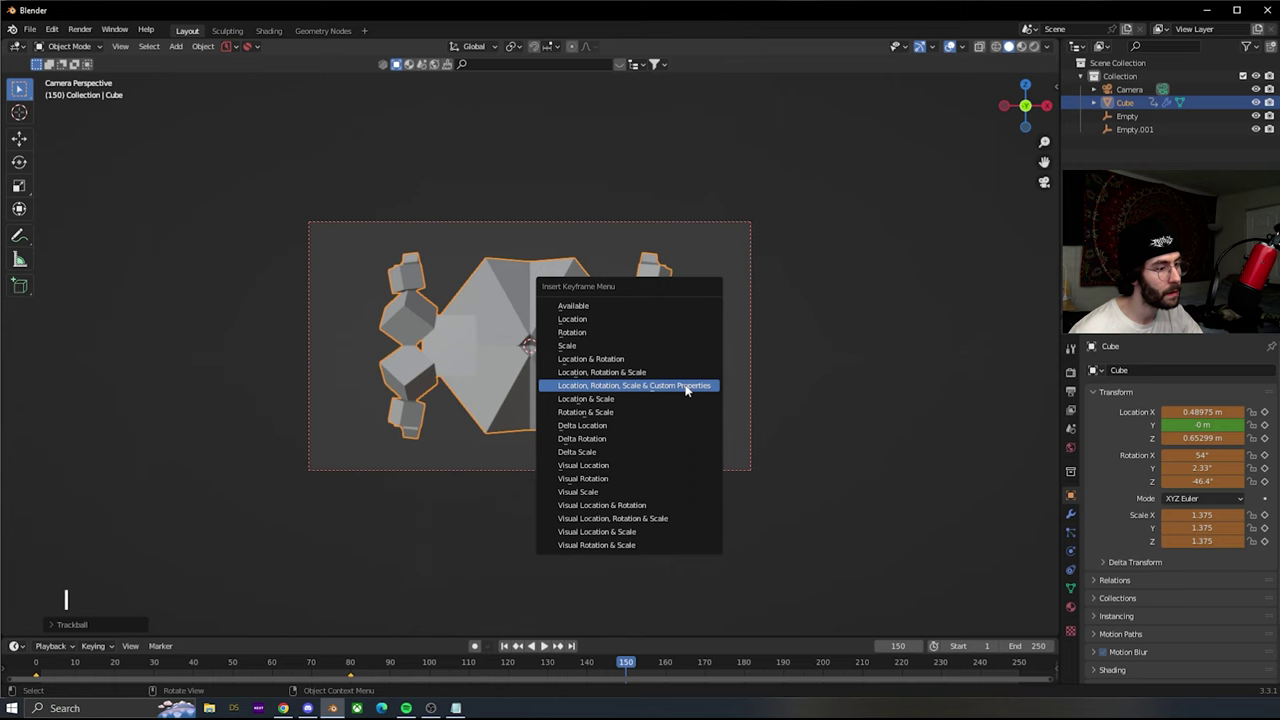
pyautogui.click(686, 388)
pyautogui.click(344, 668)
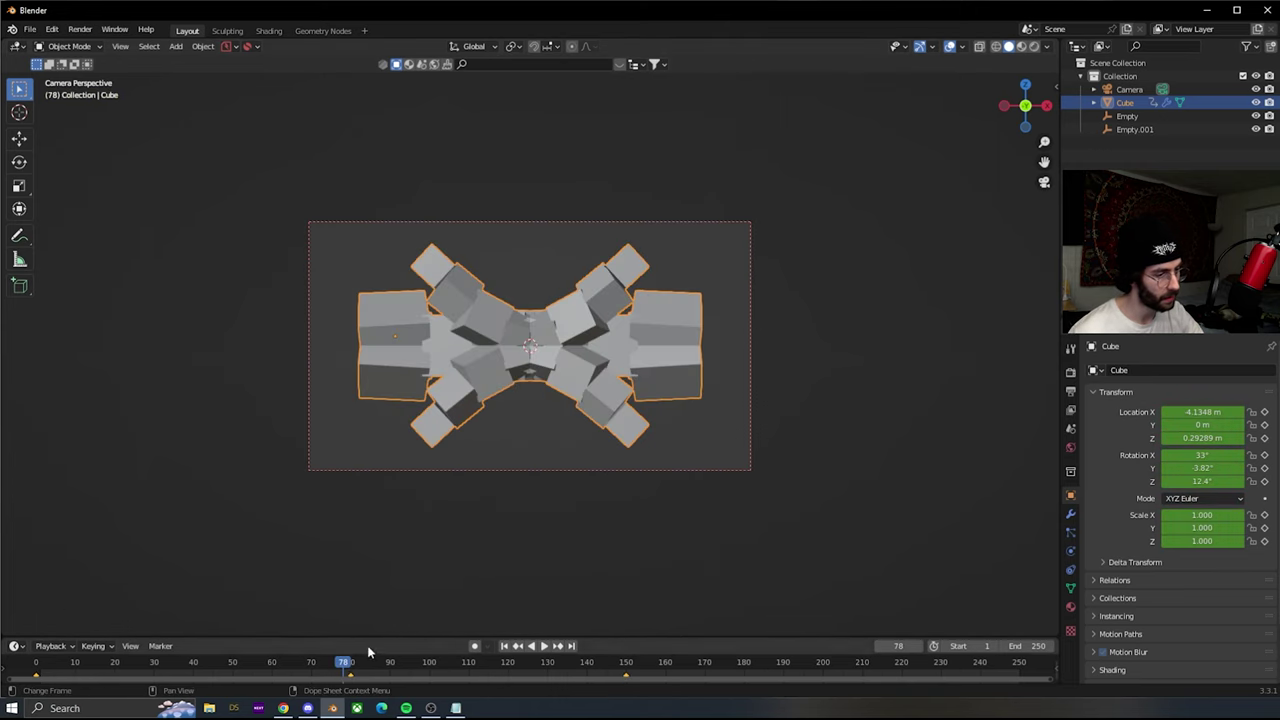
# - Move the cube array's keys from frames 78 and 150 to 60 and 120, then play it back
pyautogui.moveTo(368, 640); pyautogui.dragTo(322, 597)
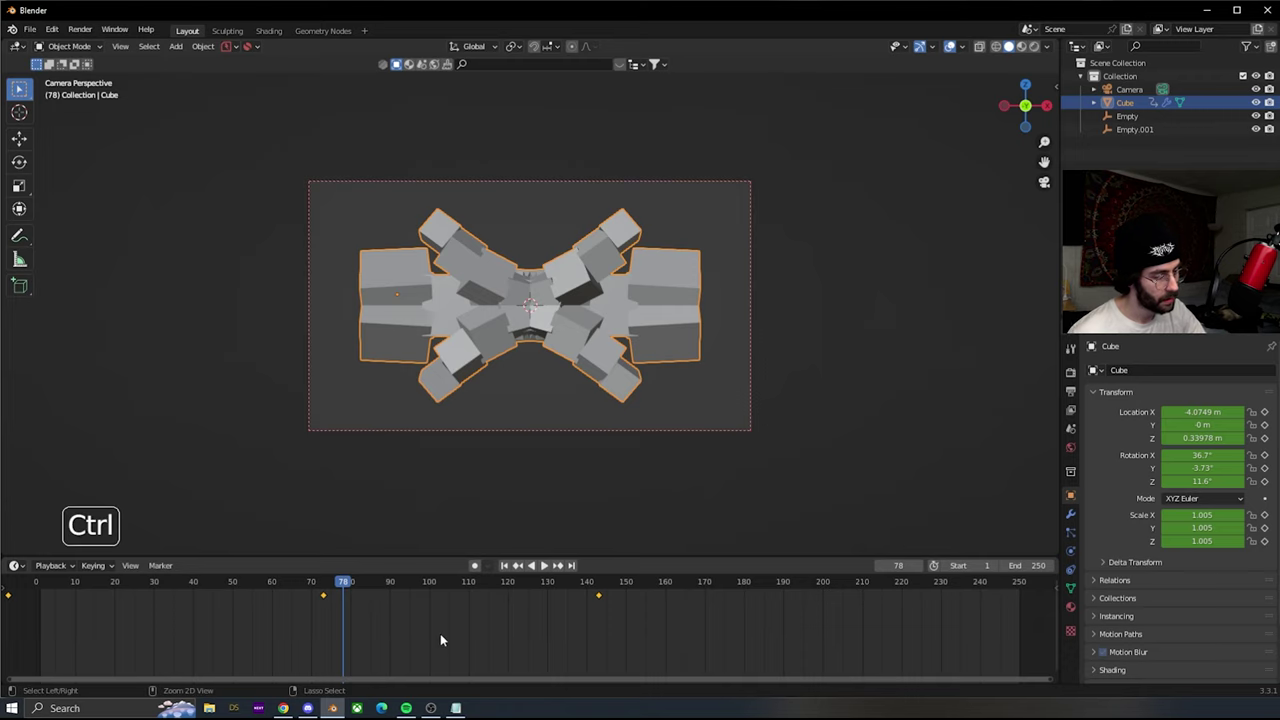
pyautogui.hotkey('ctrl', 'z')
pyautogui.moveTo(350, 597); pyautogui.dragTo(279, 597)
pyautogui.moveTo(622, 597); pyautogui.dragTo(502, 602)
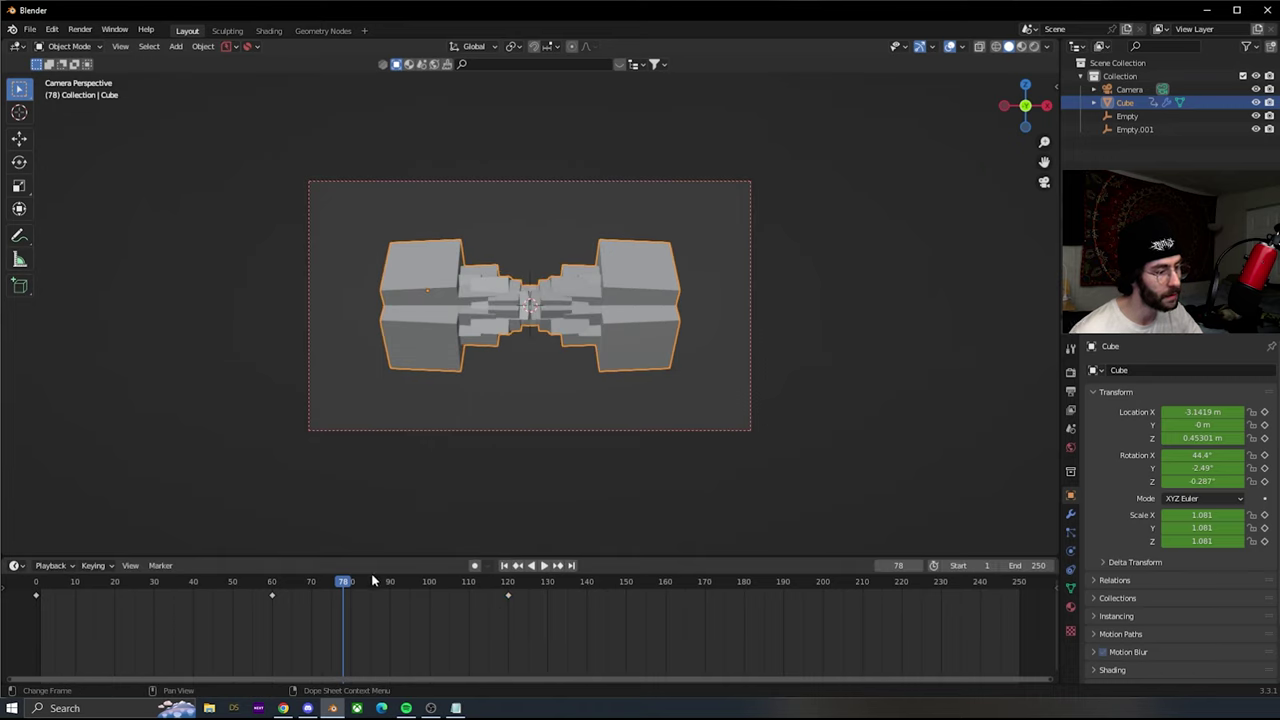
pyautogui.press('space')
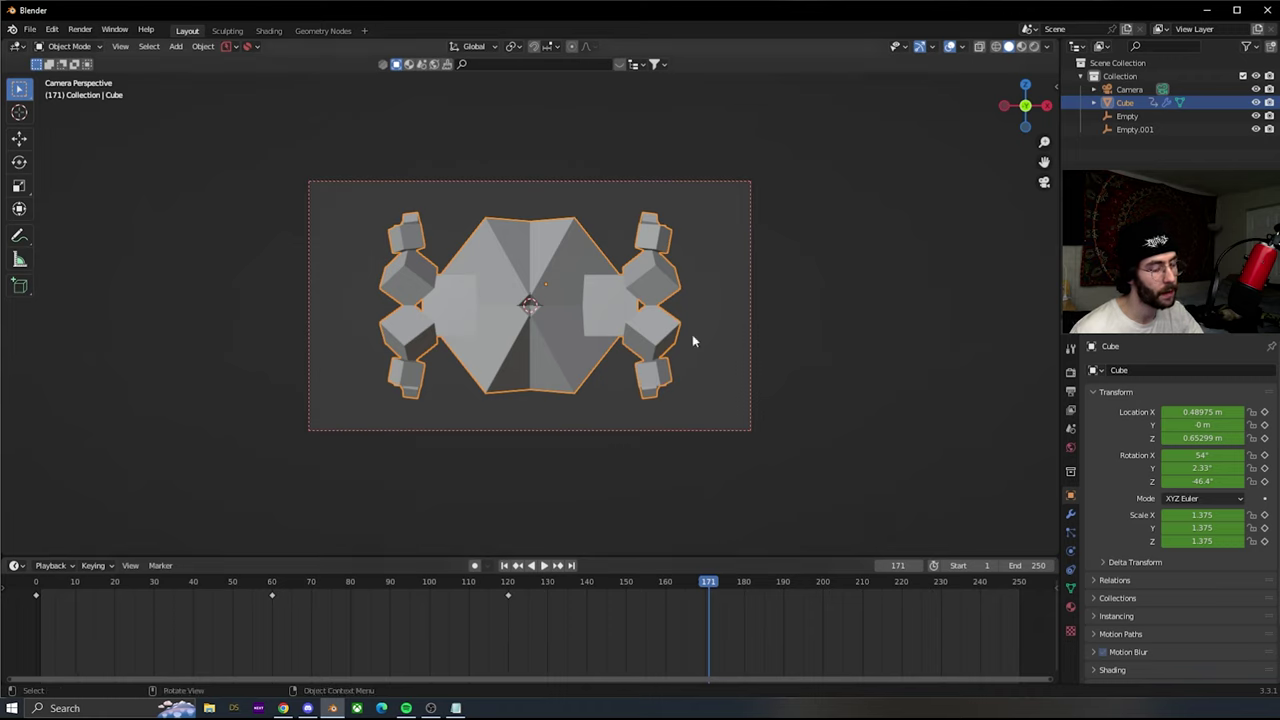
# - Freely rotate the cube array, shift it right to X 5.18 m and shrink it to 0.955
pyautogui.press('r')
pyautogui.press('r')
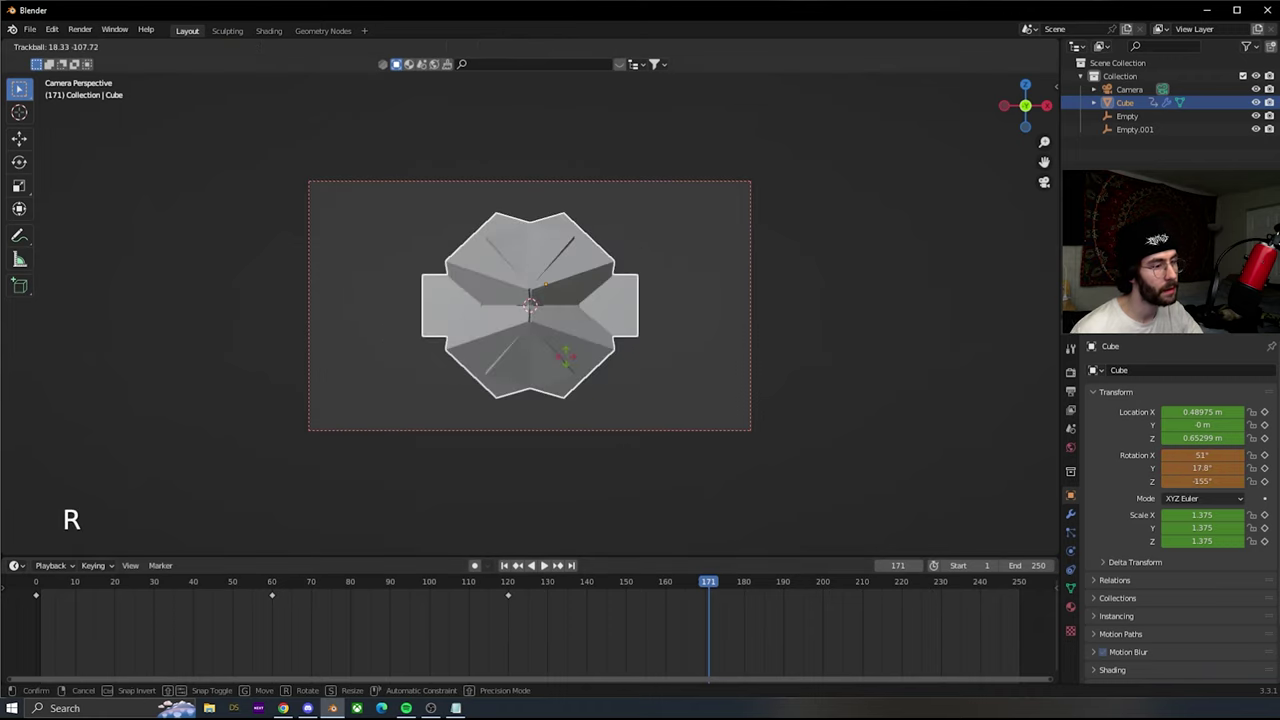
pyautogui.click(510, 360)
pyautogui.press('g')
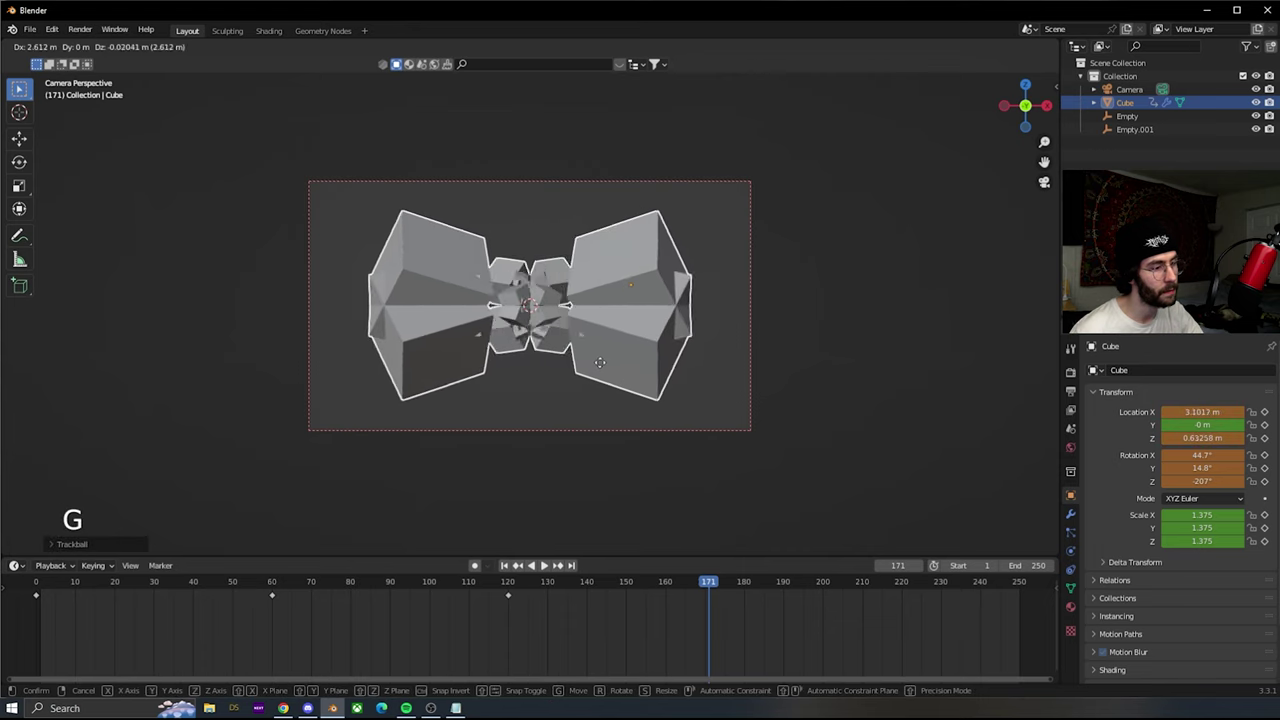
pyautogui.click(668, 365)
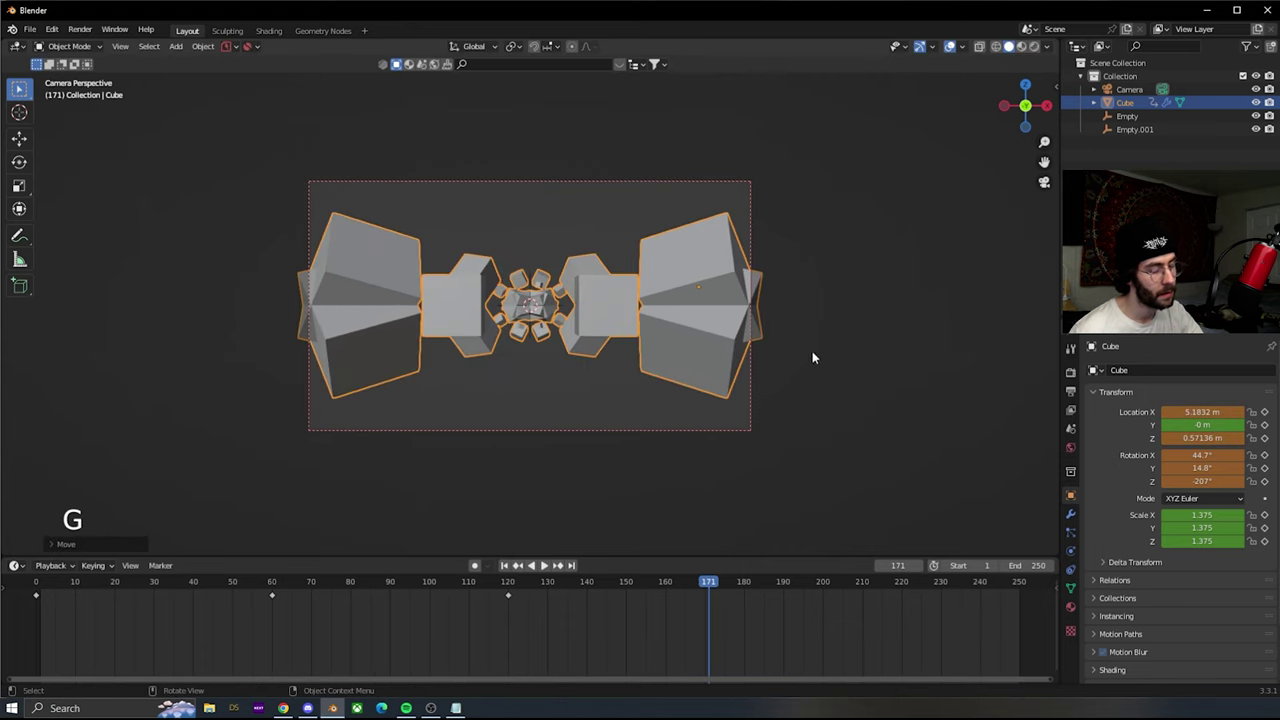
pyautogui.press('s')
pyautogui.click(744, 375)
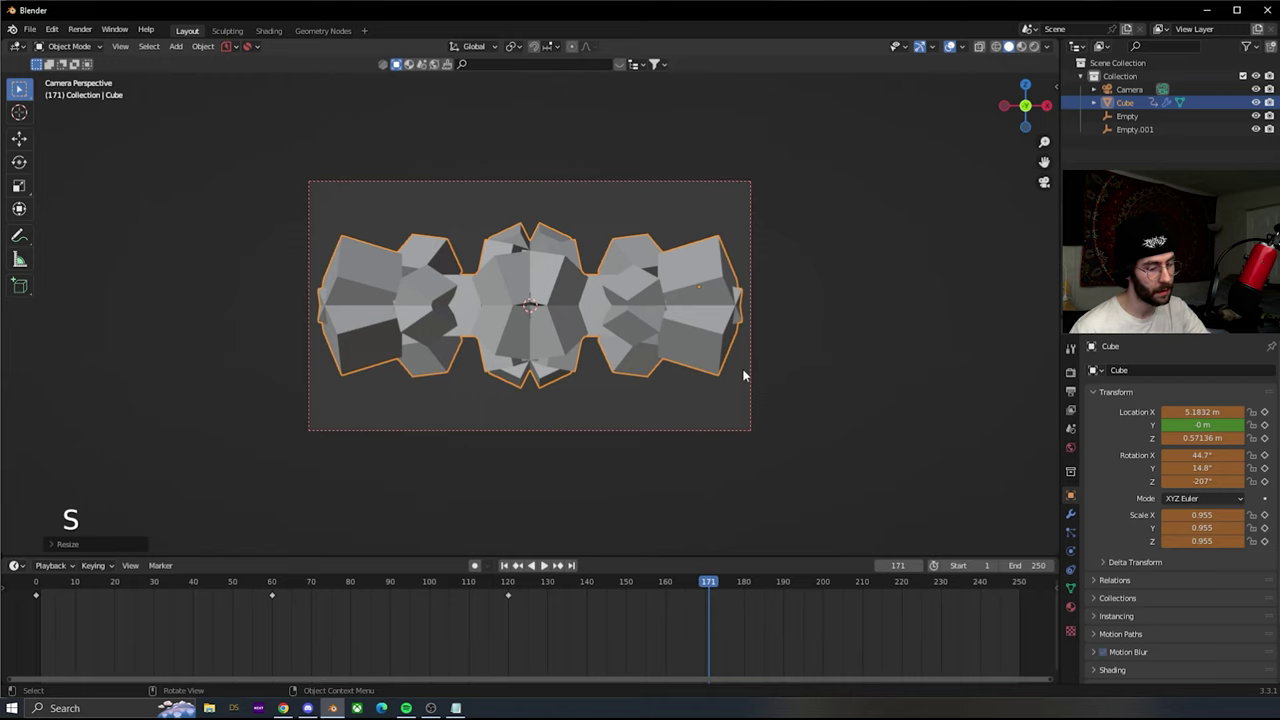
# - Keyframe the new pose at frame 171, then move past the end frame to 251
pyautogui.press('i')
pyautogui.click(744, 372)
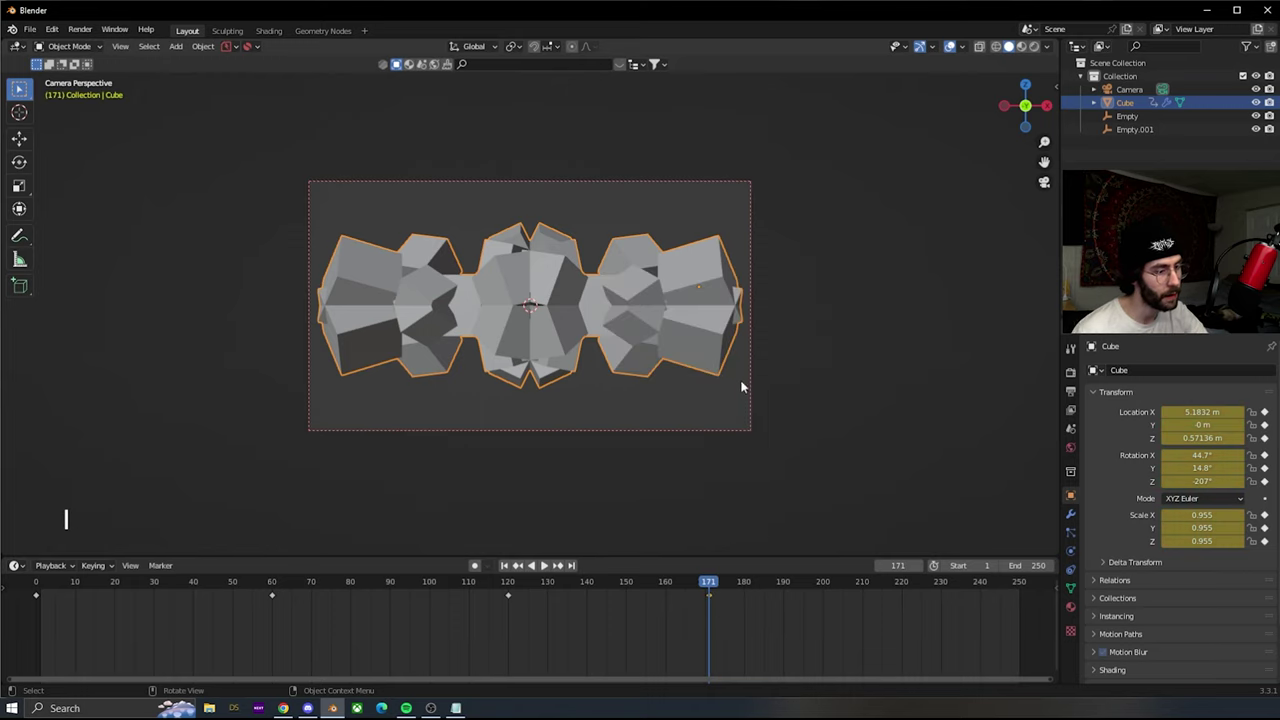
pyautogui.click(574, 565)
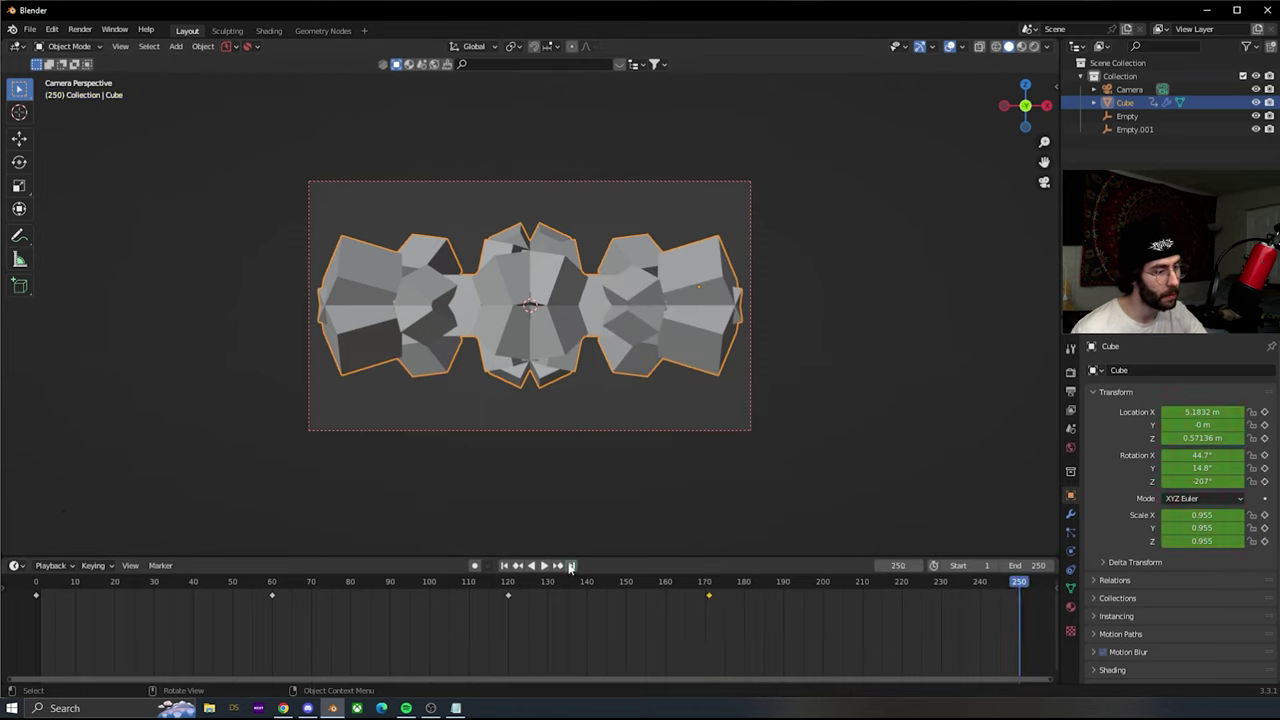
pyautogui.press('Right')
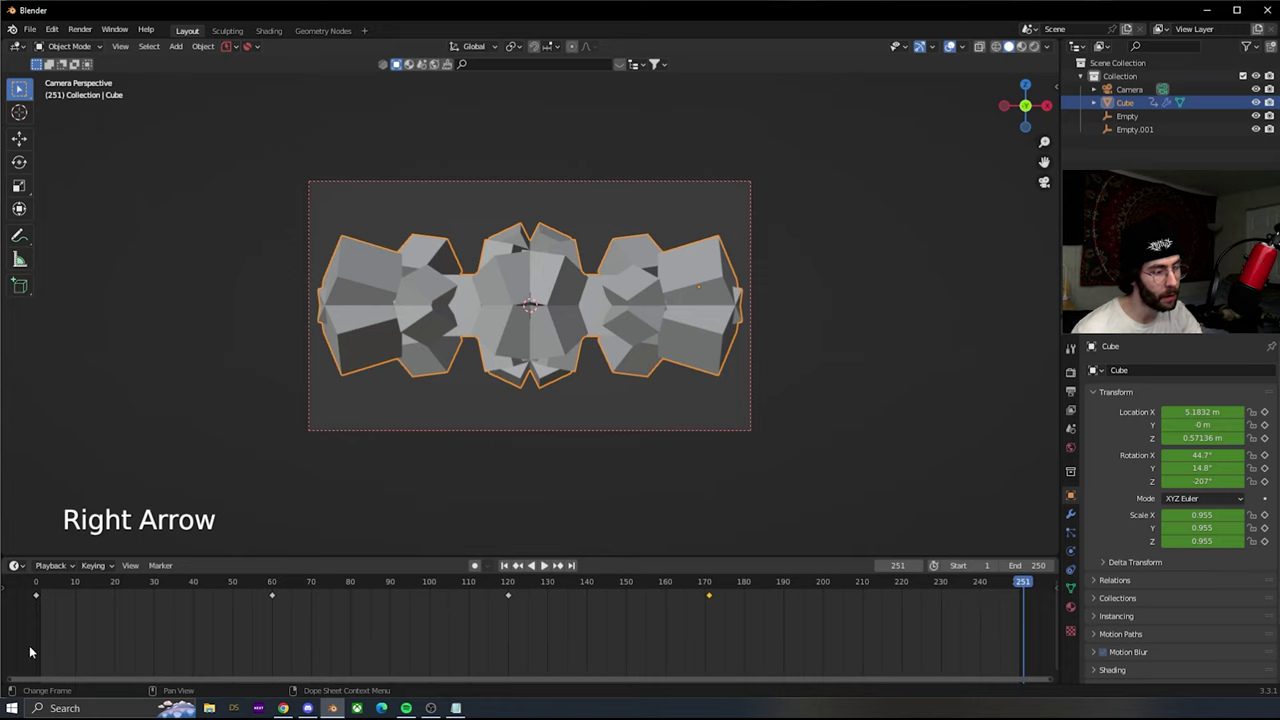
# - Copy the frame 0 keyframe to the end of the timeline and play the looping animation
pyautogui.click(37, 597)
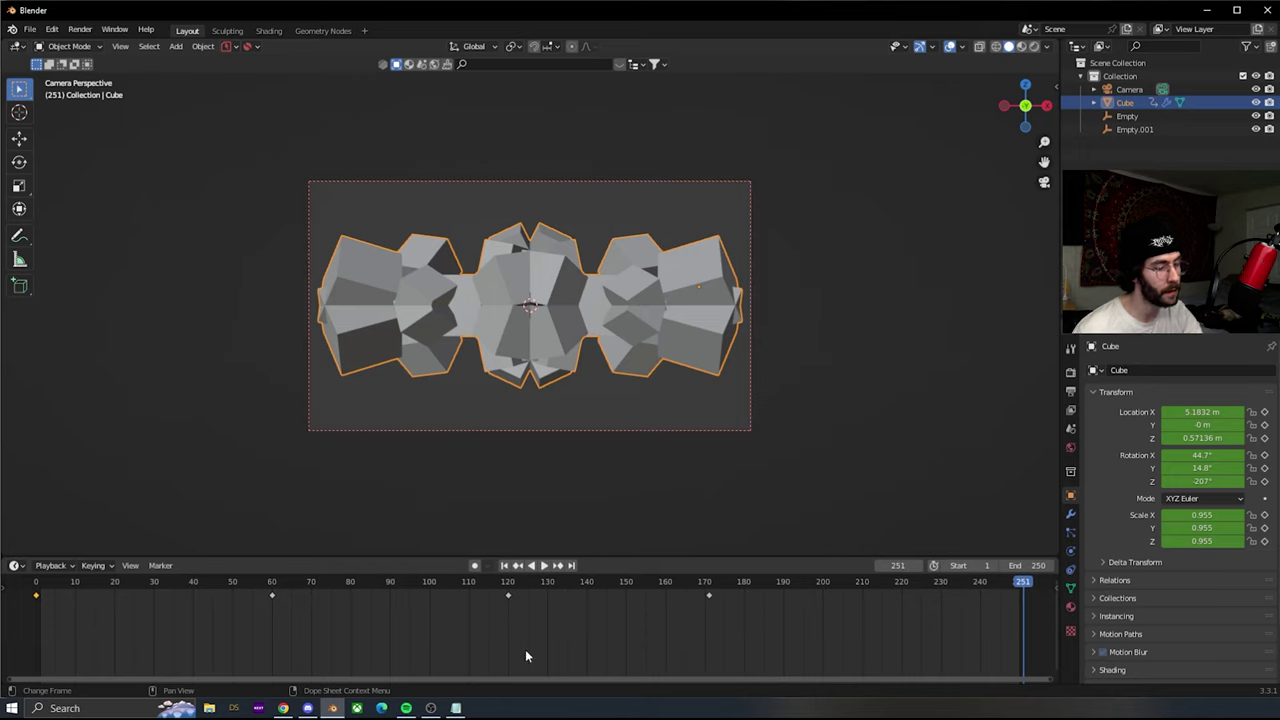
pyautogui.press('ctrl')
pyautogui.hotkey('ctrl', 'c')
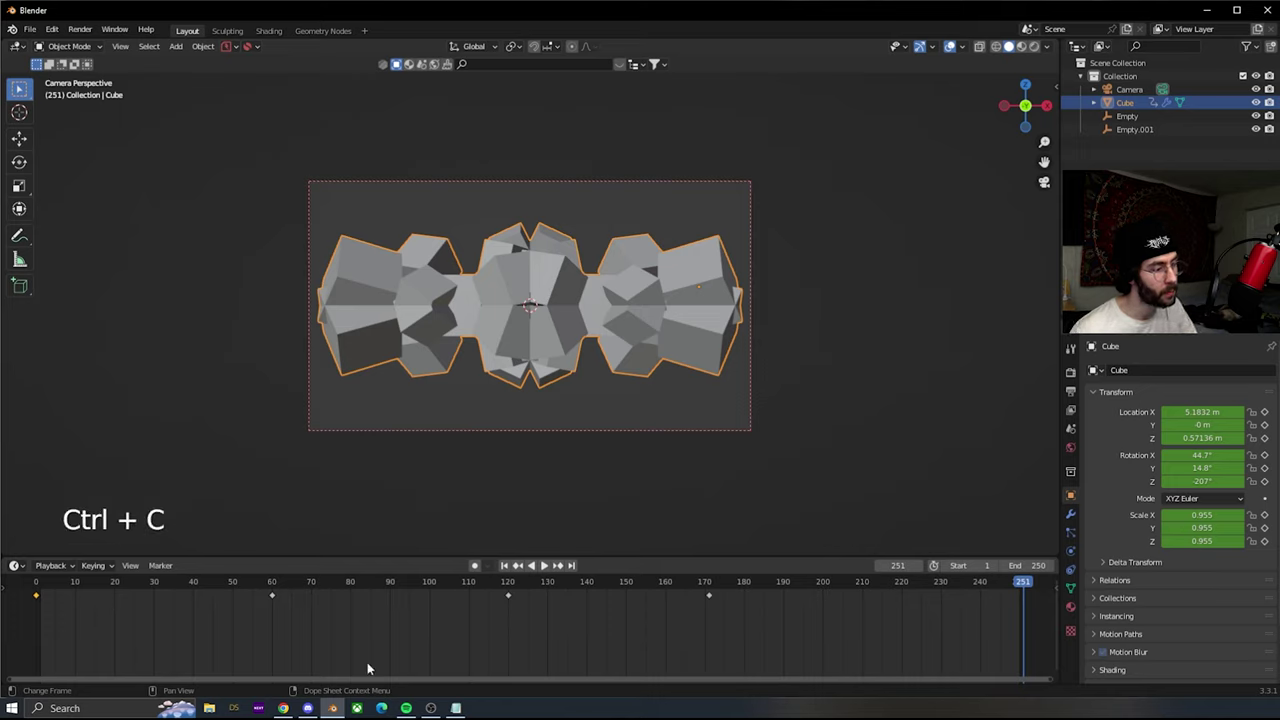
pyautogui.hotkey('ctrl', 'v')
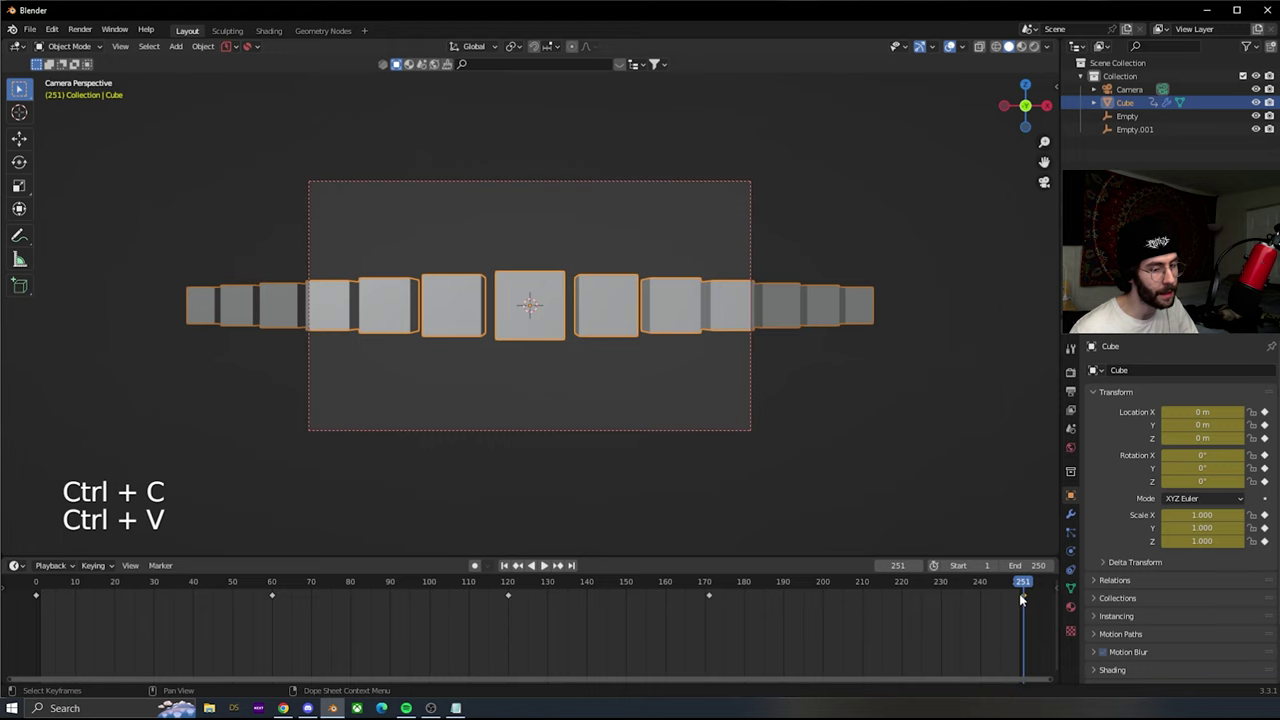
pyautogui.moveTo(1022, 588); pyautogui.dragTo(1023, 590)
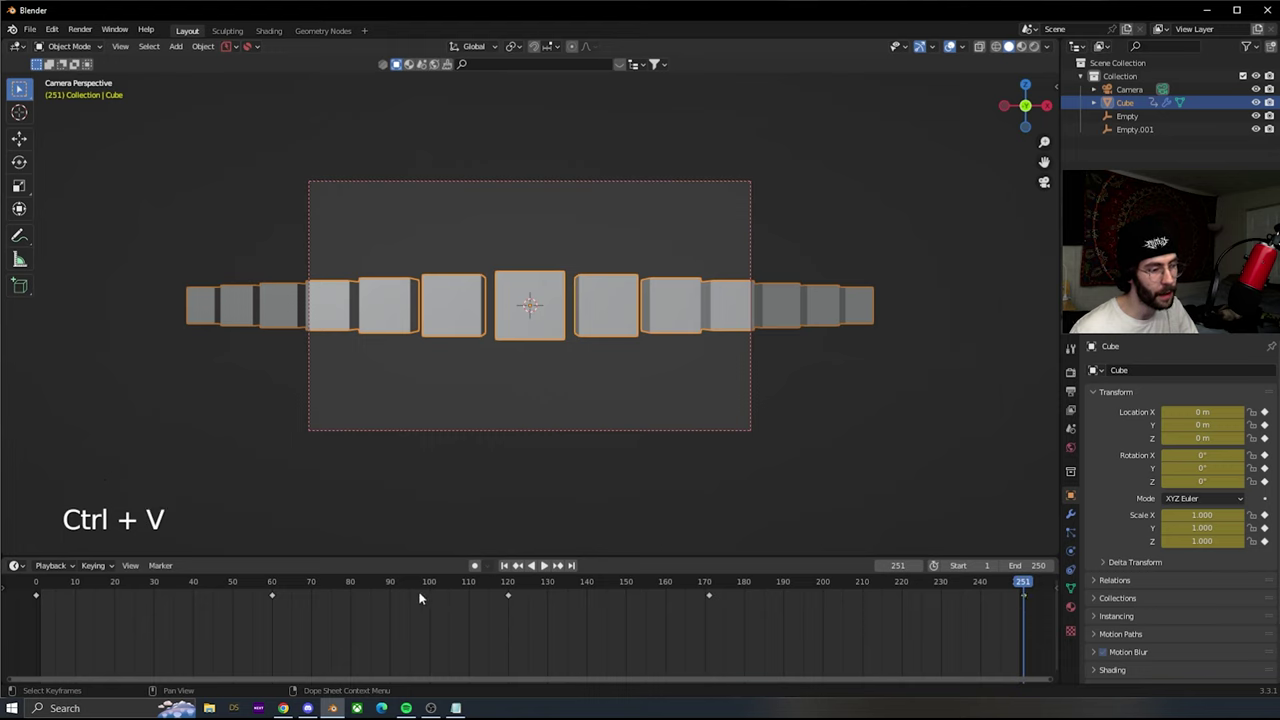
pyautogui.press('space')
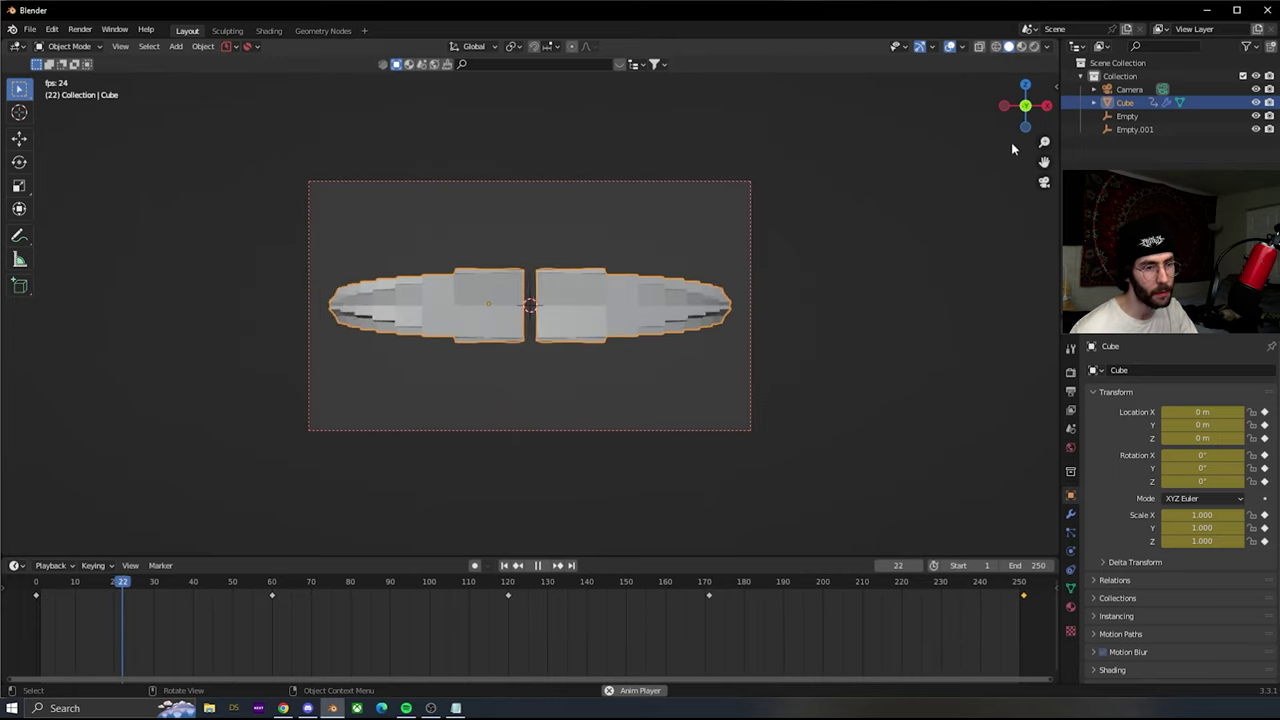
# - Pull the camera further back along Y during playback, stop playback and reselect the cube array
pyautogui.click(1125, 90)
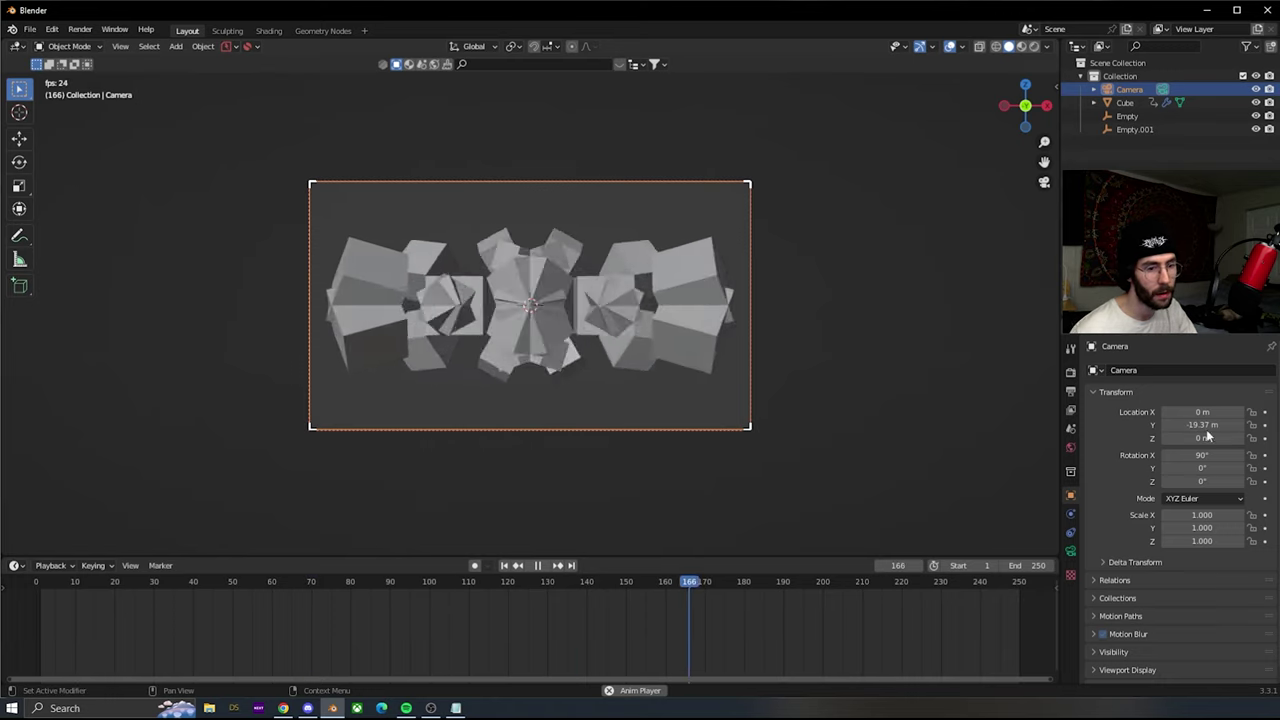
pyautogui.moveTo(1202, 425); pyautogui.dragTo(1152, 425)
pyautogui.press('space')
pyautogui.click(508, 310)
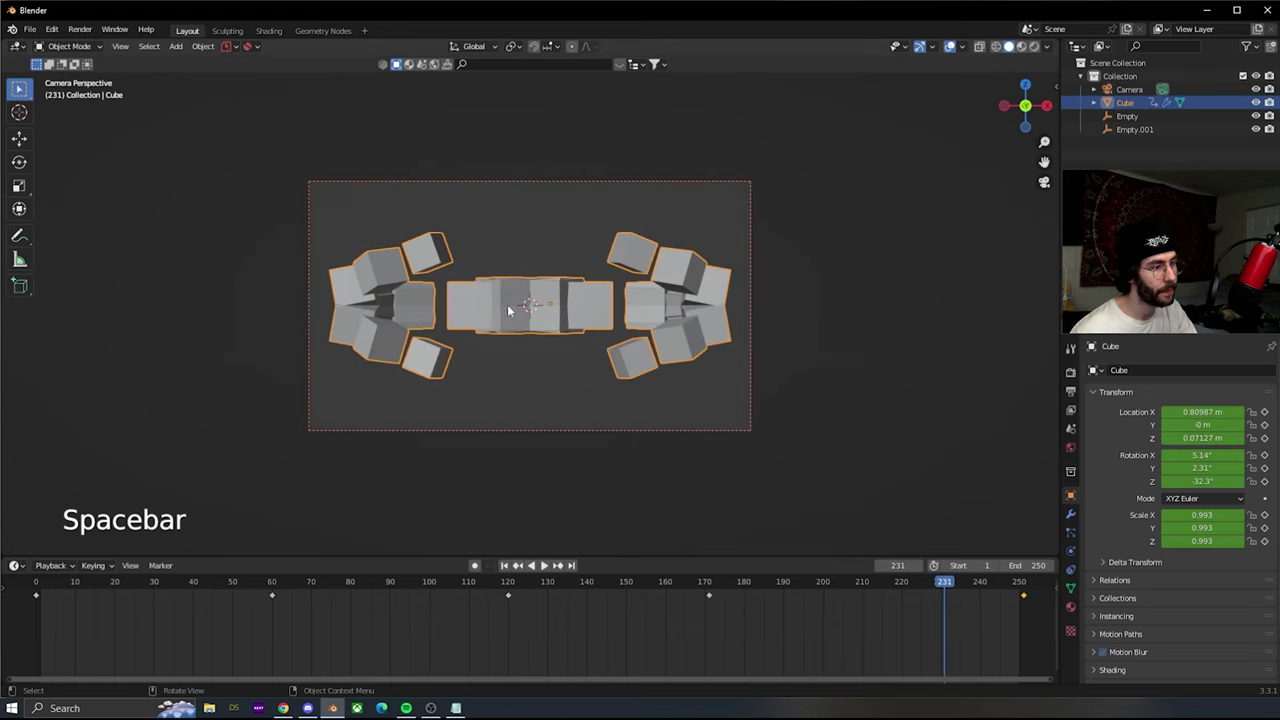
# - Show the Shading workspace through the camera in Rendered mode with a black world background
pyautogui.click(268, 31)
pyautogui.press('KP_0')
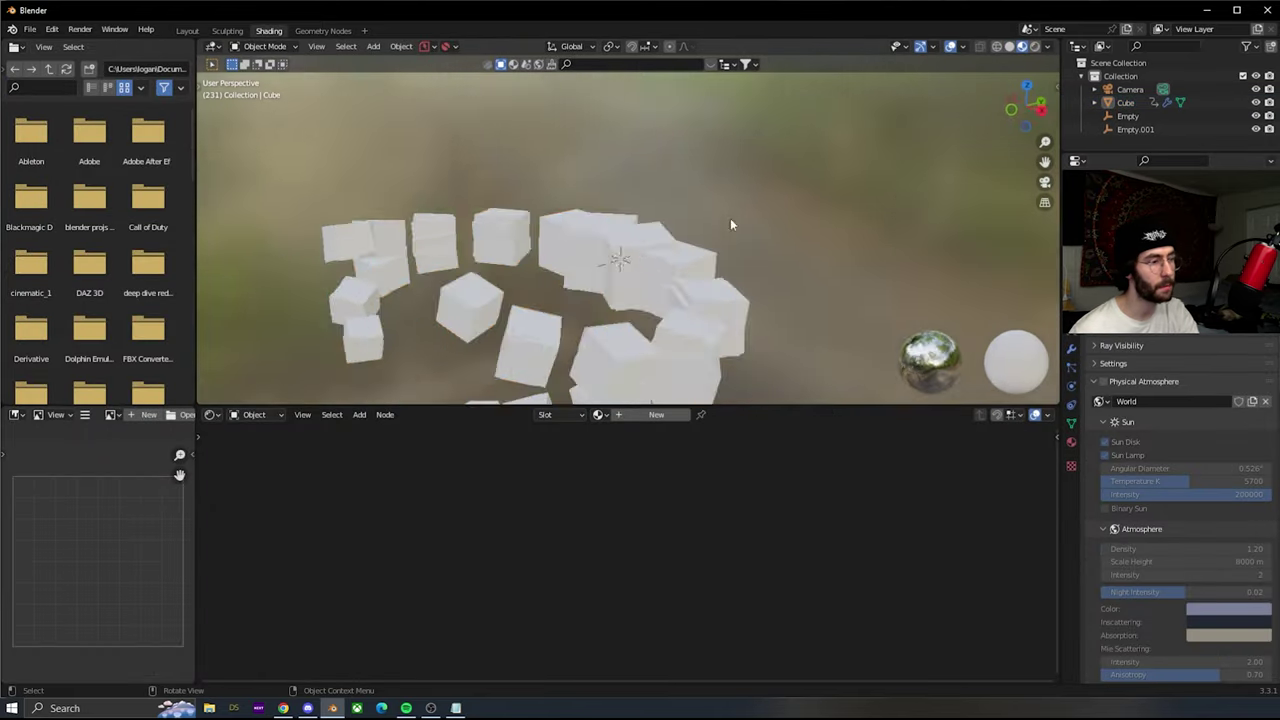
pyautogui.click(1036, 48)
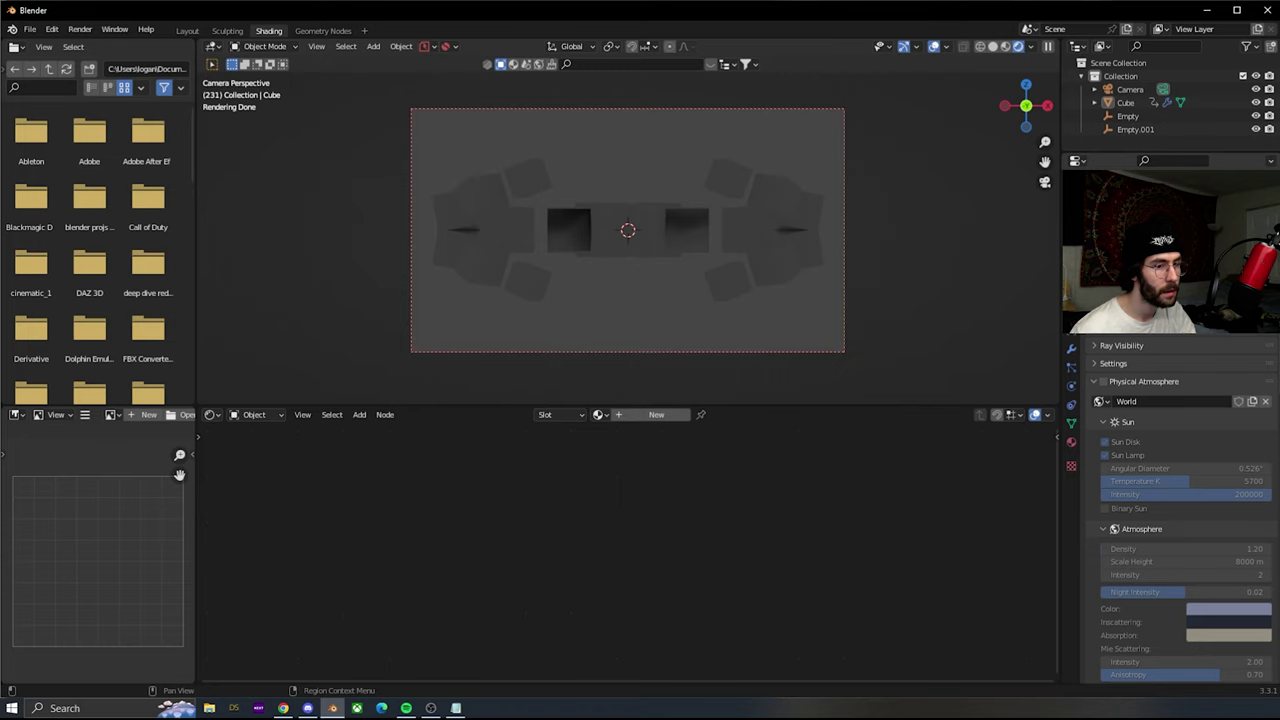
pyautogui.click(1189, 130)
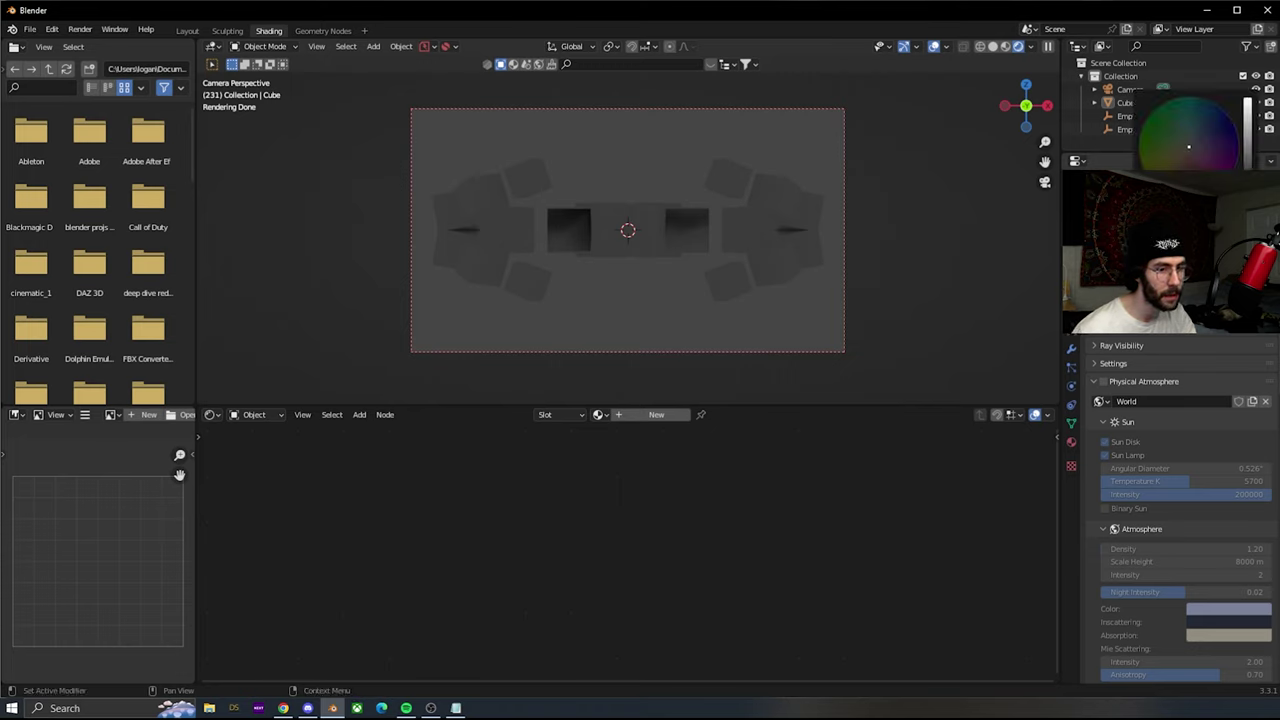
pyautogui.moveTo(1248, 100); pyautogui.dragTo(1248, 168)
pyautogui.click(634, 243)
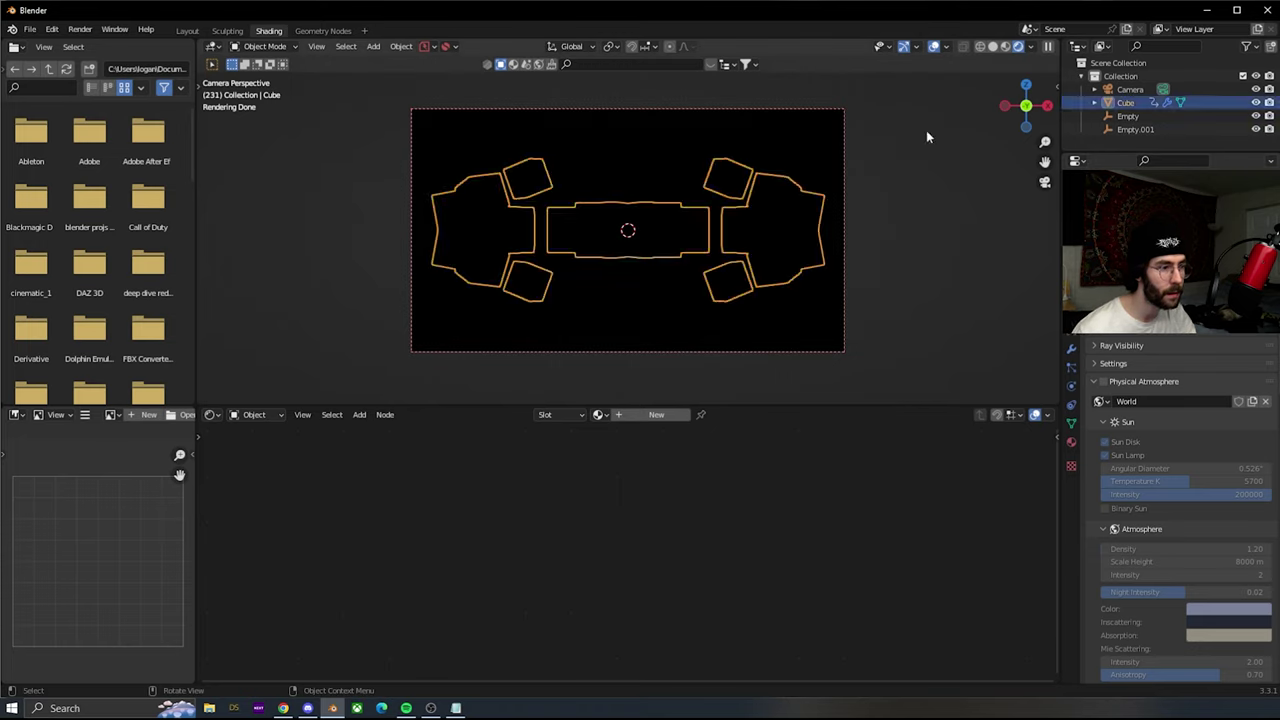
# - Create a new material for the cube array and add a ColorRamp node
pyautogui.click(645, 415)
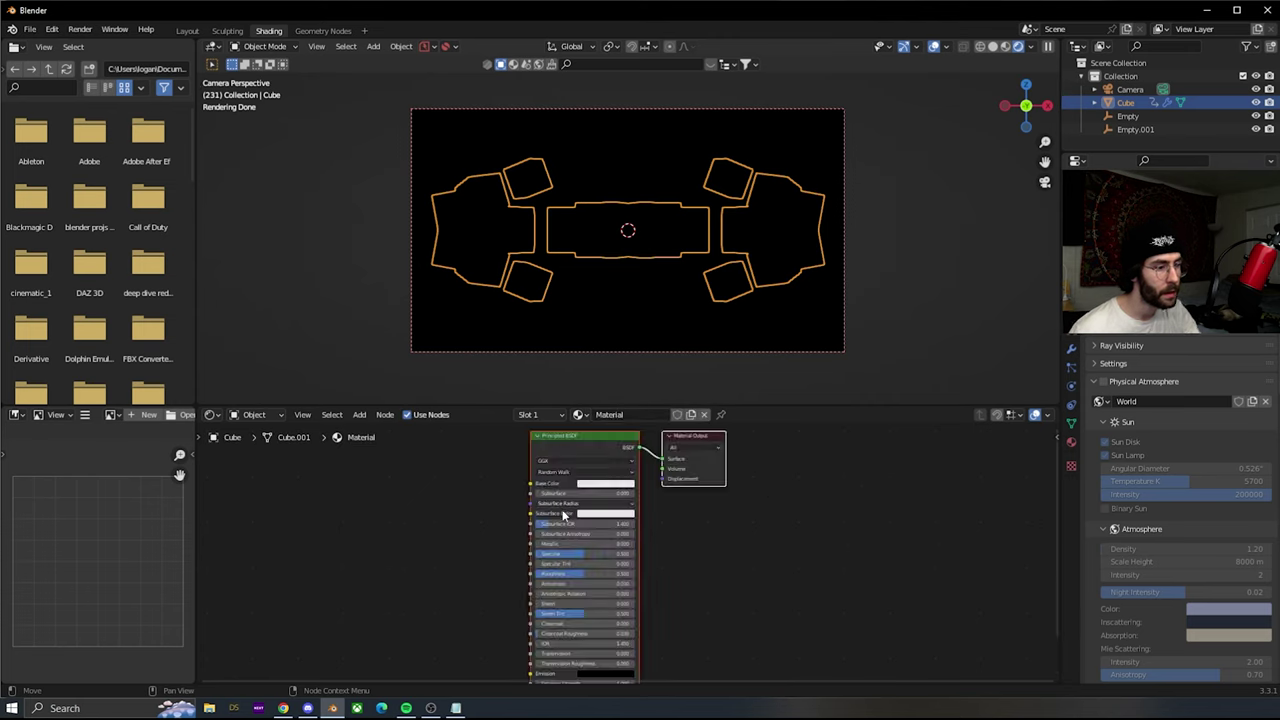
pyautogui.moveTo(458, 483); pyautogui.dragTo(660, 505, button='middle')
pyautogui.hotkey('shift', 'a')
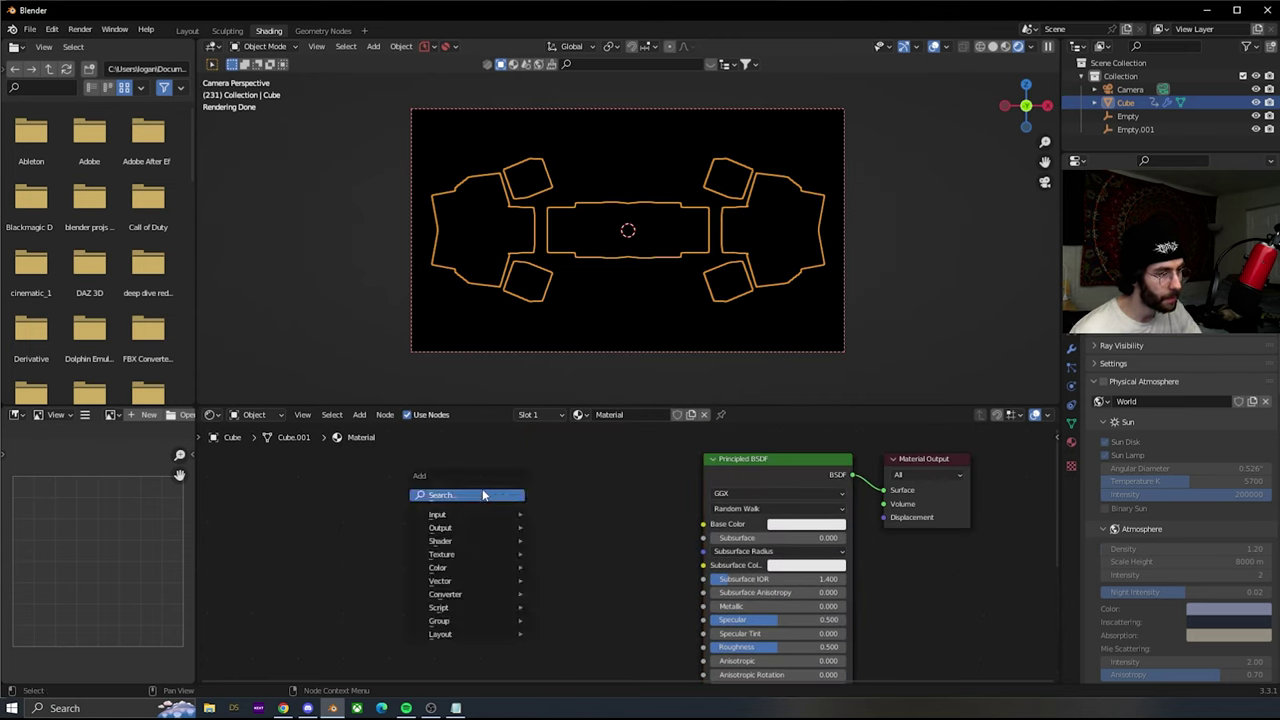
pyautogui.write('color')
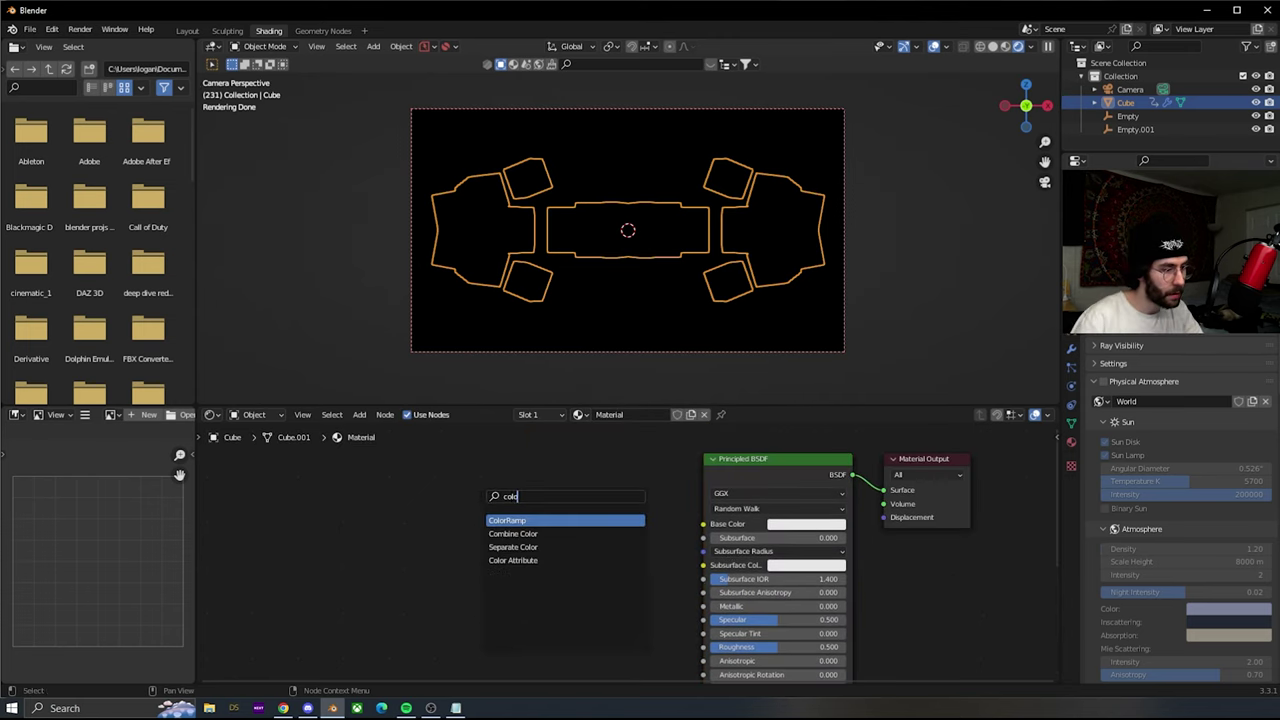
pyautogui.press('Return')
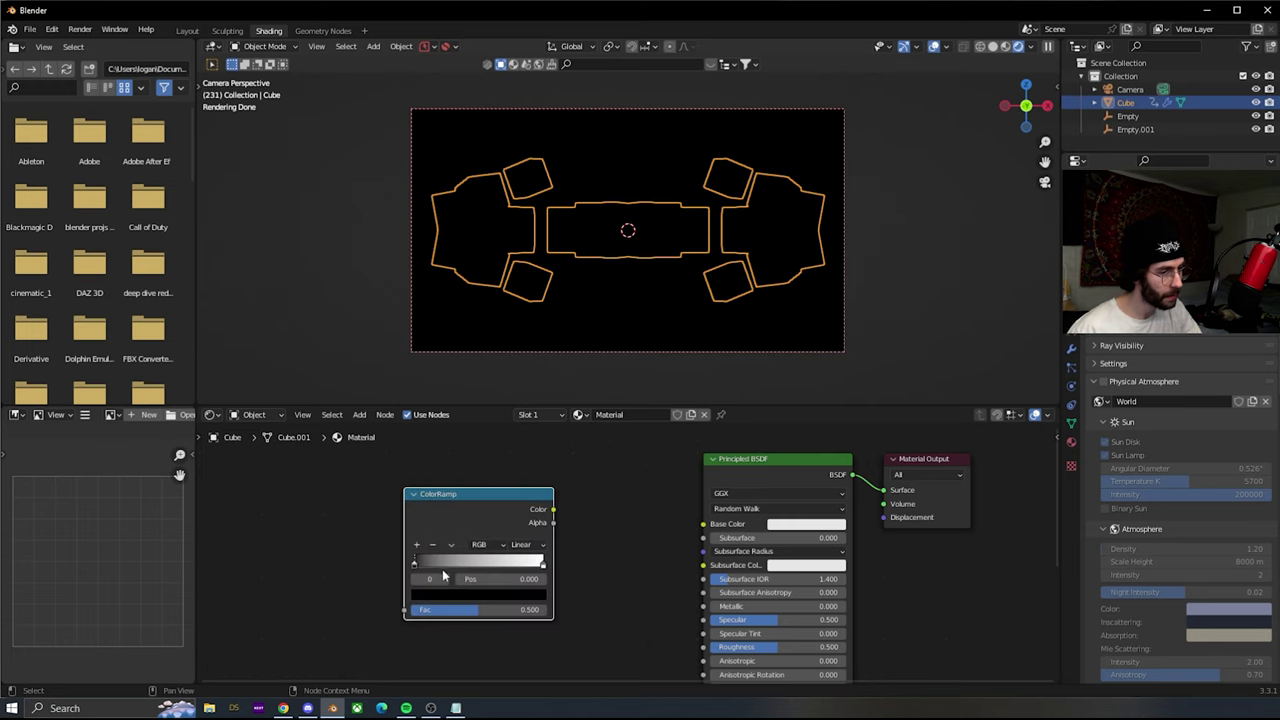
# - Set the ColorRamp to HSL mode with Far interpolation and make its first stop white
pyautogui.click(481, 544)
pyautogui.click(495, 598)
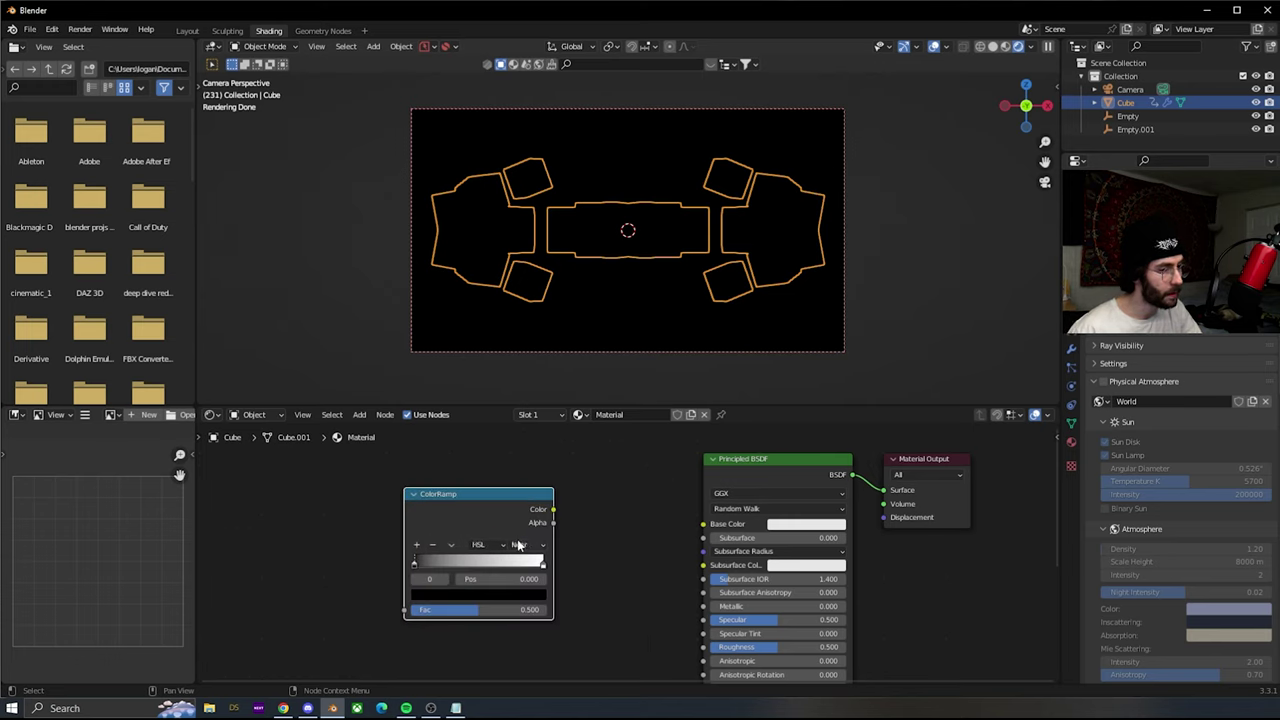
pyautogui.click(518, 545)
pyautogui.click(526, 571)
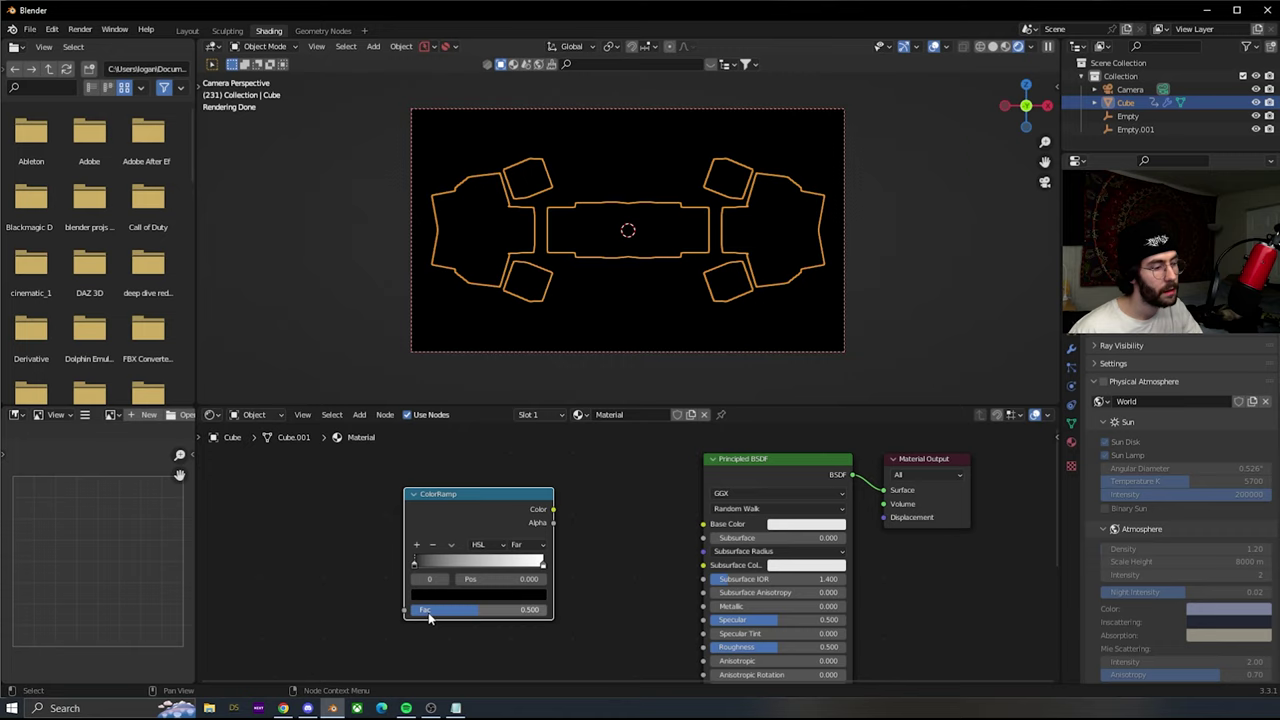
pyautogui.click(430, 595)
pyautogui.moveTo(522, 483); pyautogui.dragTo(432, 425)
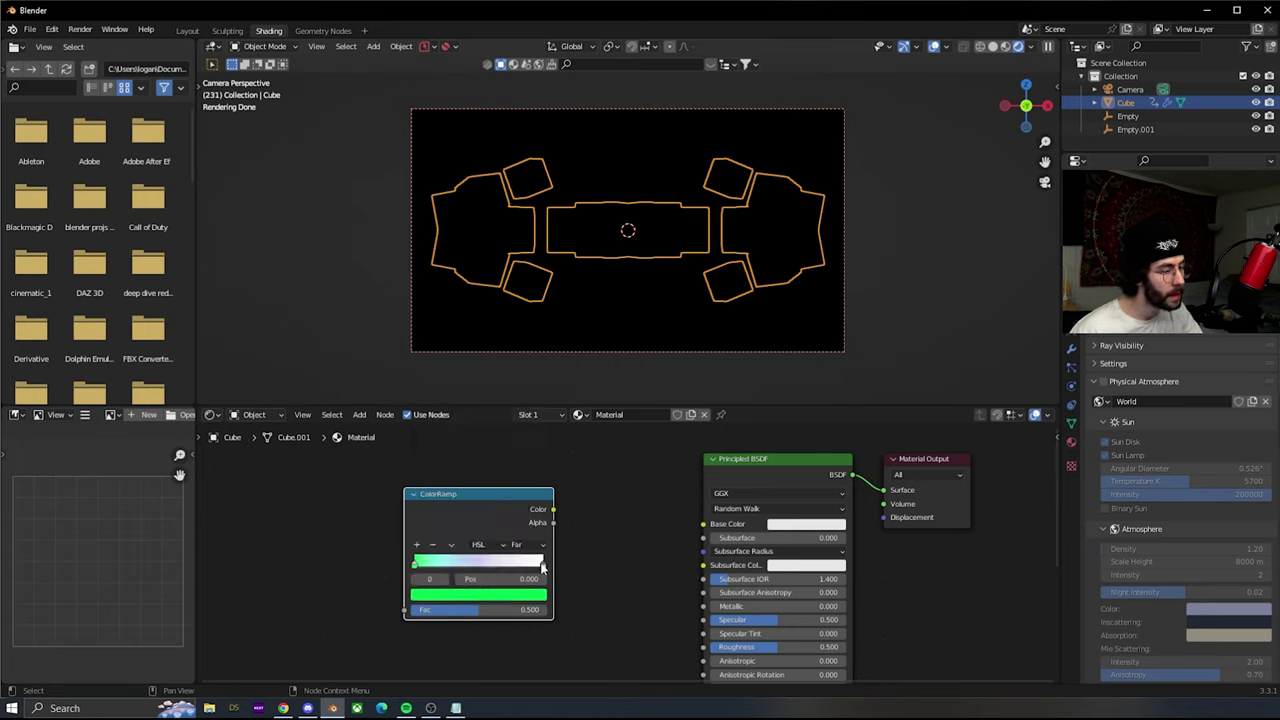
# - Turn the ramp's right stop green and move it to the middle
pyautogui.click(542, 566)
pyautogui.click(524, 595)
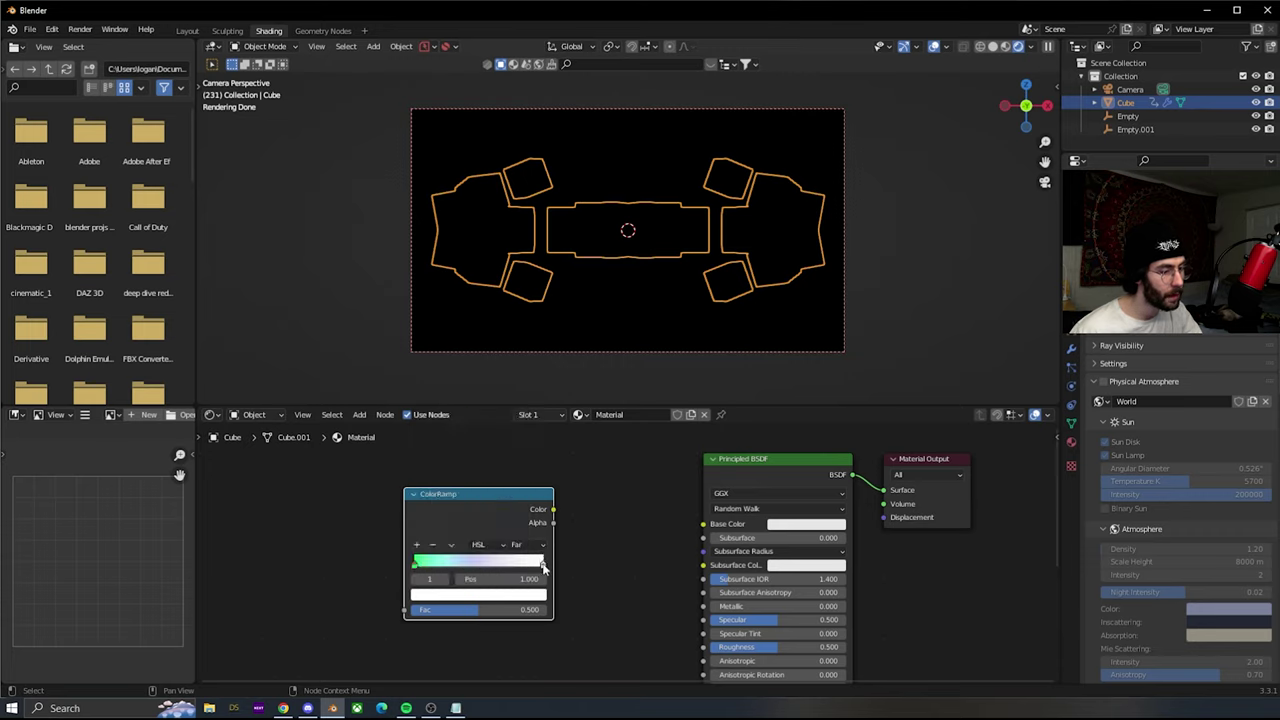
pyautogui.click(522, 598)
pyautogui.click(431, 428)
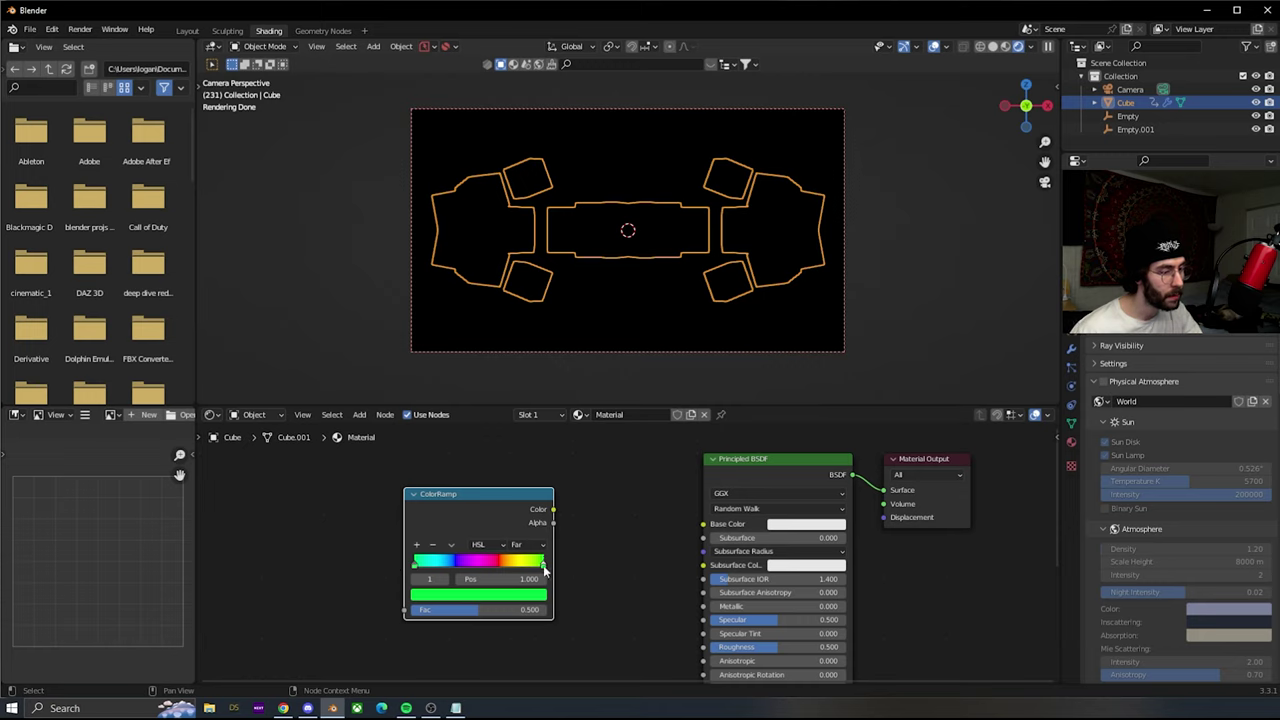
pyautogui.moveTo(543, 566); pyautogui.dragTo(478, 563)
# - Add a red stop at the ramp's right end, then add texture nodes with Ctrl+T
pyautogui.click(417, 545)
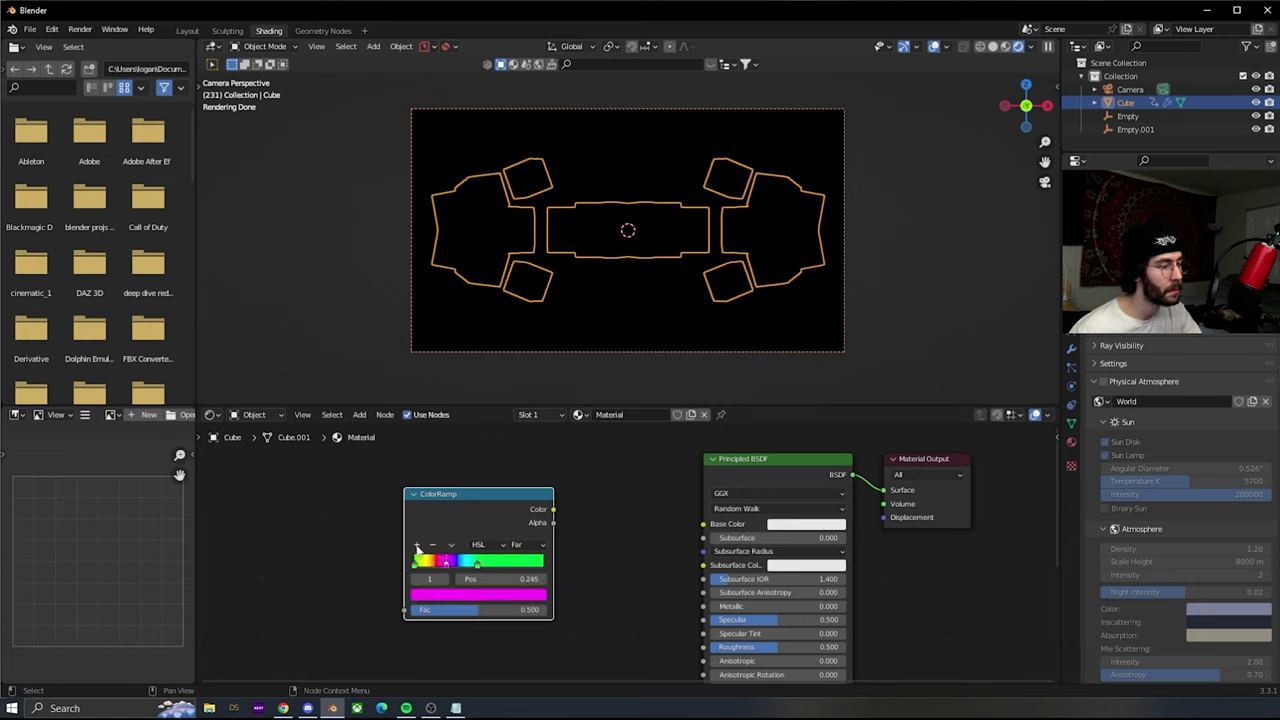
pyautogui.moveTo(475, 568); pyautogui.dragTo(551, 566)
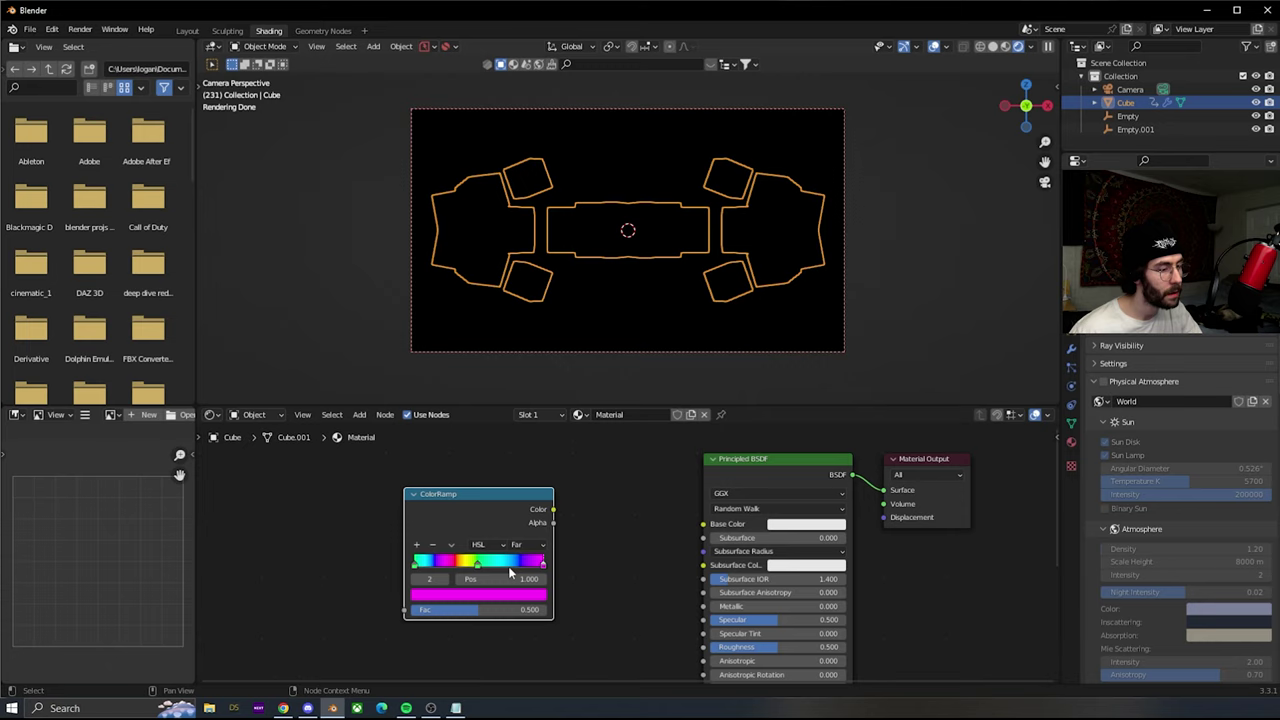
pyautogui.click(467, 598)
pyautogui.moveTo(471, 507); pyautogui.dragTo(466, 503)
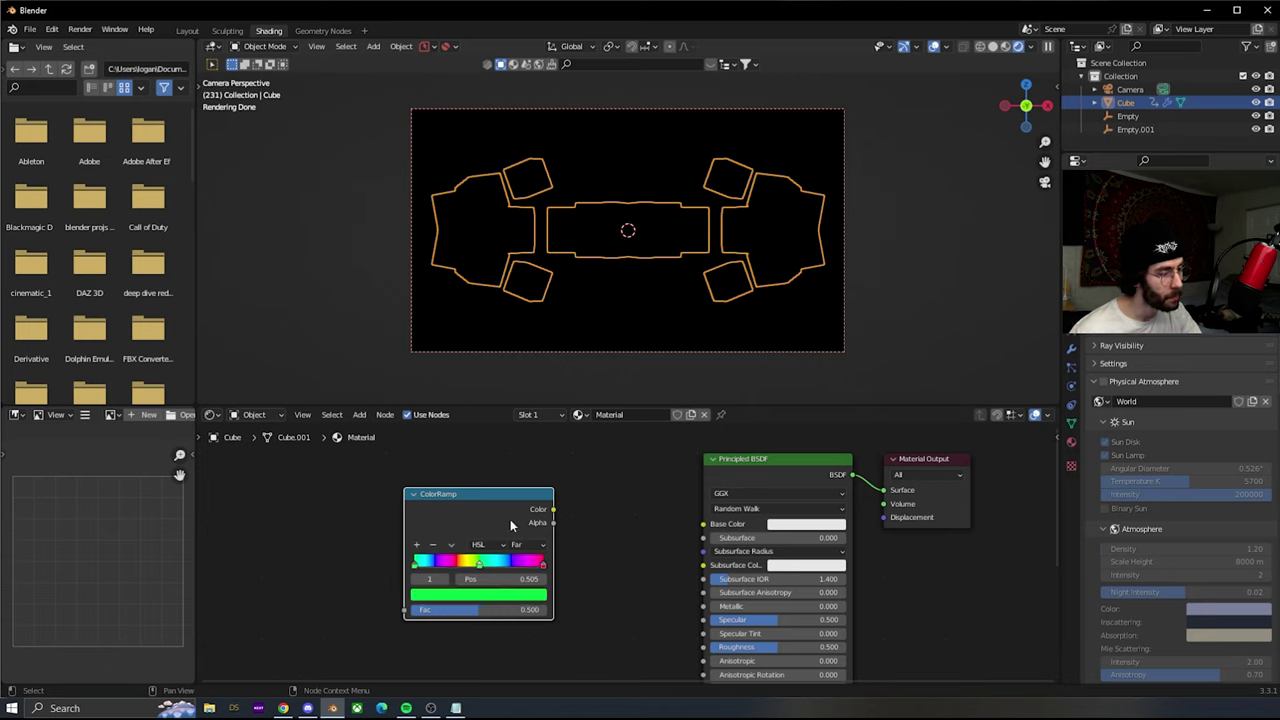
pyautogui.press('KP_Decimal')
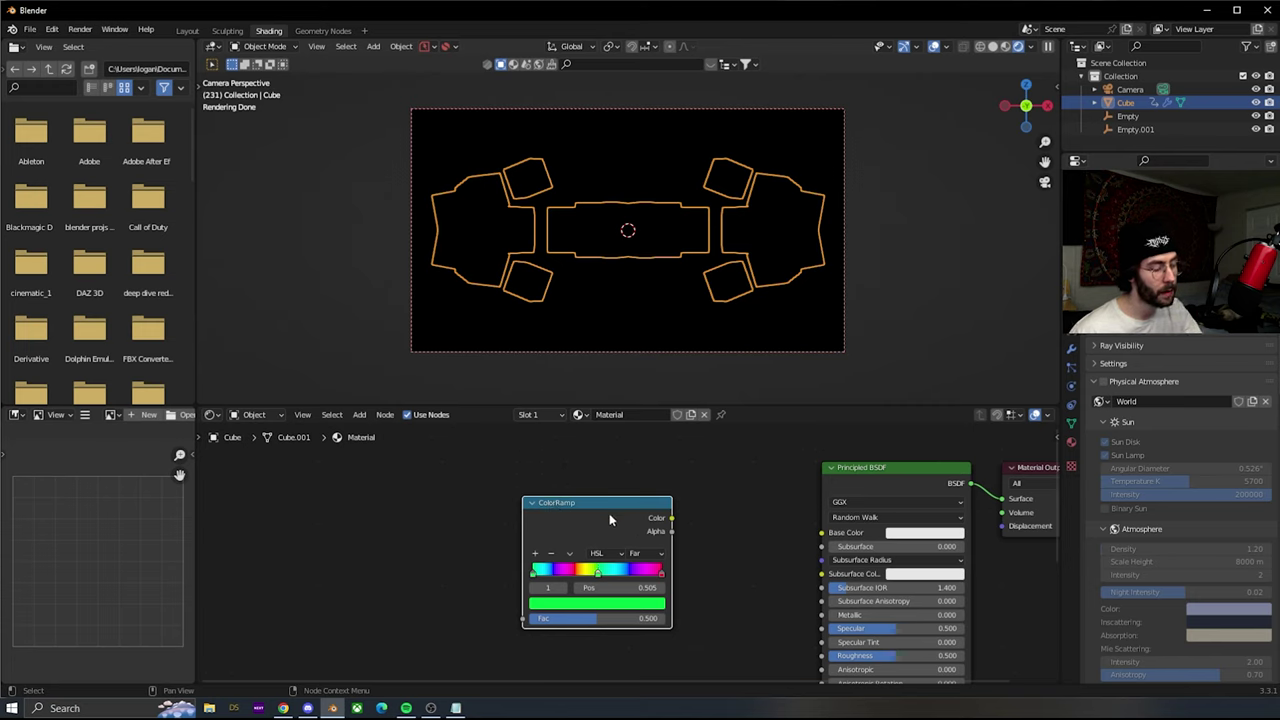
pyautogui.hotkey('ctrl', 't')
# - Delete the Image Texture node and nudge the Mapping node right
pyautogui.moveTo(468, 486); pyautogui.dragTo(583, 482, button='middle')
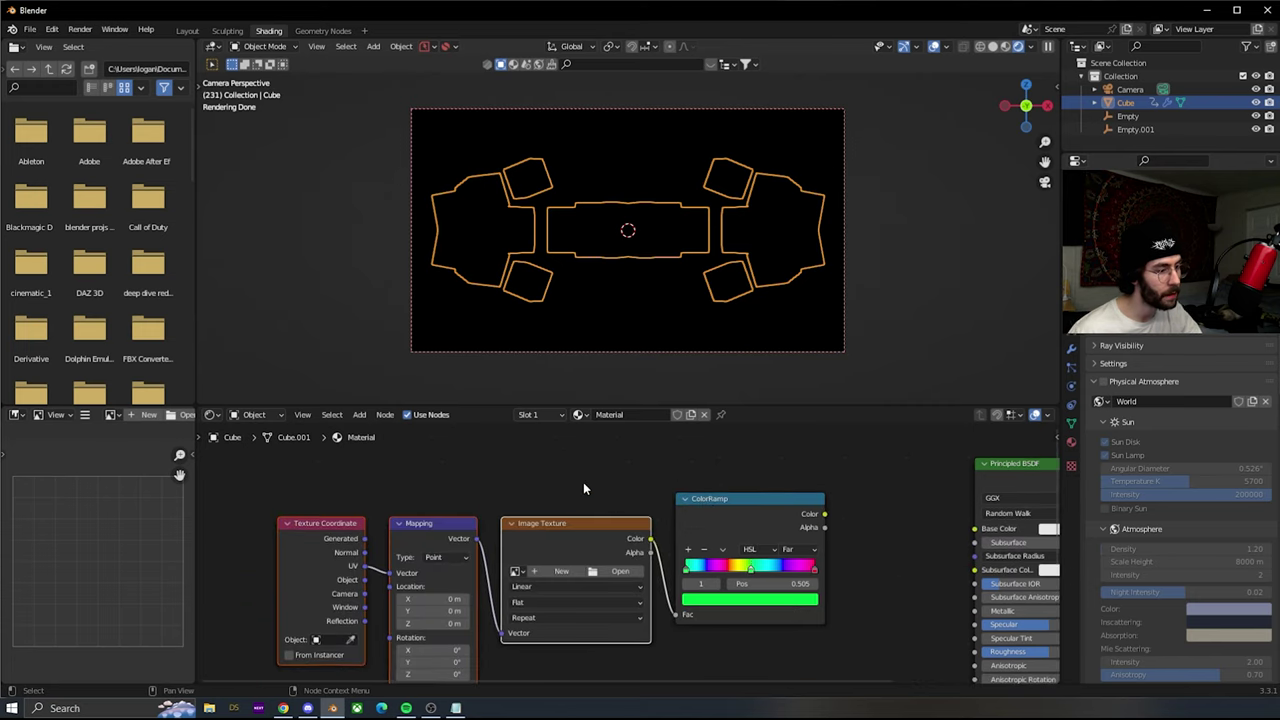
pyautogui.click(52, 30)
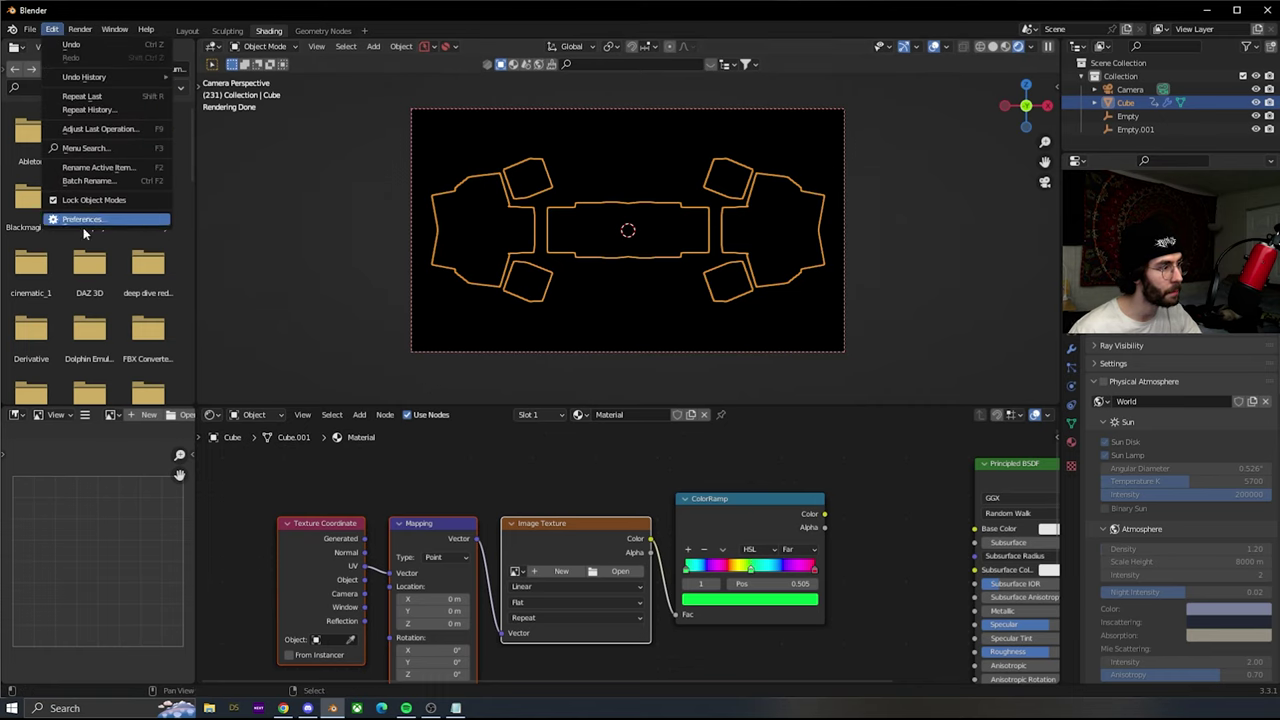
pyautogui.click(560, 524)
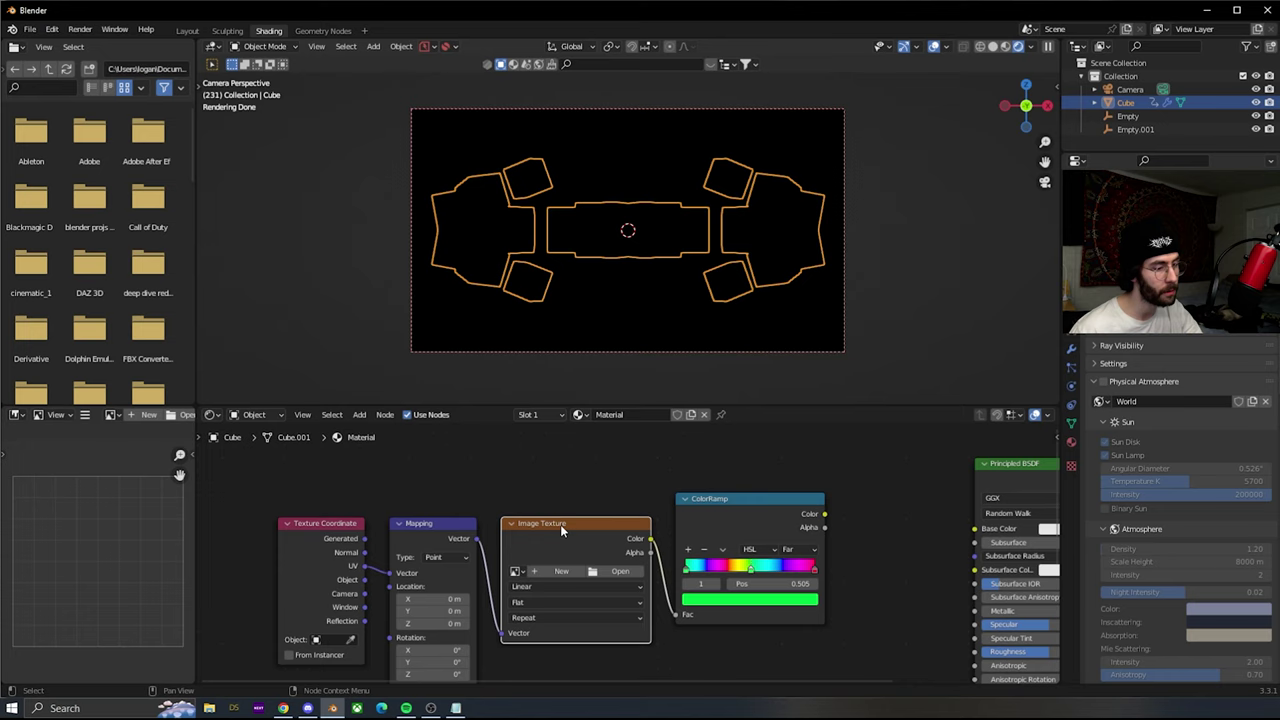
pyautogui.press('x')
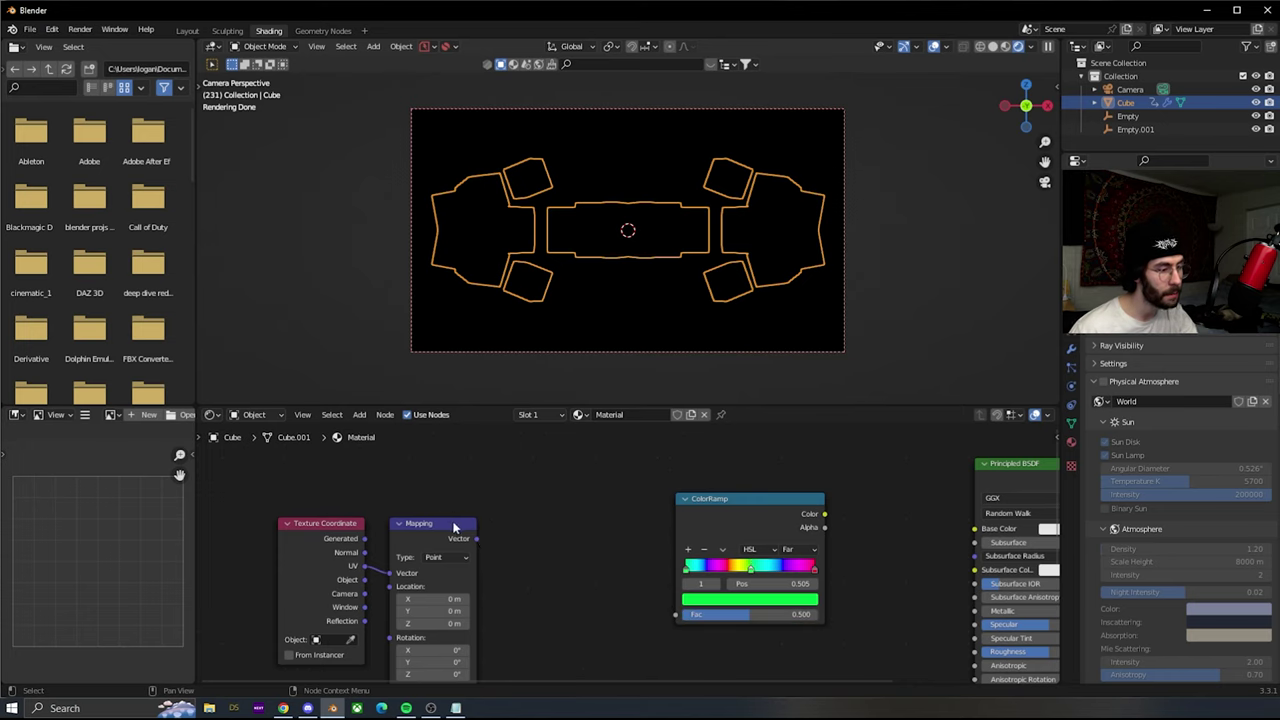
pyautogui.moveTo(455, 527); pyautogui.dragTo(690, 618)
# - Add a Layer Weight node between Mapping and the ColorRamp
pyautogui.moveTo(822, 514); pyautogui.dragTo(640, 526)
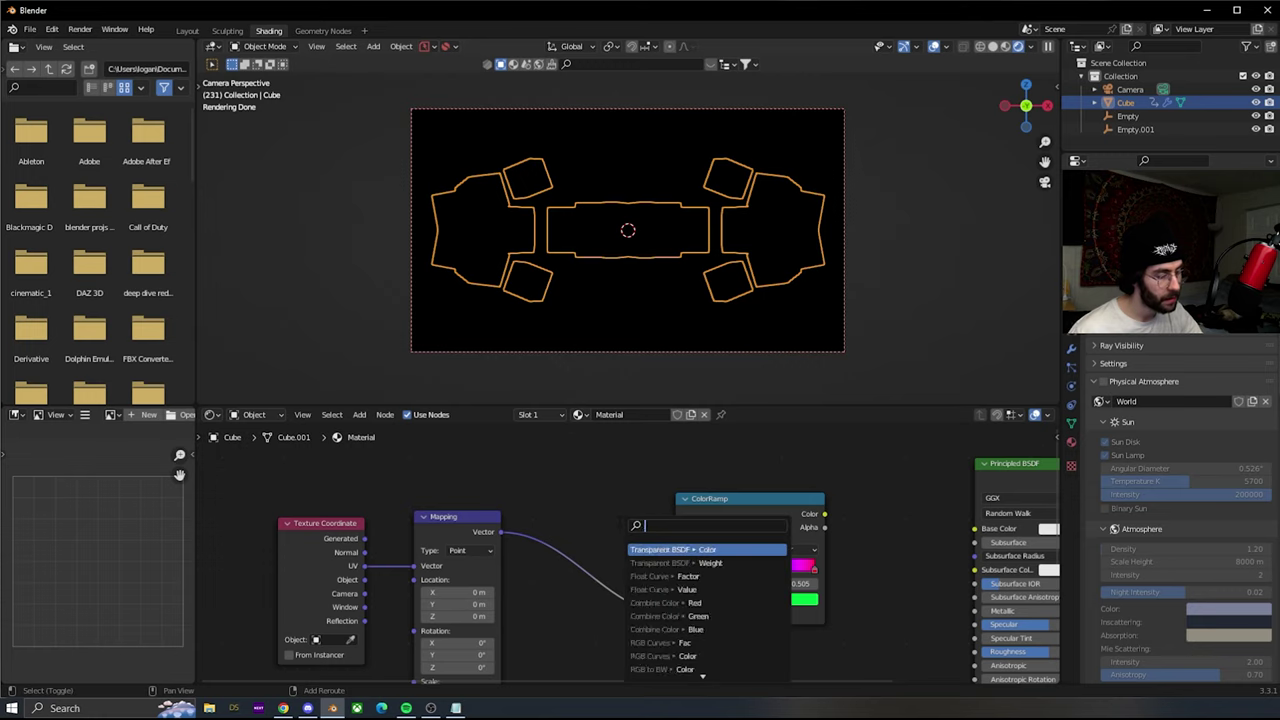
pyautogui.press('BackSpace')
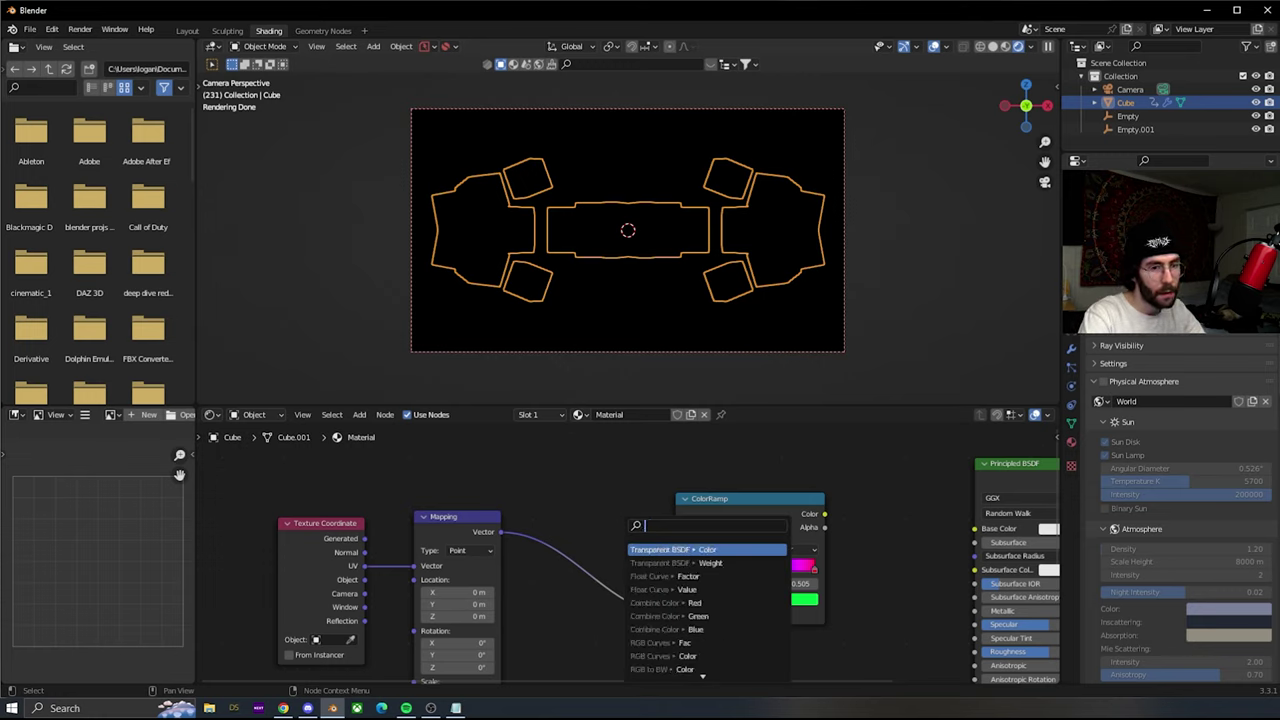
pyautogui.write('lay')
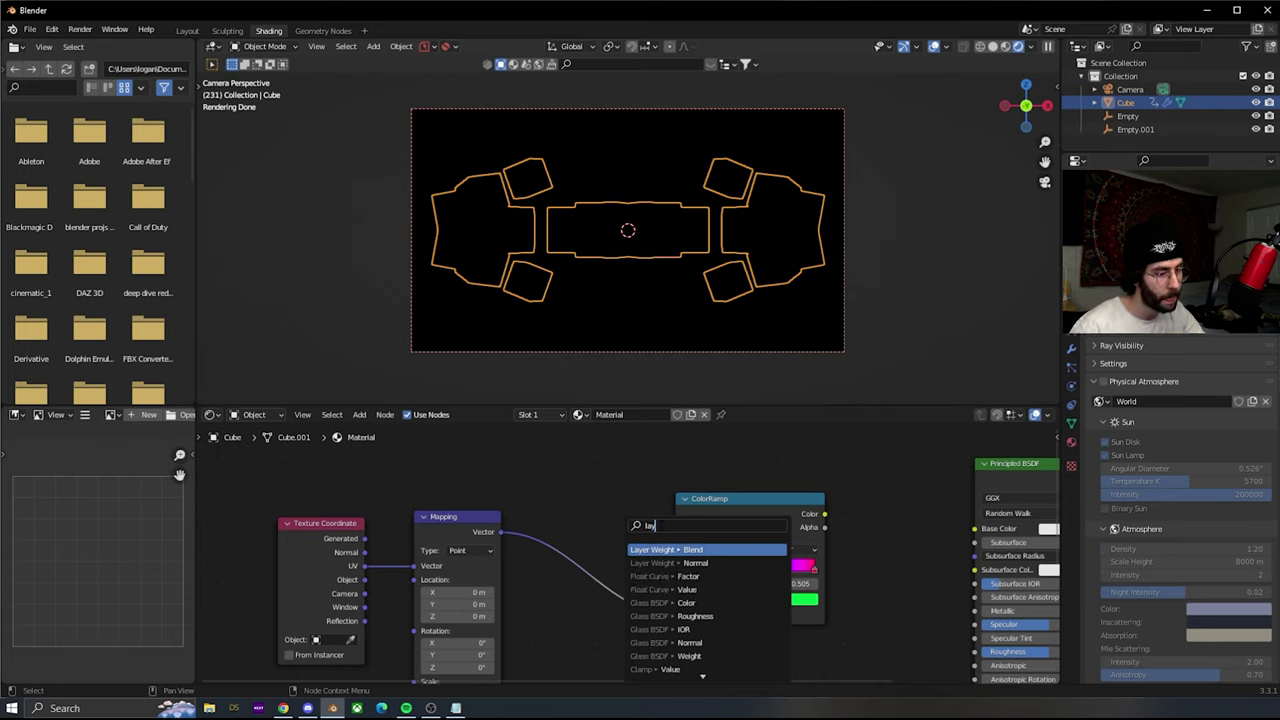
pyautogui.write('er')
pyautogui.press('Down')
pyautogui.press('Return')
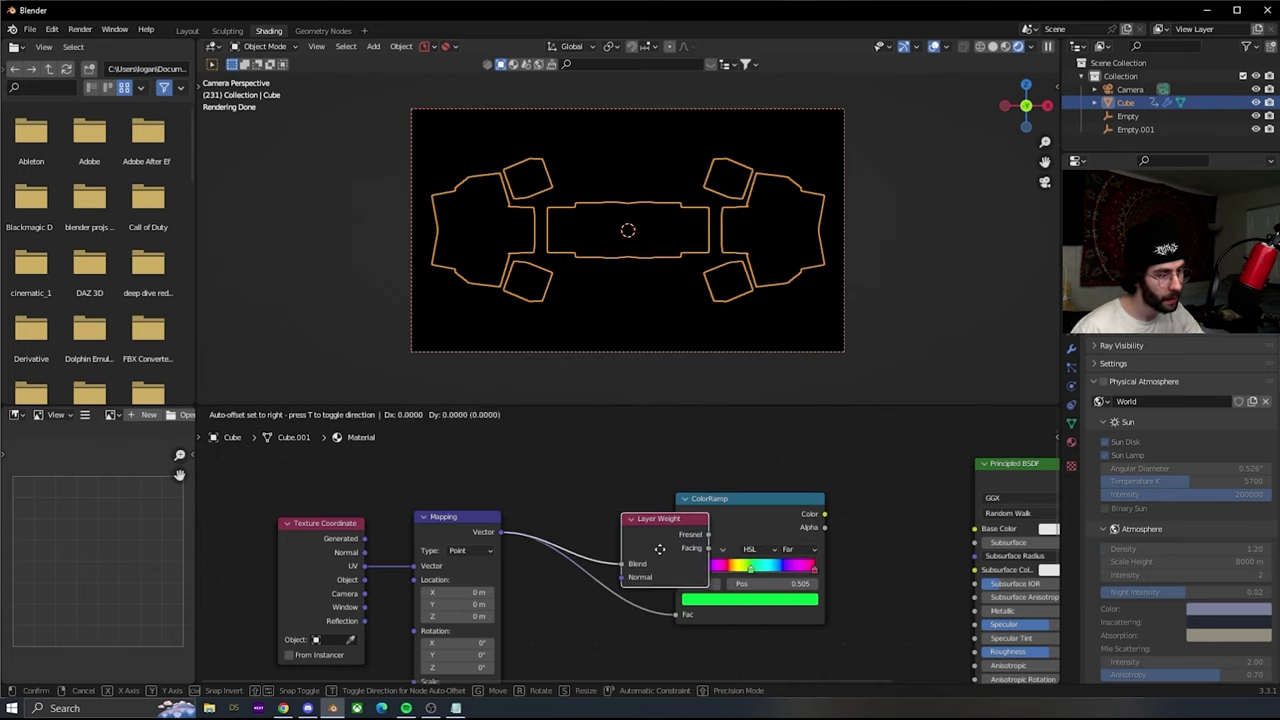
pyautogui.click(613, 580)
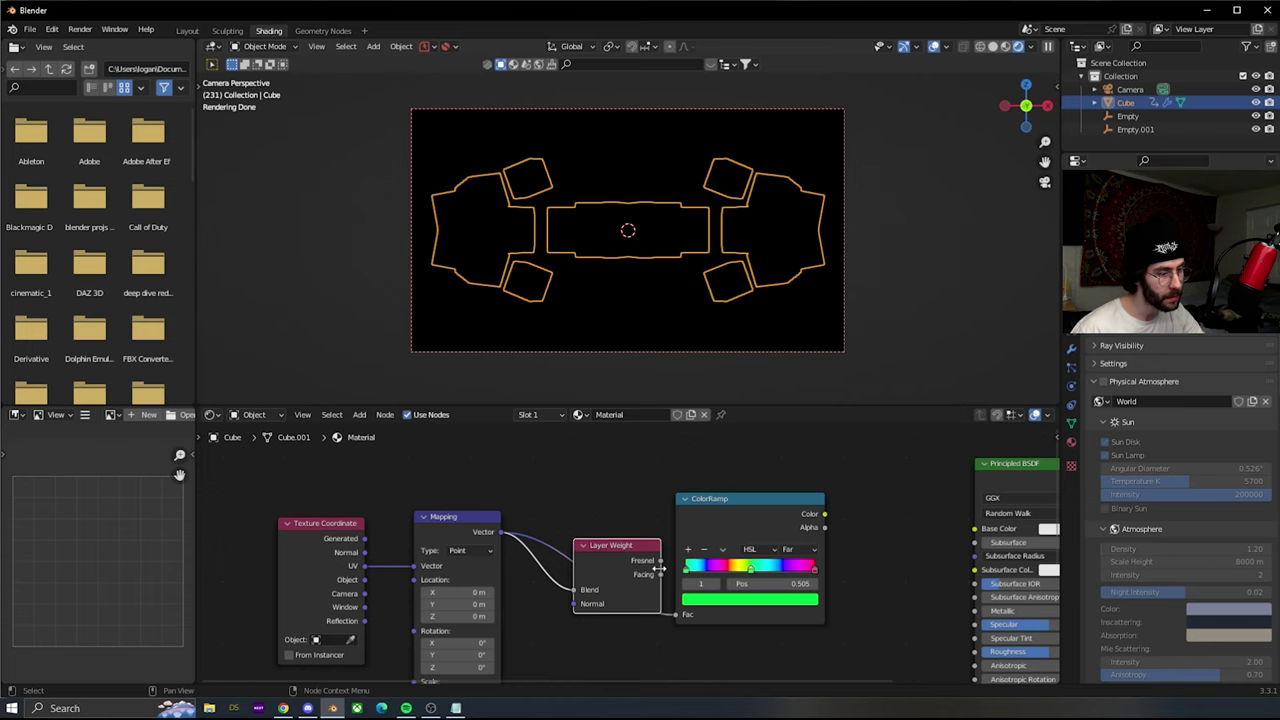
# - Connect Layer Weight Fresnel to the ColorRamp Fac and the ramp Color to Principled BSDF Emission
pyautogui.moveTo(660, 561); pyautogui.dragTo(683, 614)
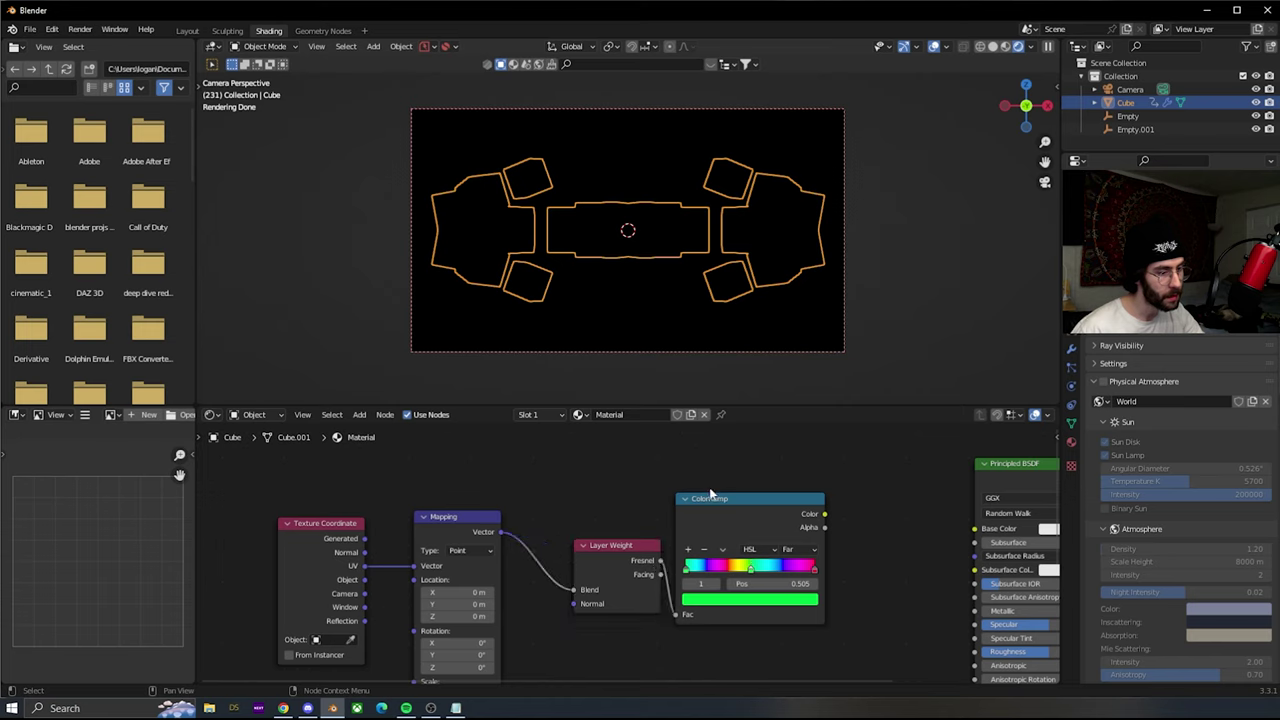
pyautogui.moveTo(700, 505); pyautogui.dragTo(770, 494)
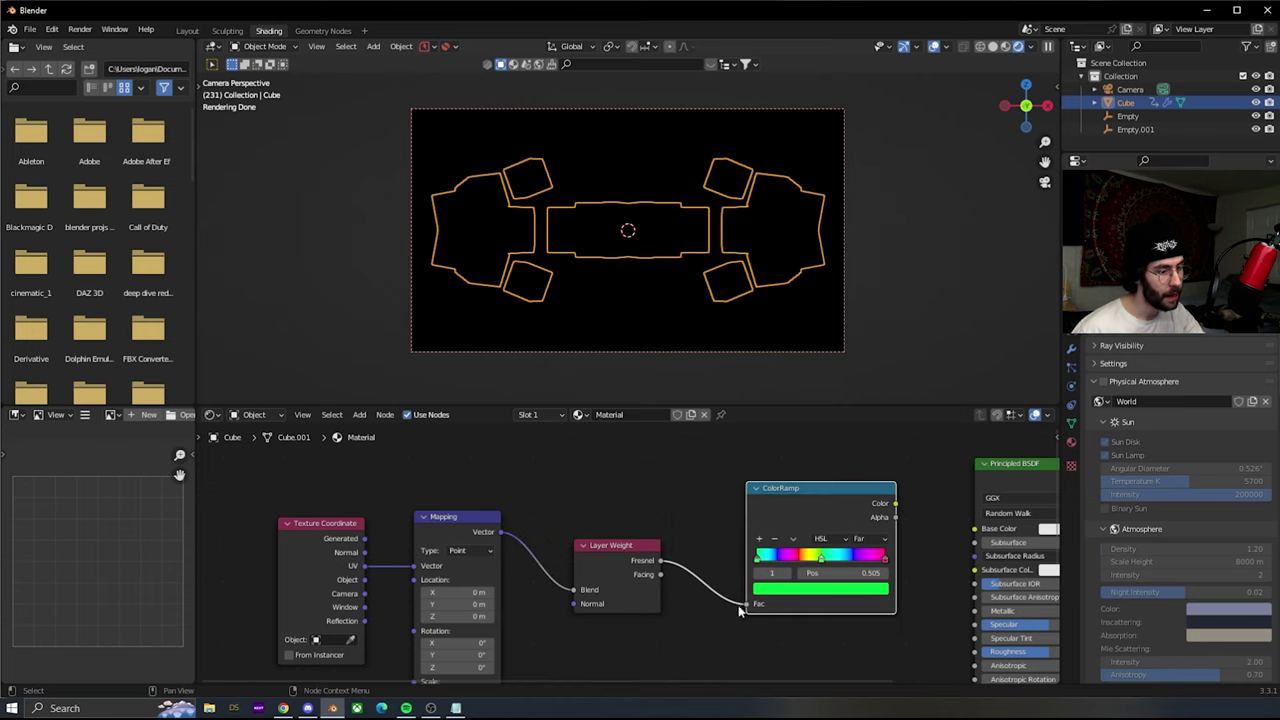
pyautogui.moveTo(740, 612); pyautogui.dragTo(620, 566, button='middle')
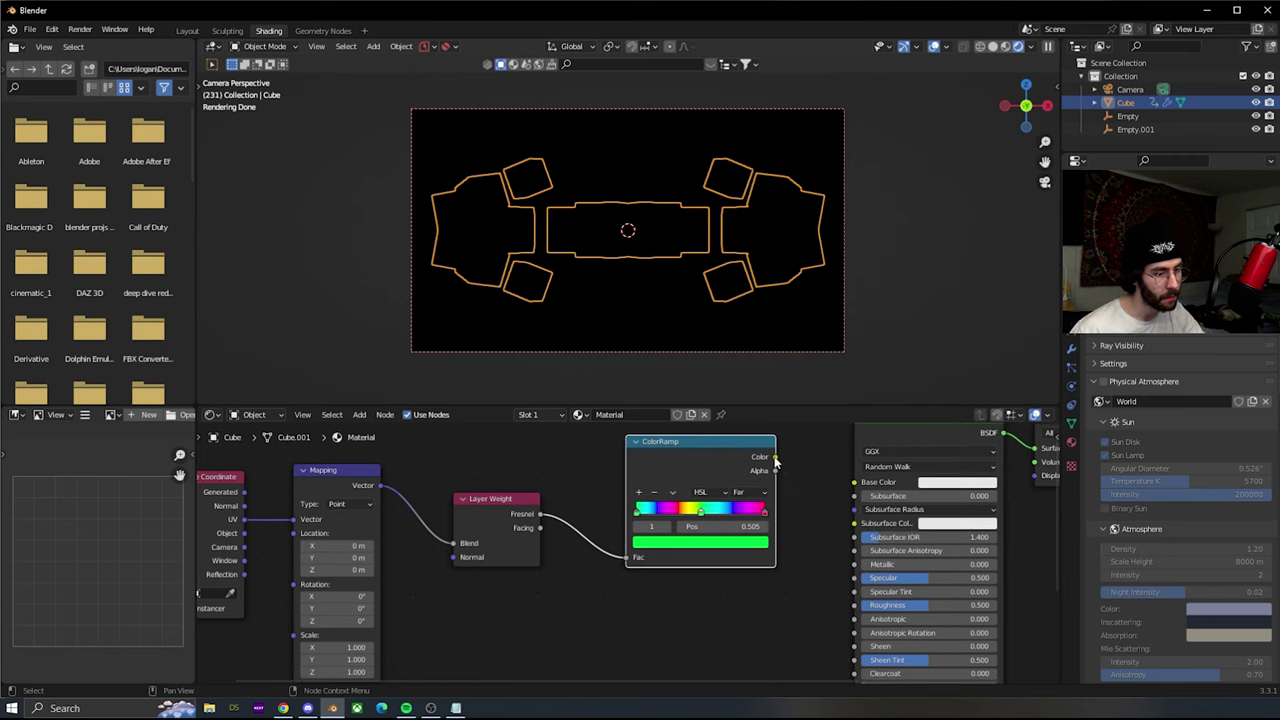
pyautogui.moveTo(775, 458); pyautogui.dragTo(854, 532)
pyautogui.moveTo(854, 532); pyautogui.dragTo(862, 623, button='middle')
# - Add a Wireframe modifier to the cubes with Replace Original and Even Thickness turned off
pyautogui.click(1070, 441)
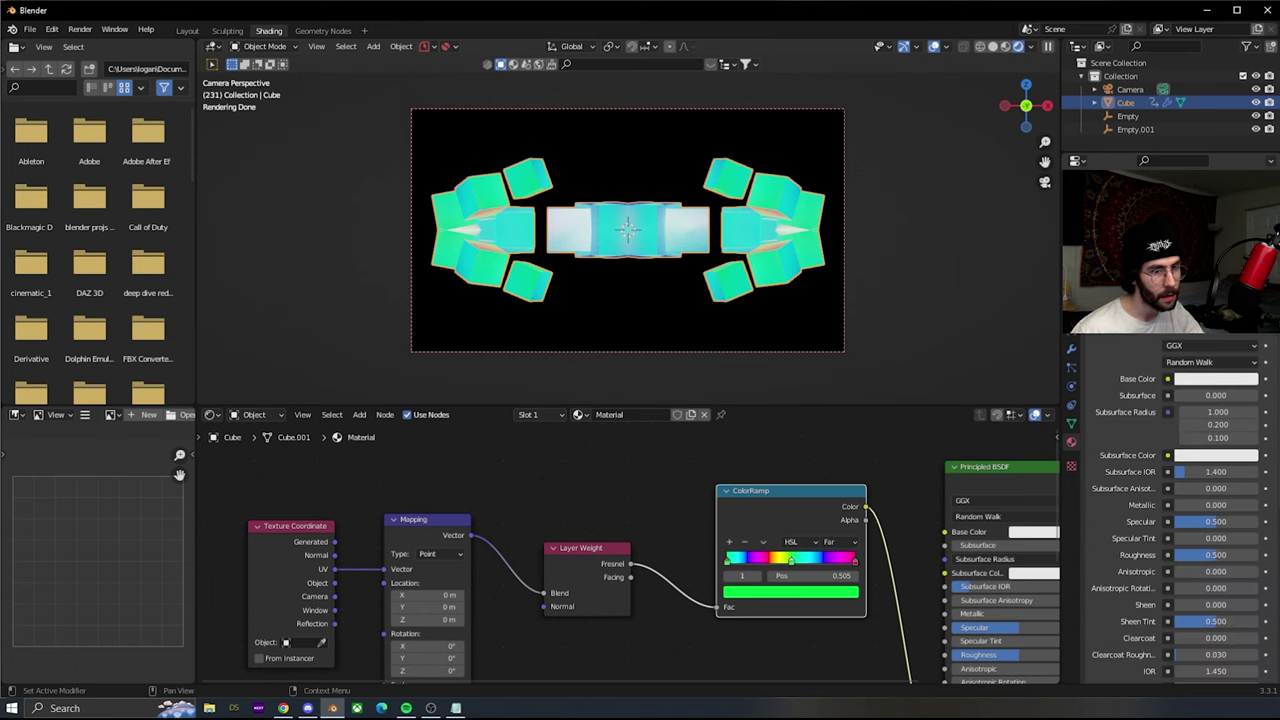
pyautogui.click(1071, 351)
pyautogui.click(1165, 362)
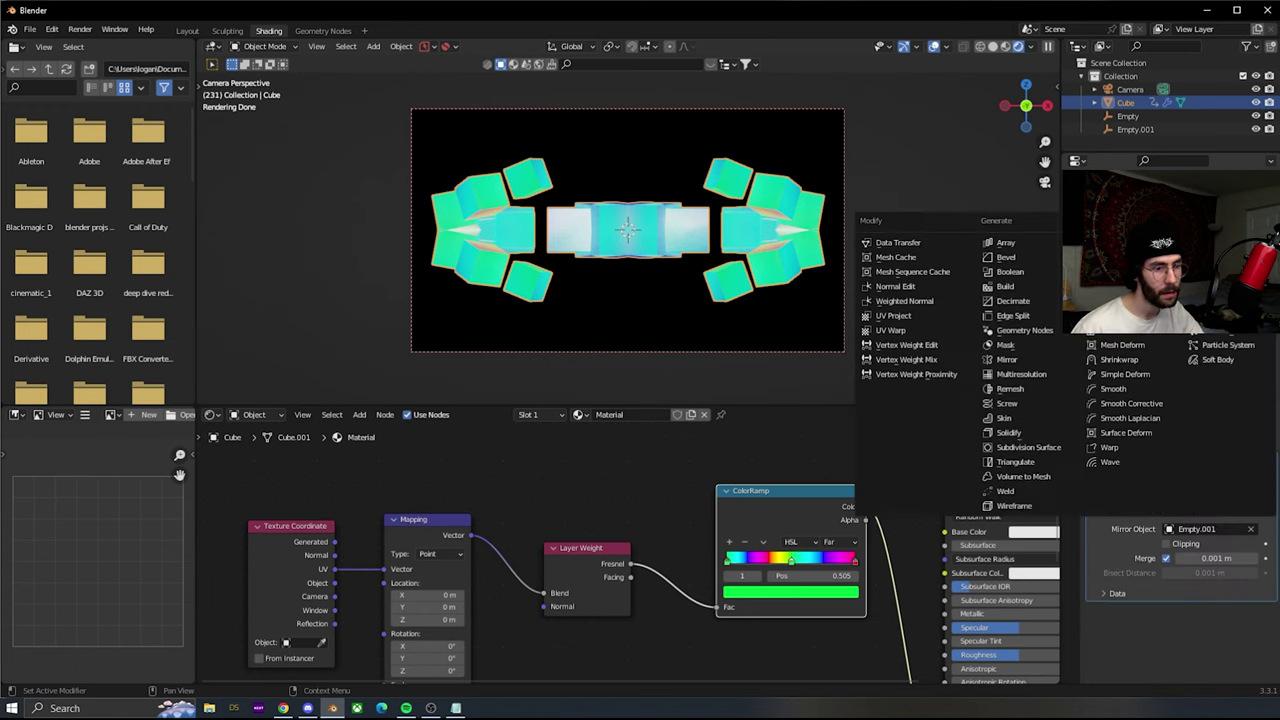
pyautogui.click(1024, 507)
pyautogui.scroll(-2, 1150, 600)
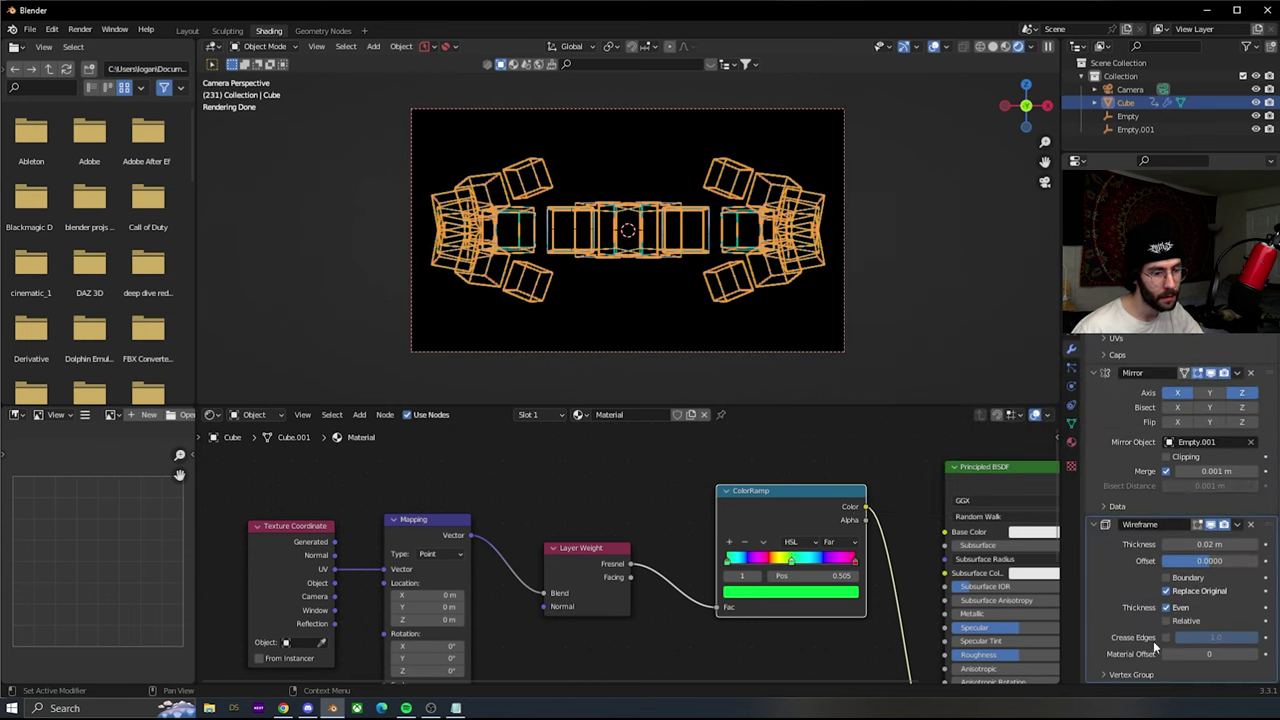
pyautogui.click(1166, 591)
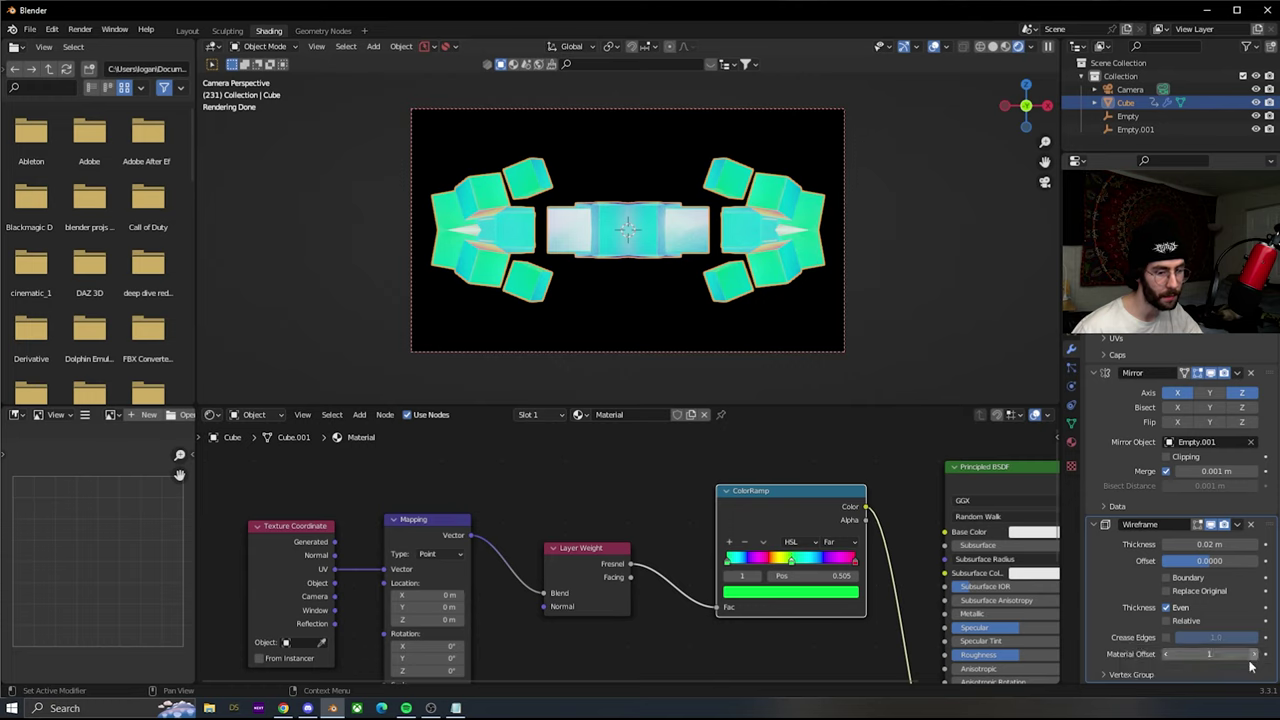
pyautogui.click(1166, 609)
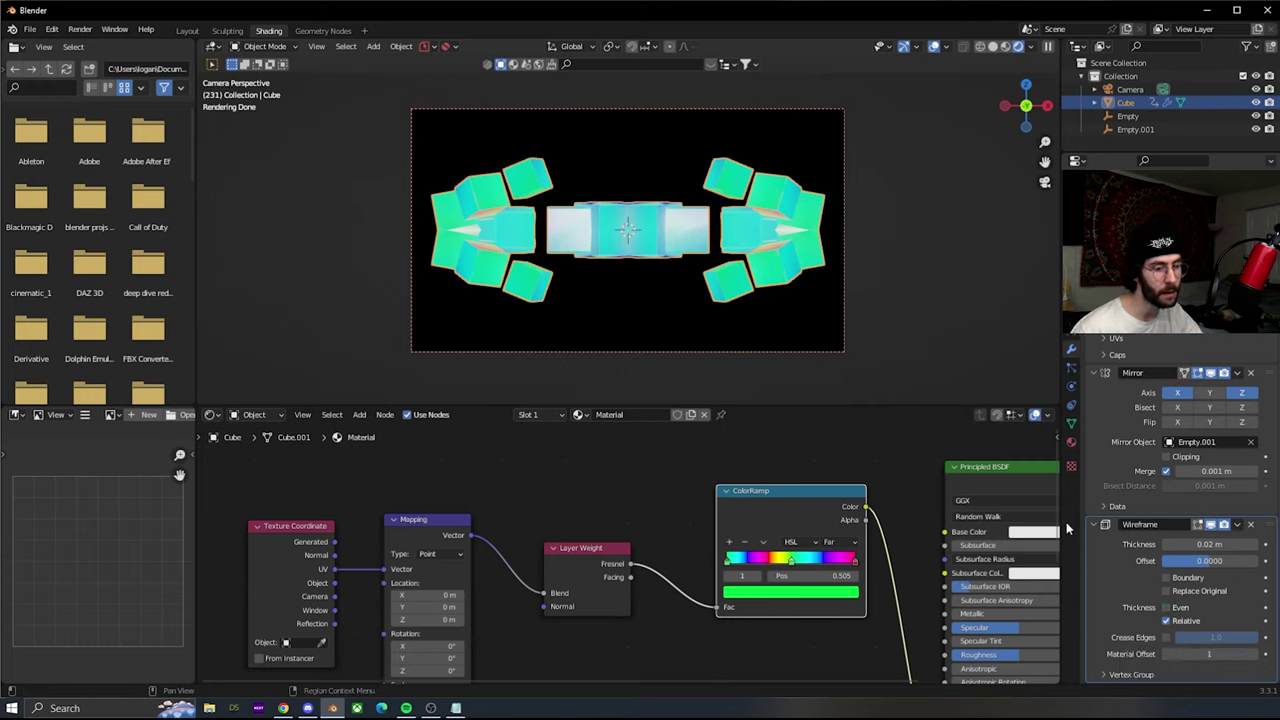
pyautogui.click(1071, 441)
pyautogui.scroll(3, 1170, 480)
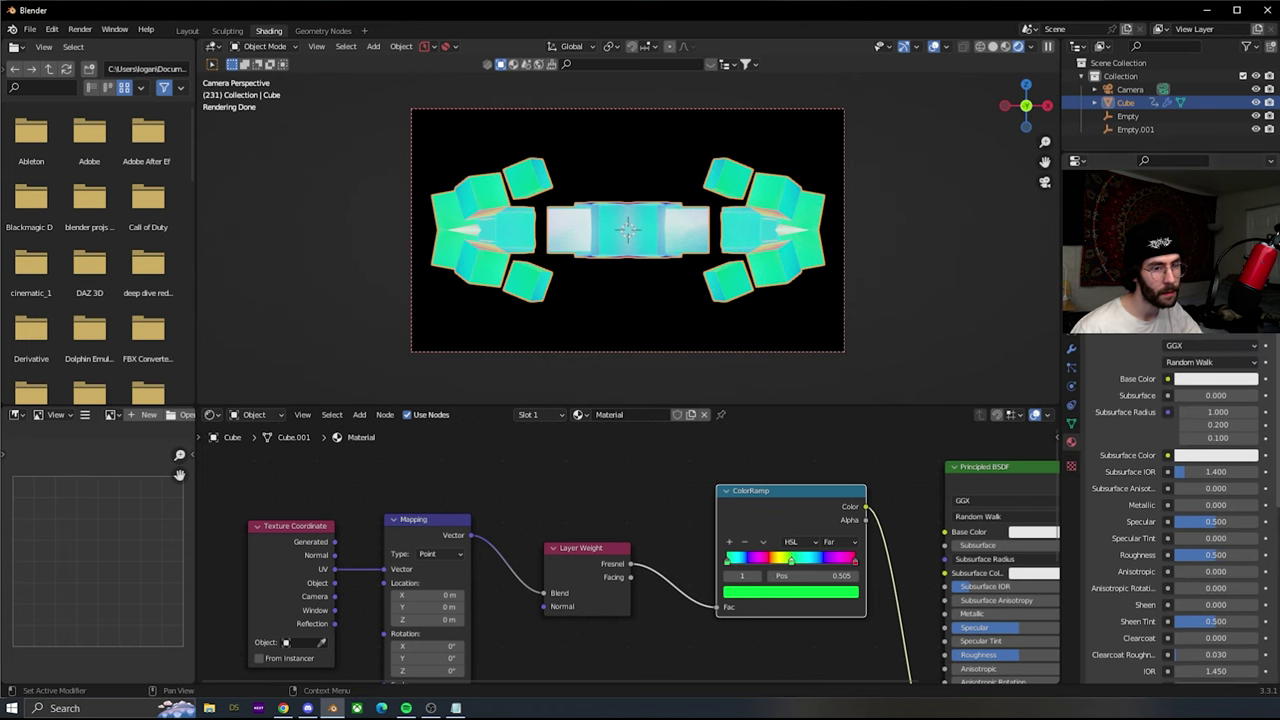
# - Make Material.001 a Glass BSDF with roughness 0 and put the rainbow Material in a second slot
pyautogui.hotkey('ctrl', 'z')
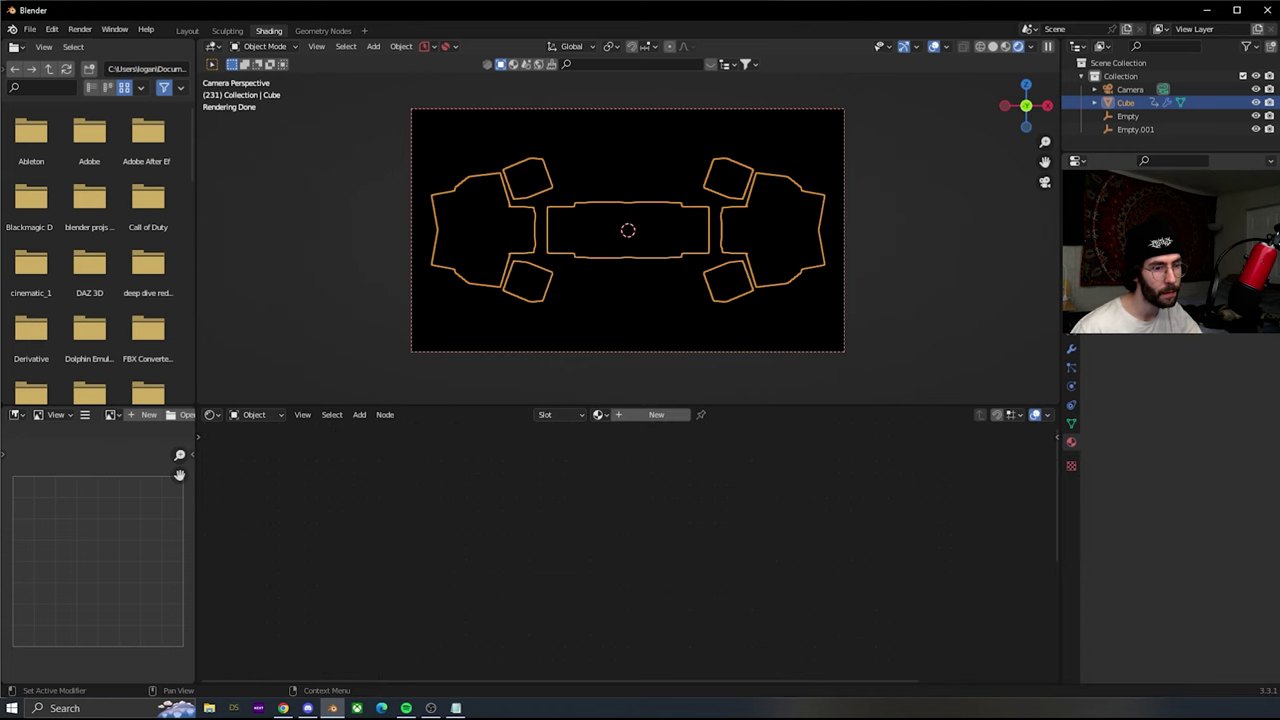
pyautogui.hotkey('ctrl', 'shift', 'z')
pyautogui.click(1170, 315)
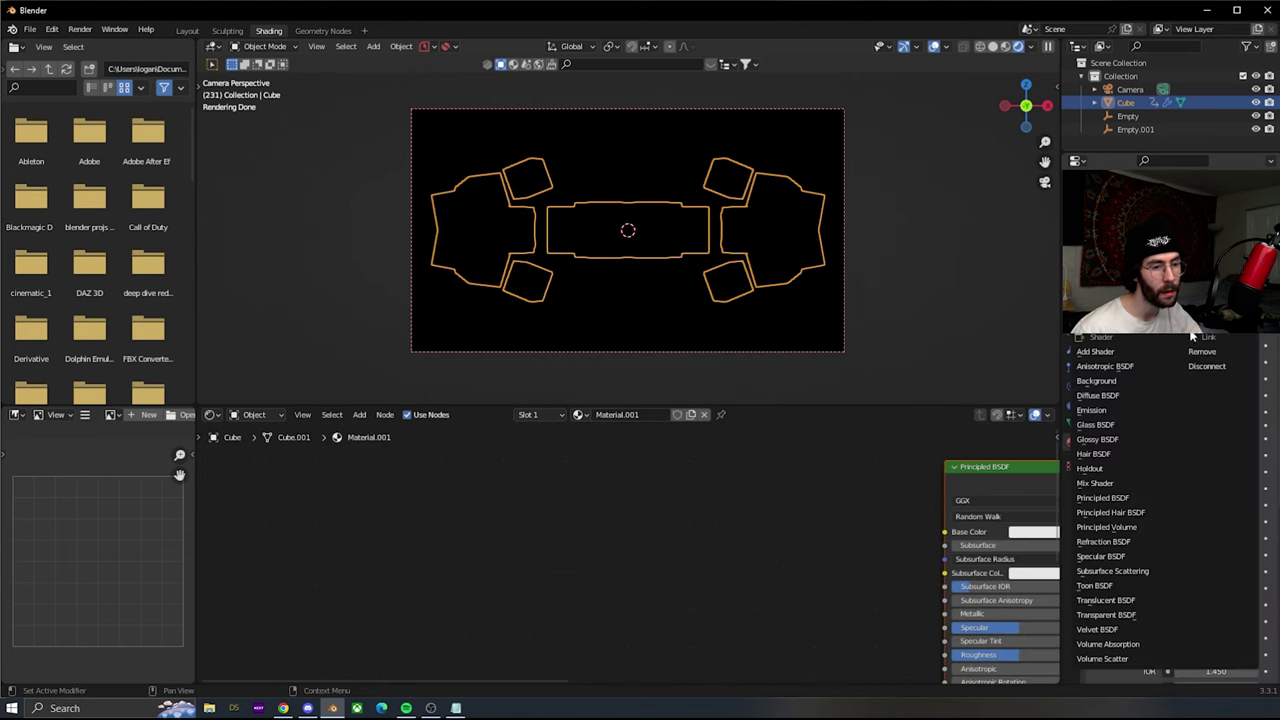
pyautogui.click(1102, 439)
pyautogui.moveTo(1215, 378); pyautogui.dragTo(1175, 378)
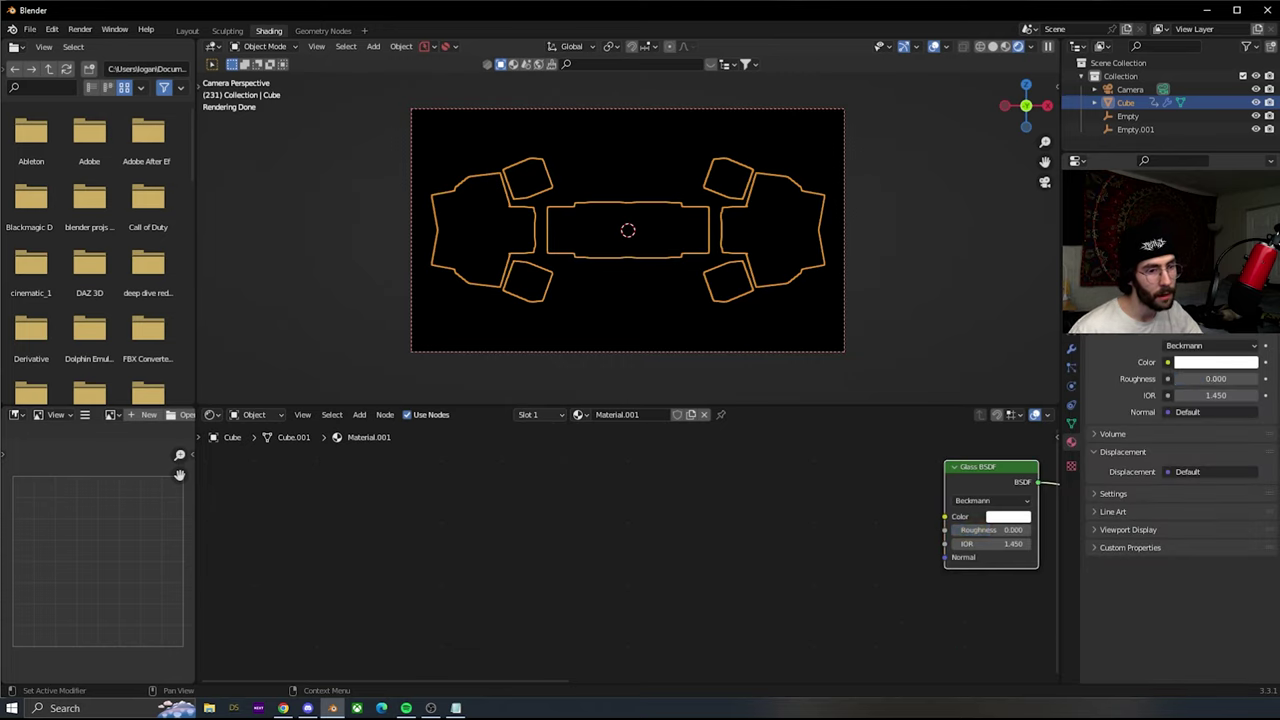
pyautogui.hotkey('ctrl', 'z')
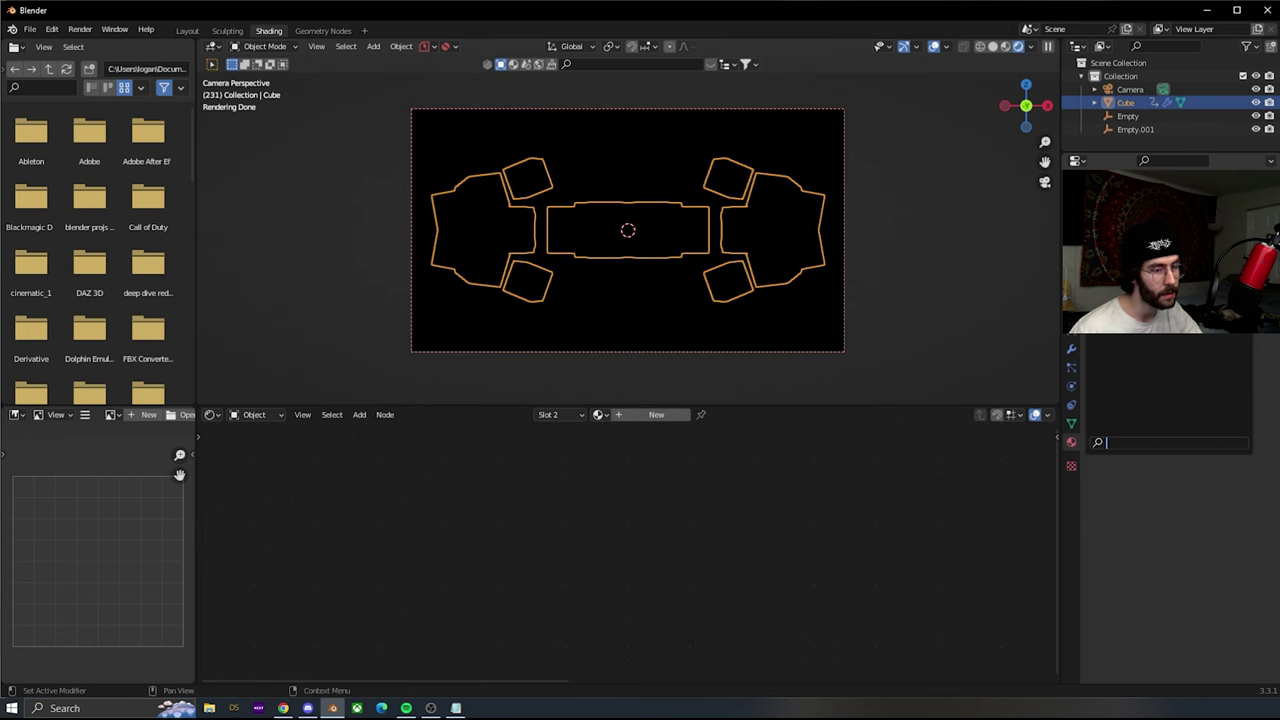
pyautogui.hotkey('ctrl', 'z')
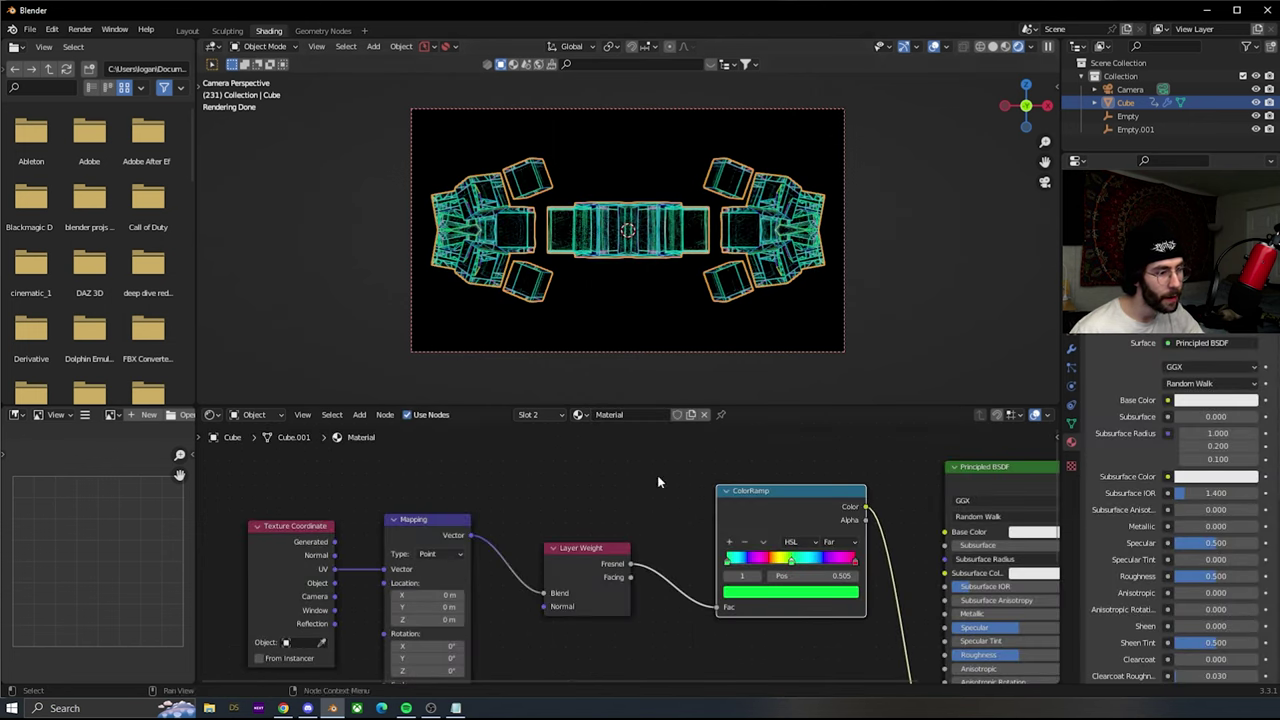
# - During playback, slide the ramp's middle stop left and the red end stop slightly left, then check through the camera
pyautogui.press('space')
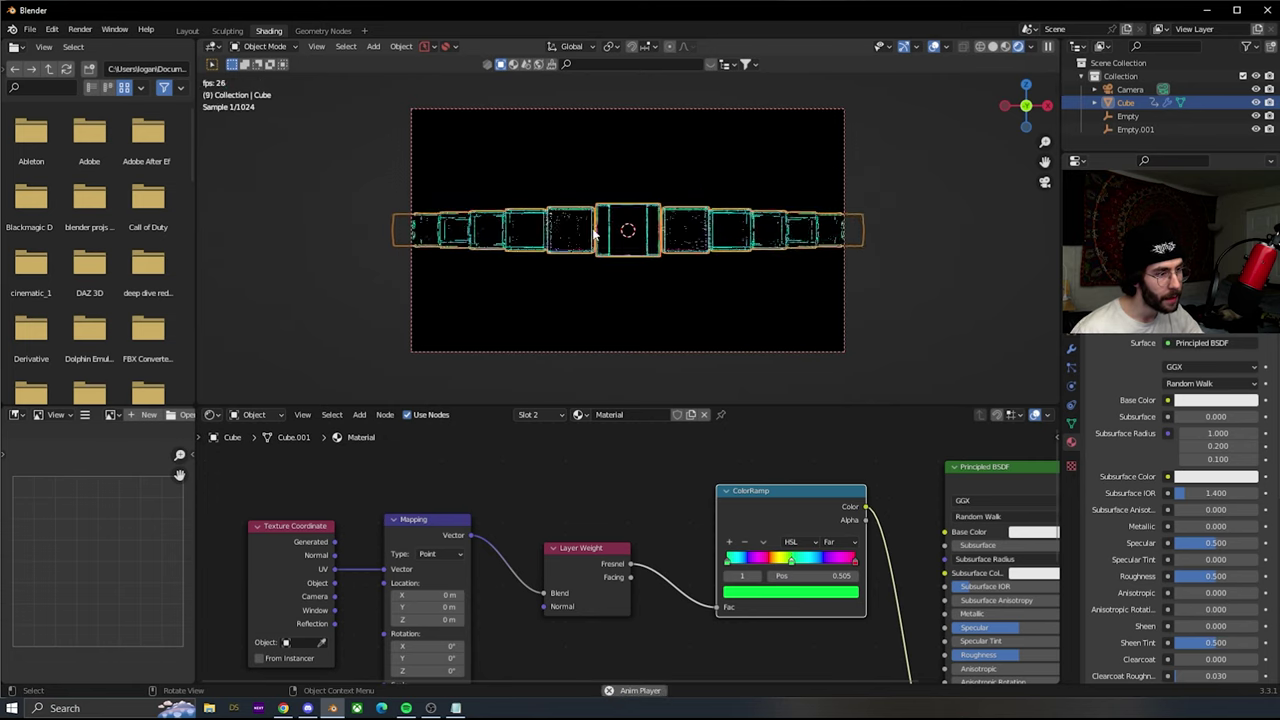
pyautogui.press('space')
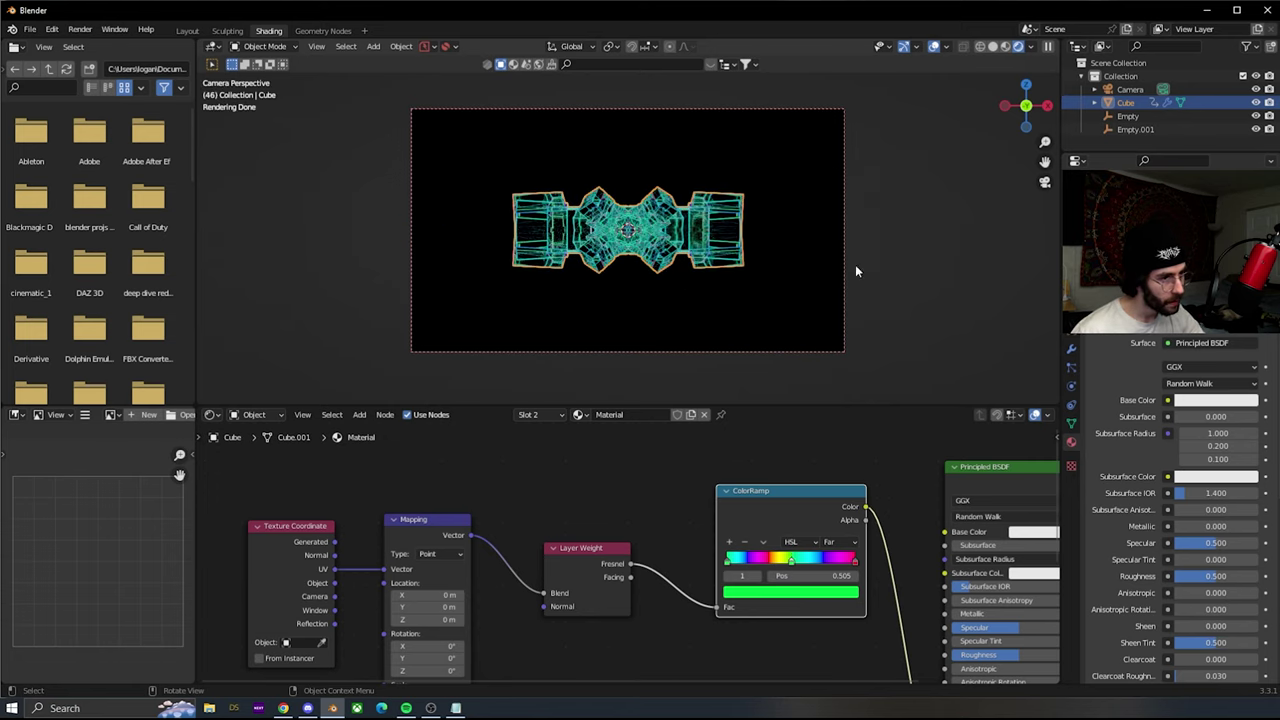
pyautogui.scroll(3, 952, 75)
pyautogui.press('space')
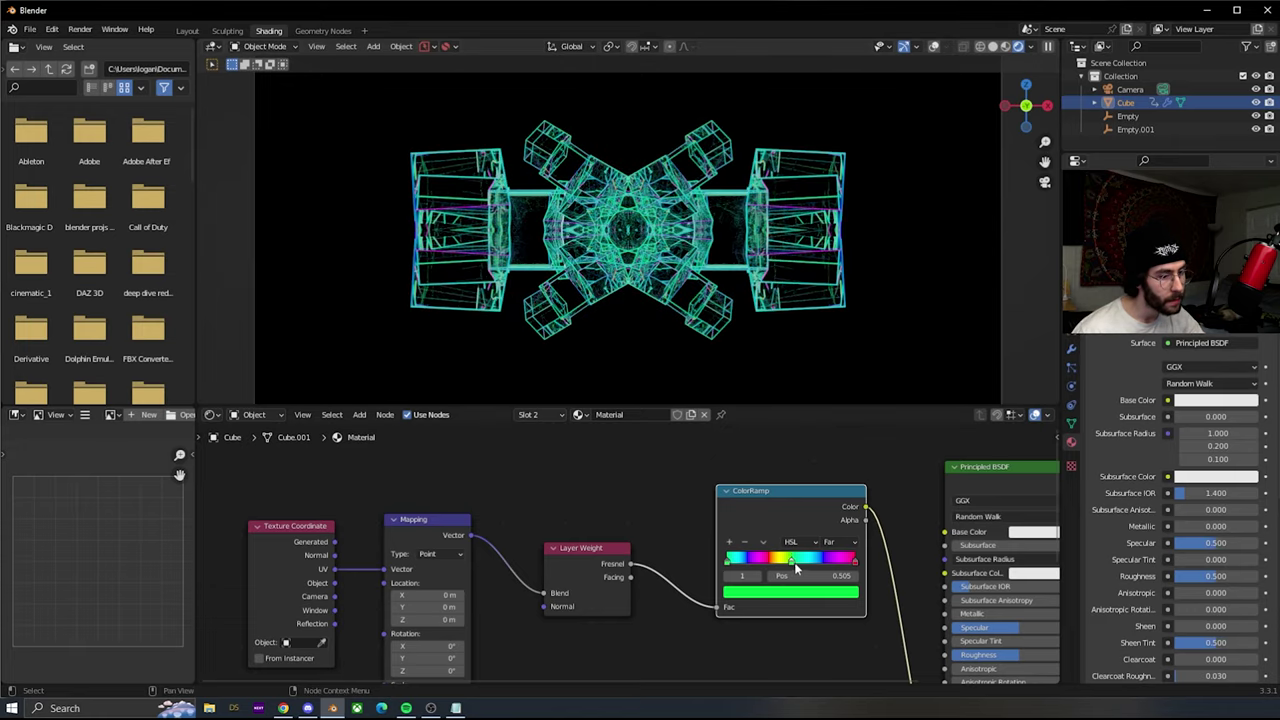
pyautogui.moveTo(792, 562); pyautogui.dragTo(752, 572)
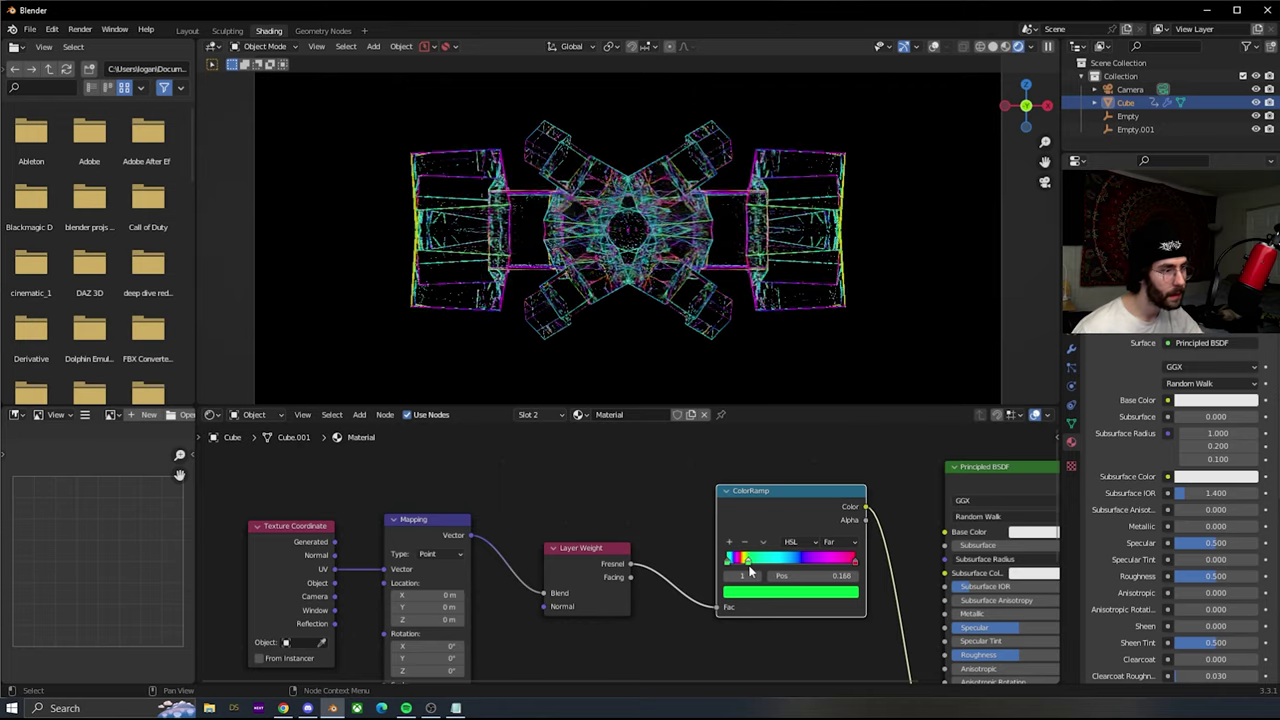
pyautogui.click(851, 562)
pyautogui.moveTo(851, 567); pyautogui.dragTo(846, 567)
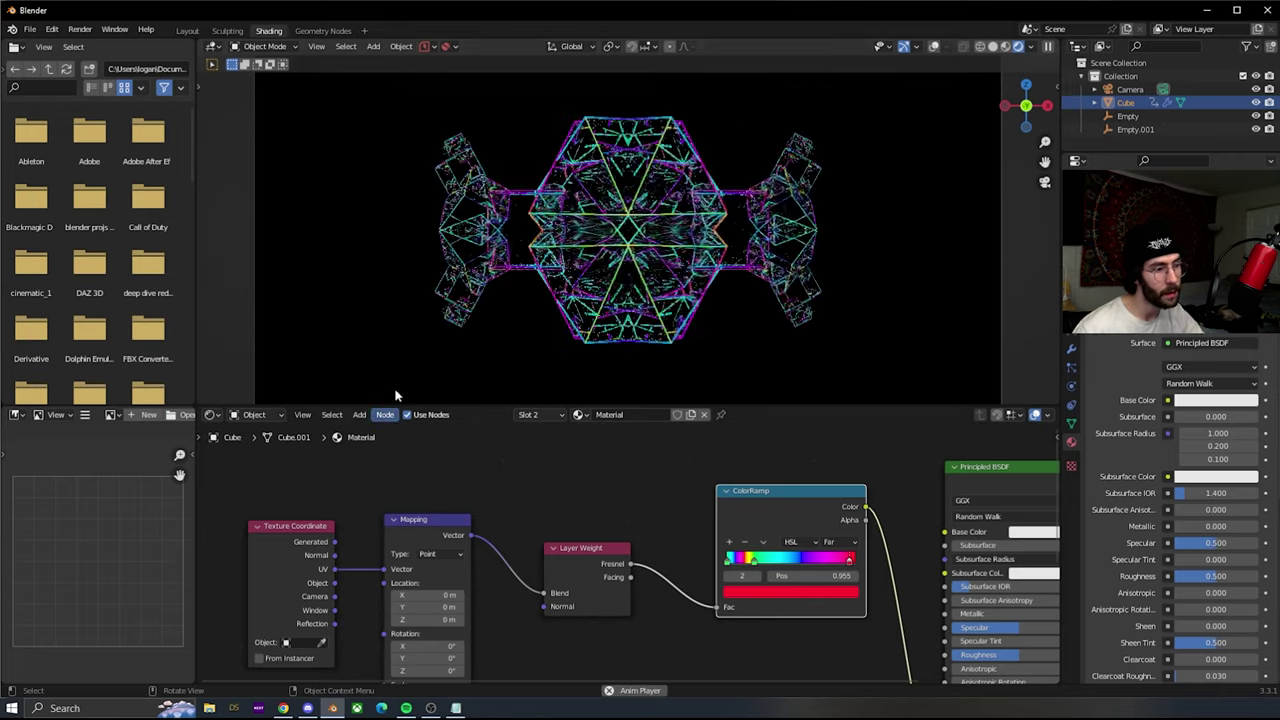
pyautogui.press('KP_0')
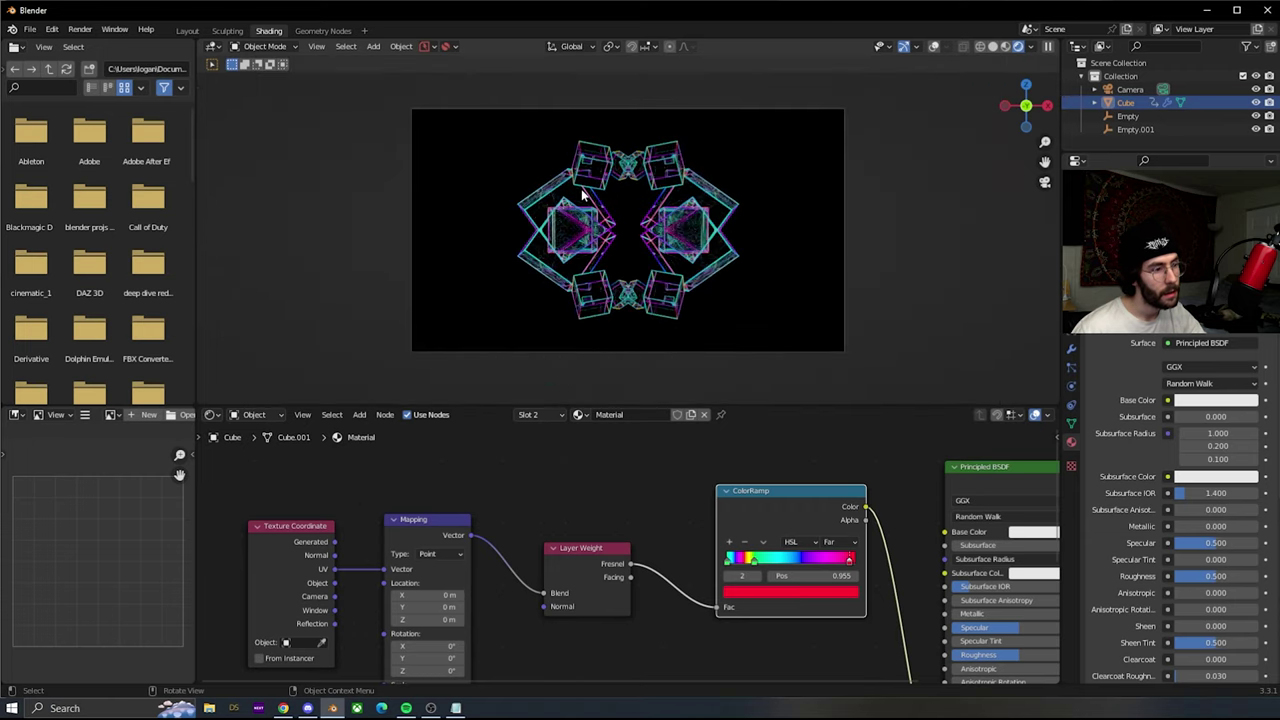
pyautogui.moveTo(583, 195); pyautogui.dragTo(700, 260, button='middle')
# - In the Layout workspace at frame 1, add an icosphere at the origin
pyautogui.click(187, 31)
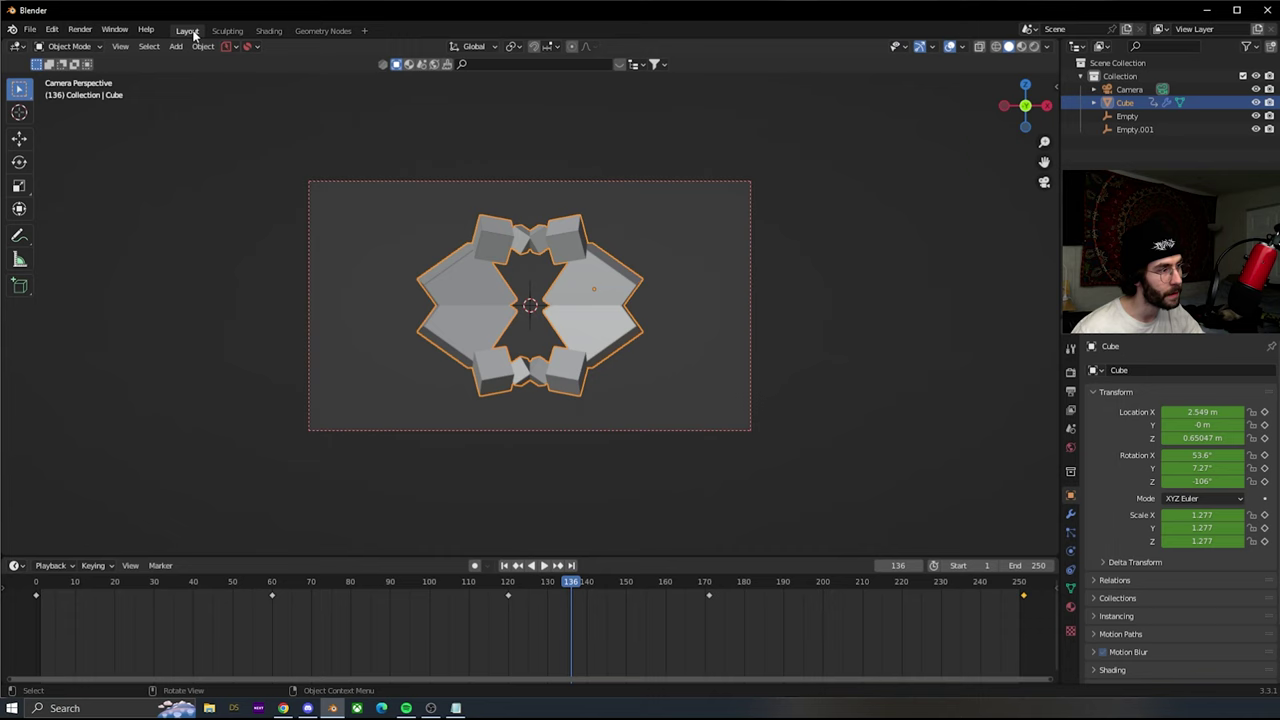
pyautogui.scroll(1, 562, 316)
pyautogui.click(505, 566)
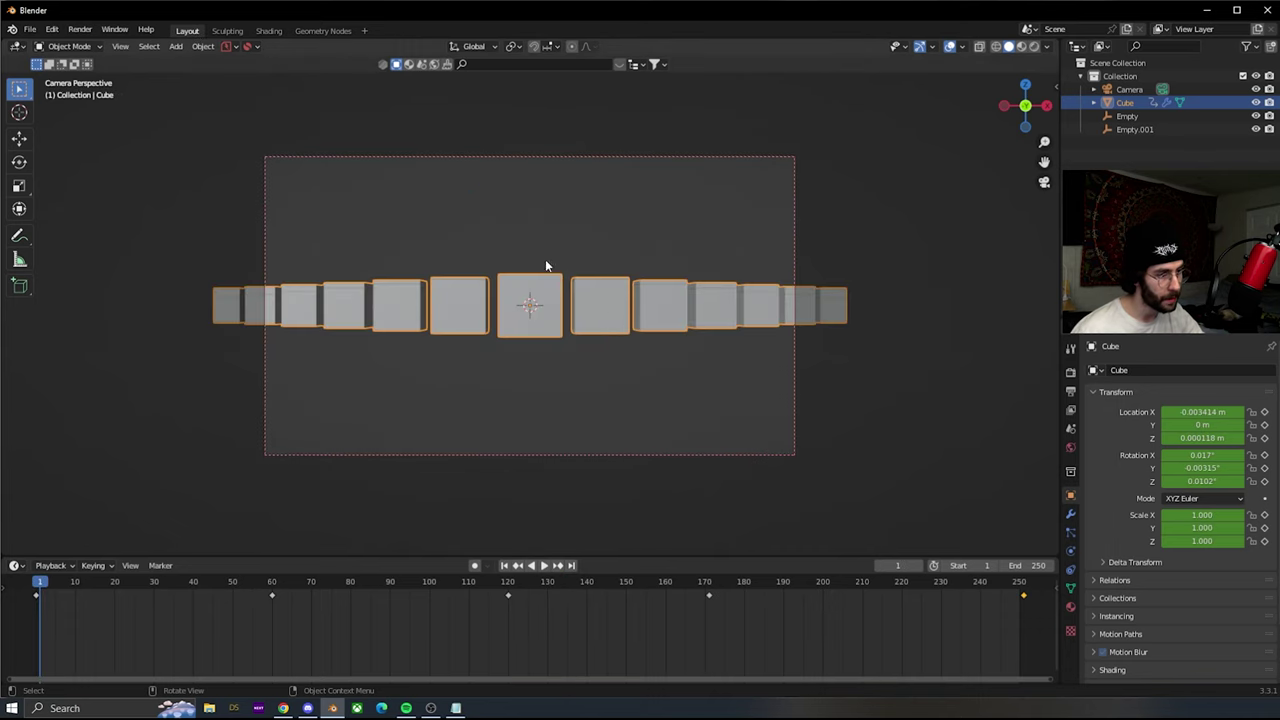
pyautogui.hotkey('shift', 'a')
pyautogui.moveTo(511, 266)
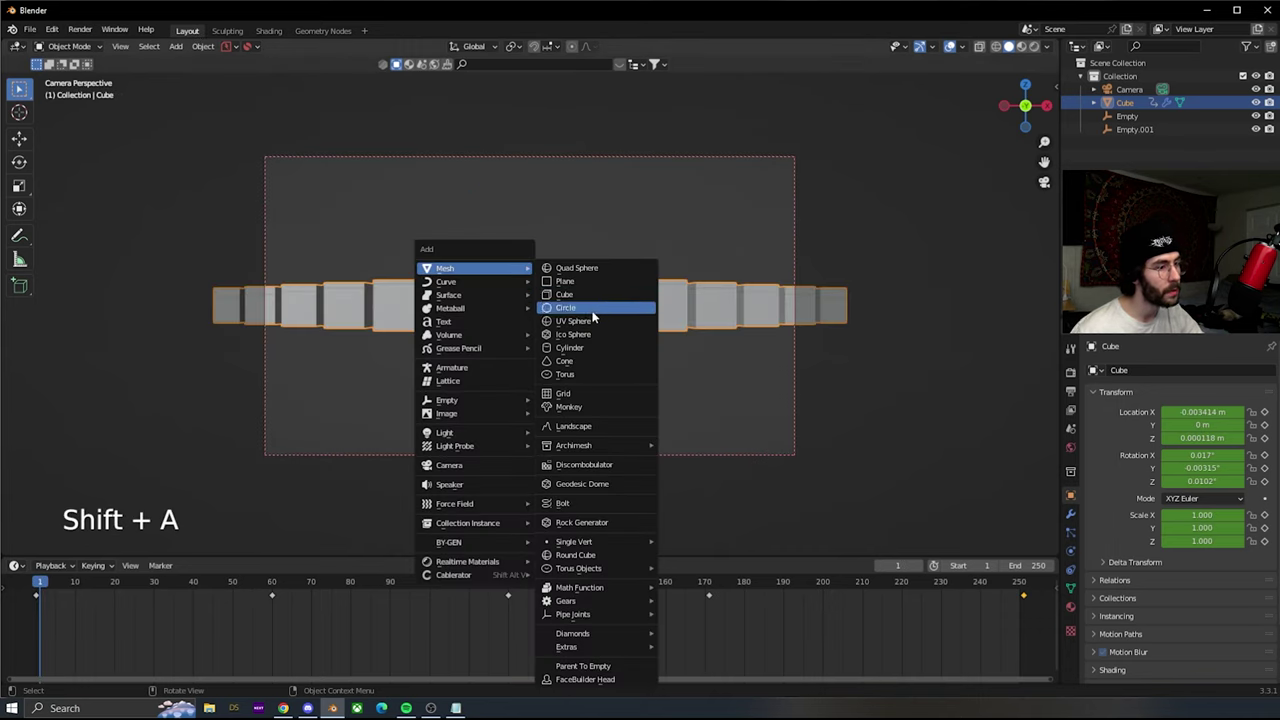
pyautogui.click(585, 336)
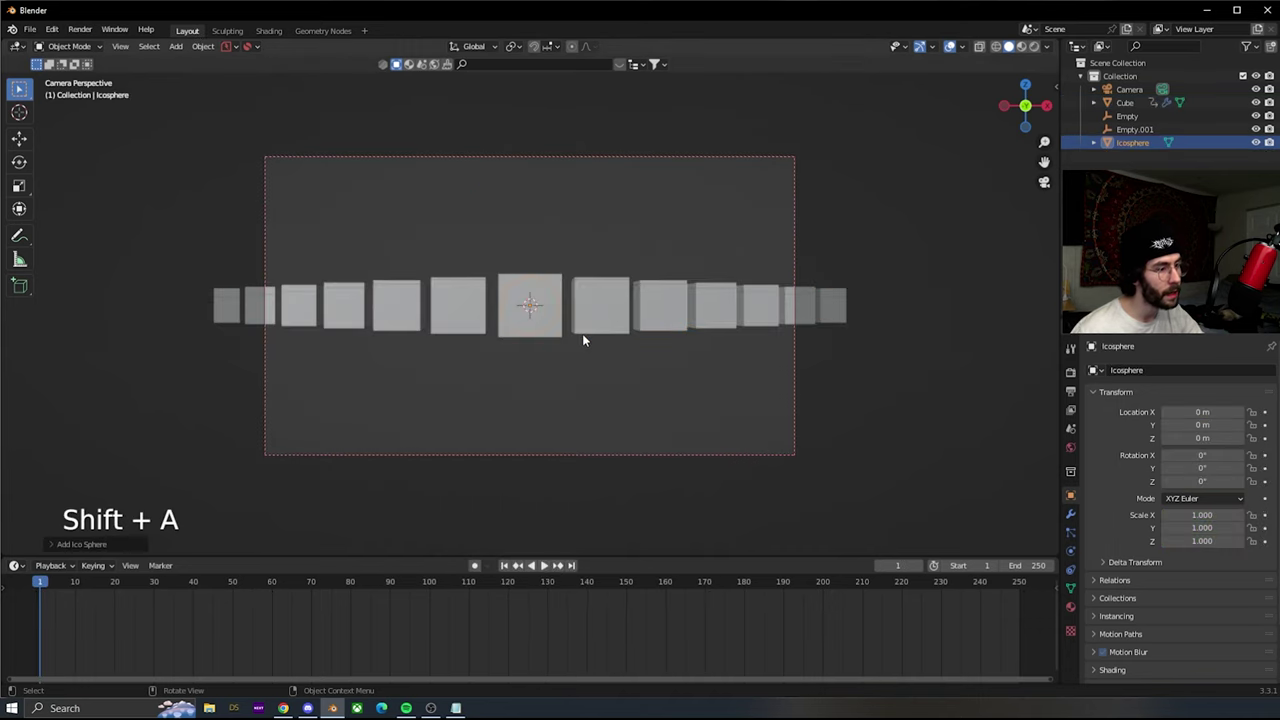
# - Give the icosphere 4 subdivisions and smooth shading
pyautogui.click(100, 544)
pyautogui.click(218, 415)
pyautogui.click(218, 415)
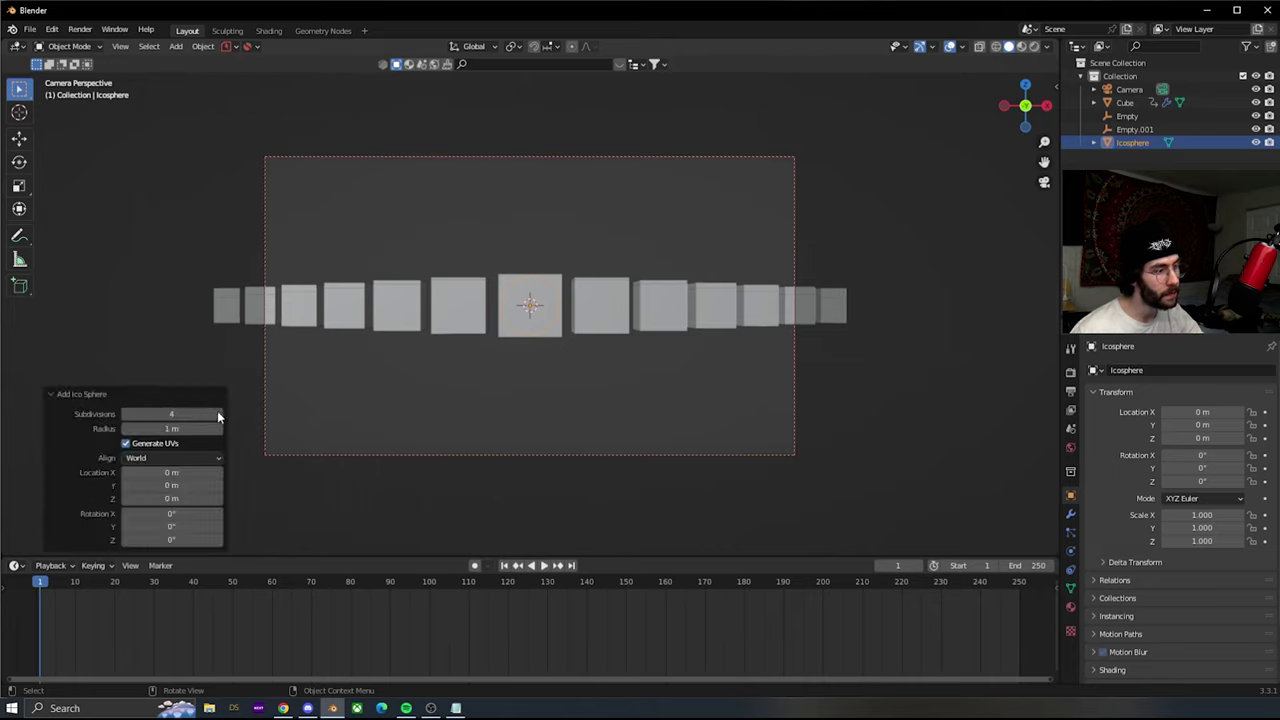
pyautogui.rightClick(522, 297)
pyautogui.click(475, 331)
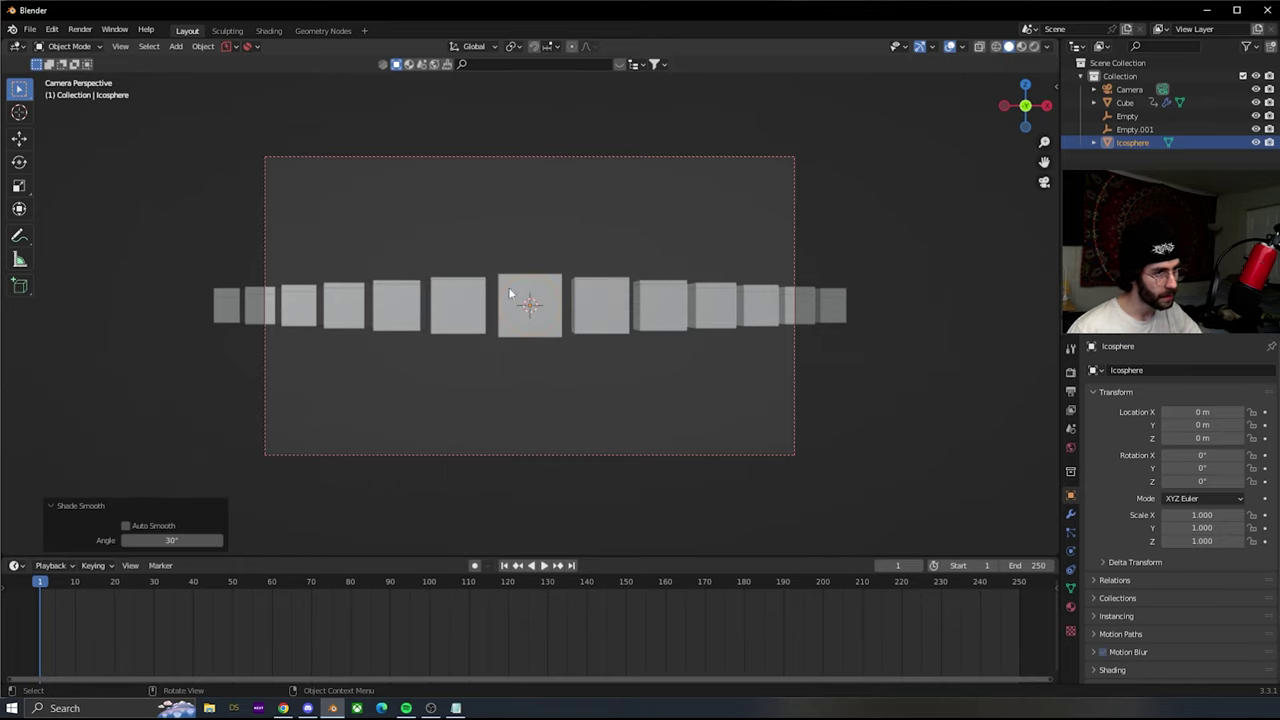
# - Scale the icosphere to 0.505 and keyframe its location, rotation and scale
pyautogui.moveTo(604, 270); pyautogui.dragTo(540, 290, button='middle')
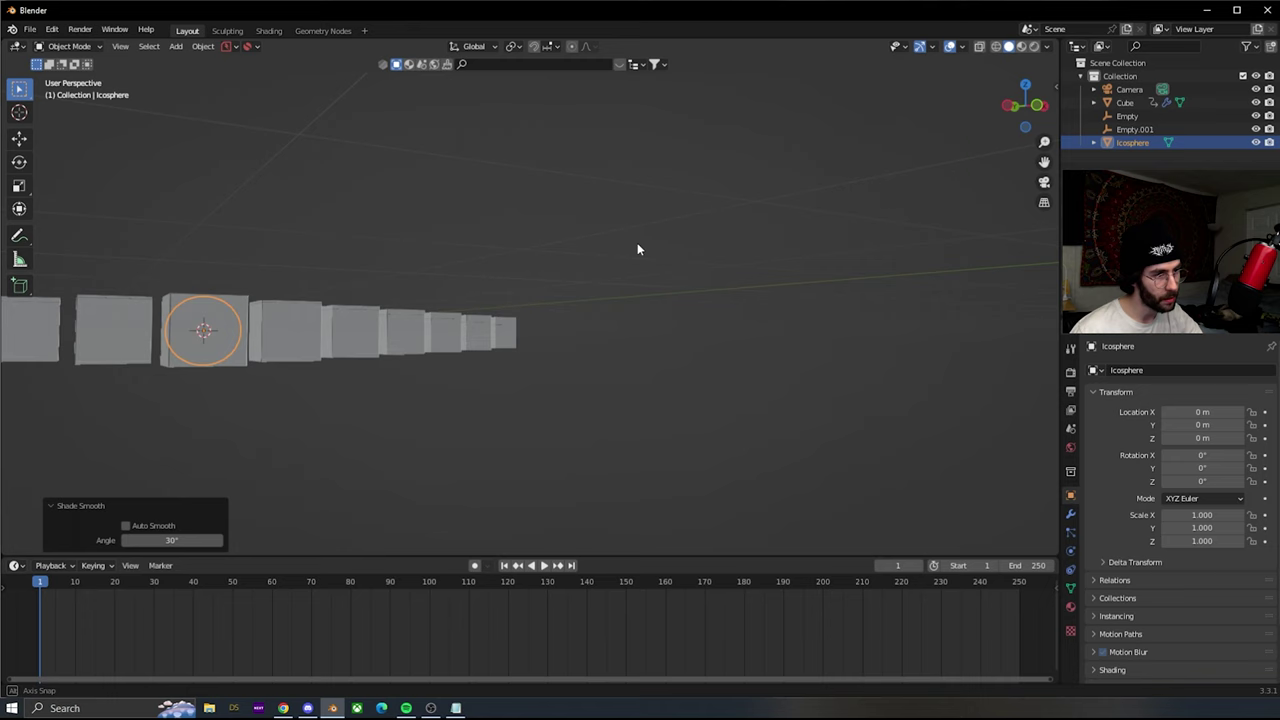
pyautogui.press('KP_0')
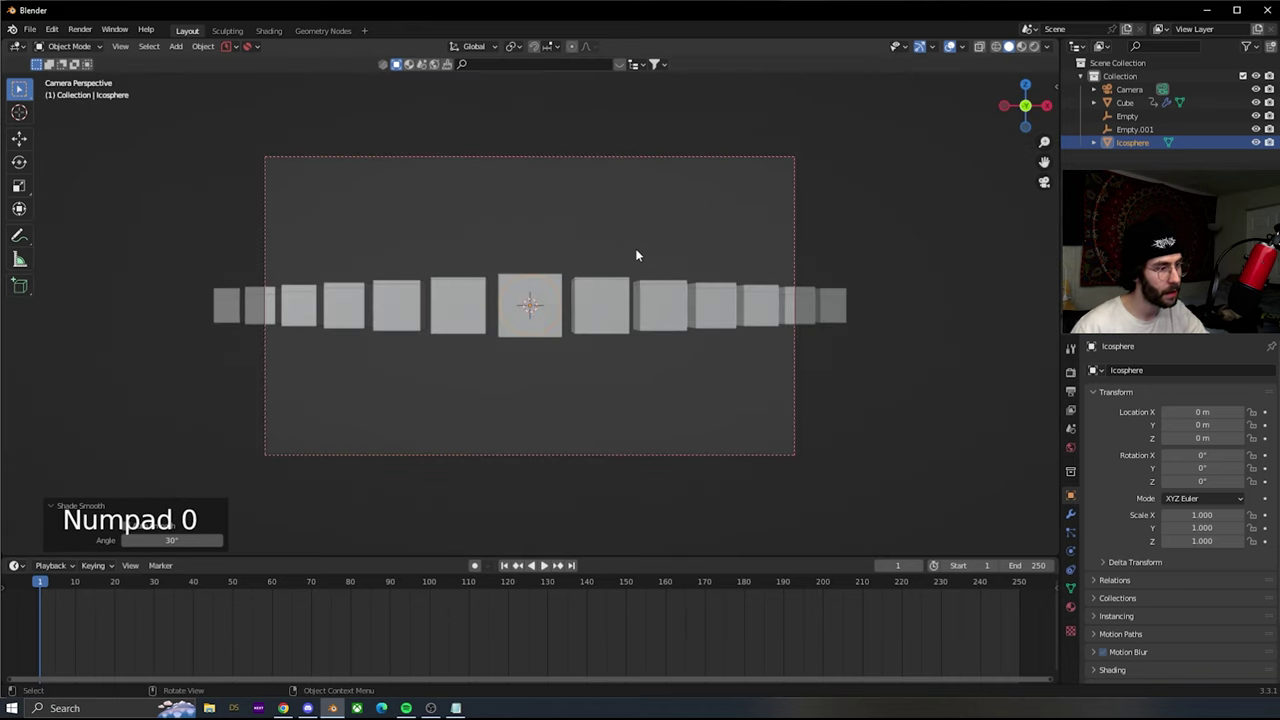
pyautogui.press('s')
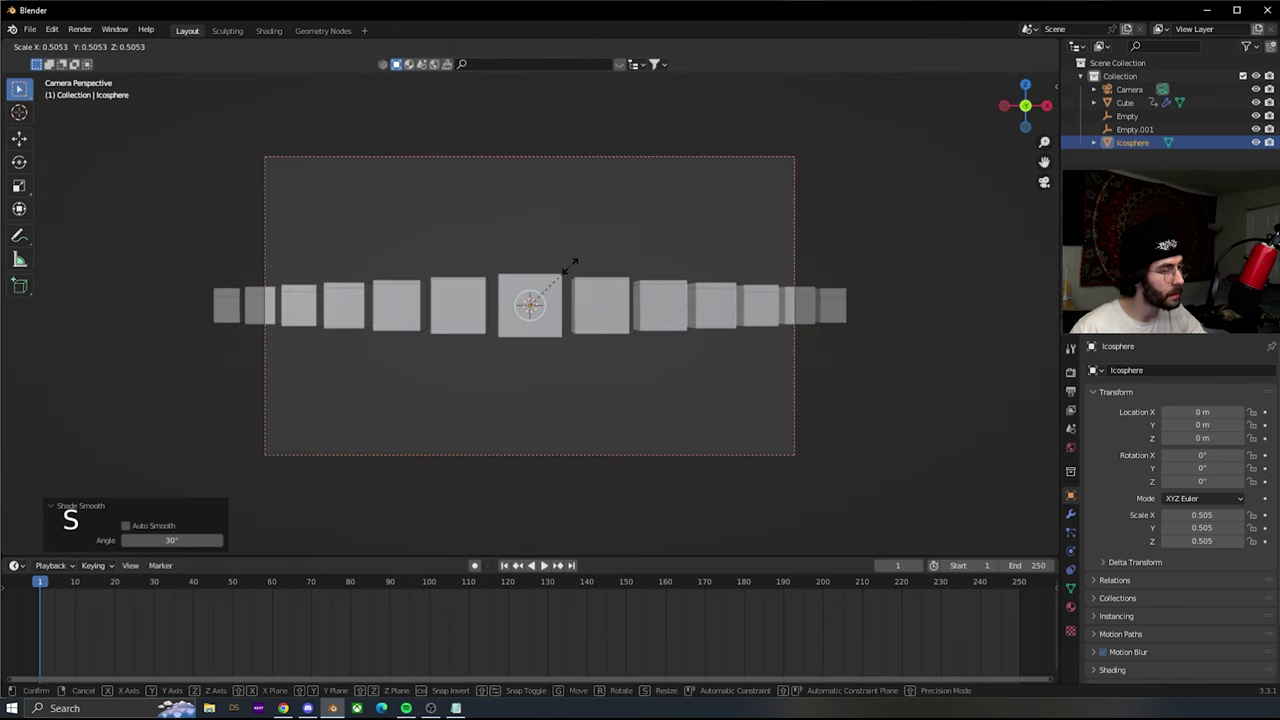
pyautogui.click(571, 270)
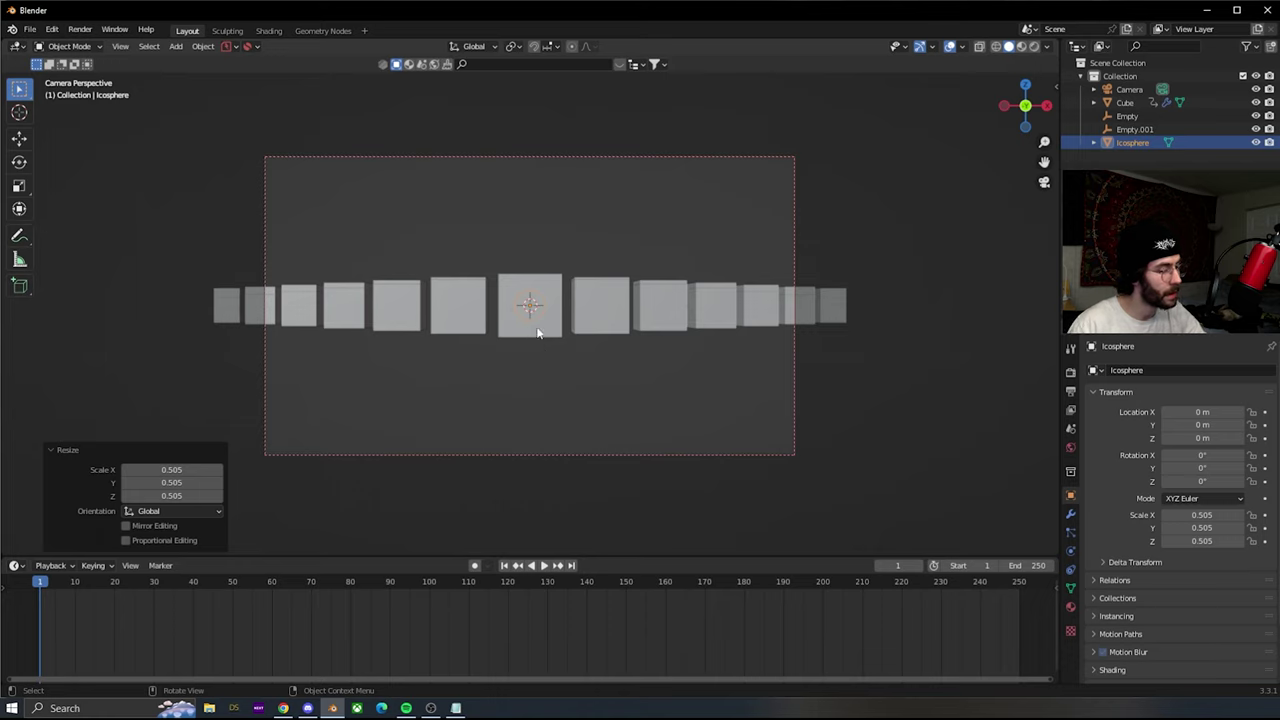
pyautogui.press('i')
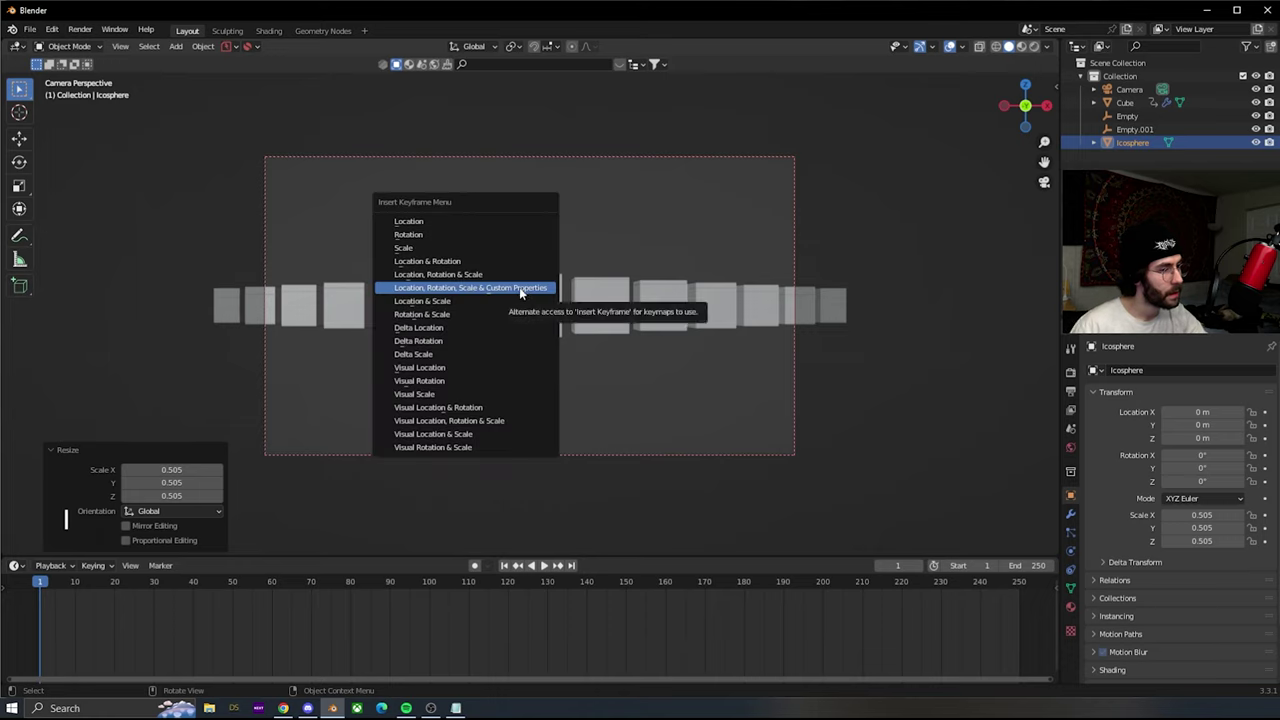
pyautogui.click(519, 287)
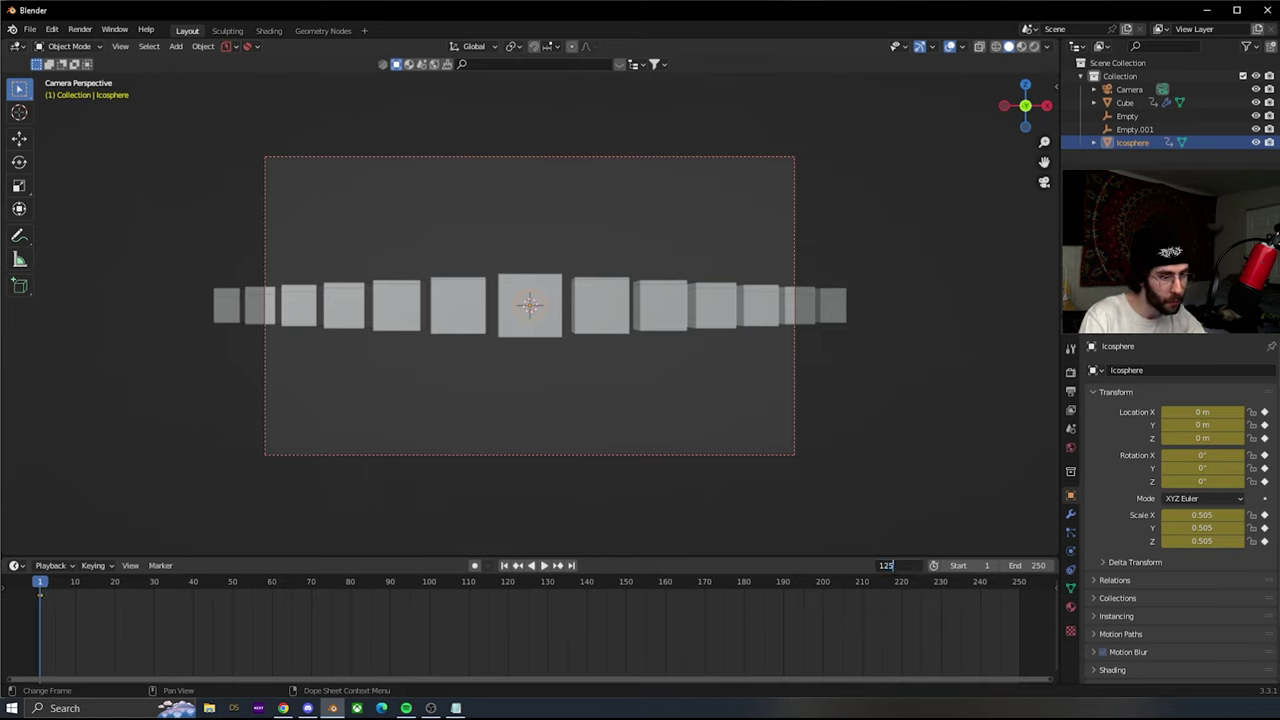
# - At frame 125, enlarge the icosphere to fill the camera frame and keyframe it
pyautogui.press('Return')
pyautogui.press('s')
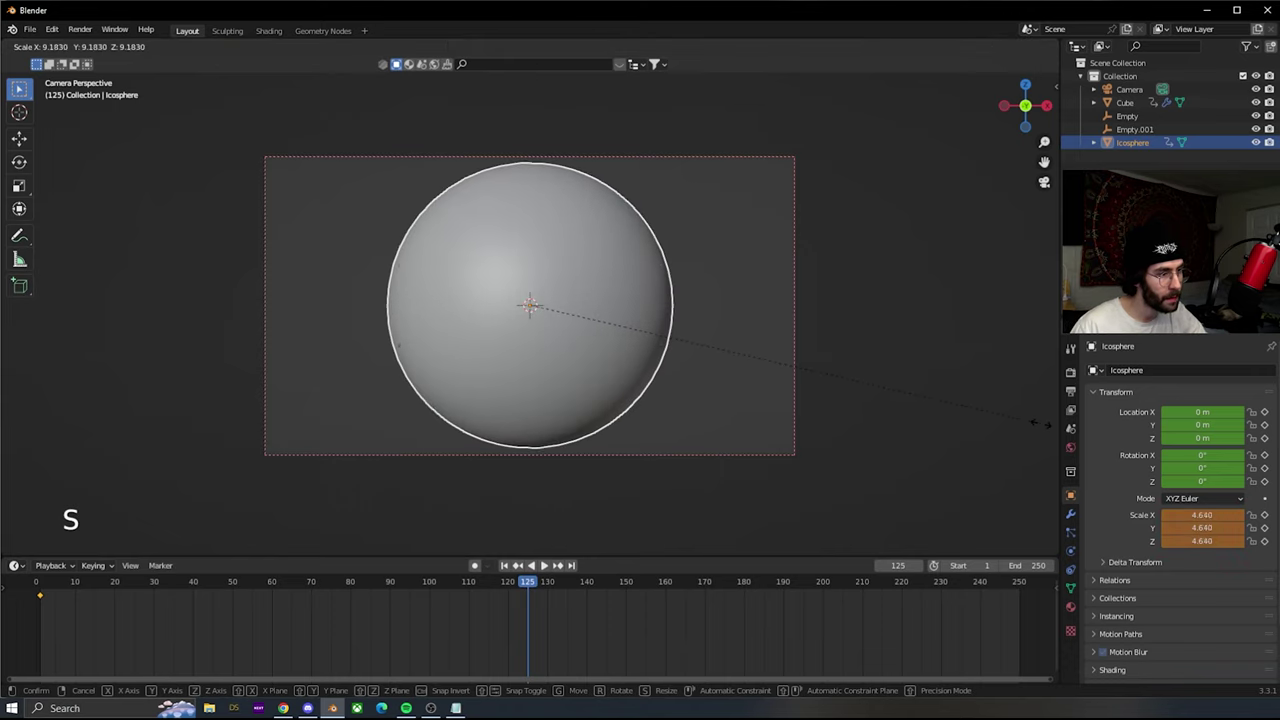
pyautogui.click(10, 442)
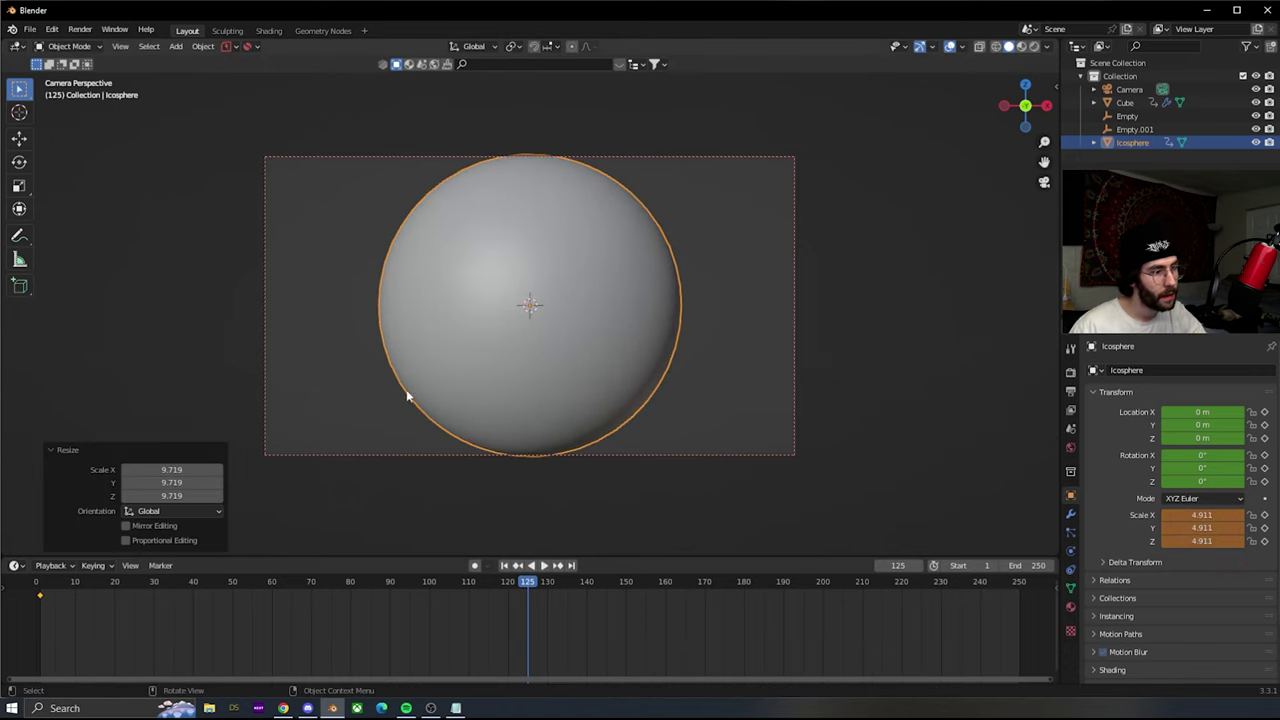
pyautogui.press('i')
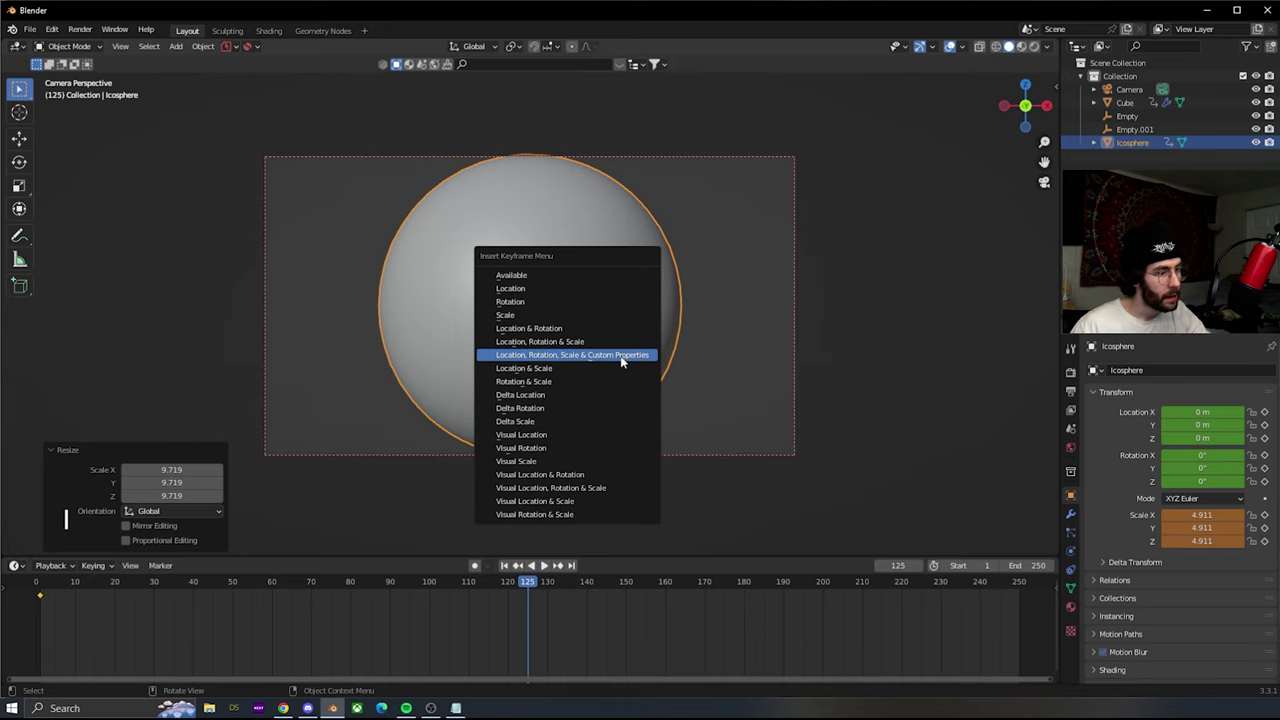
pyautogui.click(620, 355)
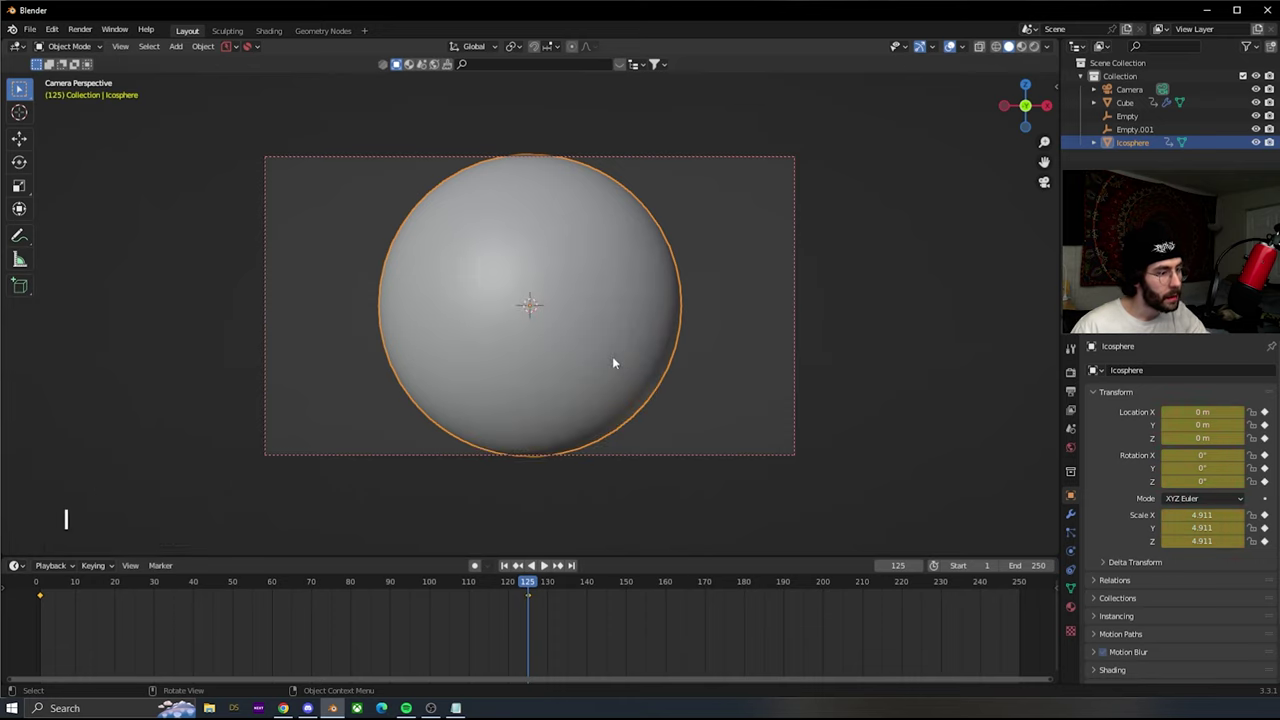
# - Copy the first small-scale keyframe to frame 251 and play the animation
pyautogui.click(572, 566)
pyautogui.moveTo(72, 624); pyautogui.dragTo(28, 586)
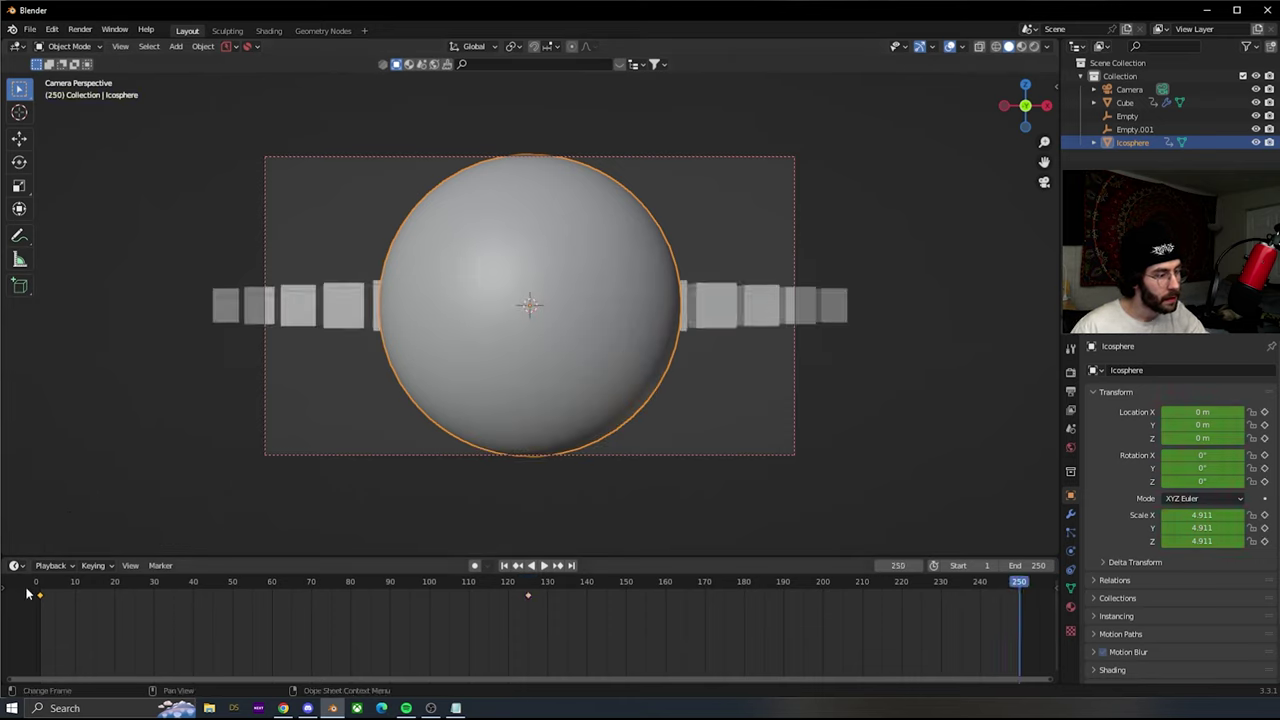
pyautogui.hotkey('ctrl', 'c')
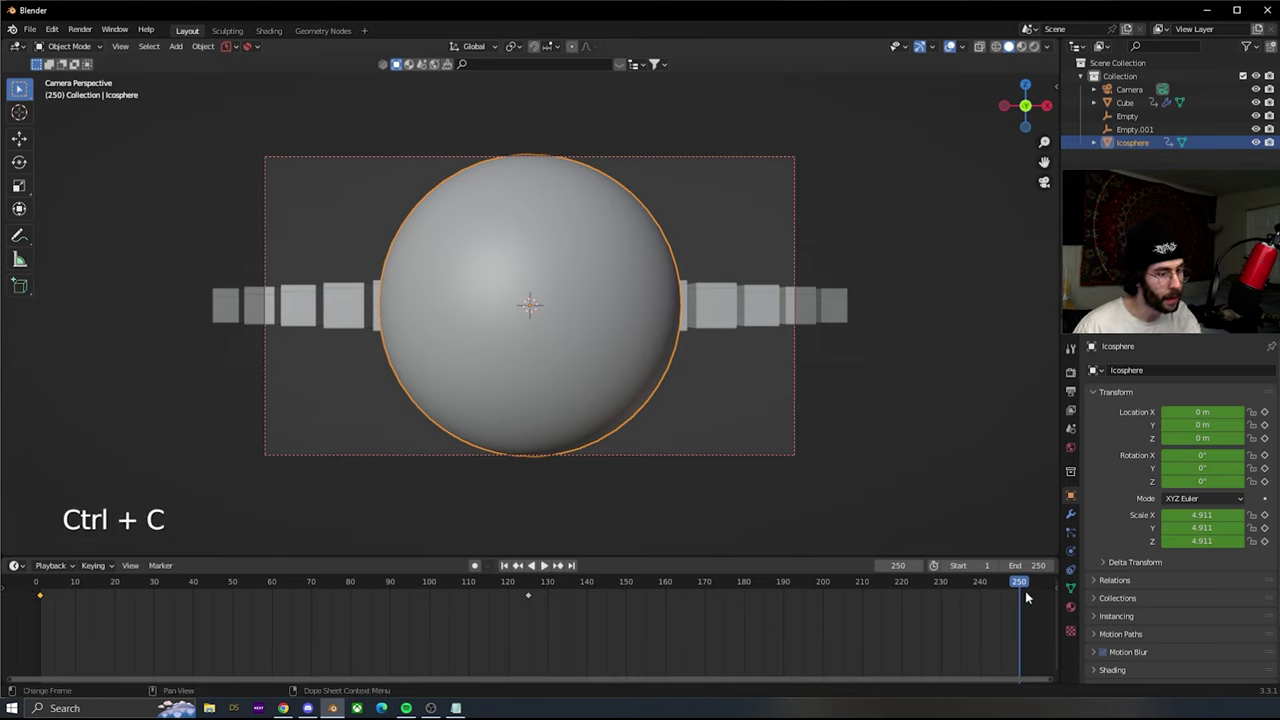
pyautogui.press('Right')
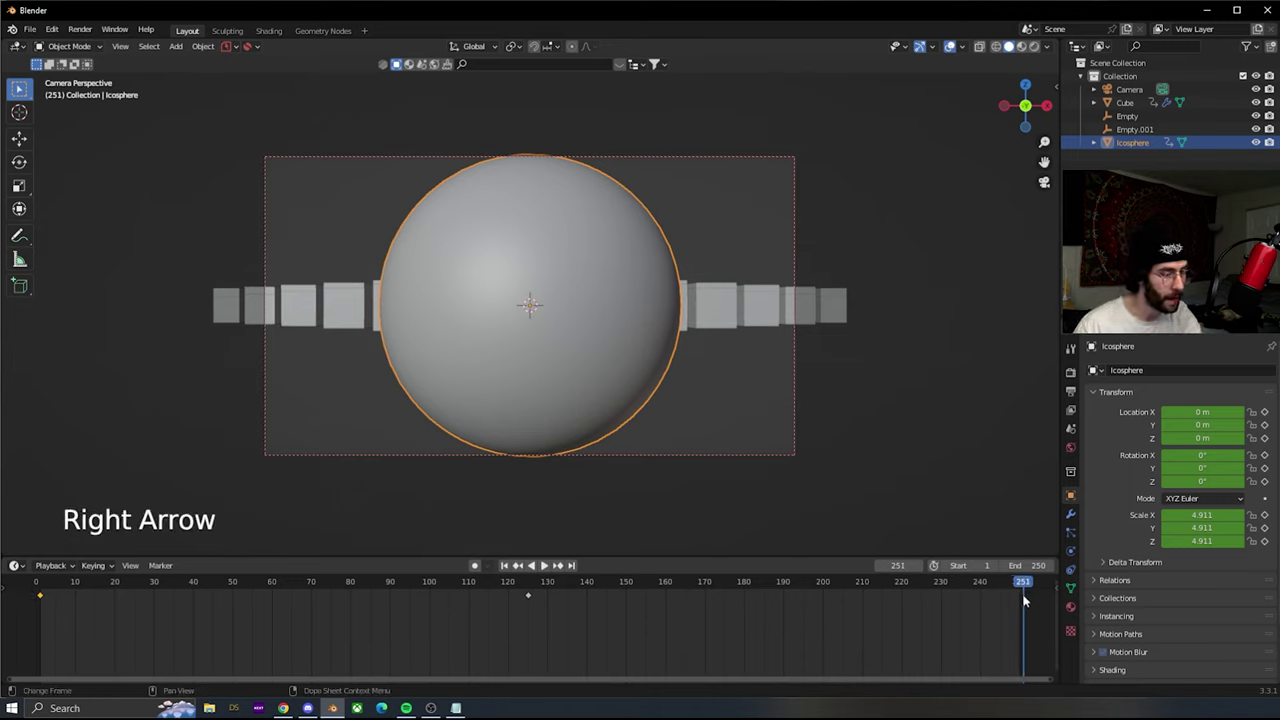
pyautogui.hotkey('ctrl', 'v')
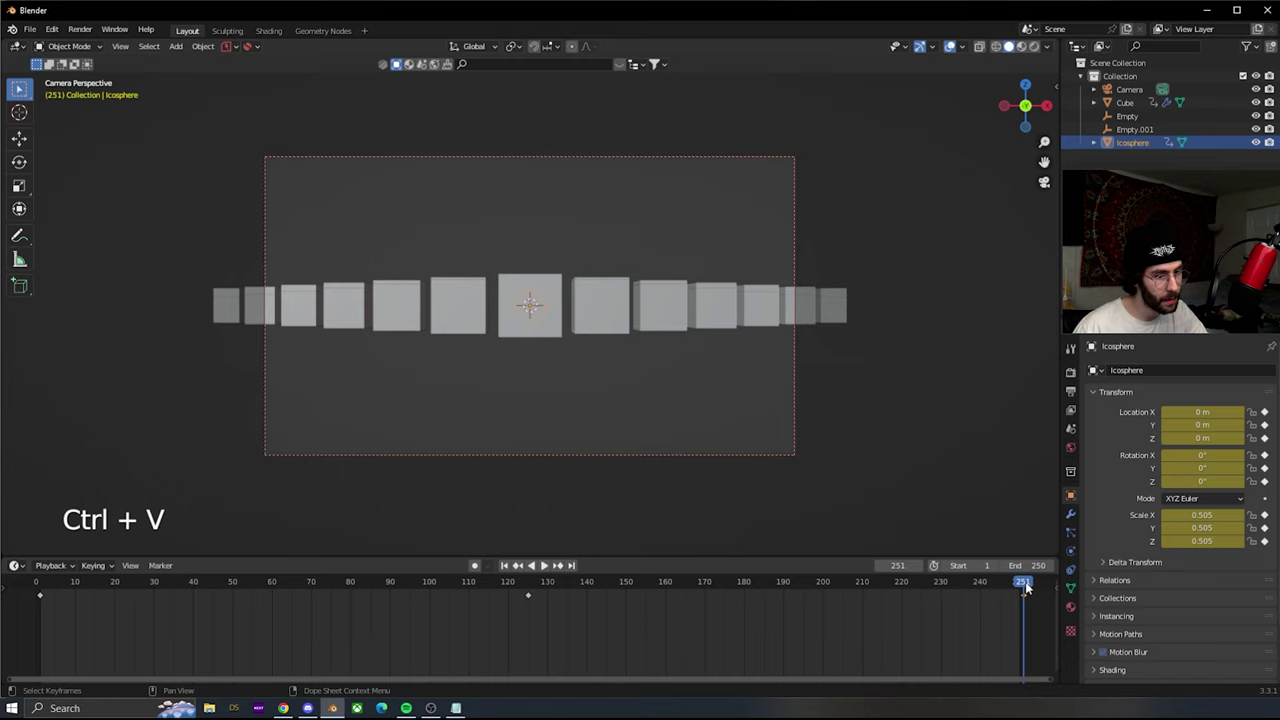
pyautogui.press('space')
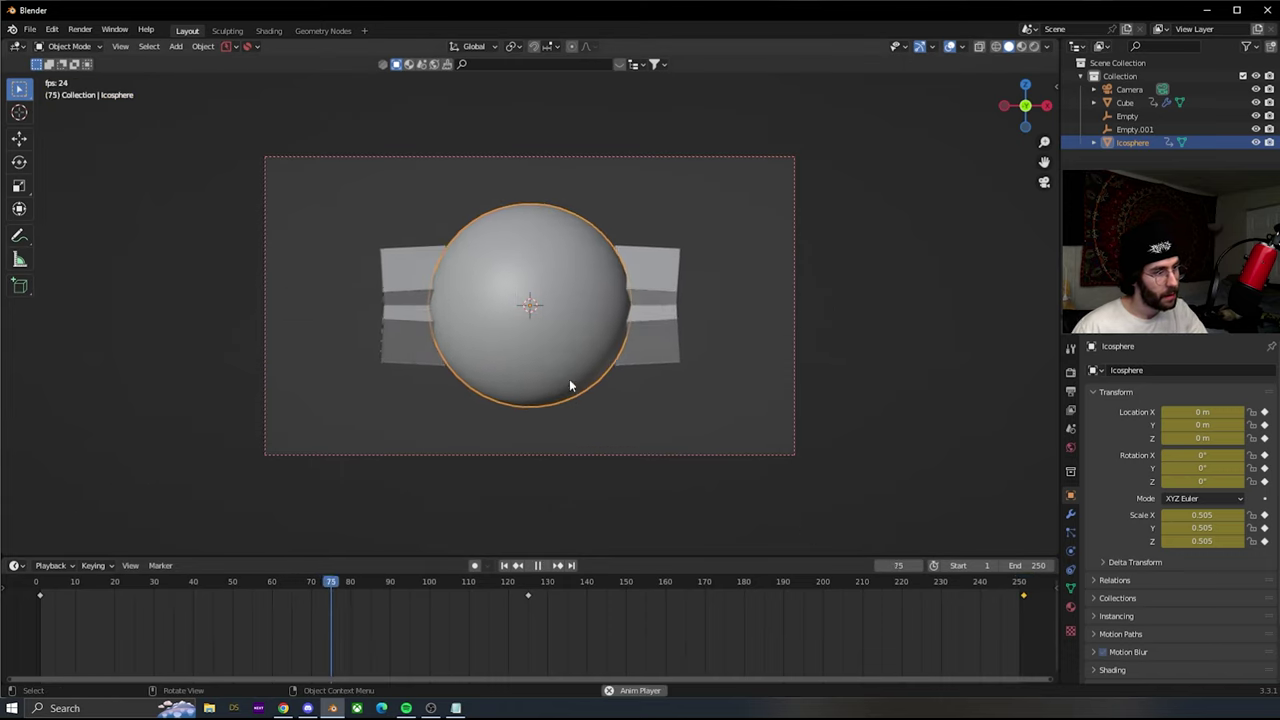
# - Stop playback, switch to rendered preview, and select the Cube plus the Icosphere
pyautogui.press('space')
pyautogui.click(1034, 46)
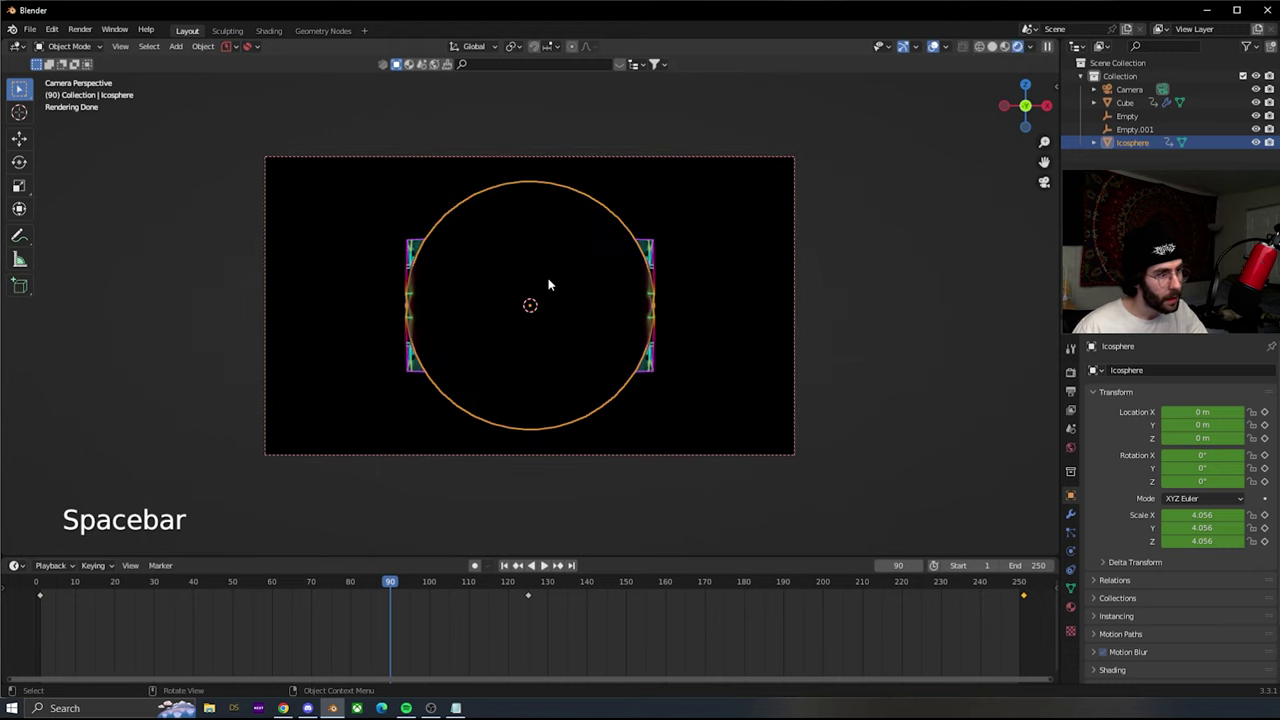
pyautogui.click(771, 323)
pyautogui.keyDown('shift'); pyautogui.click(569, 277); pyautogui.keyUp('shift')
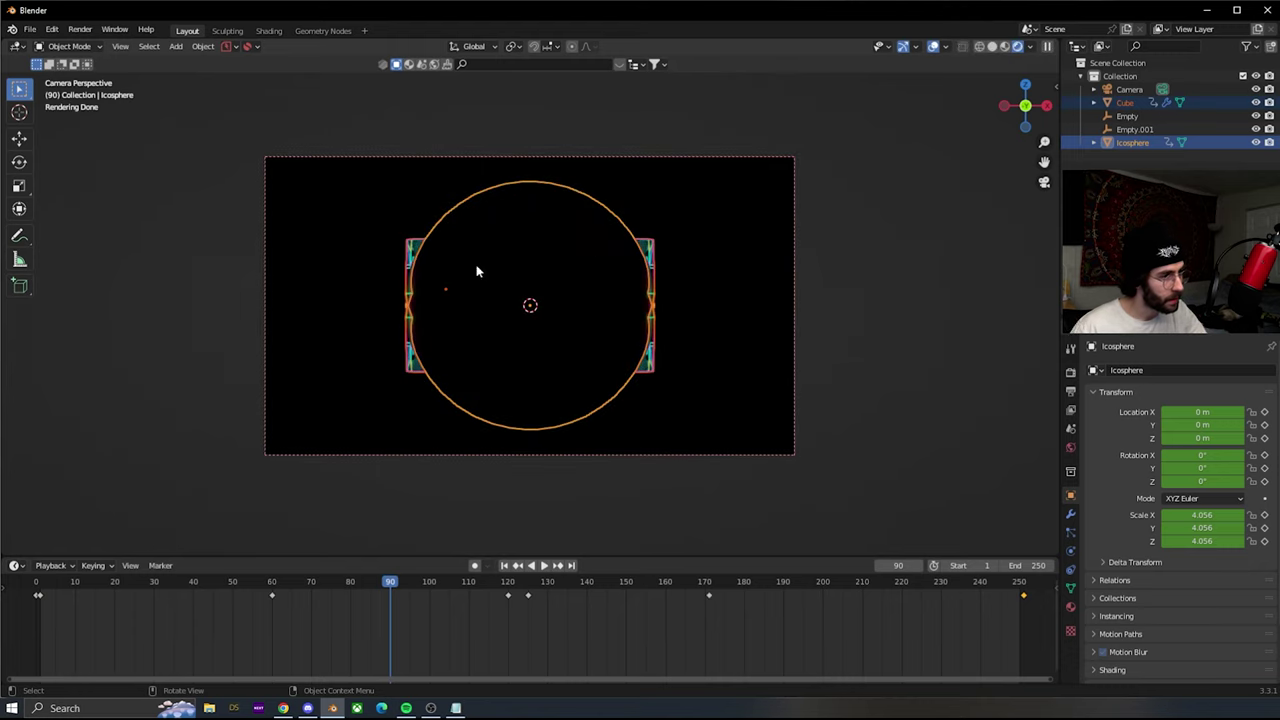
# - Give the icosphere a new Glass BSDF material with roughness 0
pyautogui.click(1070, 608)
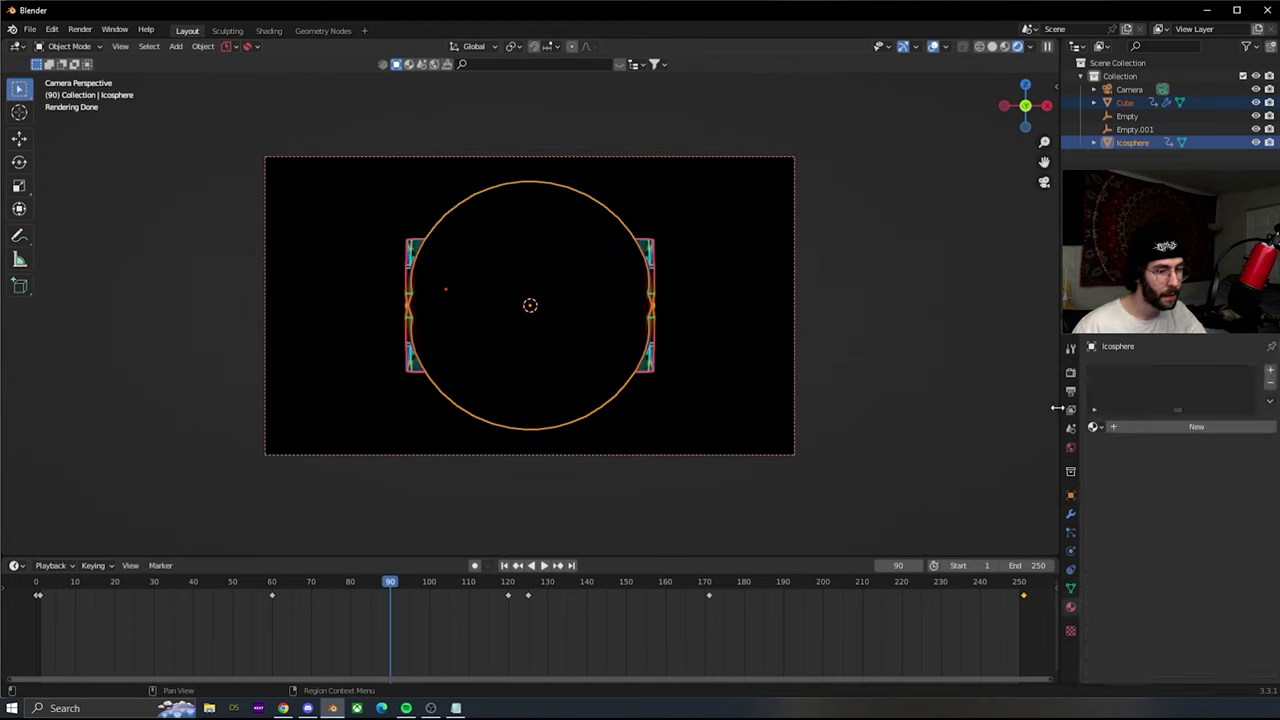
pyautogui.click(1147, 424)
pyautogui.click(1199, 487)
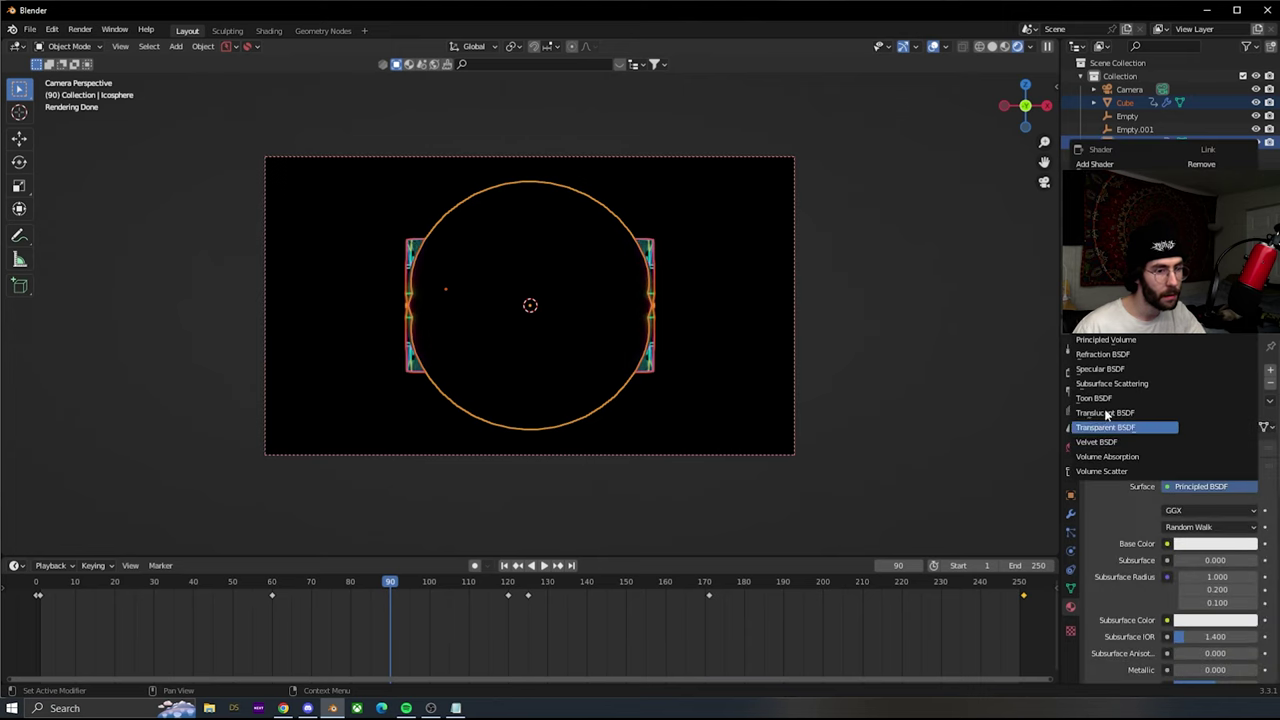
pyautogui.click(1100, 237)
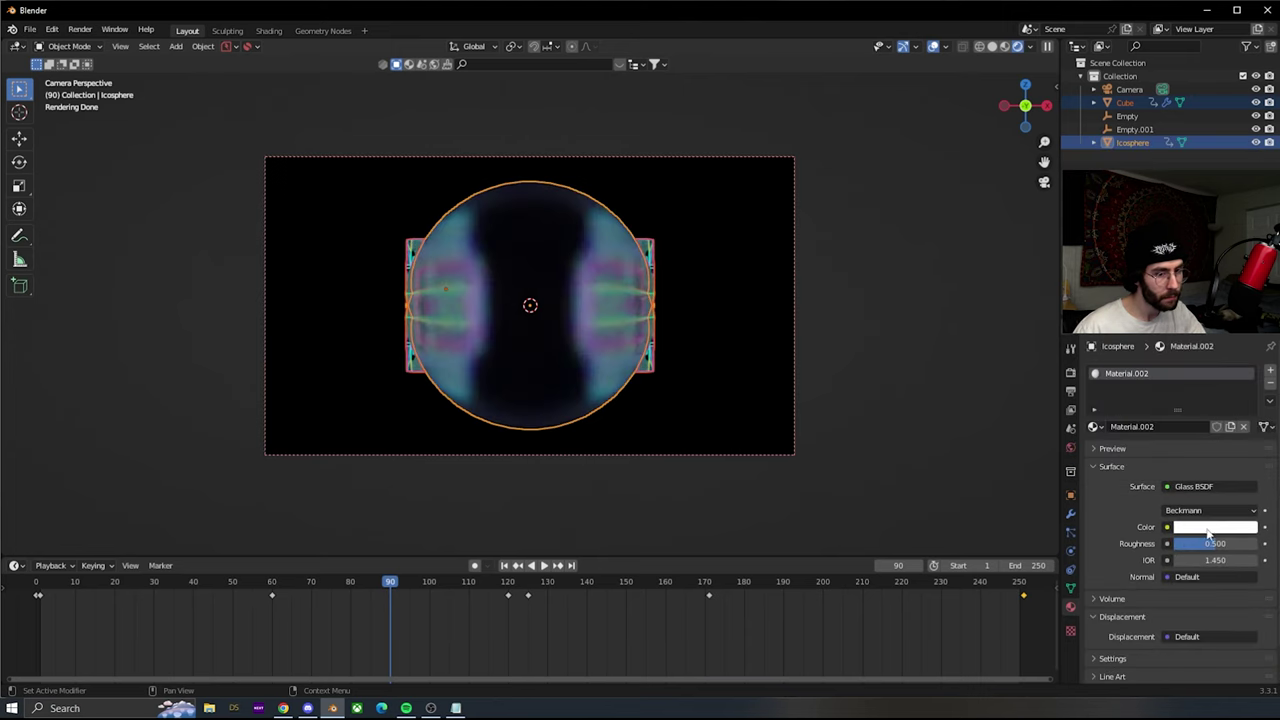
pyautogui.moveTo(1208, 541); pyautogui.dragTo(1172, 541)
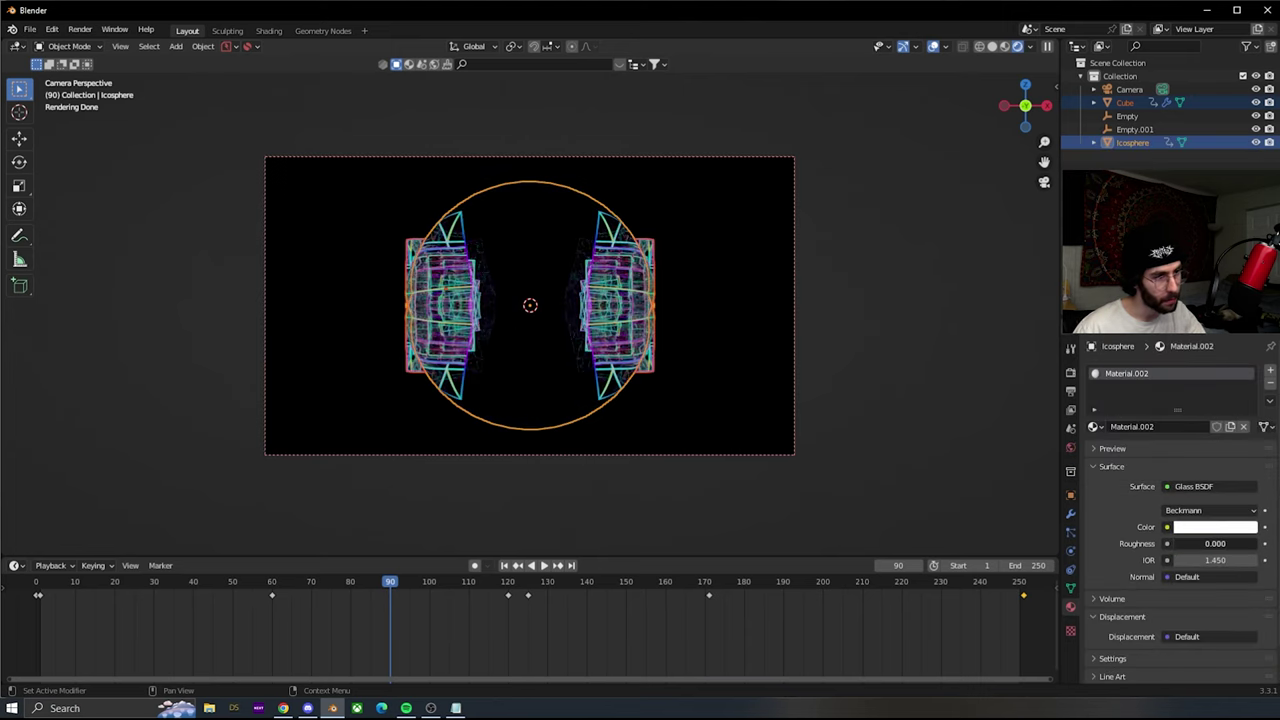
pyautogui.click(1071, 513)
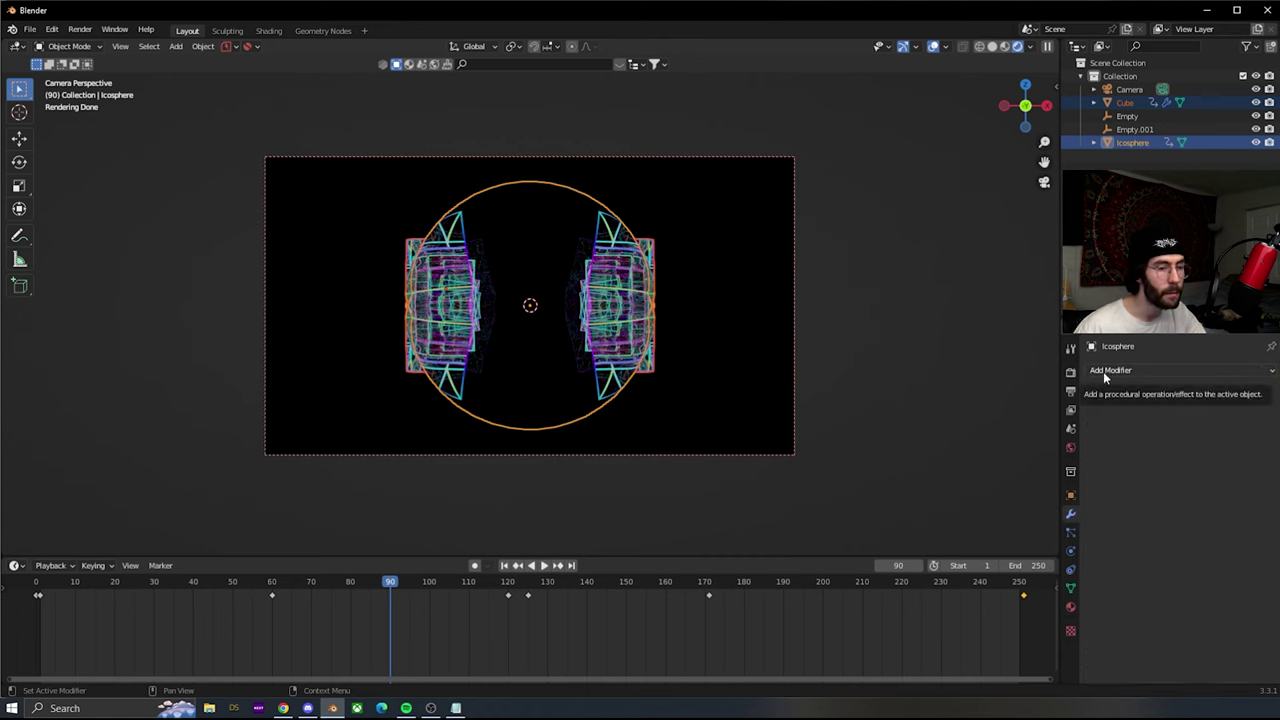
# - Add a Solidify modifier to the icosphere, preview playback, and raise thickness to 1.88 m
pyautogui.click(1104, 371)
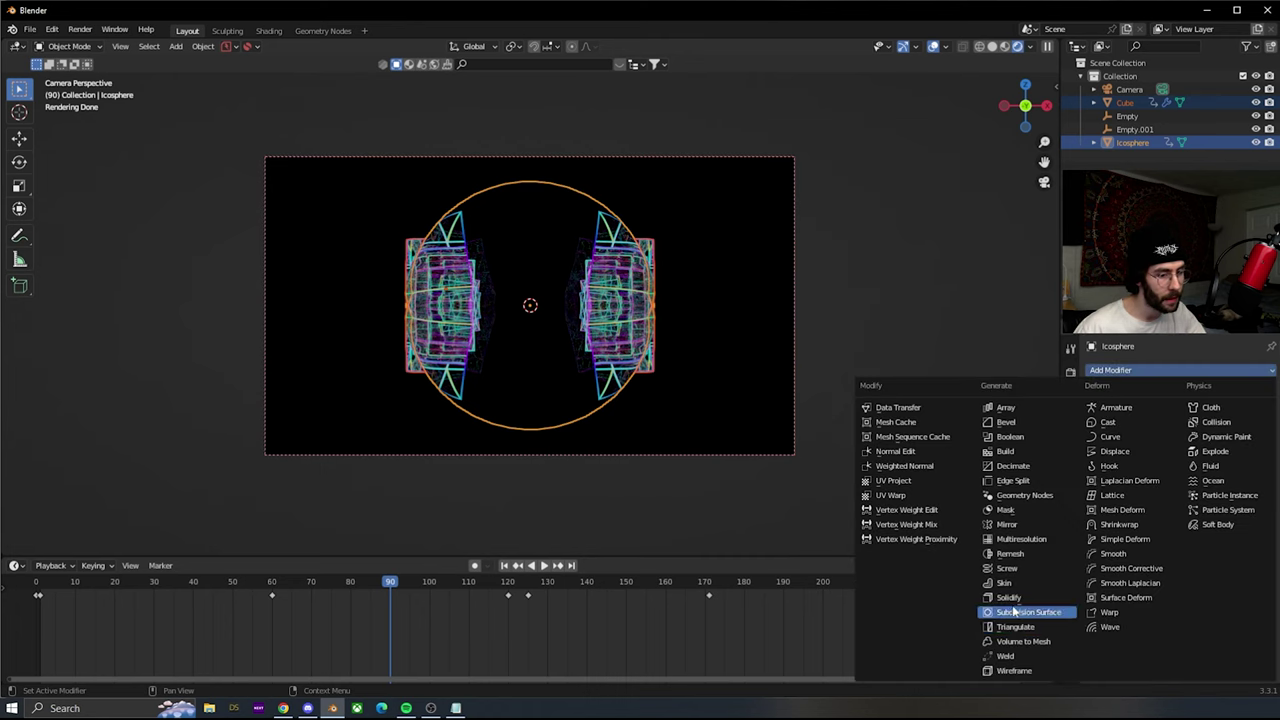
pyautogui.click(1009, 597)
pyautogui.moveTo(390, 586); pyautogui.dragTo(34, 598)
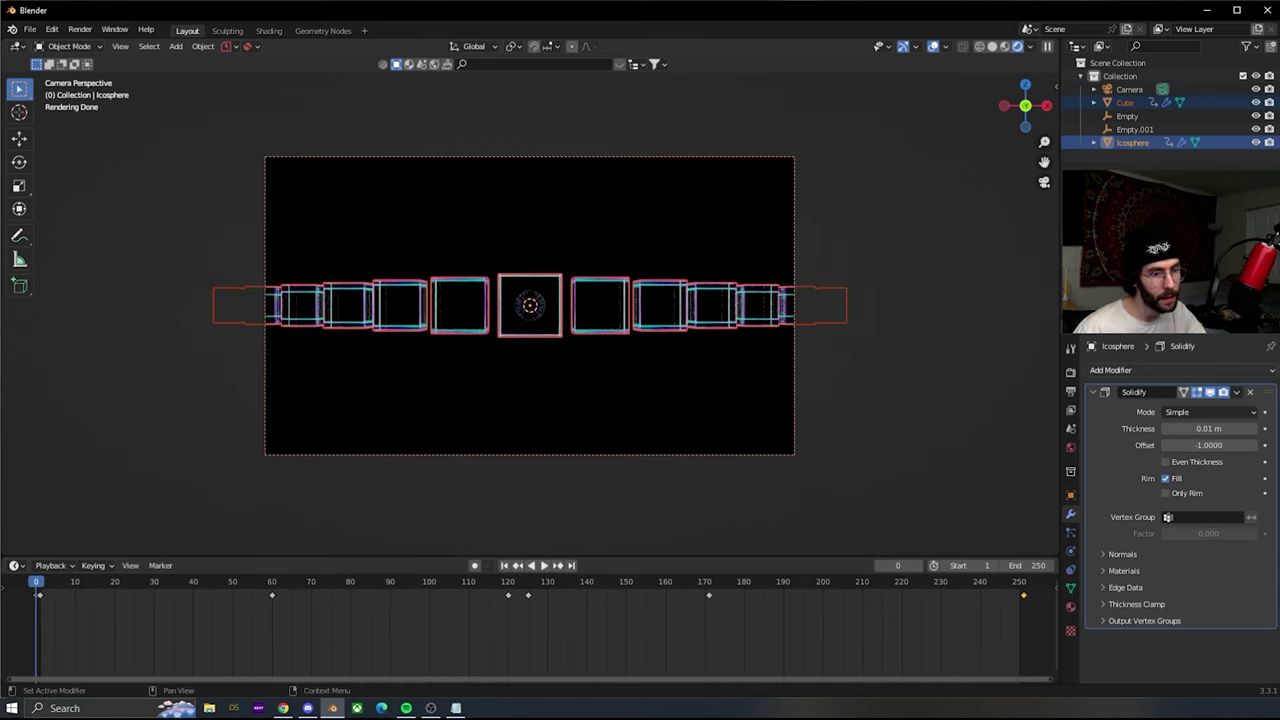
pyautogui.press('space')
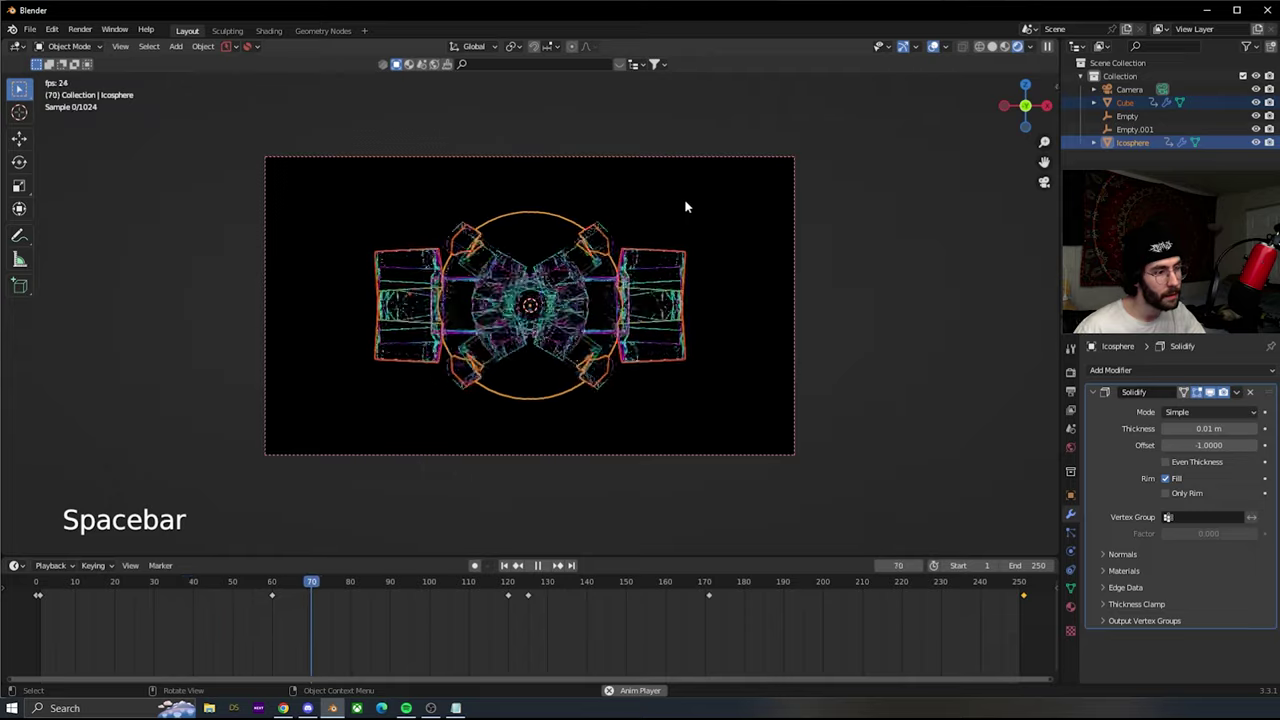
pyautogui.press('space')
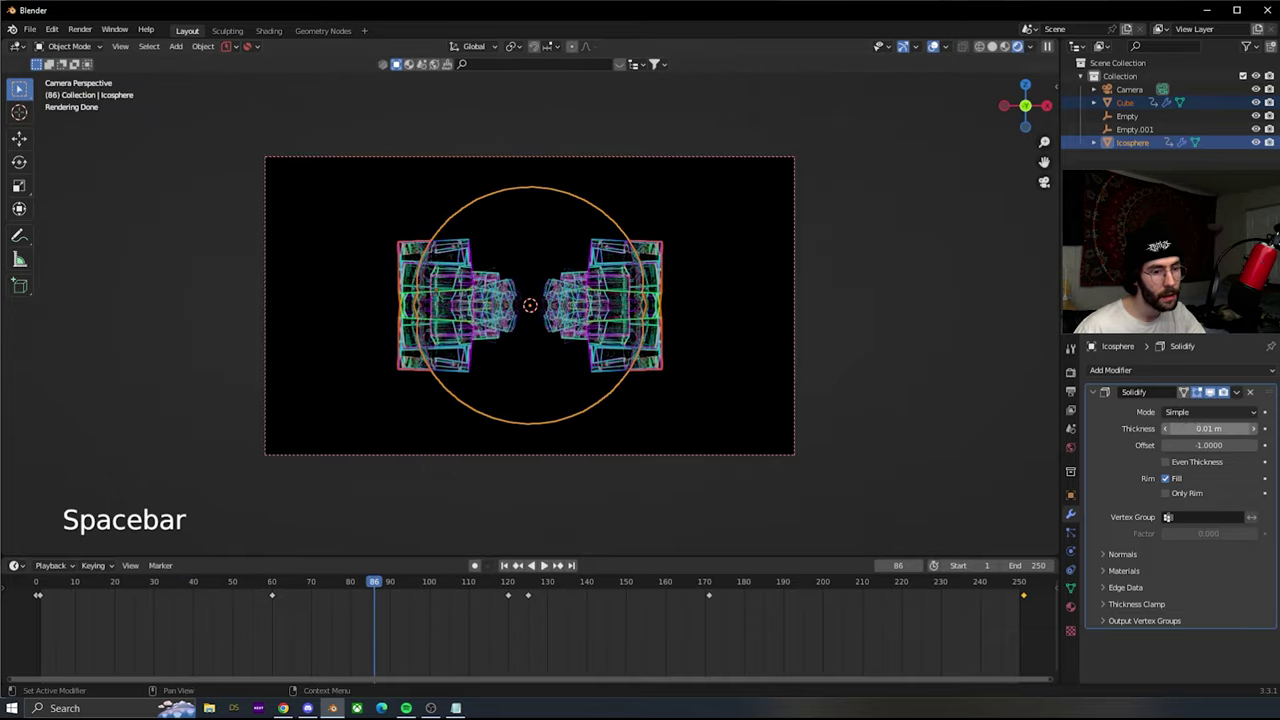
pyautogui.moveTo(1208, 428); pyautogui.dragTo(1255, 428)
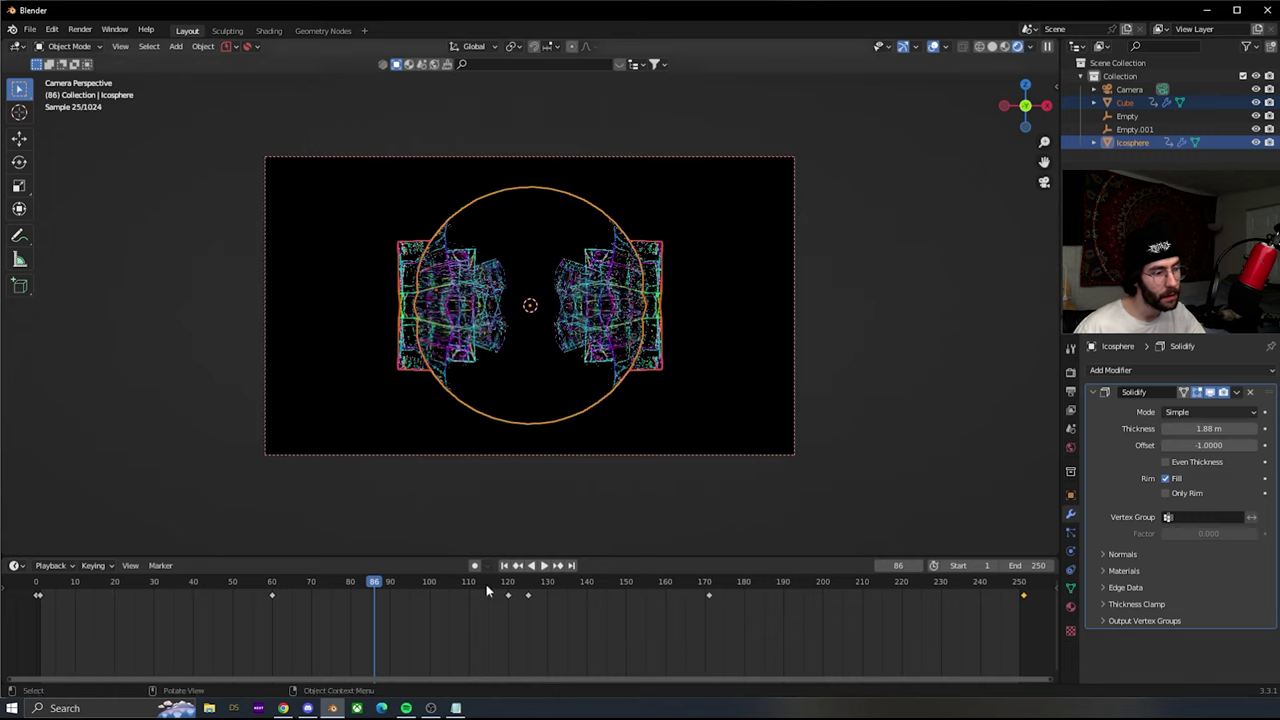
# - Keyframe the Solidify thickness at 2 m on frame 1
pyautogui.click(505, 566)
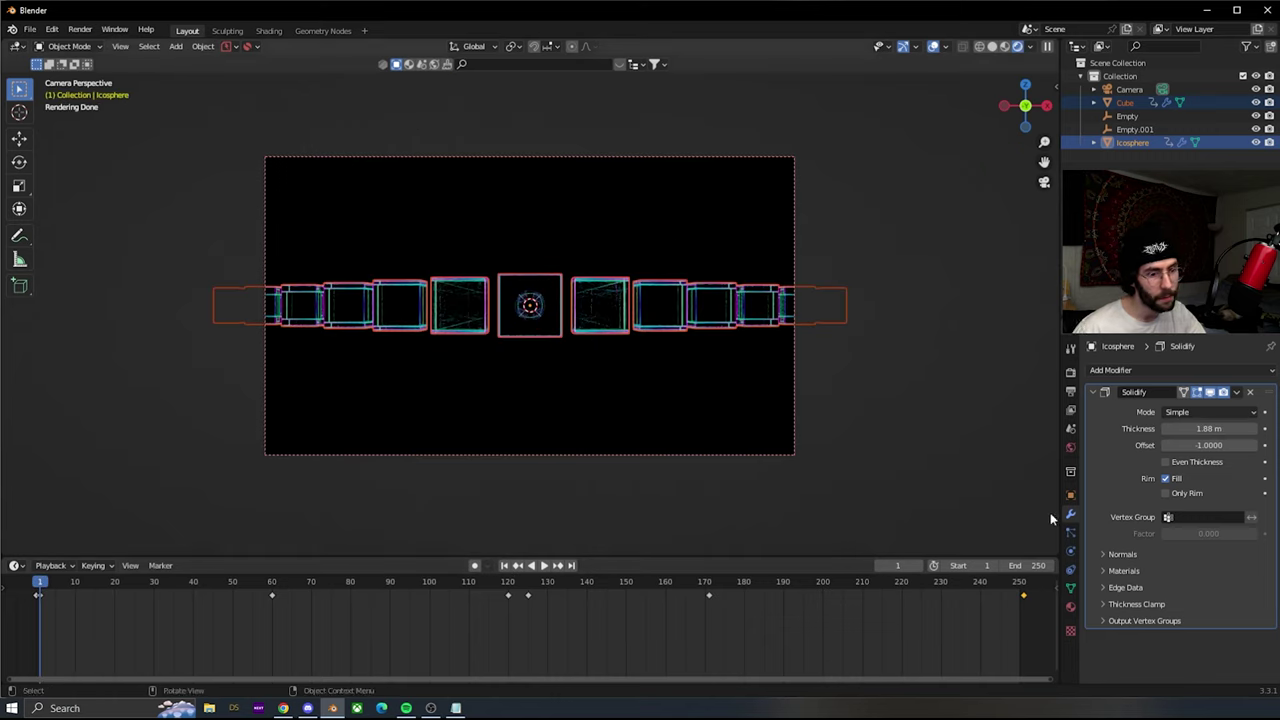
pyautogui.click(517, 566)
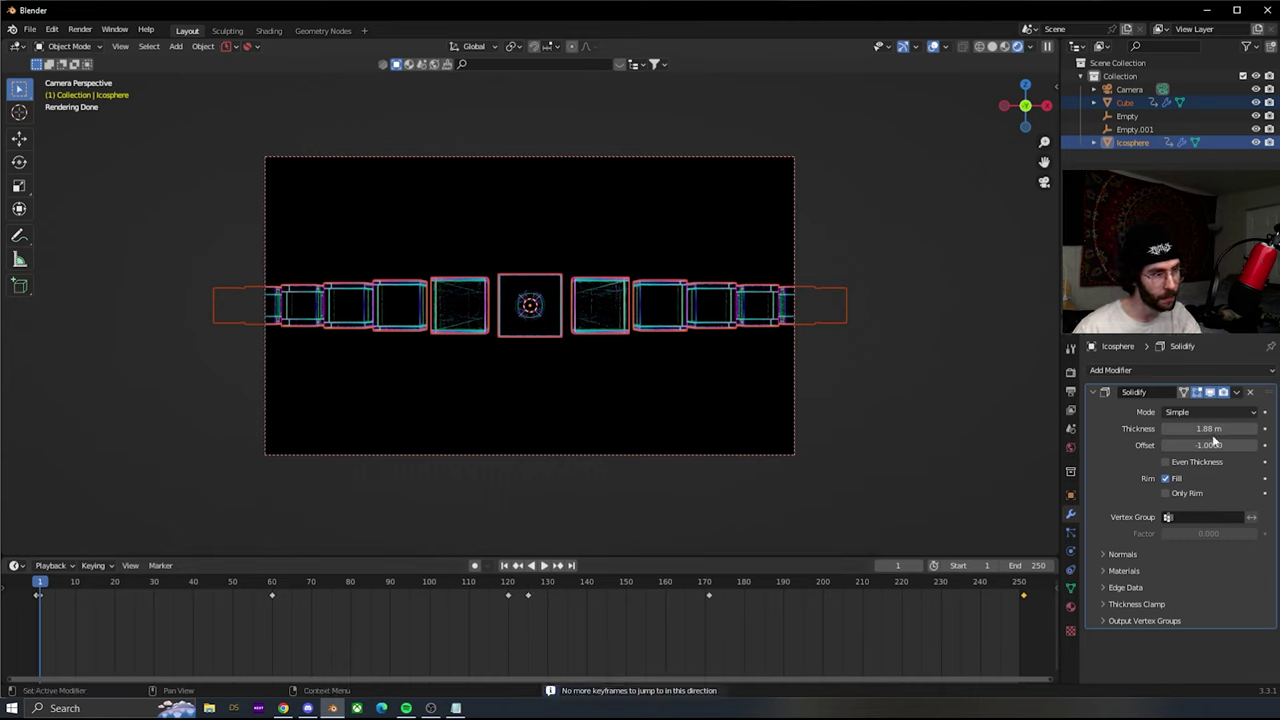
pyautogui.write('2')
pyautogui.press('Return')
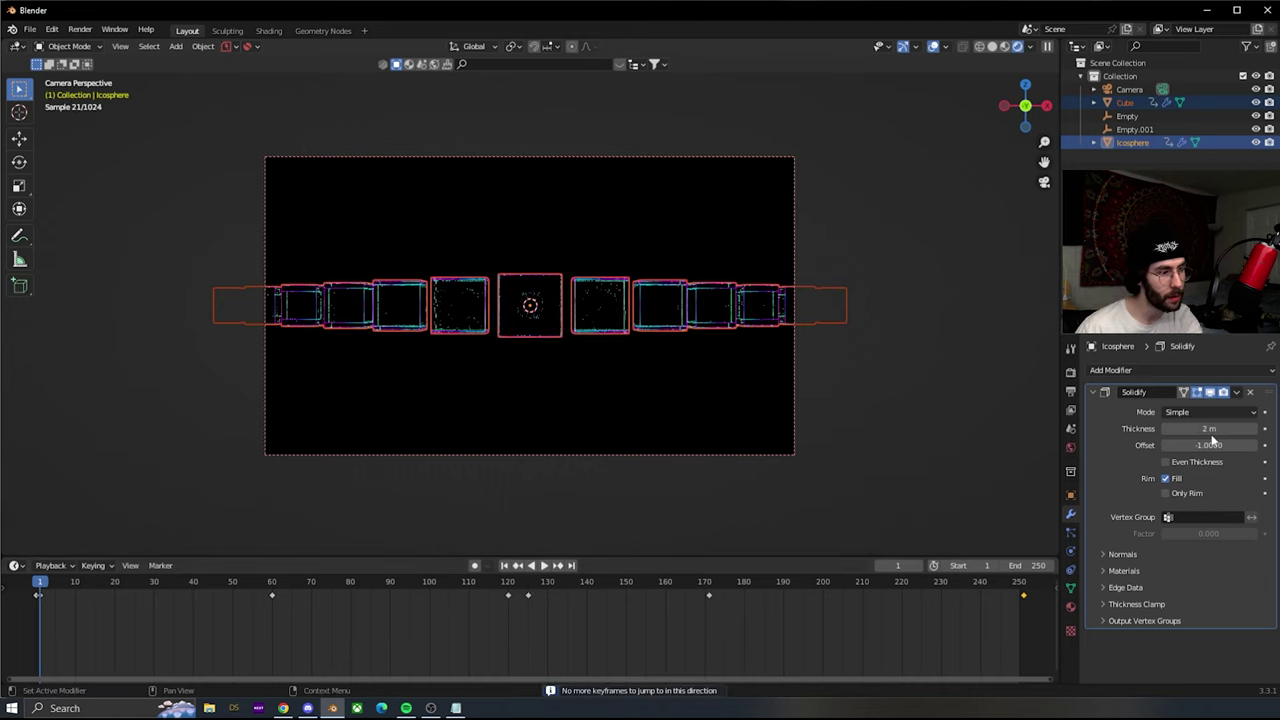
pyautogui.rightClick(1208, 428)
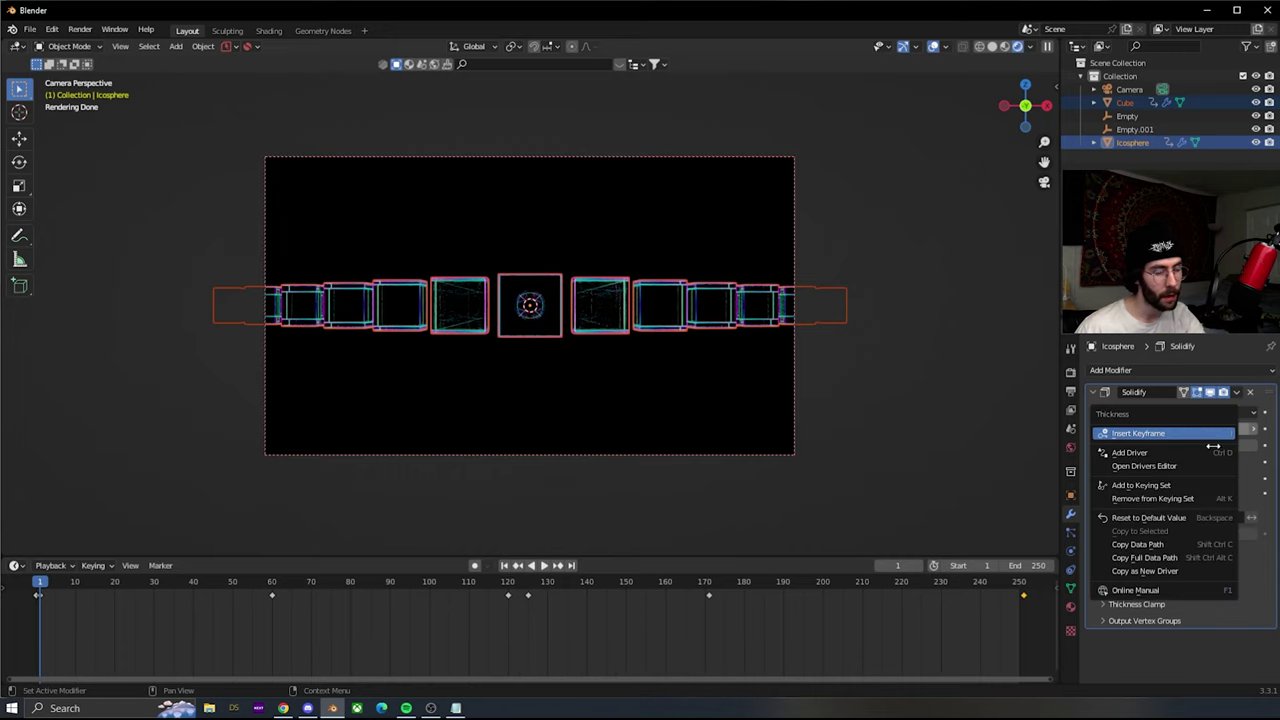
pyautogui.press('Escape')
pyautogui.rightClick(1208, 428)
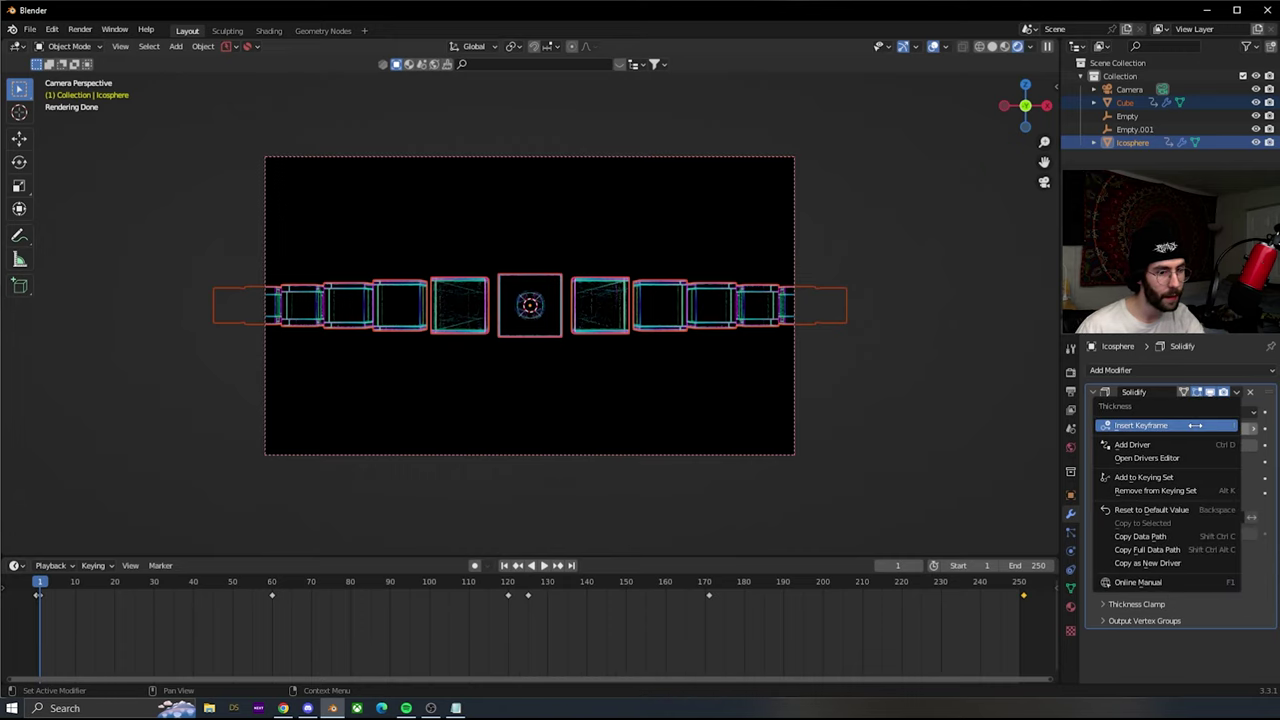
pyautogui.click(1212, 437)
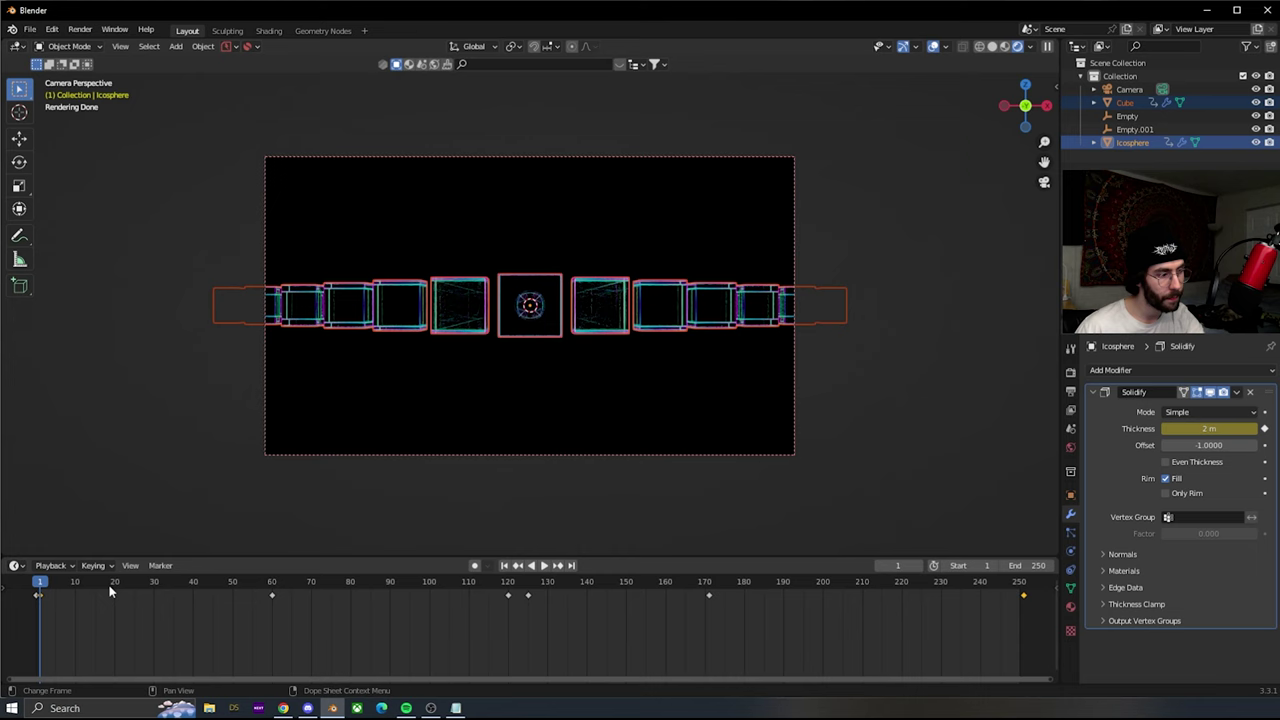
# - Keyframe the Solidify thickness at -1 m on frame 89
pyautogui.moveTo(37, 584); pyautogui.dragTo(389, 590)
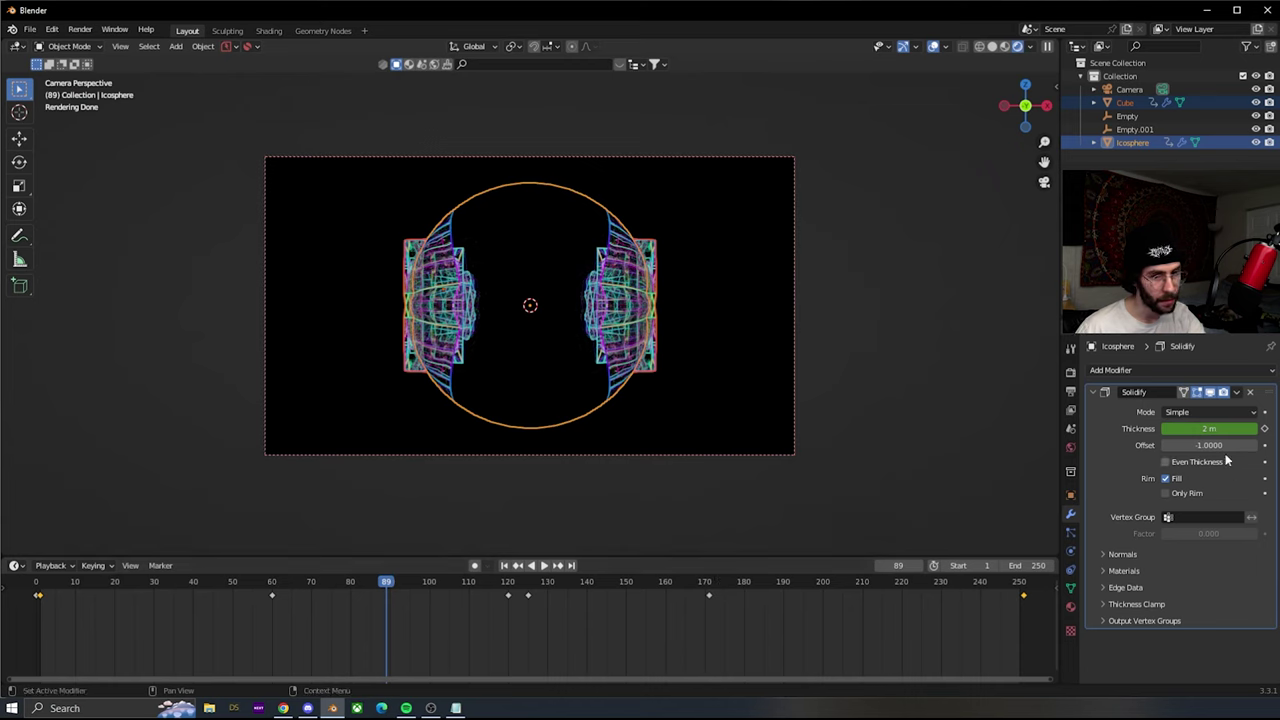
pyautogui.moveTo(1213, 428)
pyautogui.mouseDown()
pyautogui.moveTo(1227, 428)
pyautogui.moveTo(1192, 428)
pyautogui.mouseUp()
pyautogui.click(1192, 428)
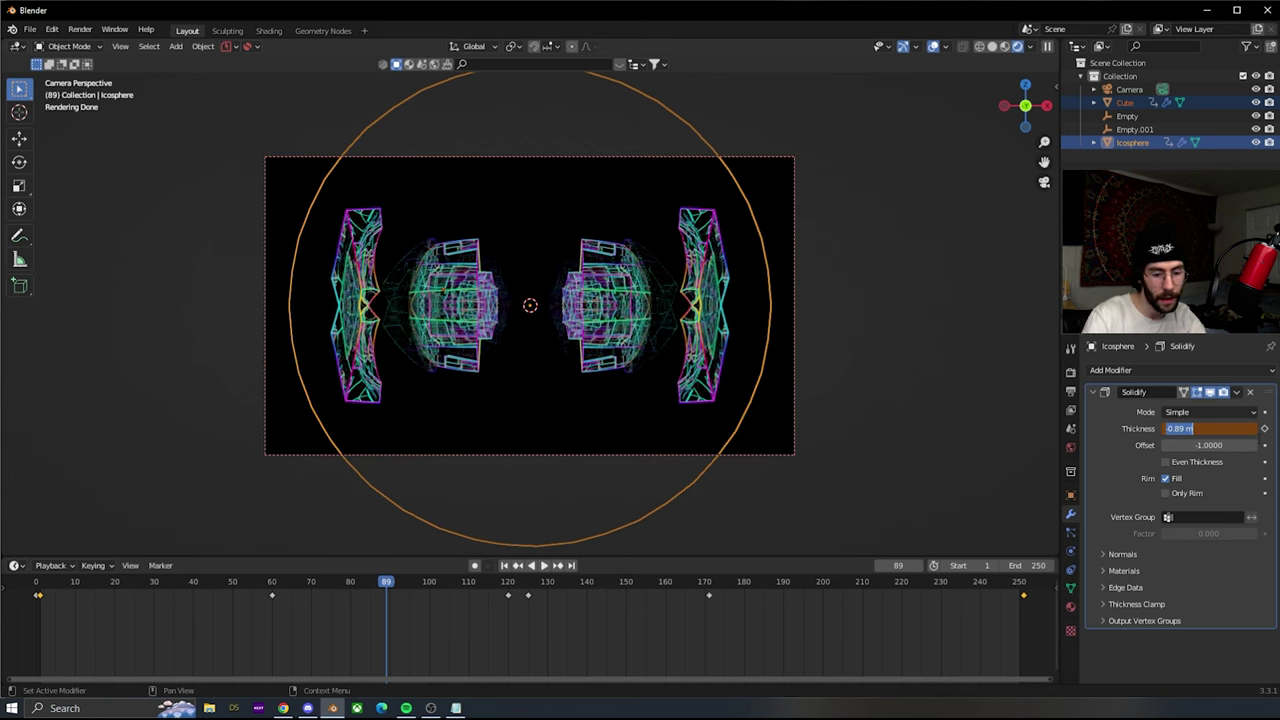
pyautogui.write('-.1')
pyautogui.press('Return')
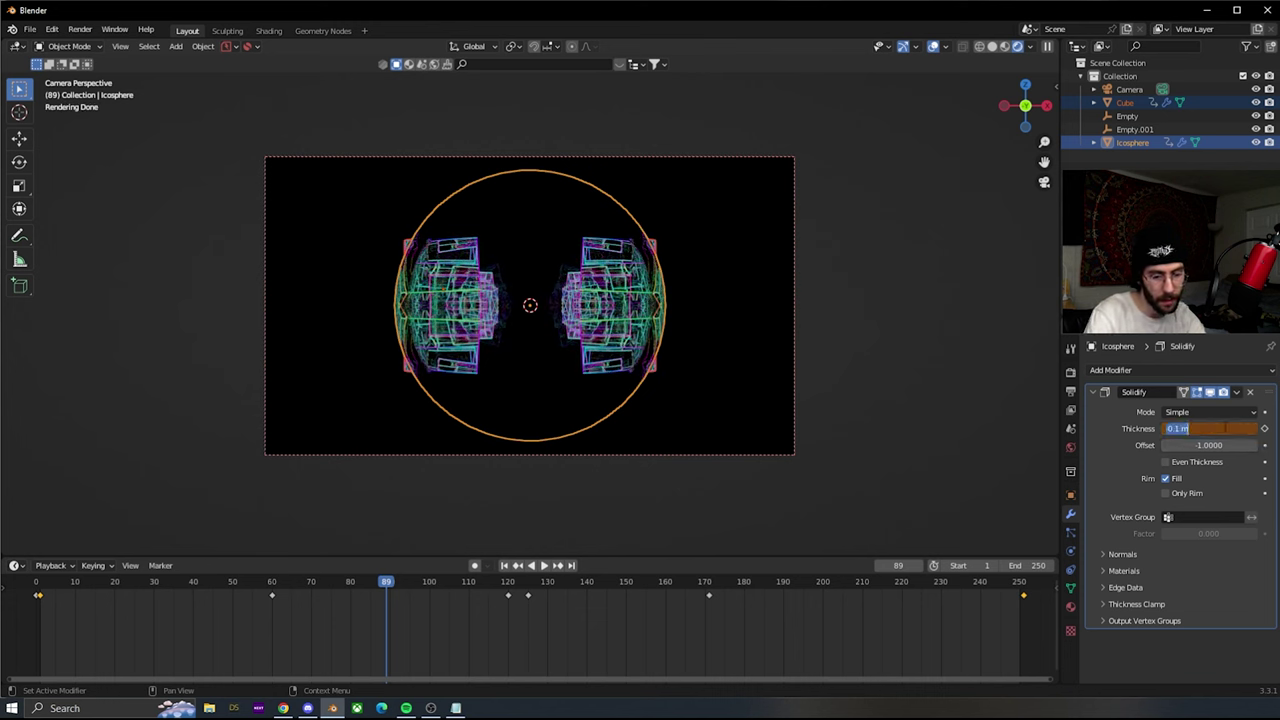
pyautogui.press('Return')
pyautogui.rightClick(1214, 426)
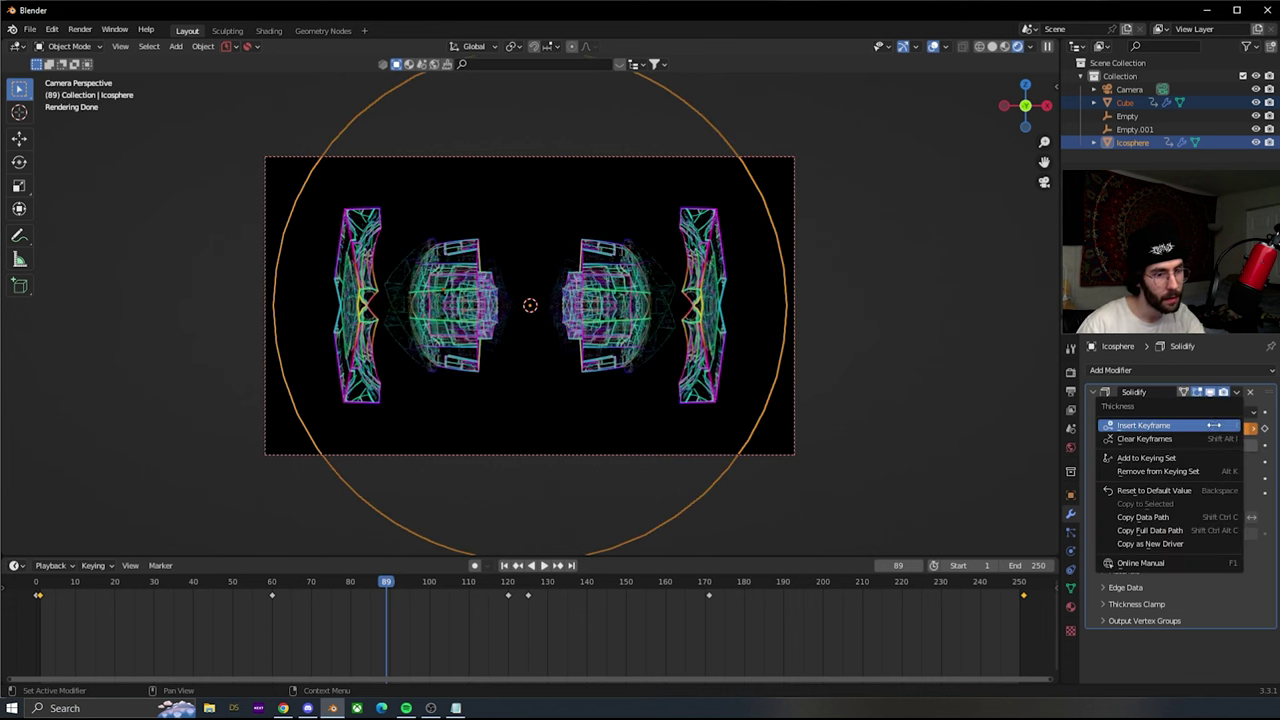
pyautogui.click(1110, 442)
# - Keyframe the Solidify thickness at 4 m on frame 177
pyautogui.moveTo(385, 588); pyautogui.dragTo(733, 596)
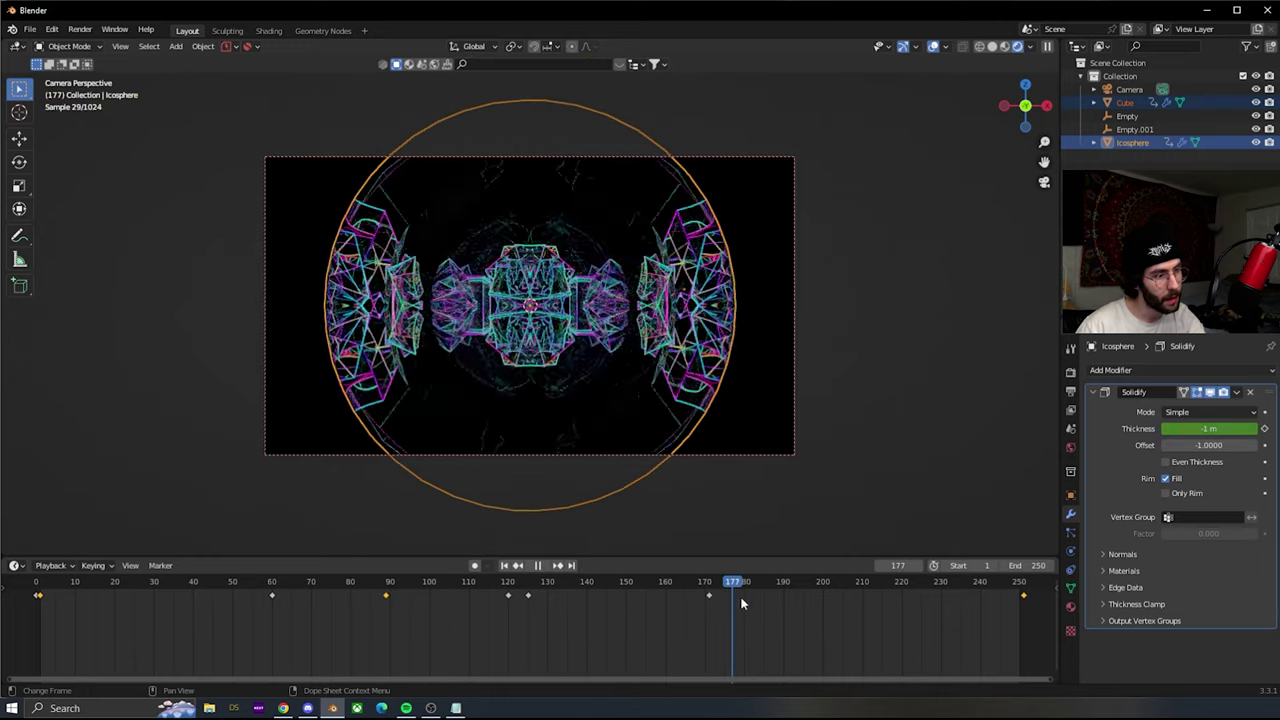
pyautogui.moveTo(1203, 428); pyautogui.dragTo(1246, 430)
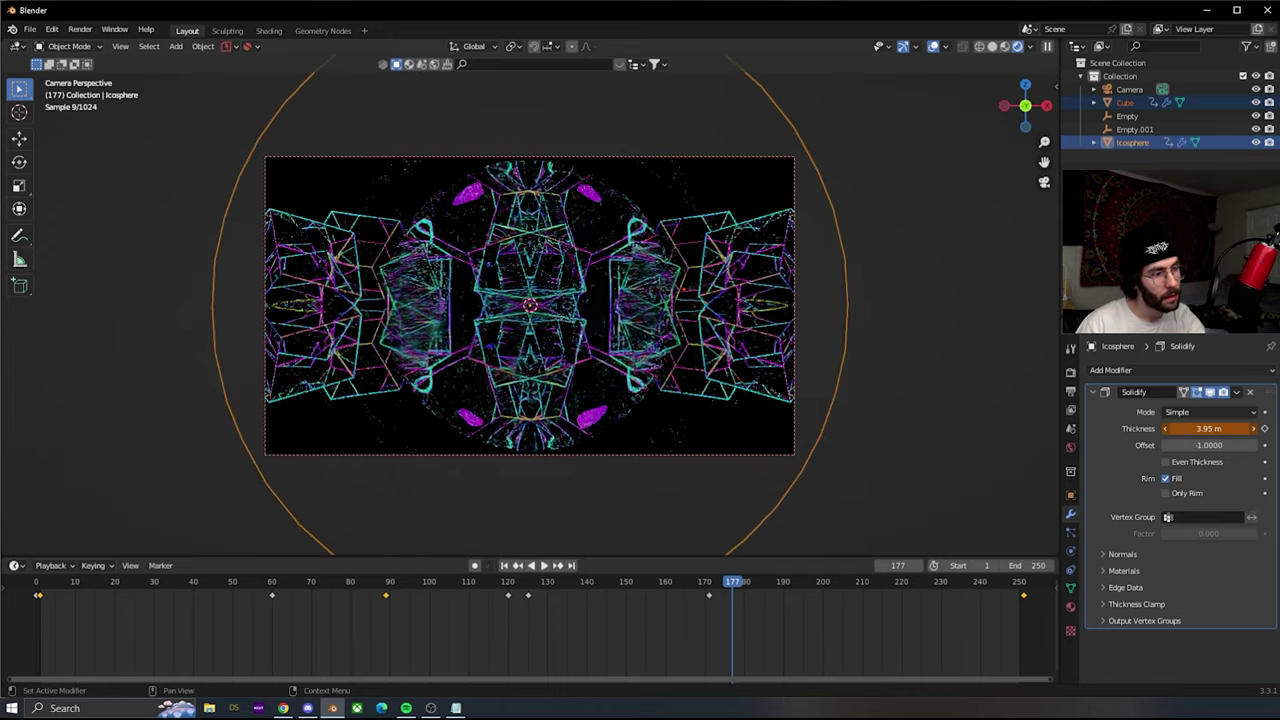
pyautogui.doubleClick(1210, 428)
pyautogui.write('4')
pyautogui.press('Return')
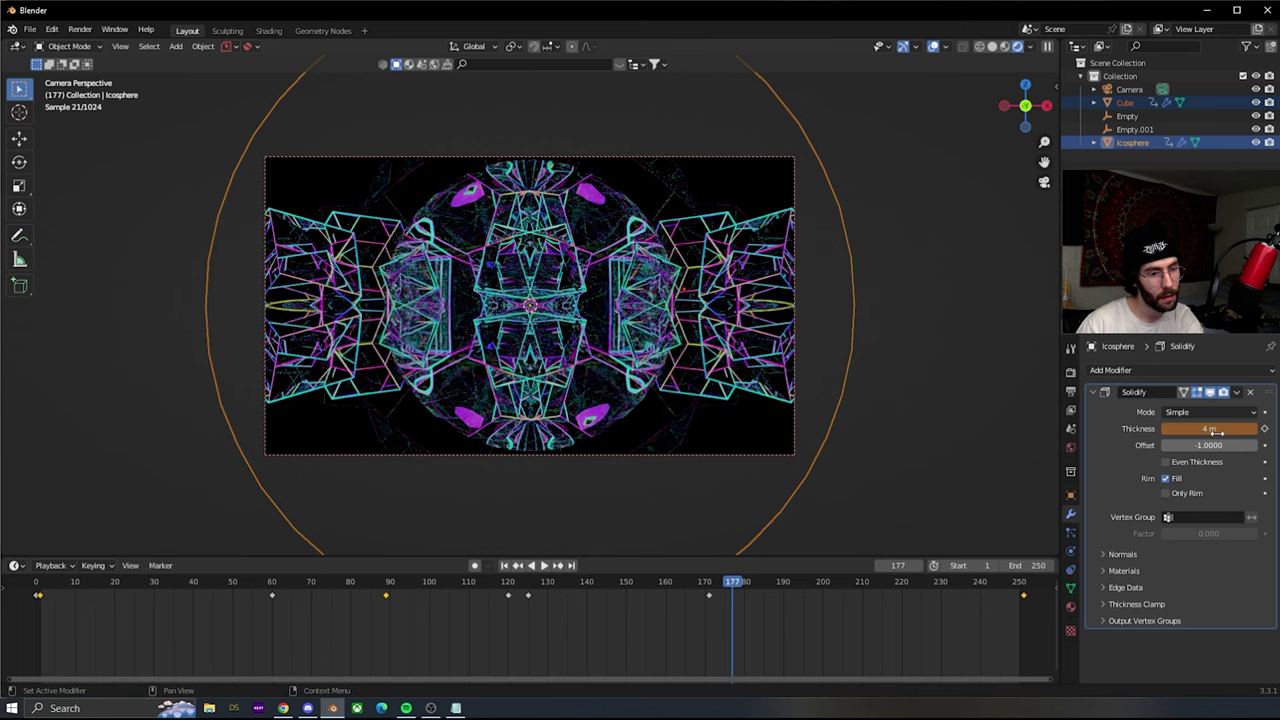
pyautogui.rightClick(1200, 428)
pyautogui.click(1162, 424)
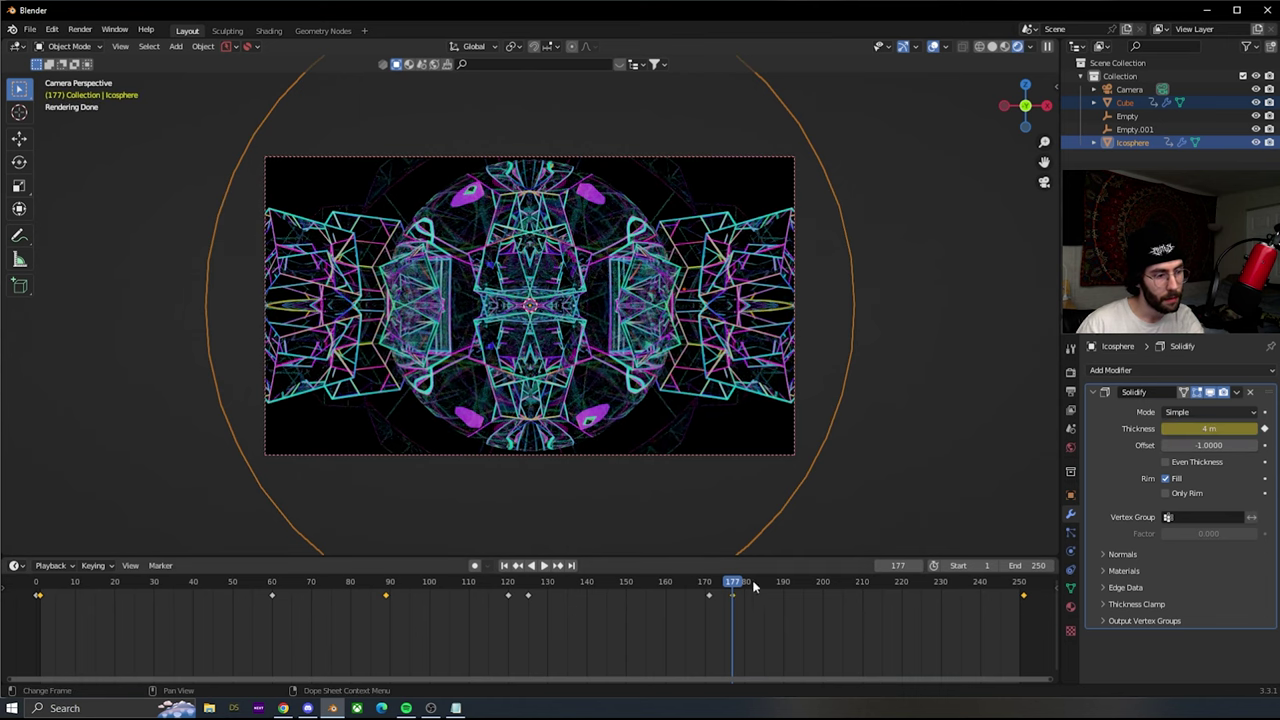
# - Set the Solidify thickness to 0 at frame 251, keyframe it, and play the animation
pyautogui.click(572, 566)
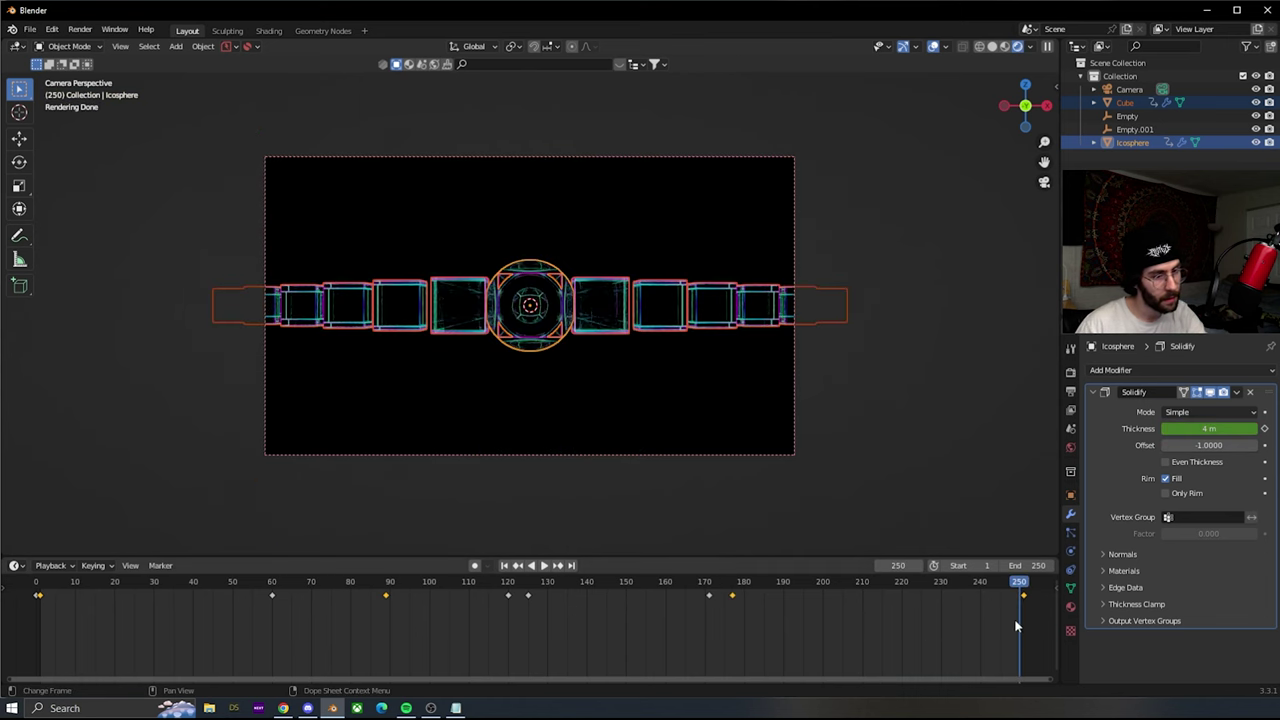
pyautogui.press('Right')
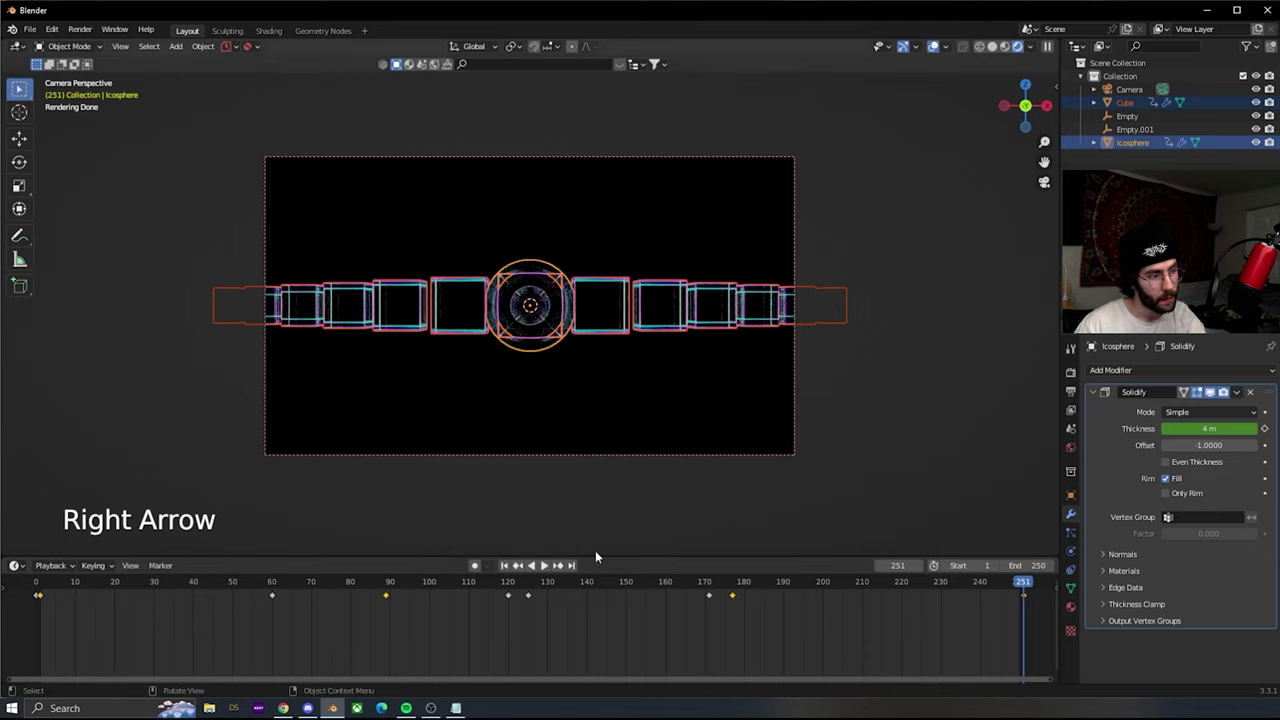
pyautogui.moveTo(60, 634); pyautogui.dragTo(22, 598)
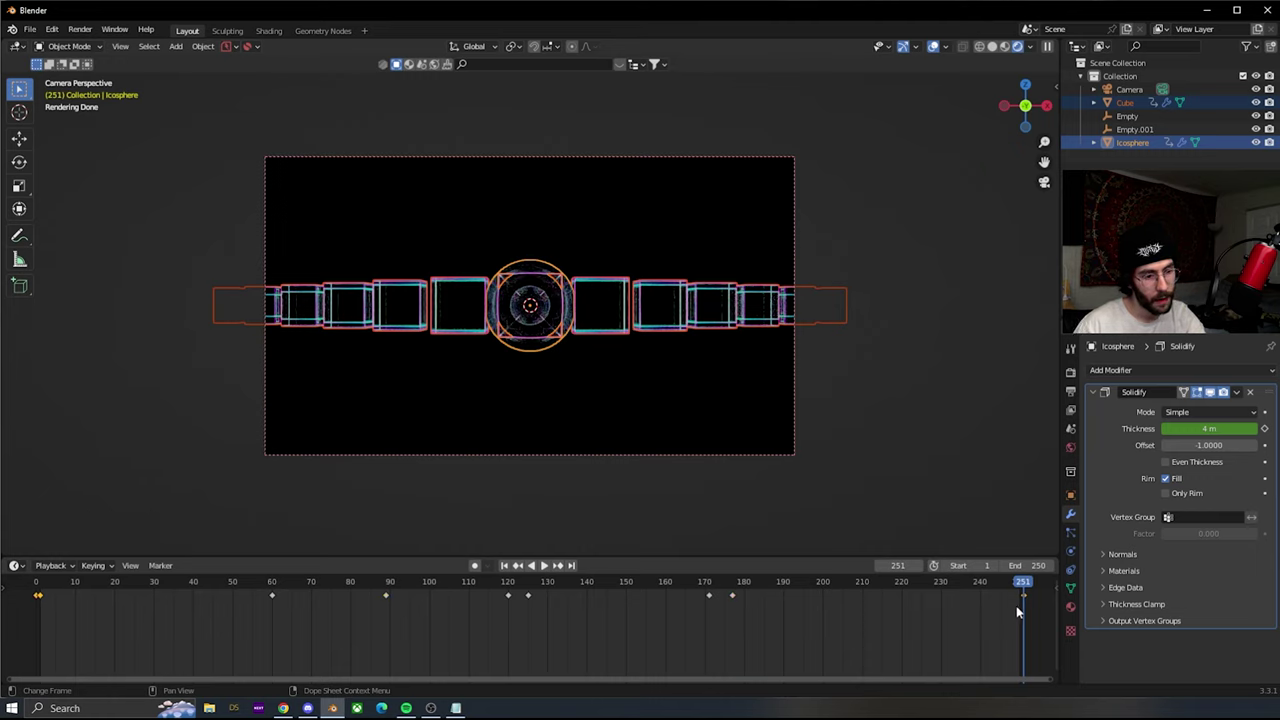
pyautogui.click(1210, 428)
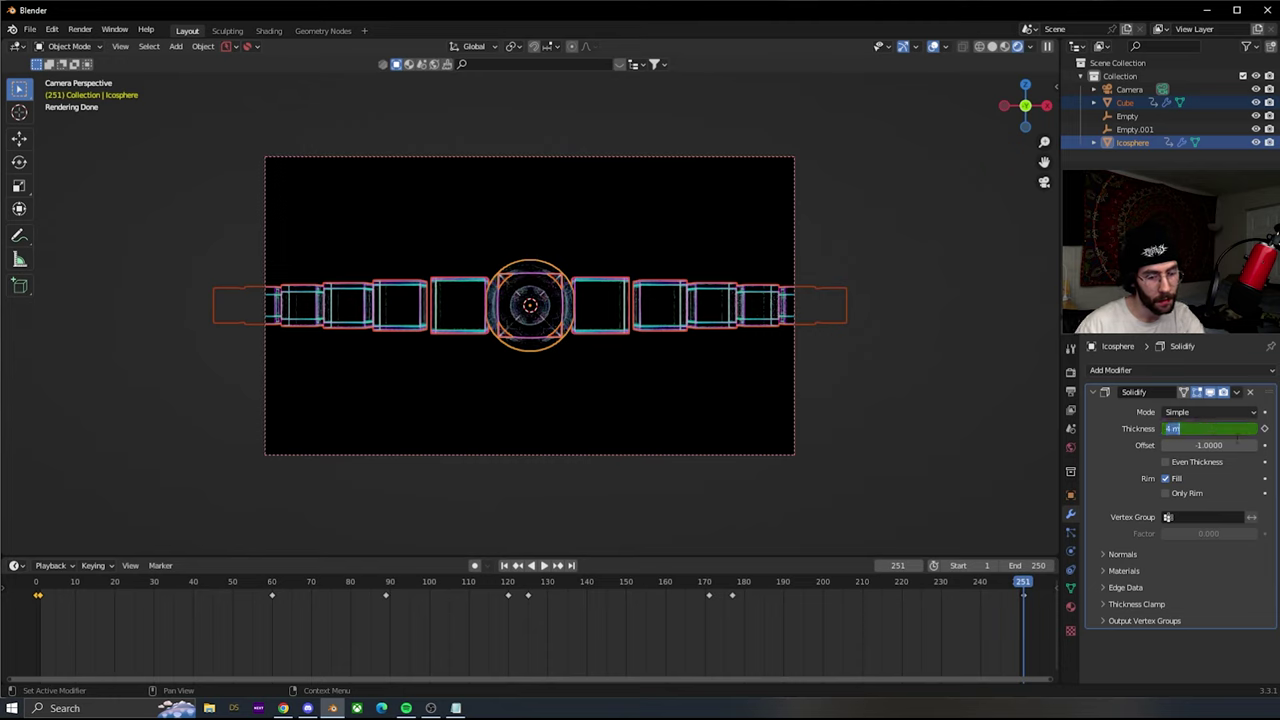
pyautogui.write('0')
pyautogui.press('Return')
pyautogui.rightClick(1214, 427)
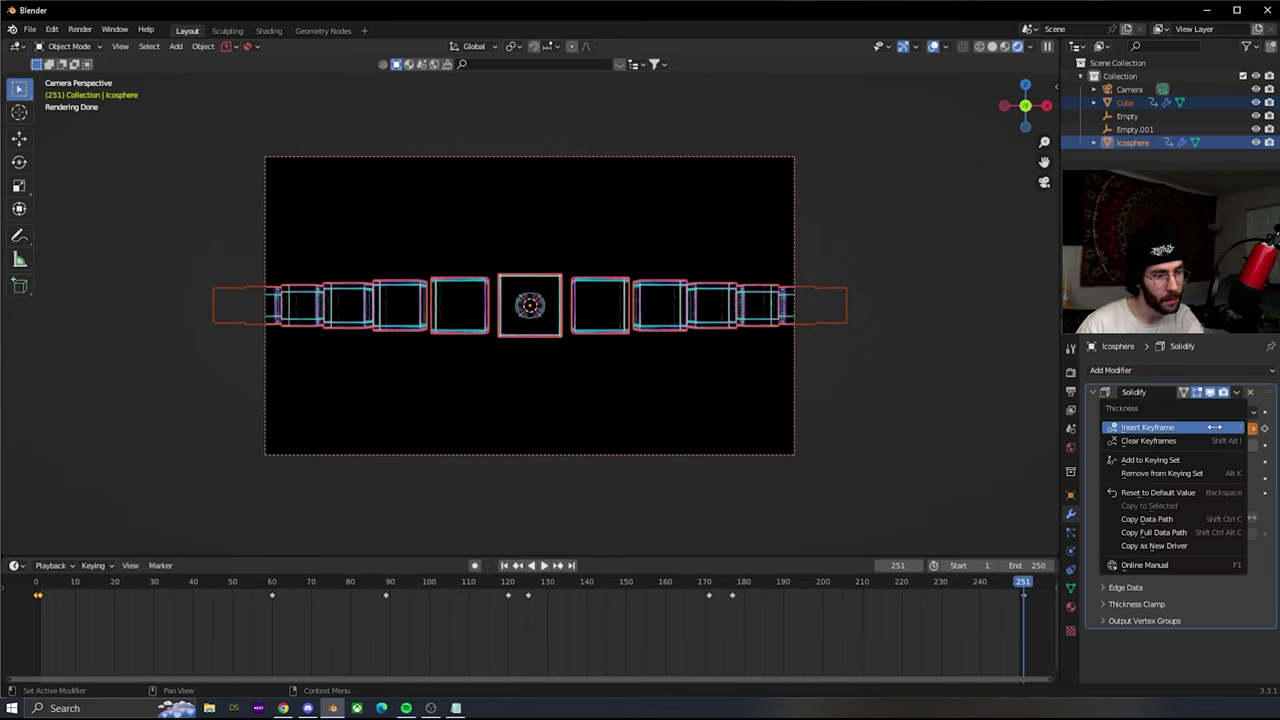
pyautogui.click(1214, 427)
pyautogui.press('space')
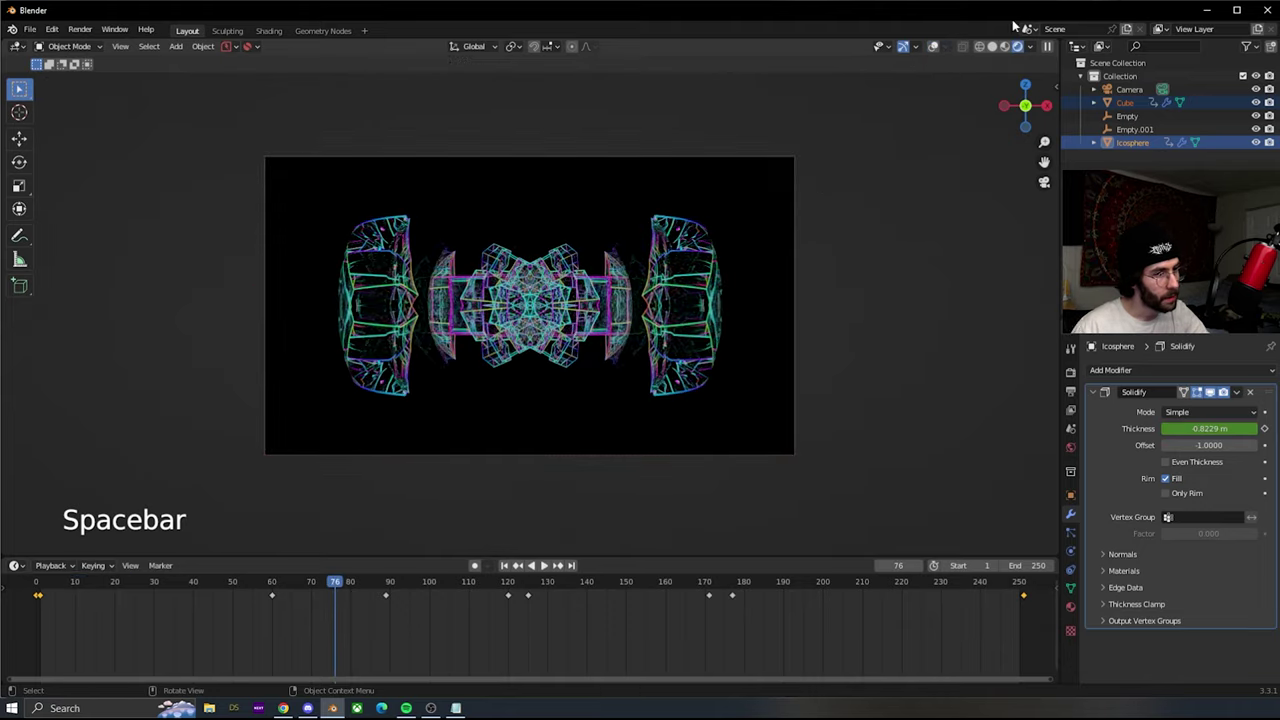
# - Hide the icosphere in the Outliner and preview the cube animation without it
pyautogui.click(1256, 143)
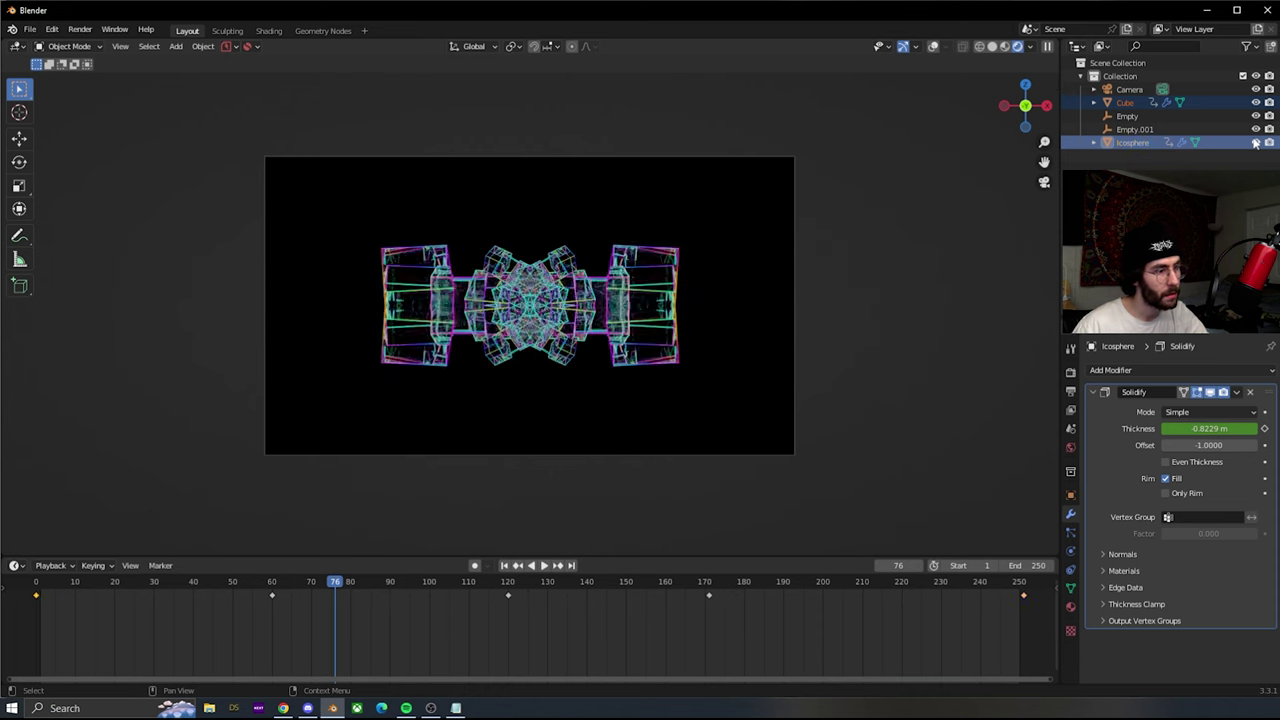
pyautogui.click(1256, 143)
pyautogui.click(1256, 143)
pyautogui.click(1256, 143)
pyautogui.click(1256, 143)
pyautogui.click(1256, 143)
pyautogui.press('space')
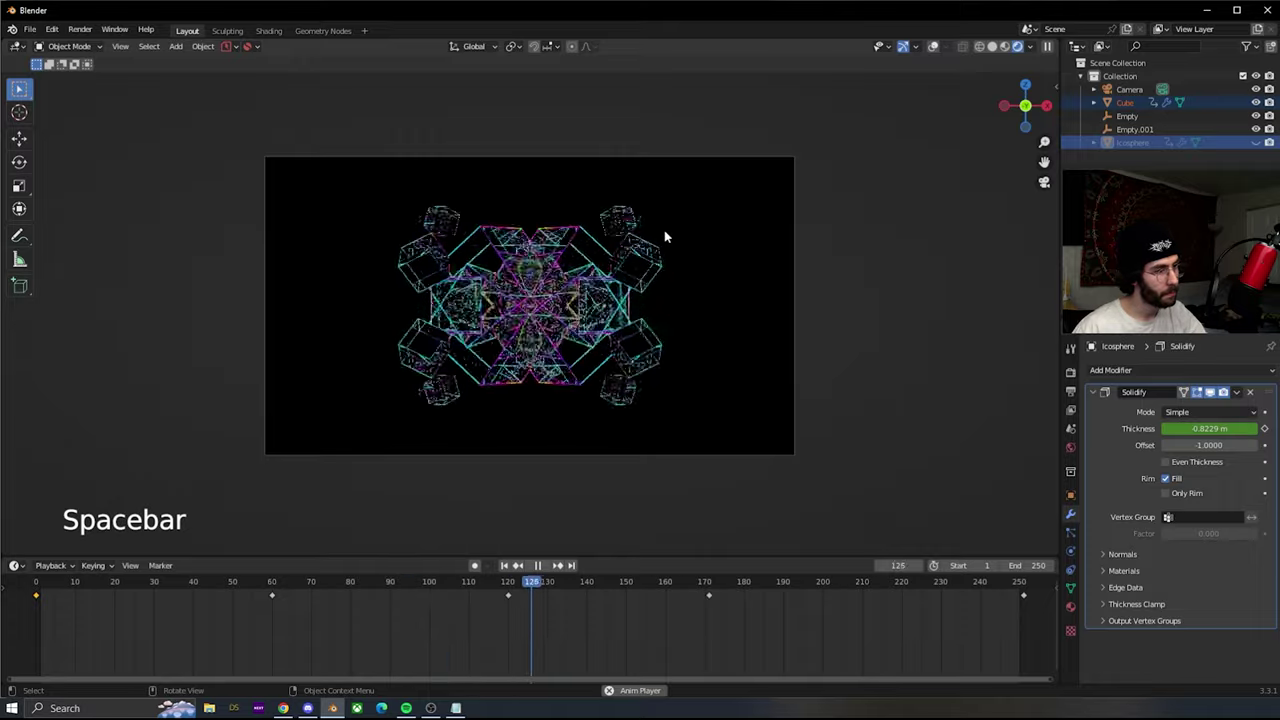
pyautogui.press('space')
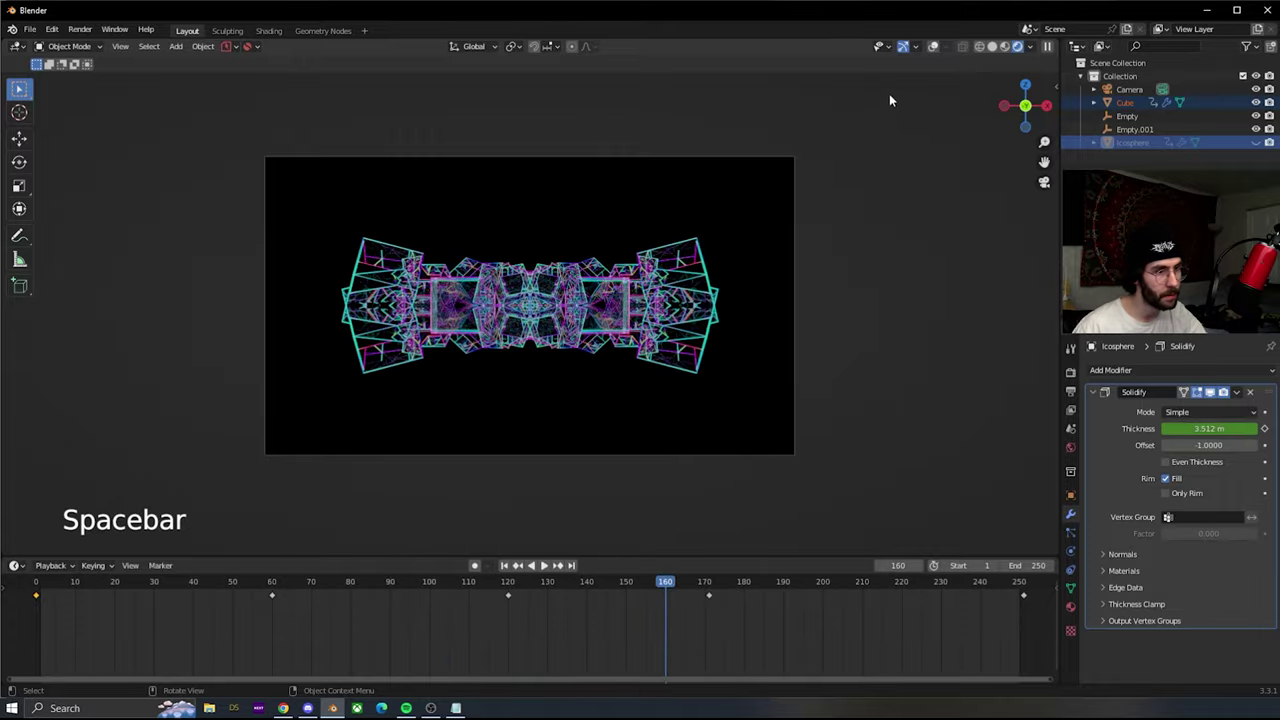
# - Switch to solid grey shading and look through the scene camera
pyautogui.moveTo(789, 240); pyautogui.dragTo(800, 232, button='middle')
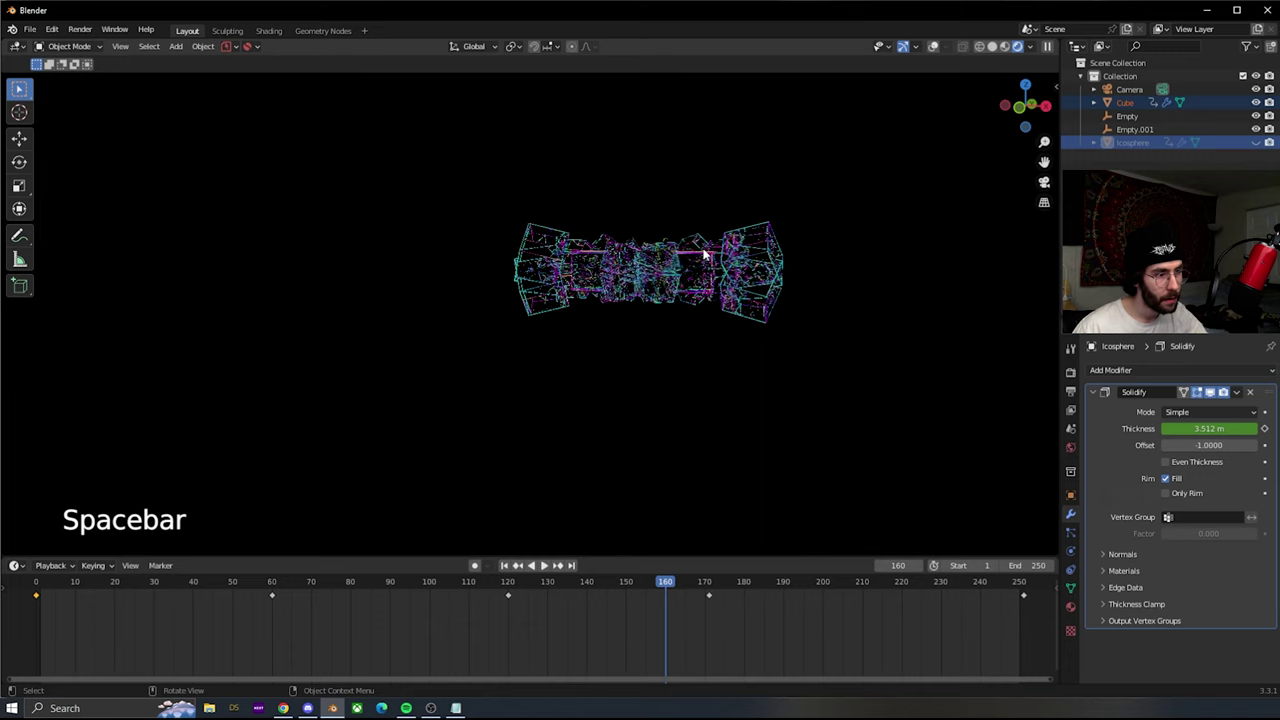
pyautogui.click(993, 47)
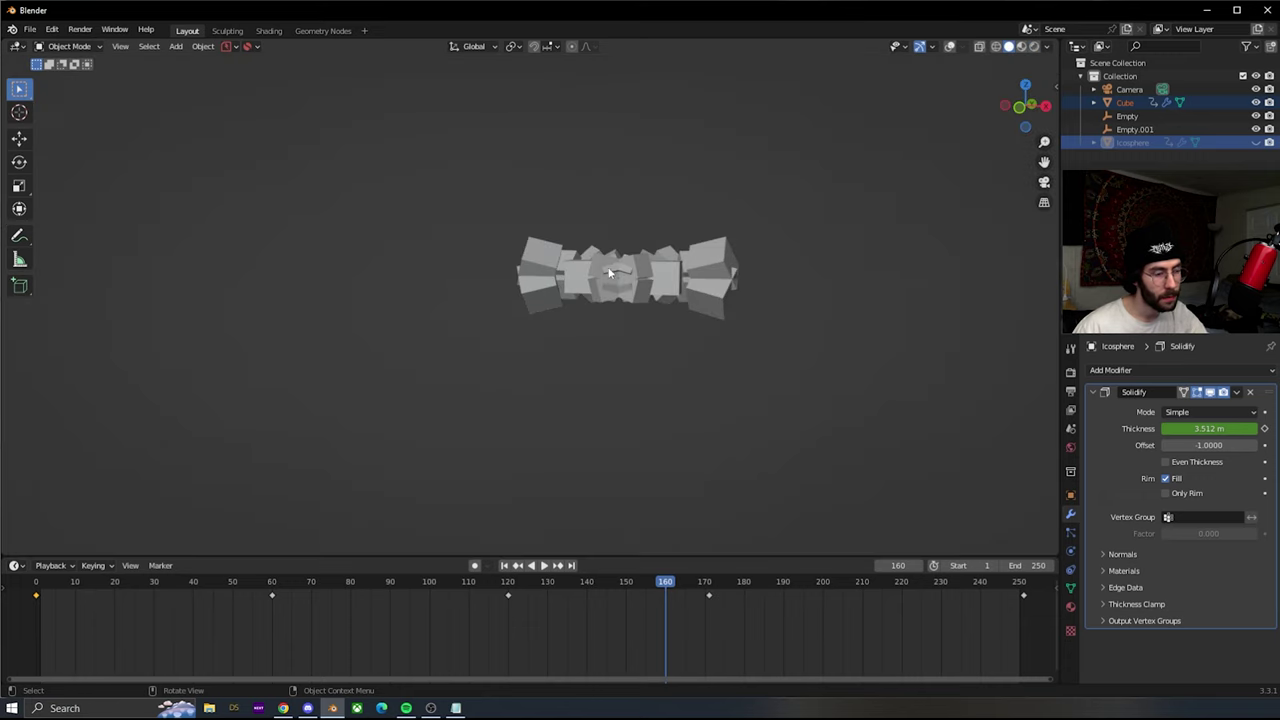
pyautogui.press('KP_0')
# - Add a new icosphere at the centre and scale it up around the cube array
pyautogui.hotkey('shift', 'a')
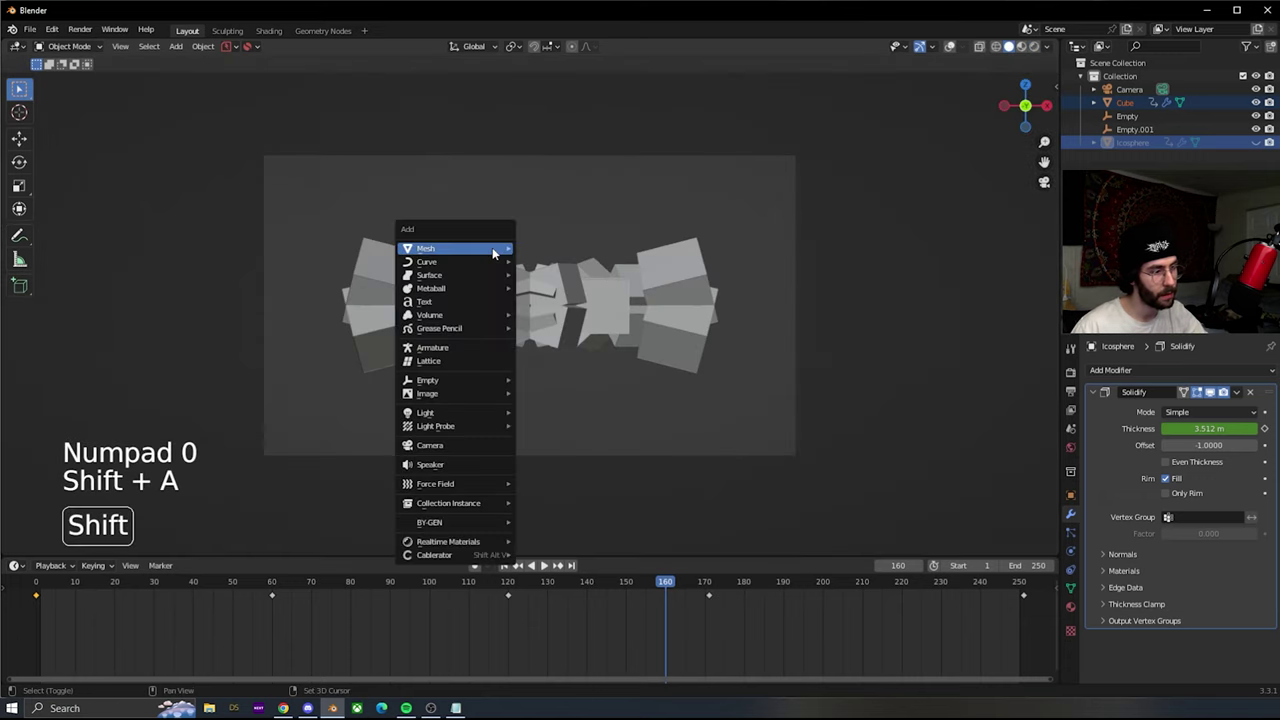
pyautogui.moveTo(494, 250)
pyautogui.click(551, 314)
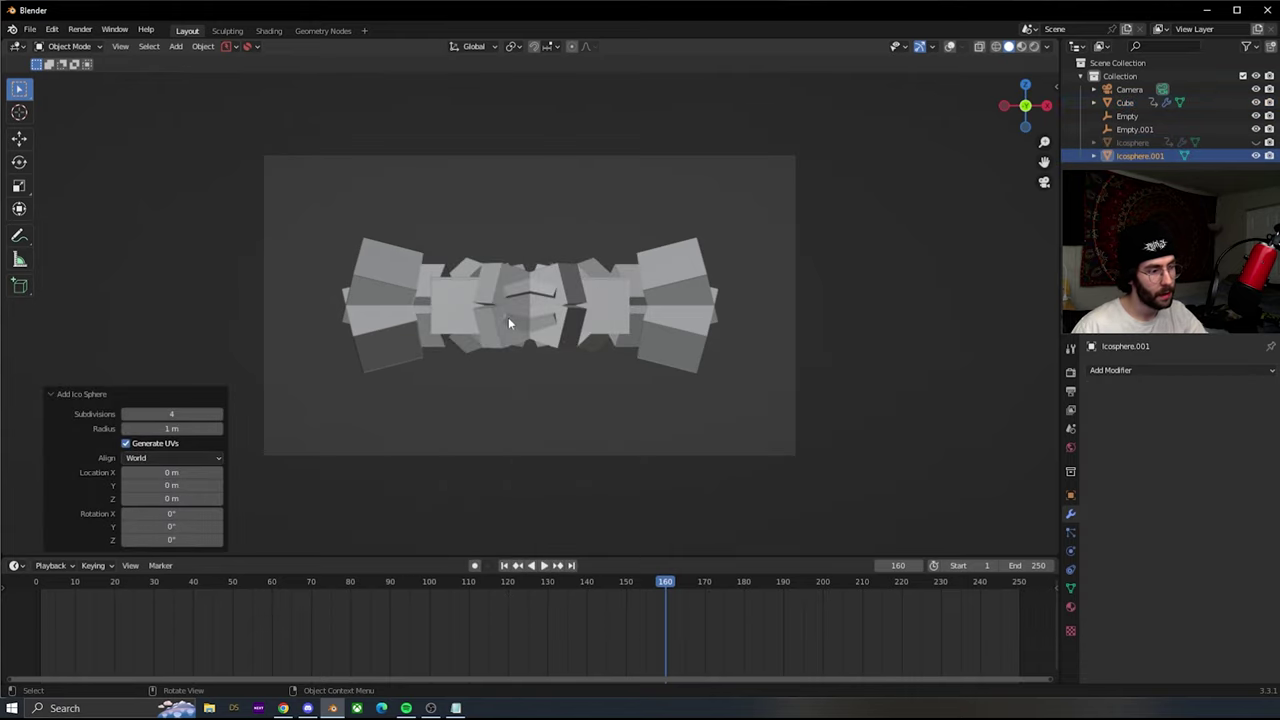
pyautogui.press('s')
pyautogui.click(773, 345)
# - Shade the new icosphere smooth, set its scale to 3.03, and preview in Rendered shading
pyautogui.rightClick(773, 345)
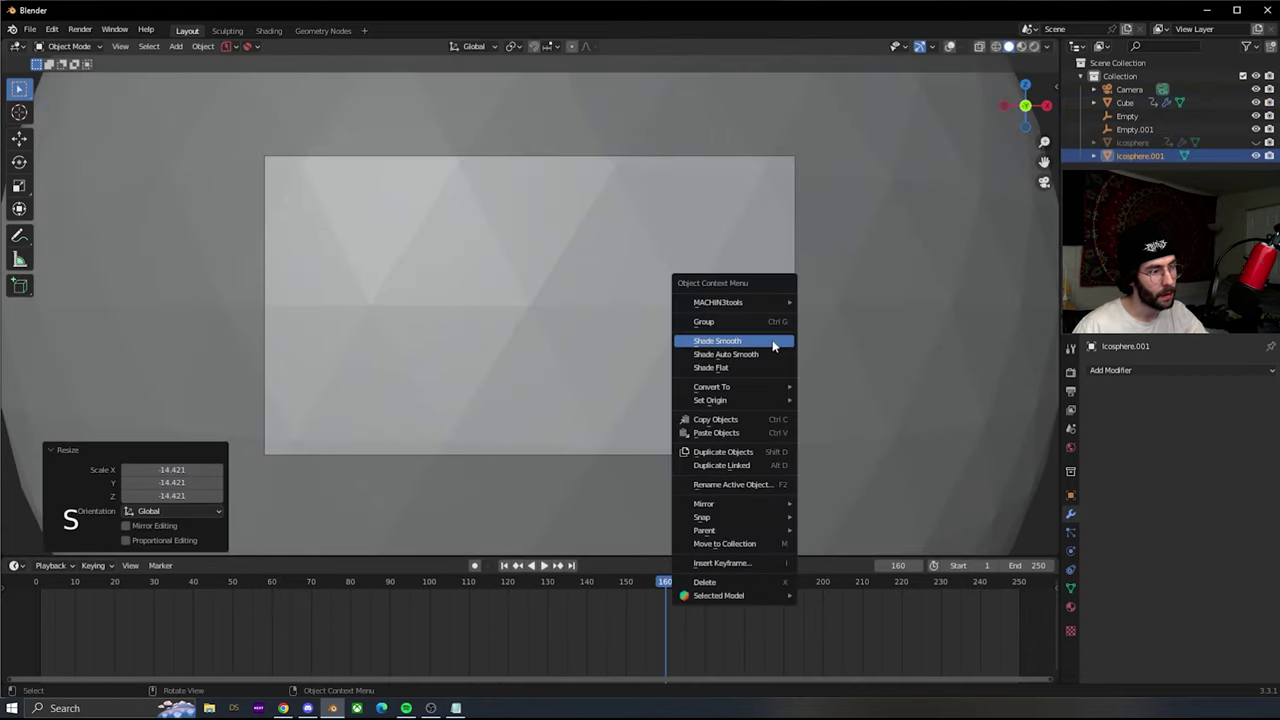
pyautogui.click(743, 340)
pyautogui.press('s')
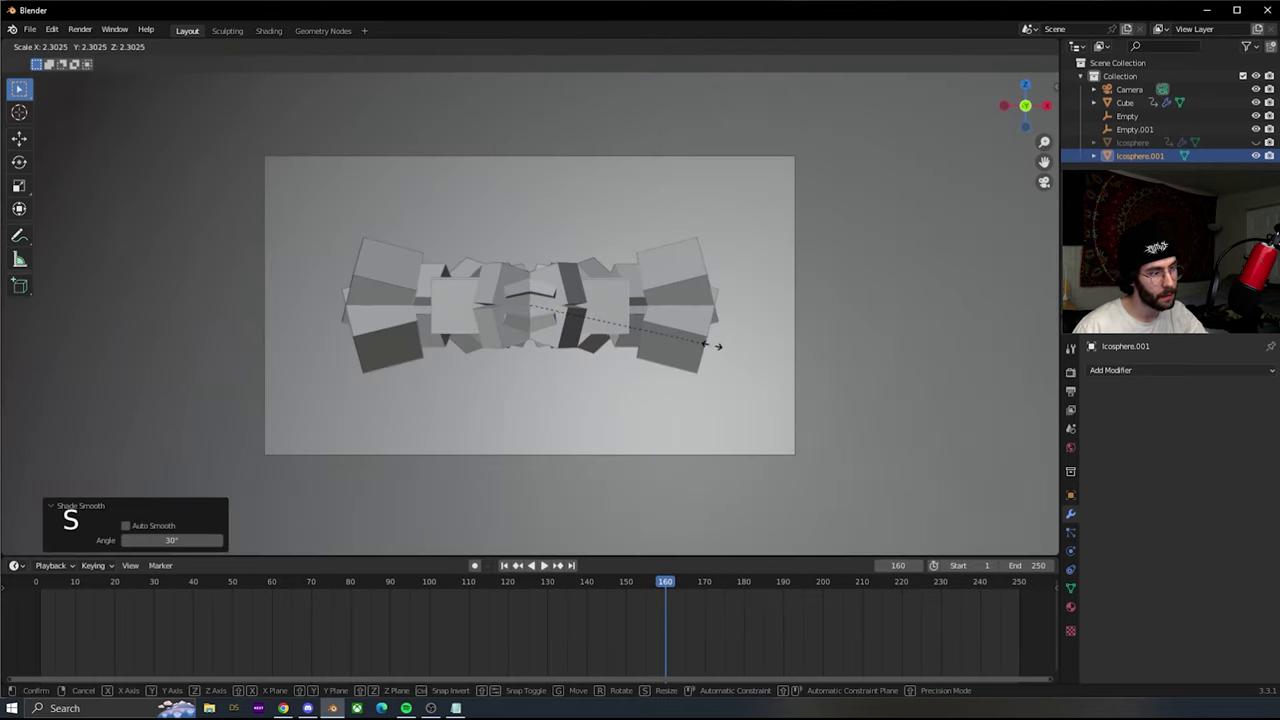
pyautogui.click(768, 374)
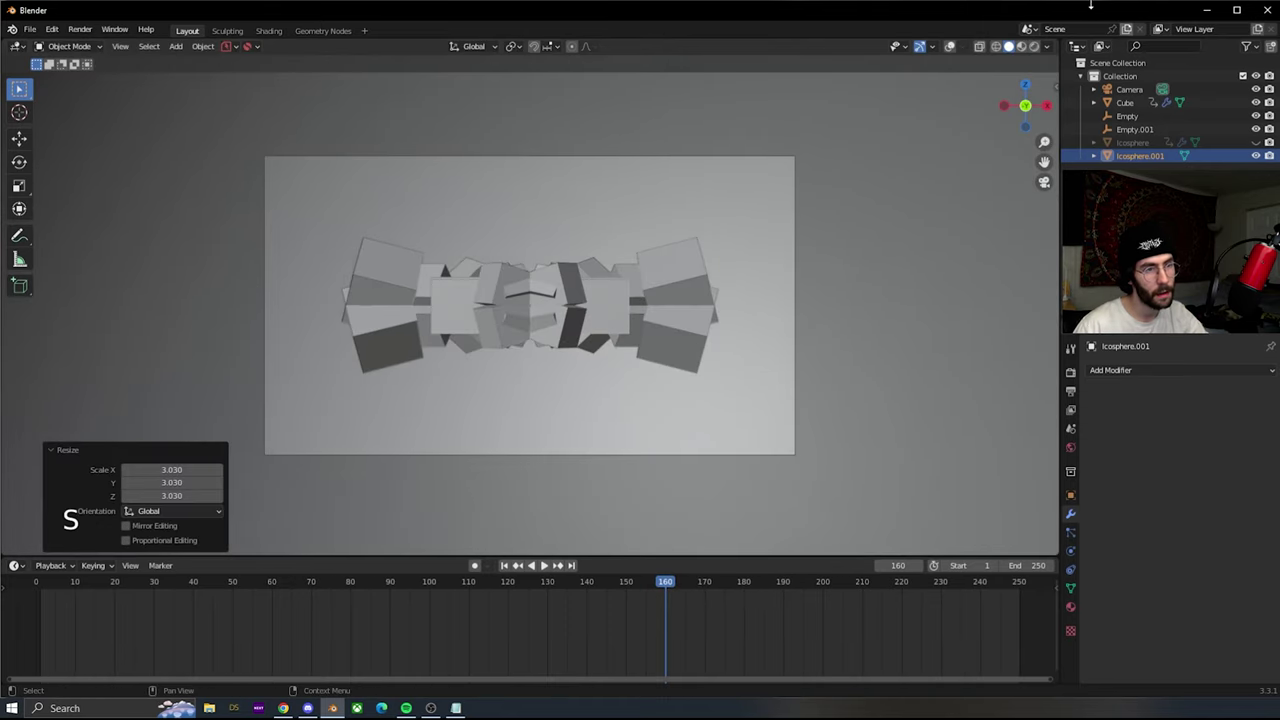
pyautogui.click(1034, 47)
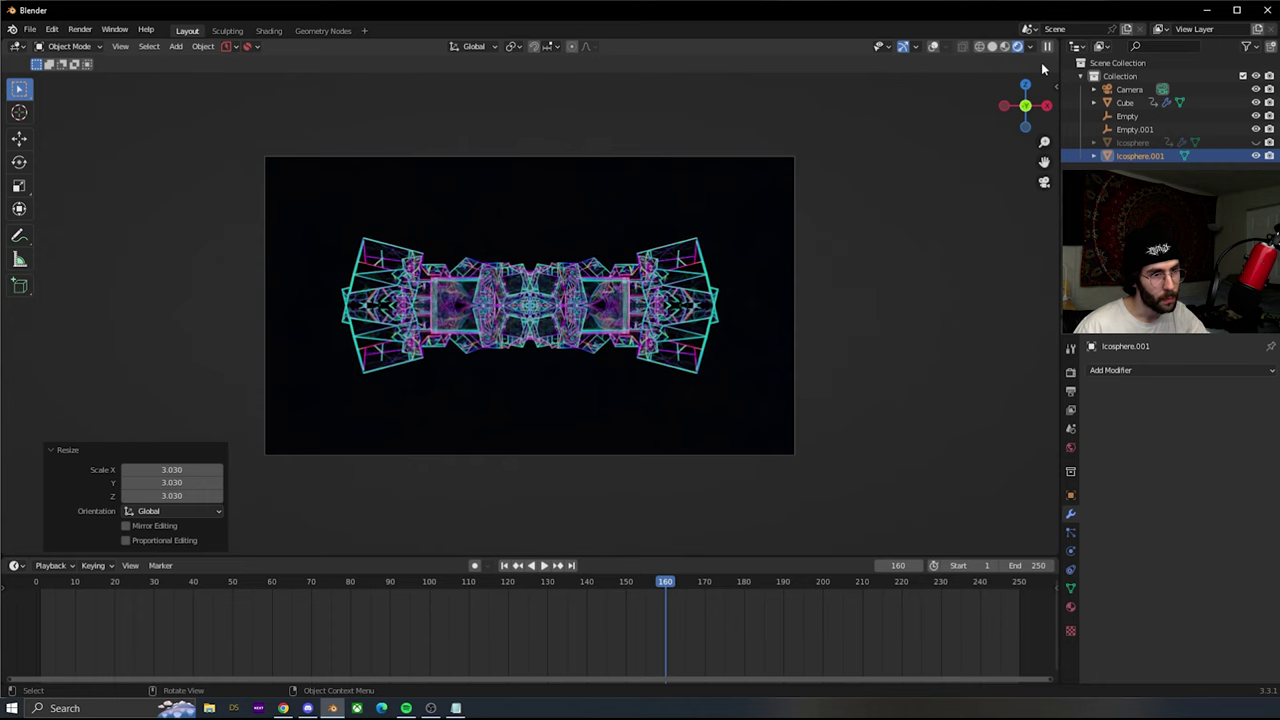
# - Give the new icosphere a new material with lowered roughness and Metallic 1.0
pyautogui.click(1071, 607)
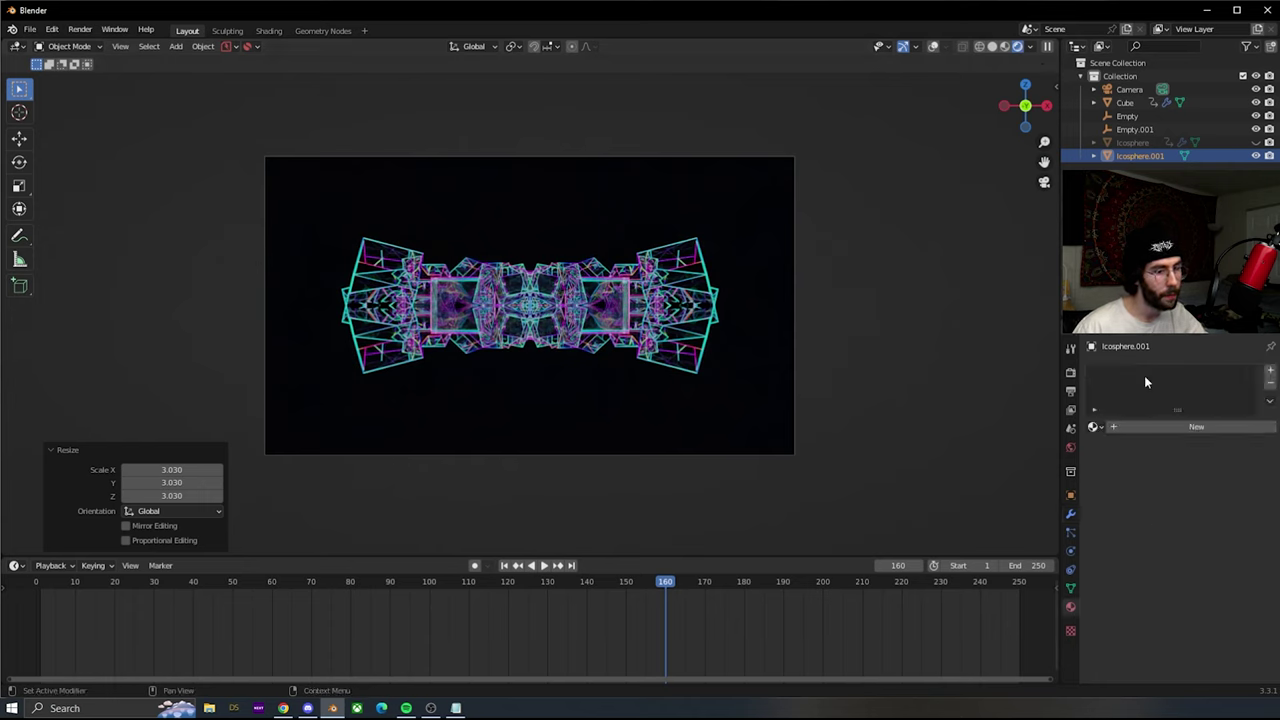
pyautogui.click(1143, 429)
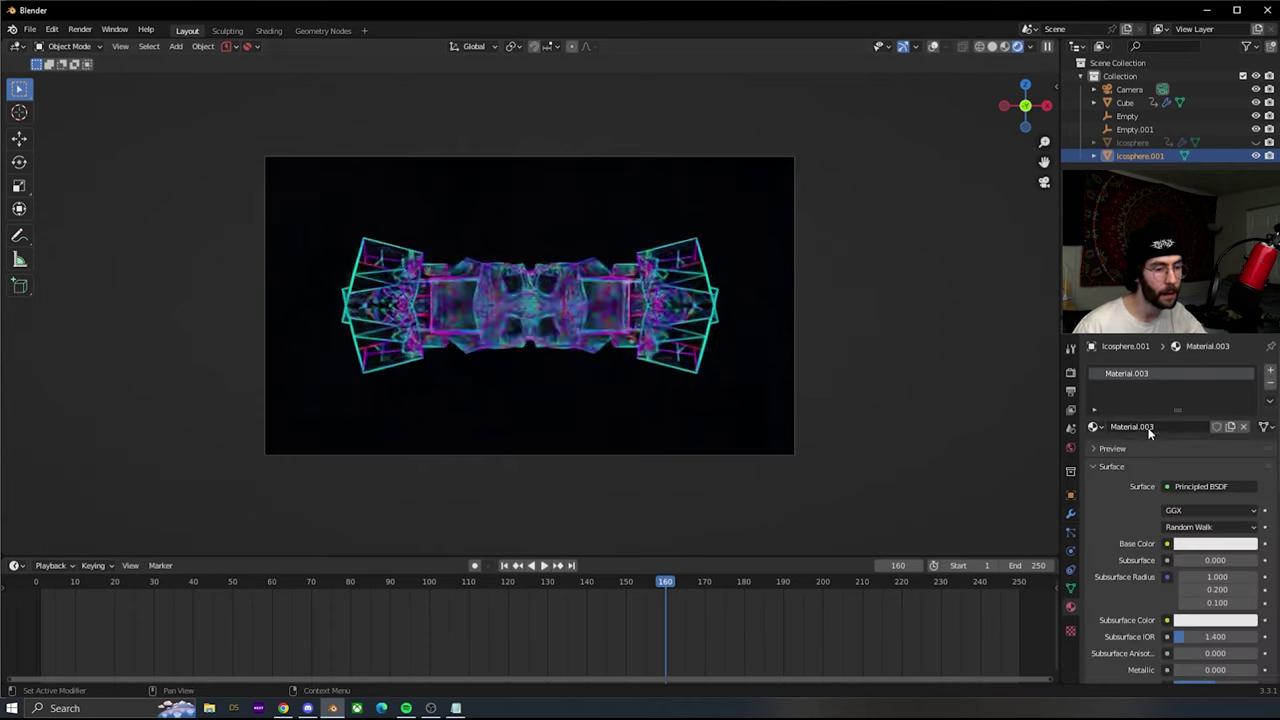
pyautogui.scroll(-5, 1112, 541)
pyautogui.moveTo(1184, 533)
pyautogui.mouseDown()
pyautogui.moveTo(1150, 533)
pyautogui.moveTo(1175, 538)
pyautogui.mouseUp()
pyautogui.moveTo(1183, 484); pyautogui.dragTo(1258, 484)
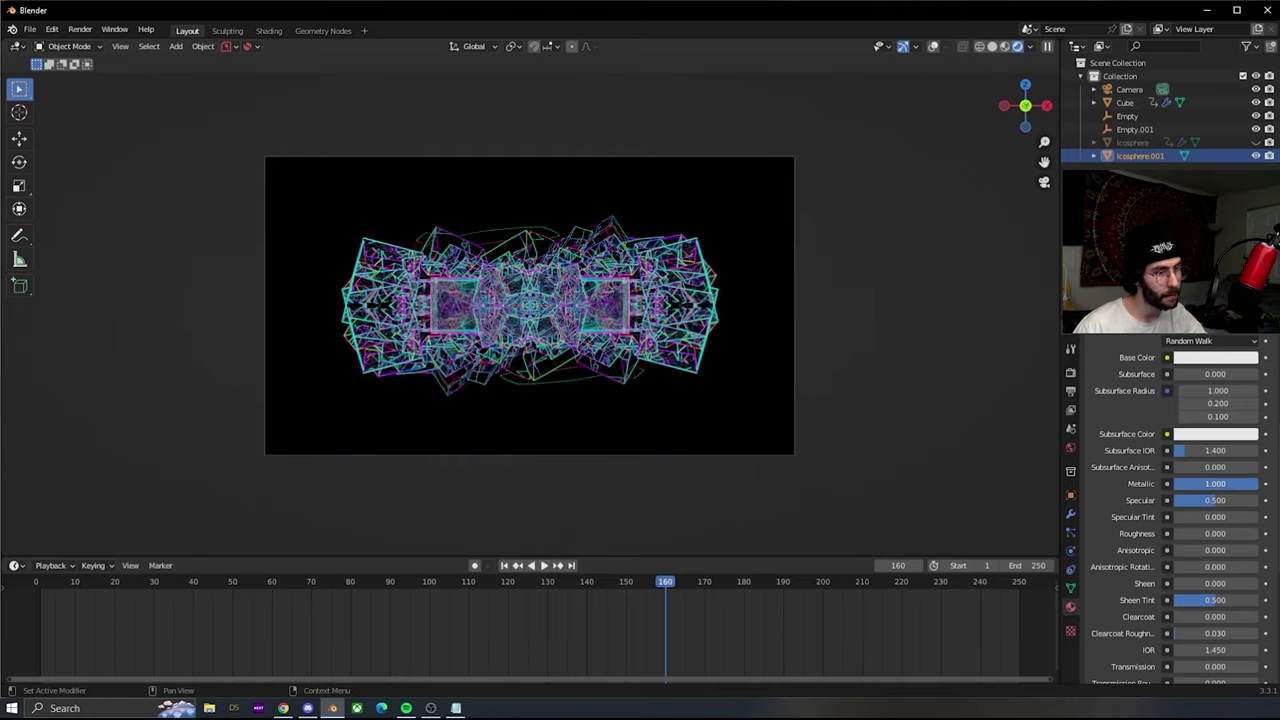
# - Preview the animation, then shrink the icosphere by 0.974 and nudge its position slightly
pyautogui.press('space')
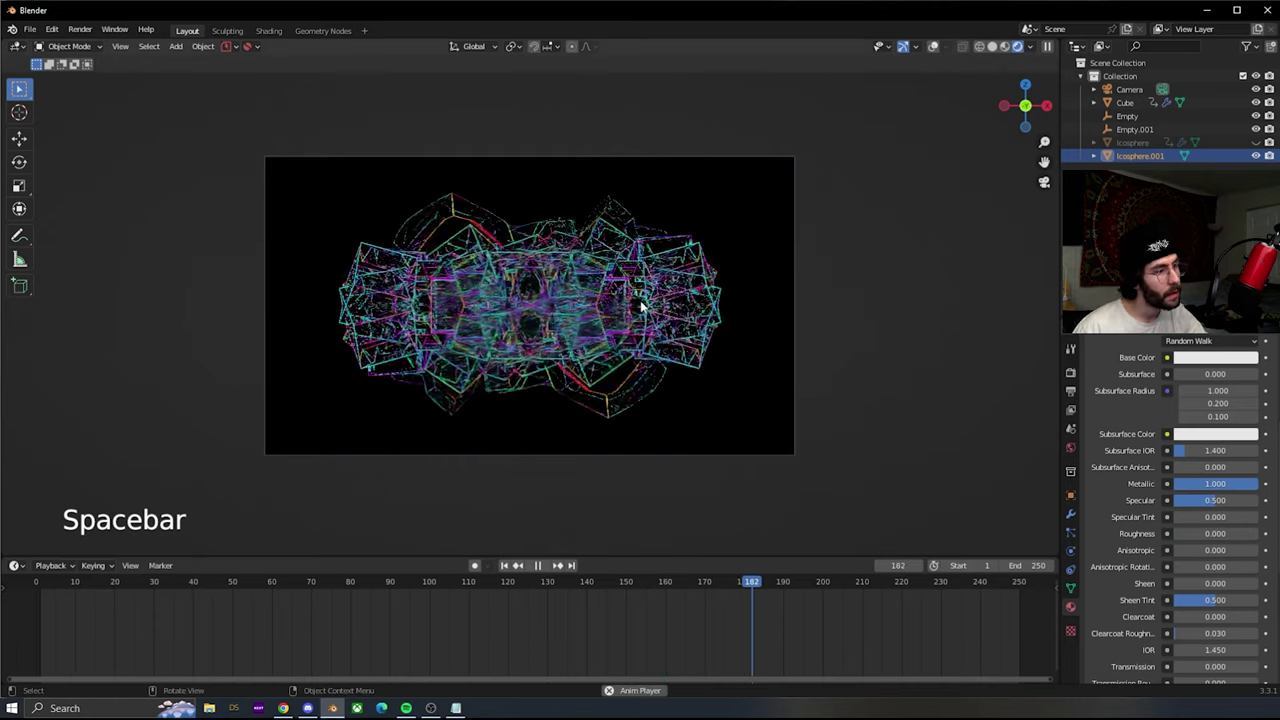
pyautogui.press('space')
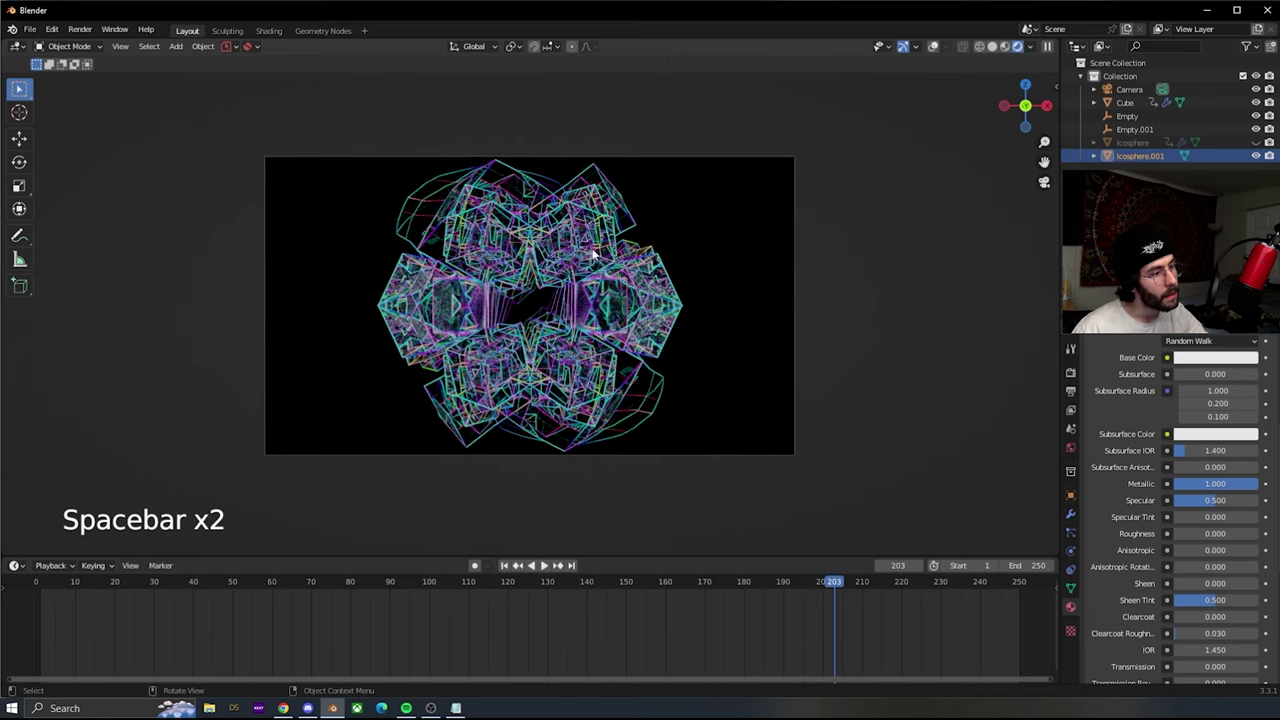
pyautogui.click(933, 47)
pyautogui.press('s')
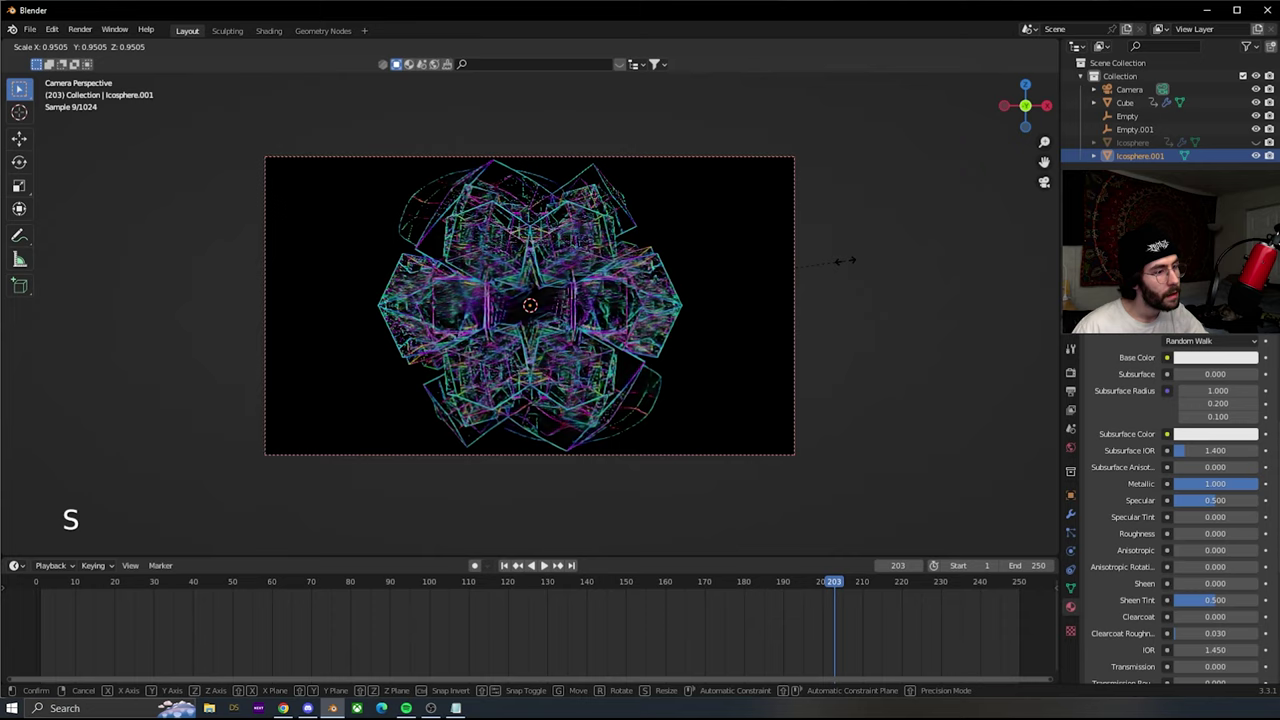
pyautogui.click(851, 262)
pyautogui.press('g')
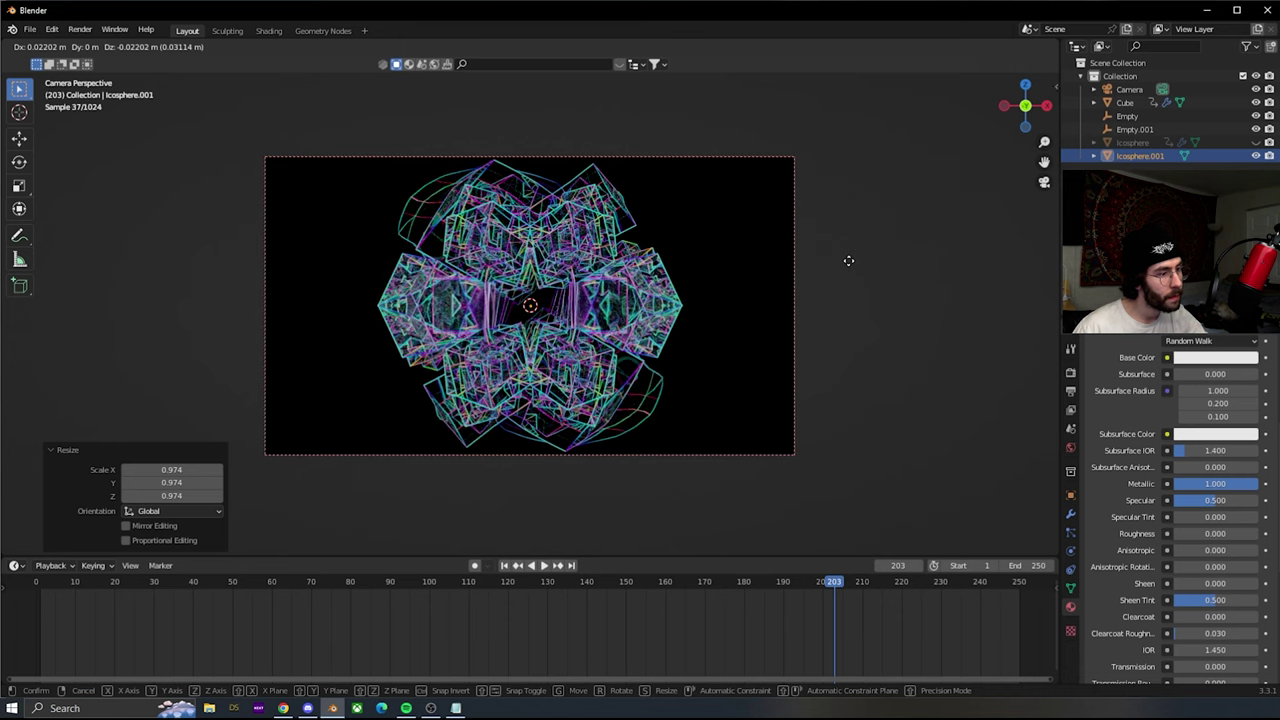
pyautogui.click(849, 262)
# - Add a Subdivision Surface modifier to the icosphere and preview the animation
pyautogui.click(1070, 513)
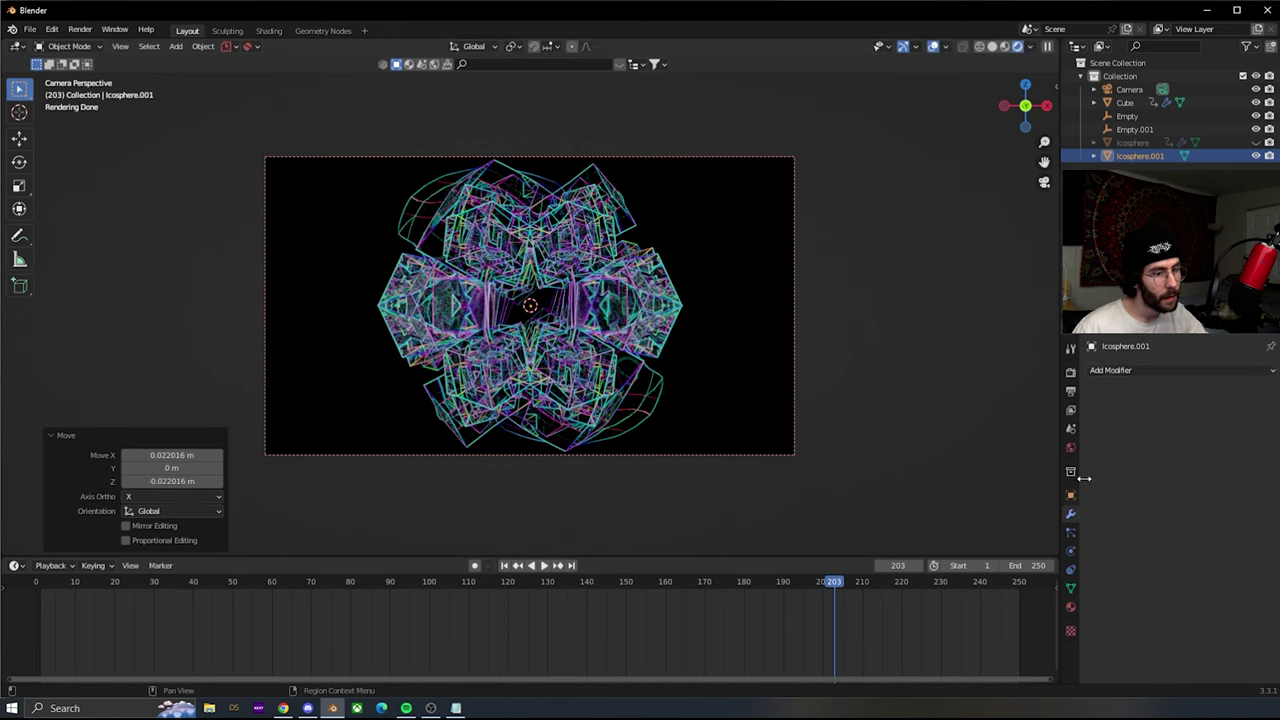
pyautogui.click(1113, 371)
pyautogui.click(1036, 612)
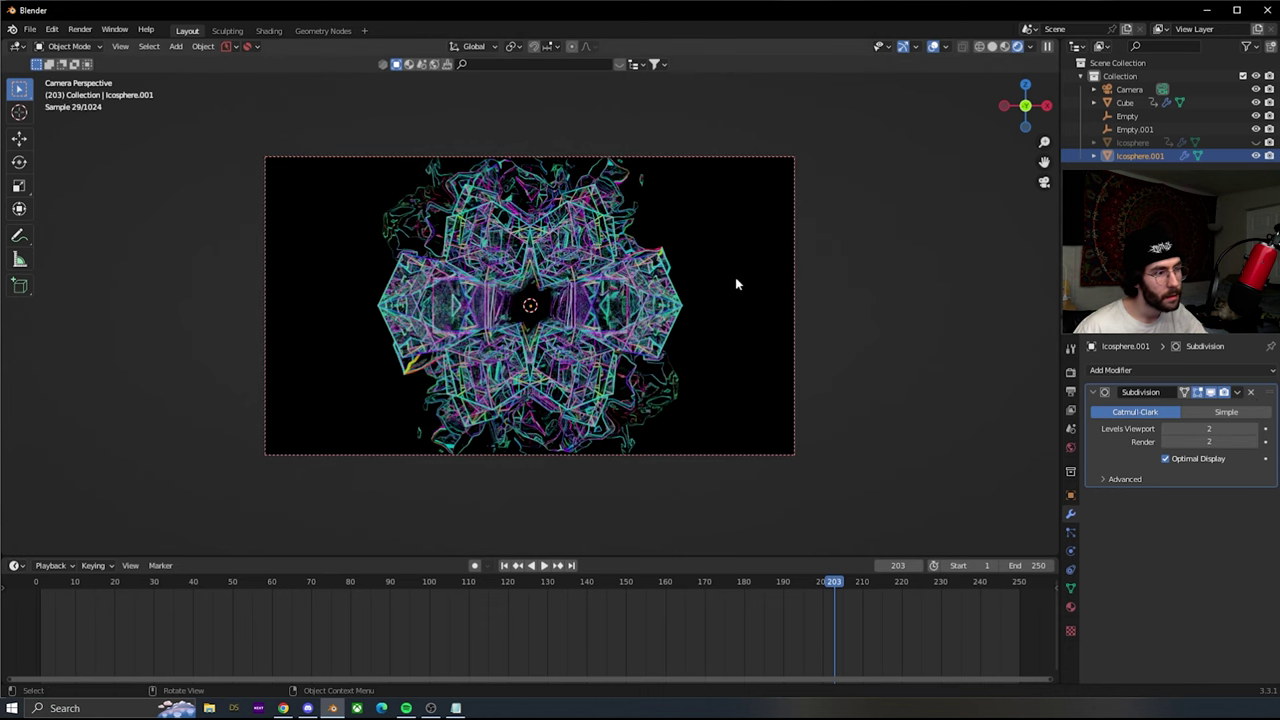
pyautogui.press('space')
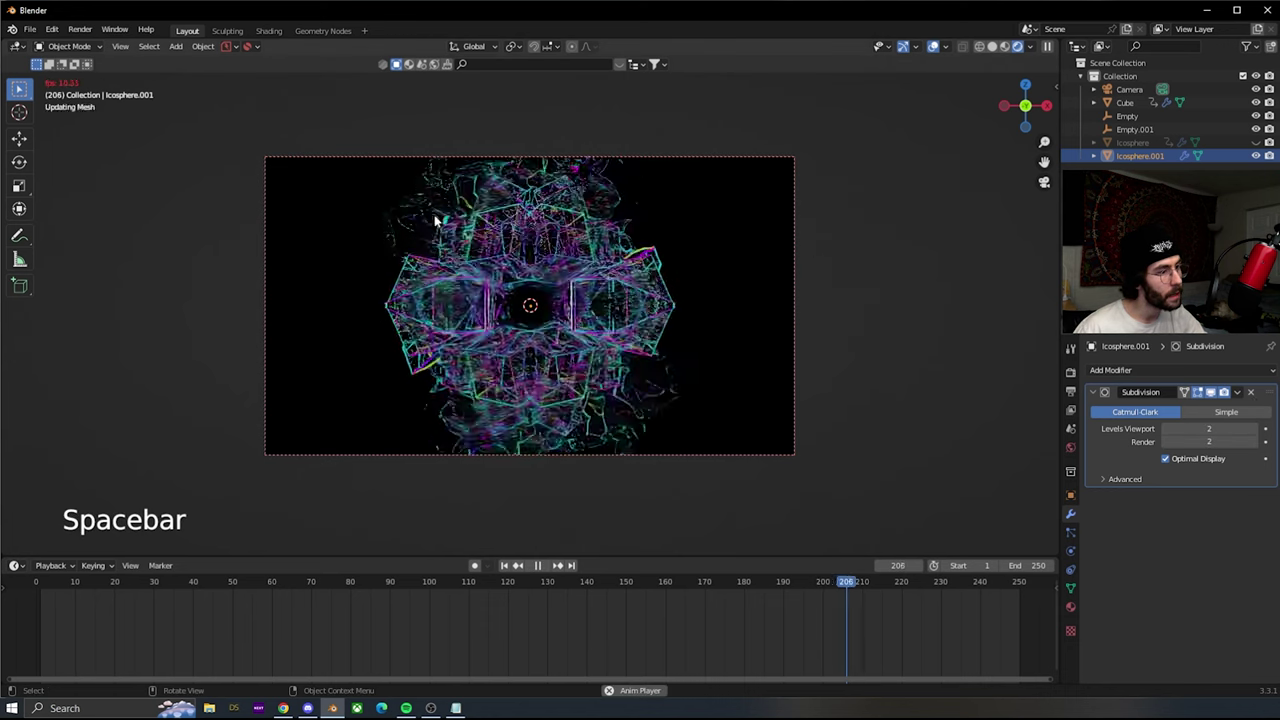
pyautogui.press('space')
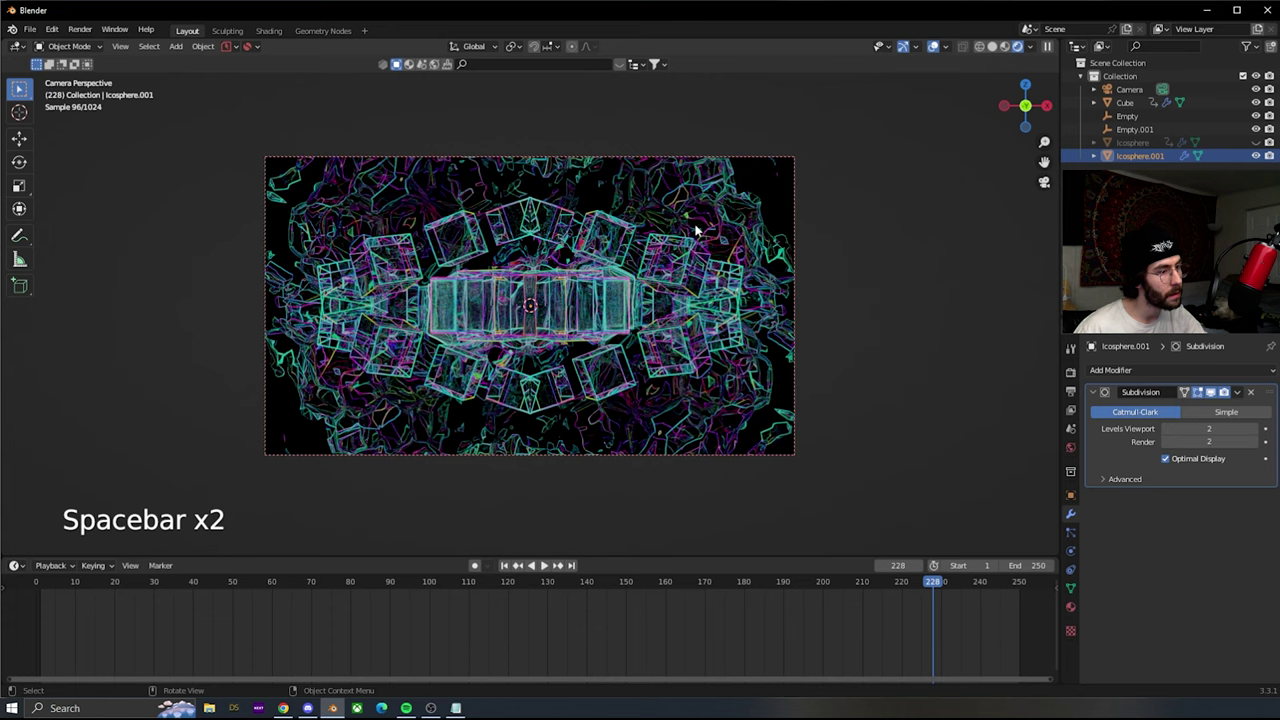
pyautogui.press('space')
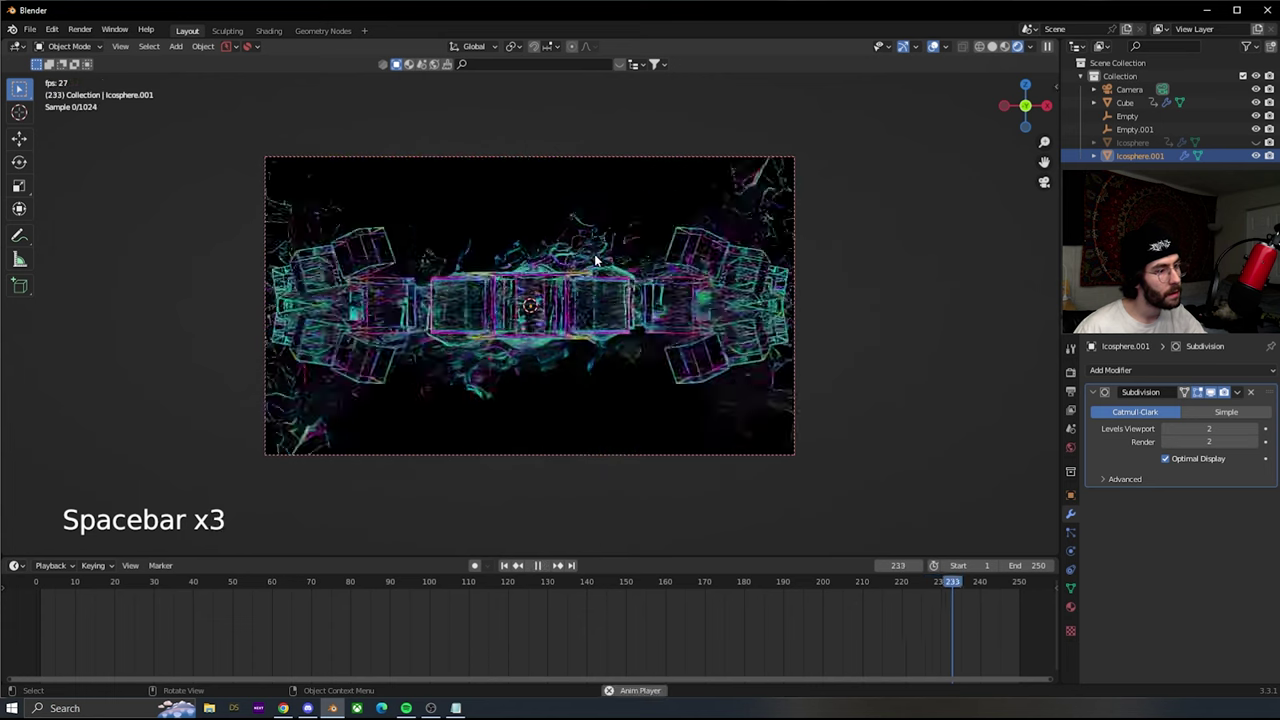
pyautogui.press('space')
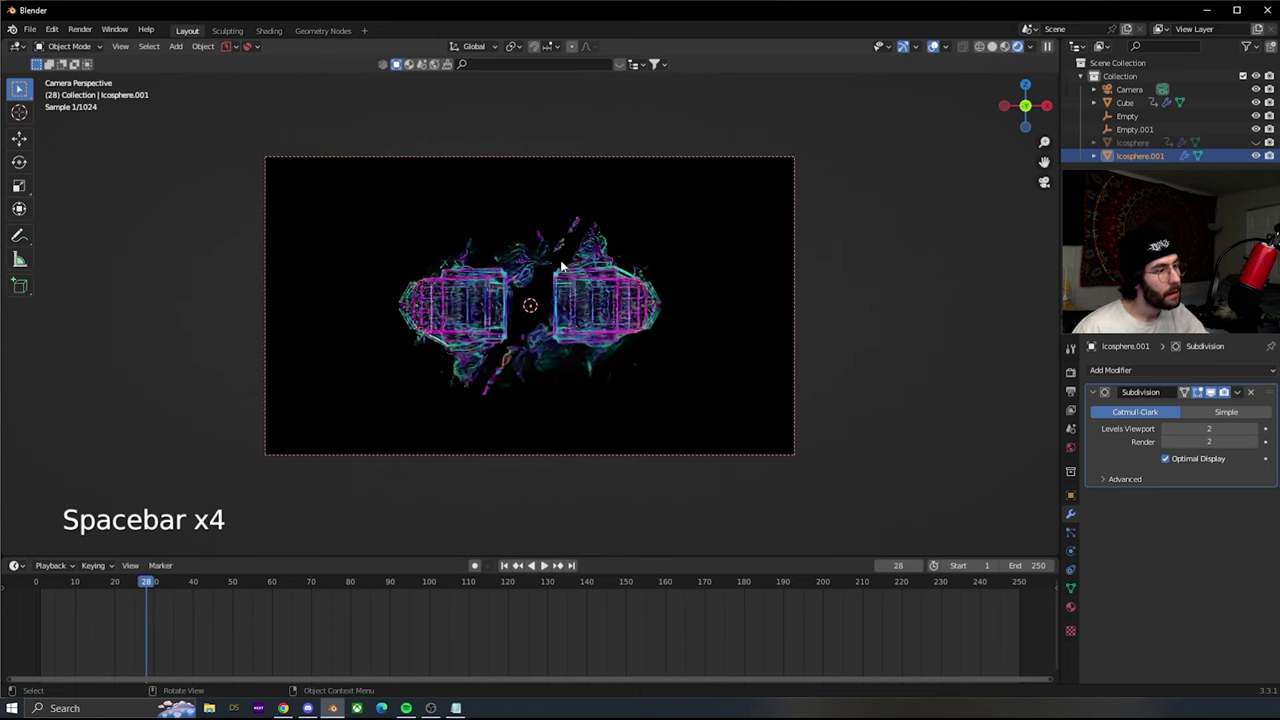
# - Move the icosphere slightly, then try enlarging it and undo the resize
pyautogui.press('g')
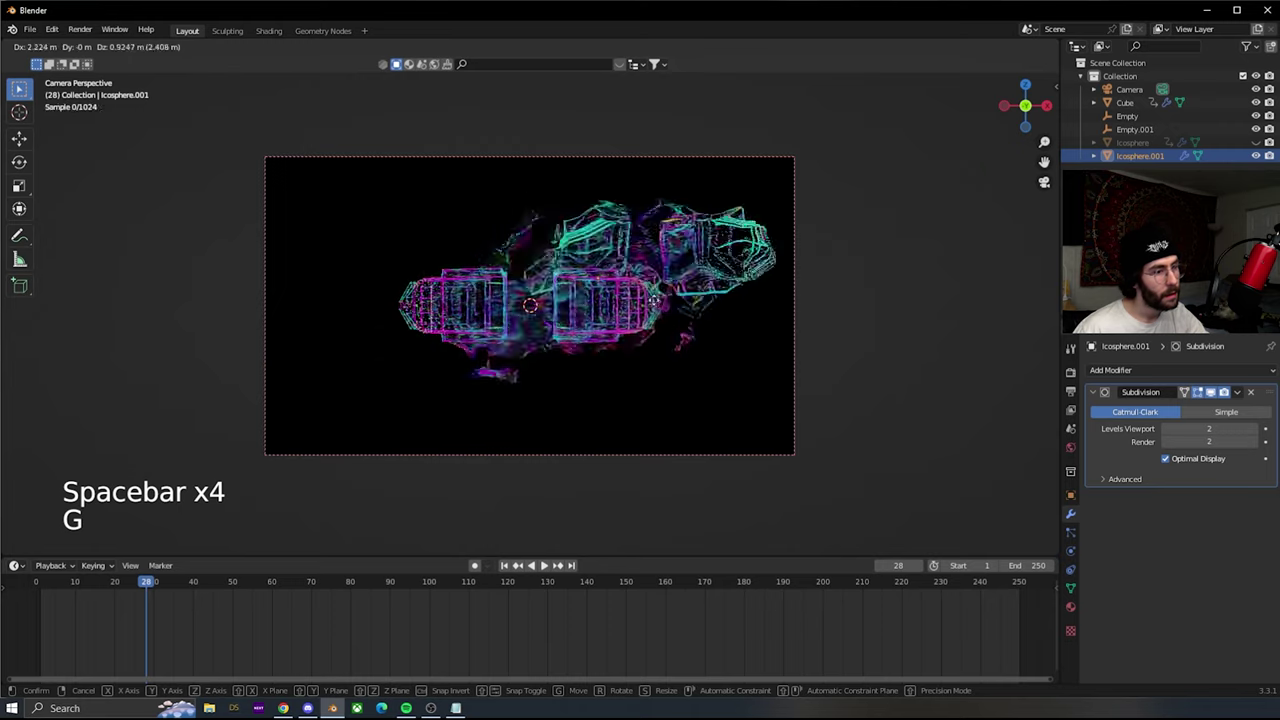
pyautogui.click(585, 332)
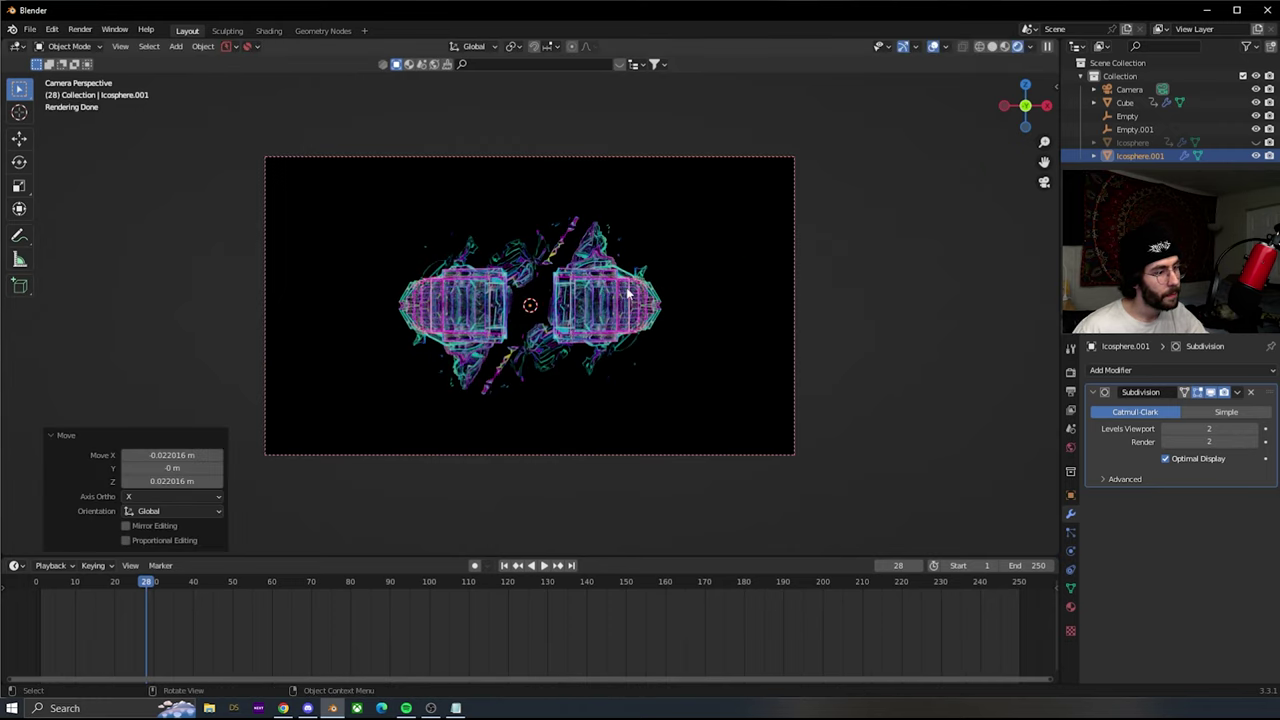
pyautogui.press('s')
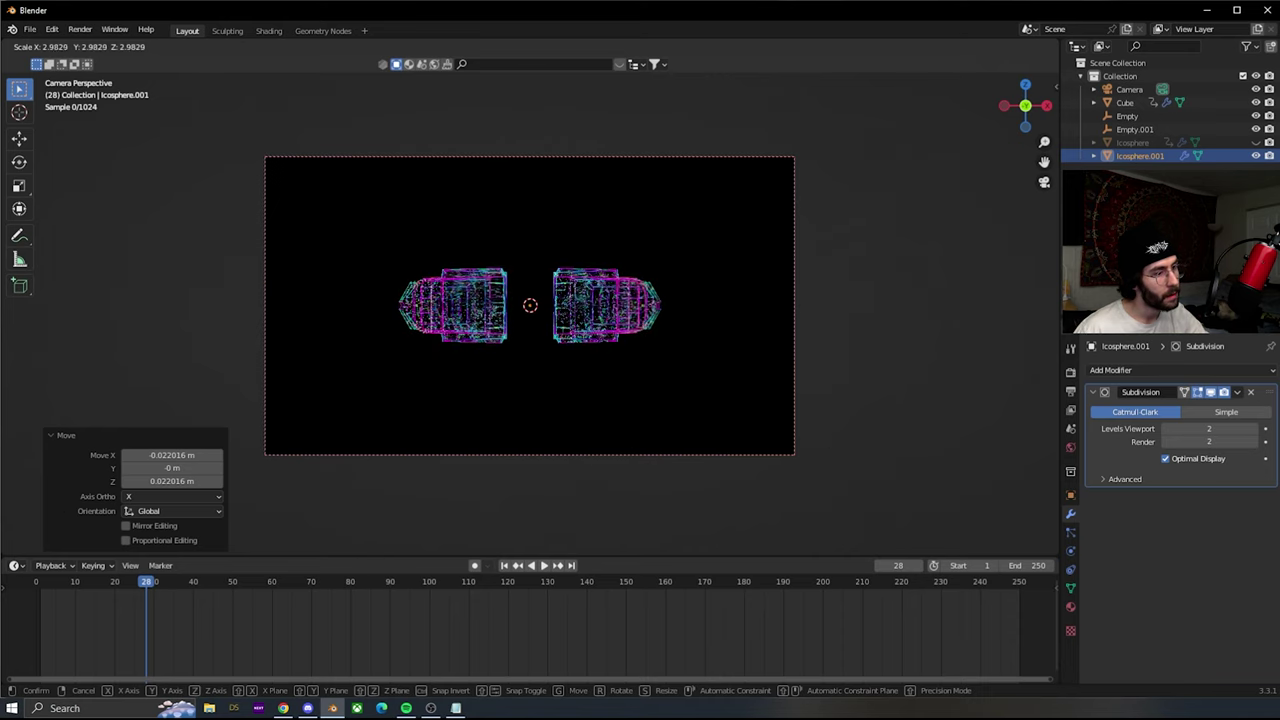
pyautogui.click(646, 324)
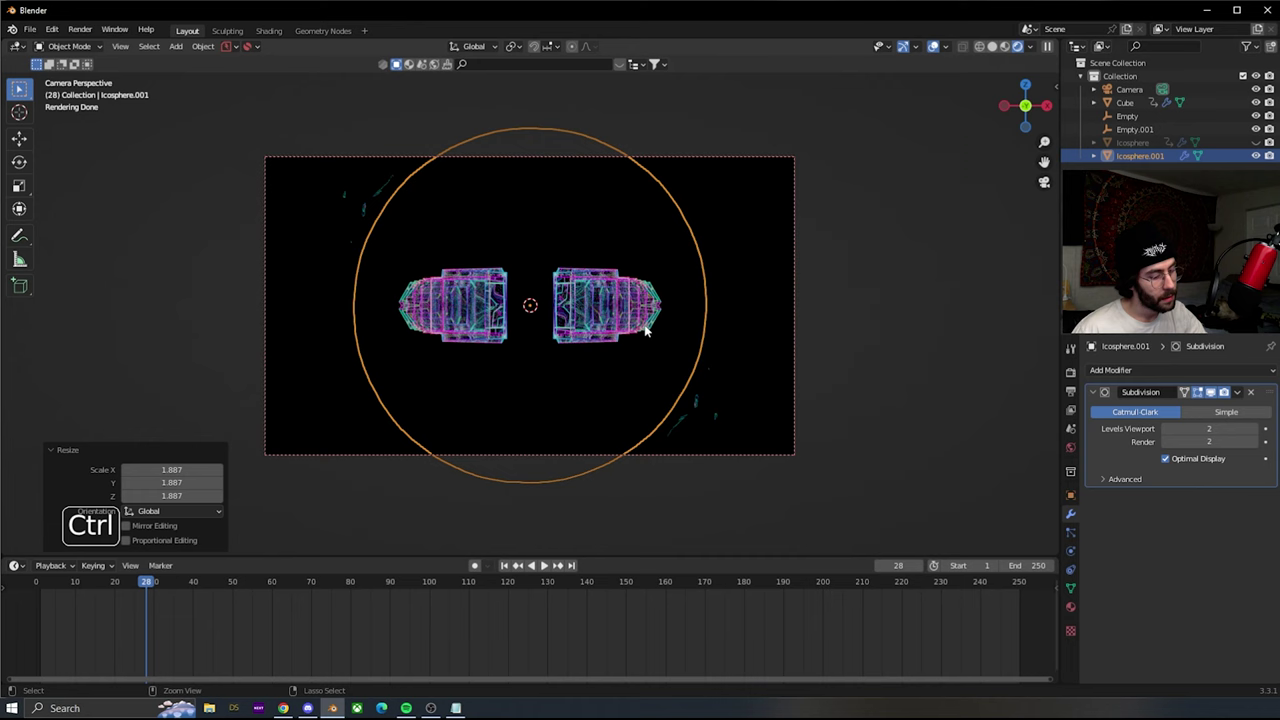
pyautogui.hotkey('ctrl', 'z')
# - Check the scene from the camera in Rendered shading, play it, and settle on frame 156
pyautogui.click(992, 46)
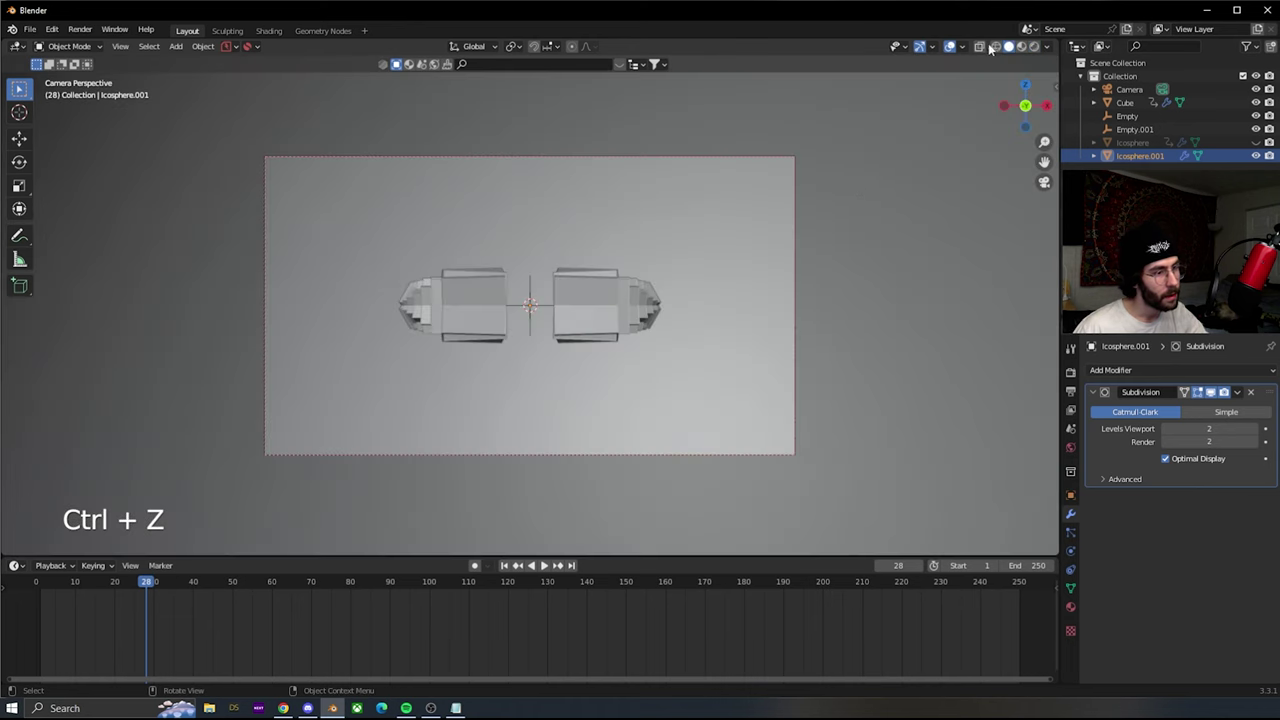
pyautogui.moveTo(900, 150); pyautogui.dragTo(836, 188, button='middle')
pyautogui.scroll(-5, 790, 200)
pyautogui.moveTo(751, 214); pyautogui.dragTo(494, 274, button='middle')
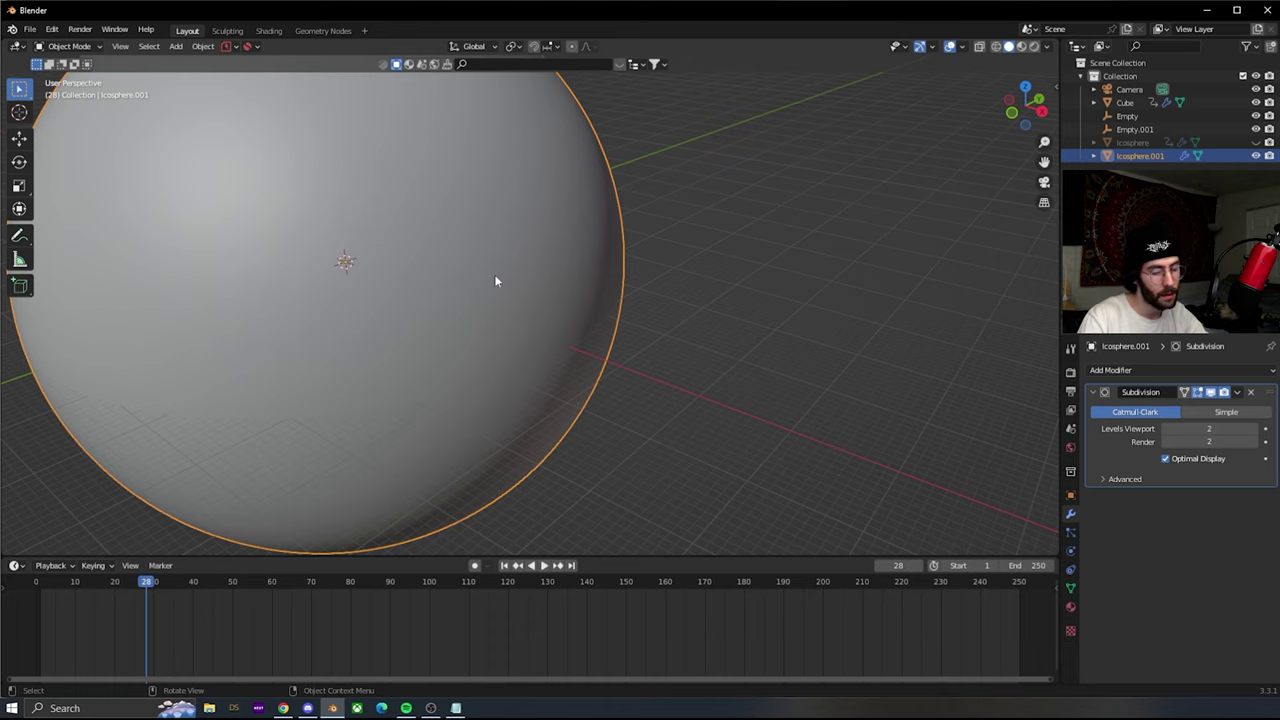
pyautogui.press('KP_0')
pyautogui.click(1035, 47)
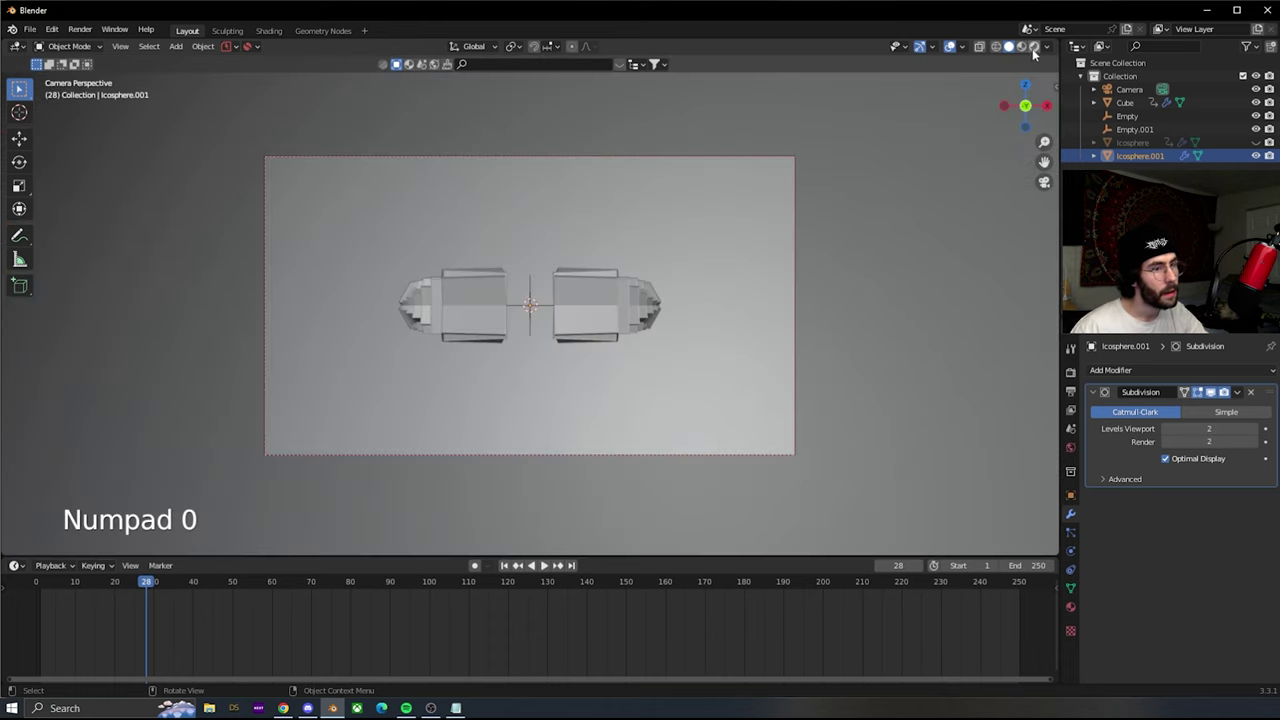
pyautogui.press('space')
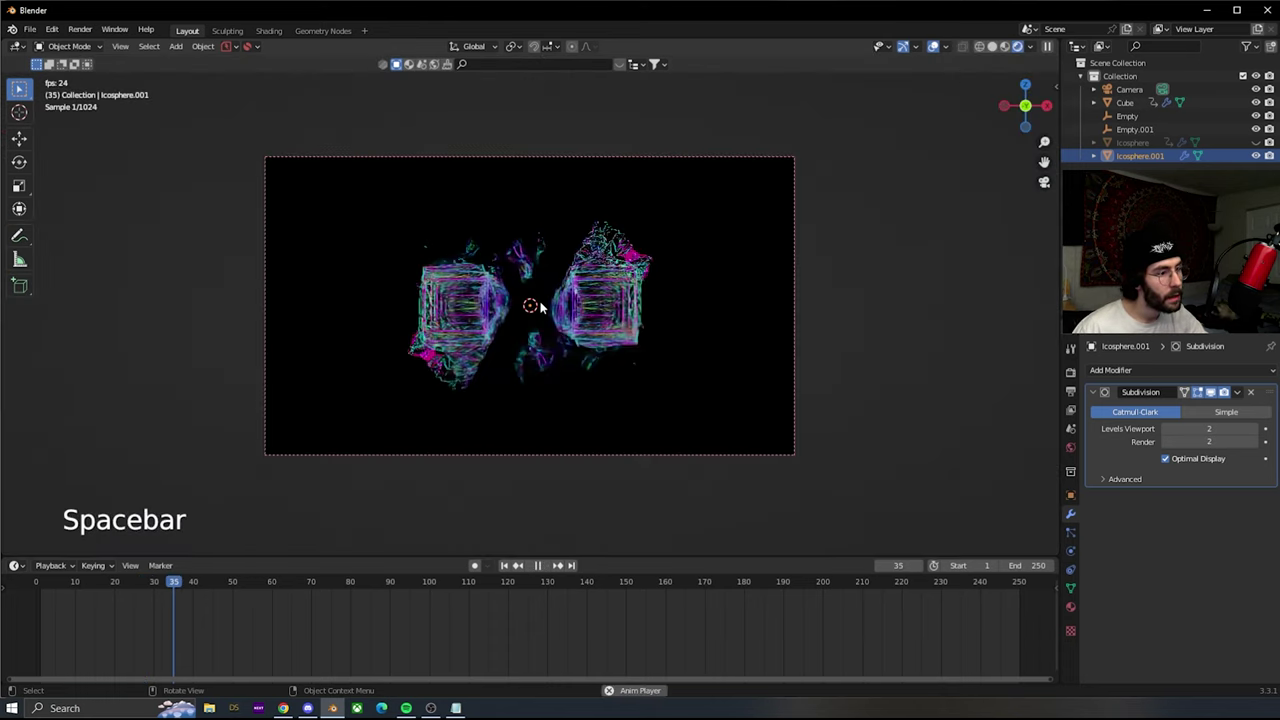
pyautogui.press('space')
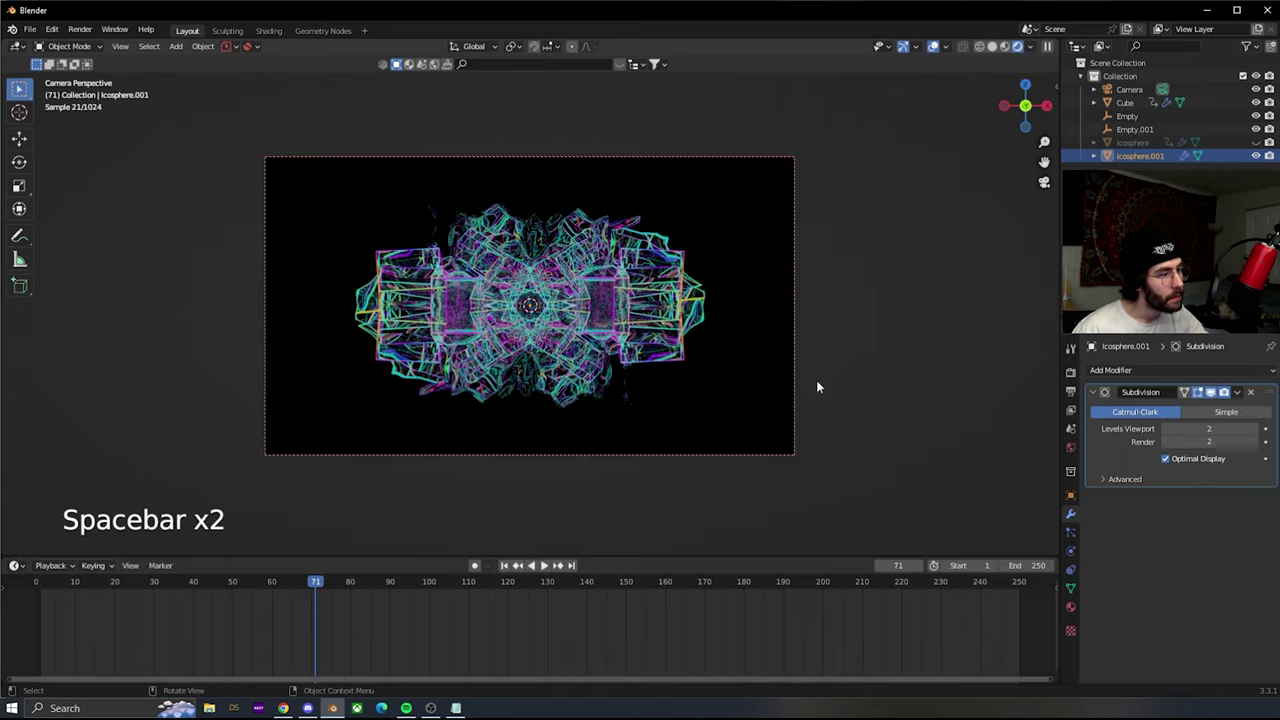
pyautogui.scroll(-1, 817, 386)
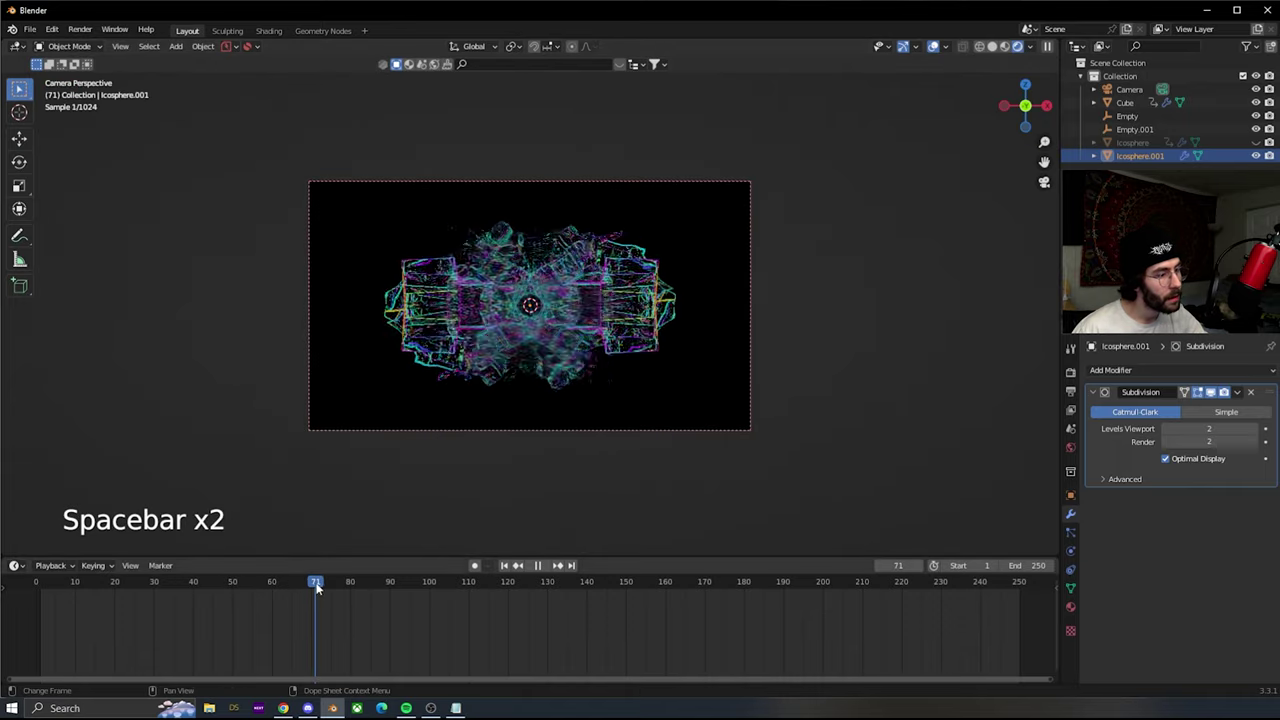
pyautogui.moveTo(316, 588); pyautogui.dragTo(650, 625)
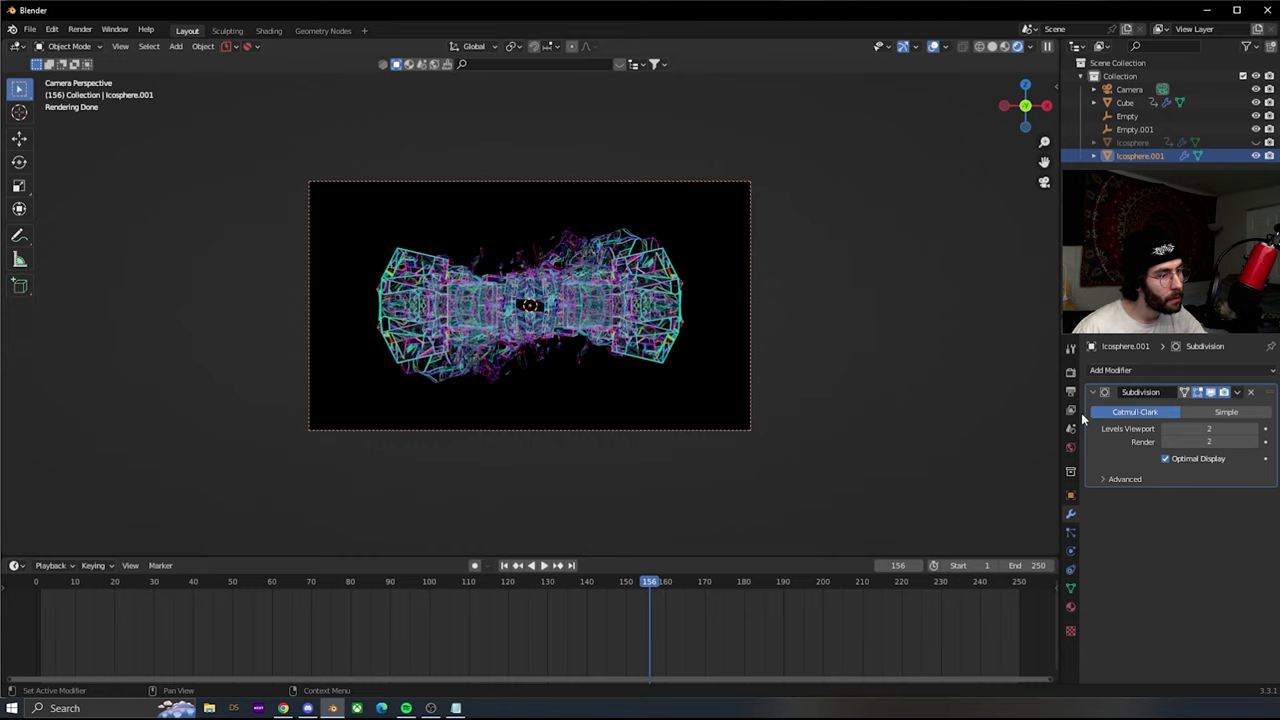
# - Point the render output path to the Desktop folder 'galss orb distort'
pyautogui.click(1070, 373)
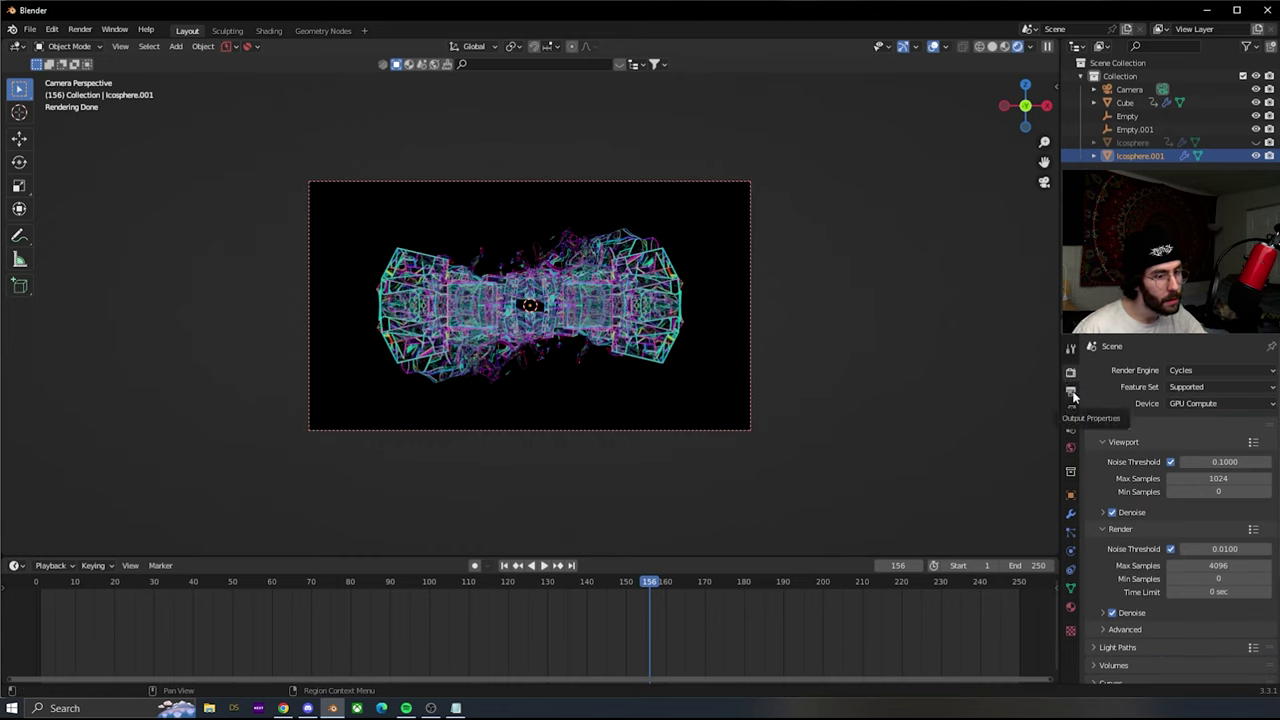
pyautogui.click(1071, 392)
pyautogui.scroll(-4, 1127, 465)
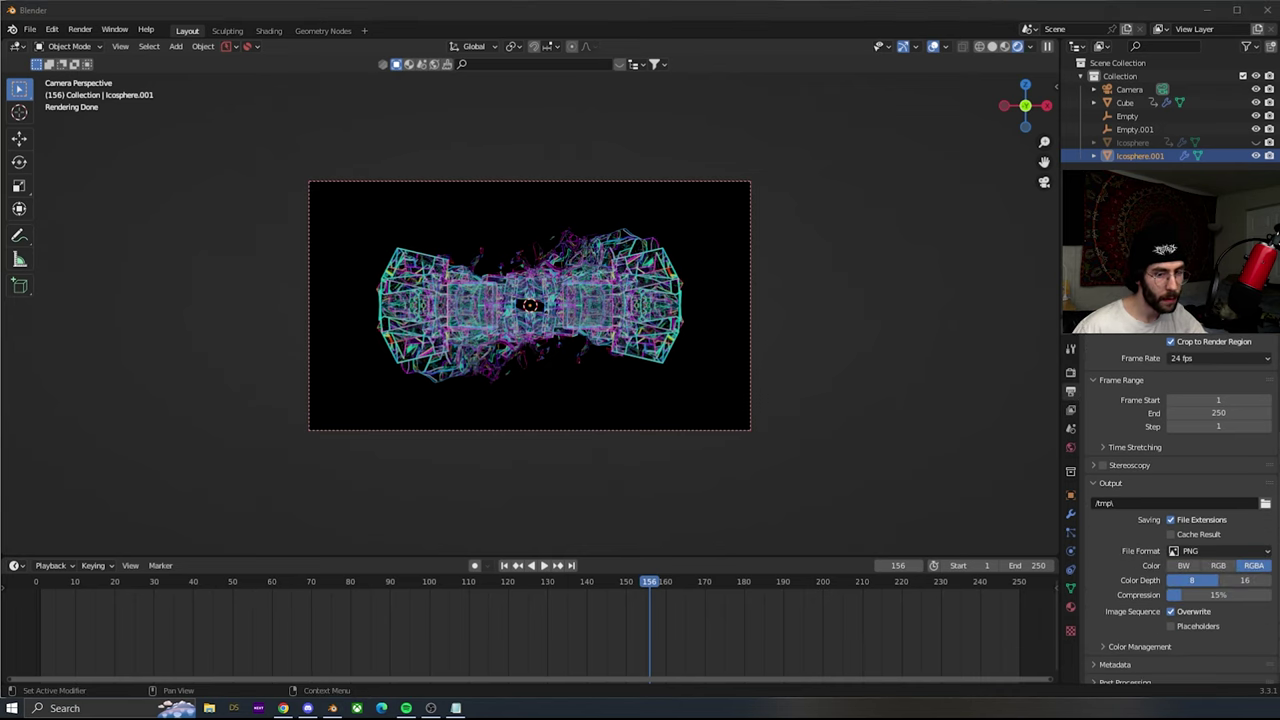
pyautogui.click(1262, 466)
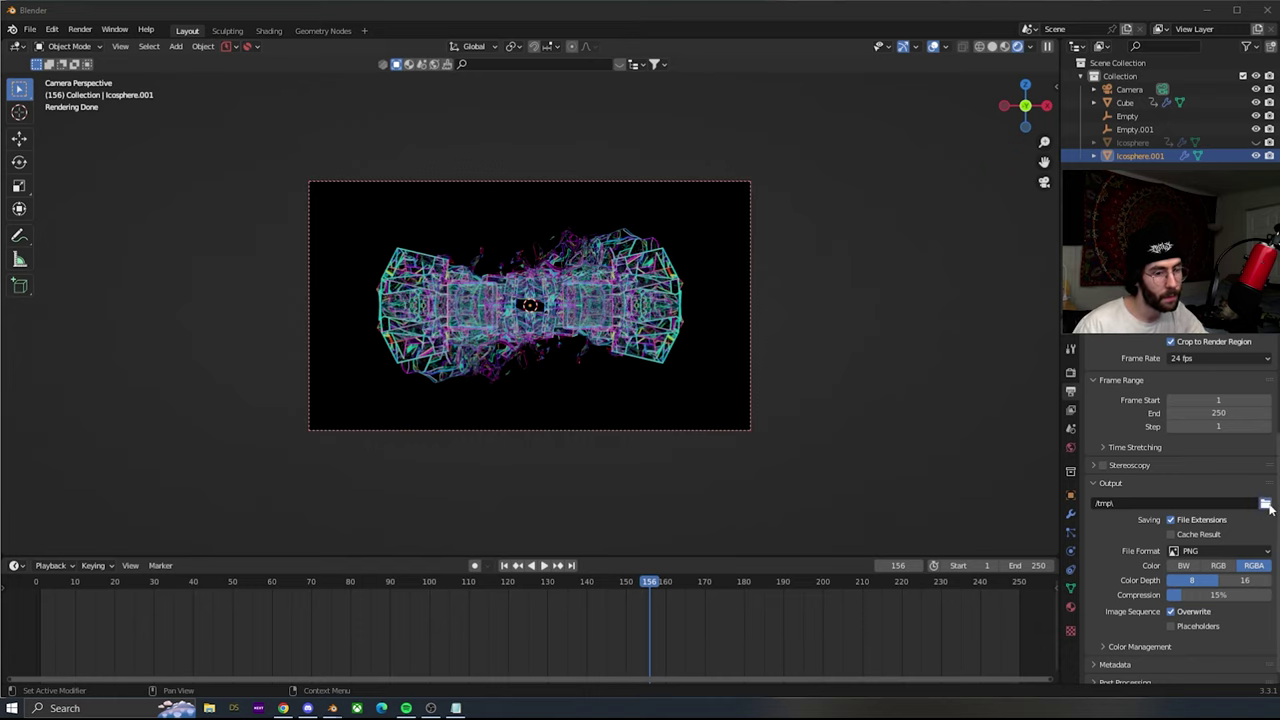
pyautogui.click(1266, 505)
pyautogui.click(336, 248)
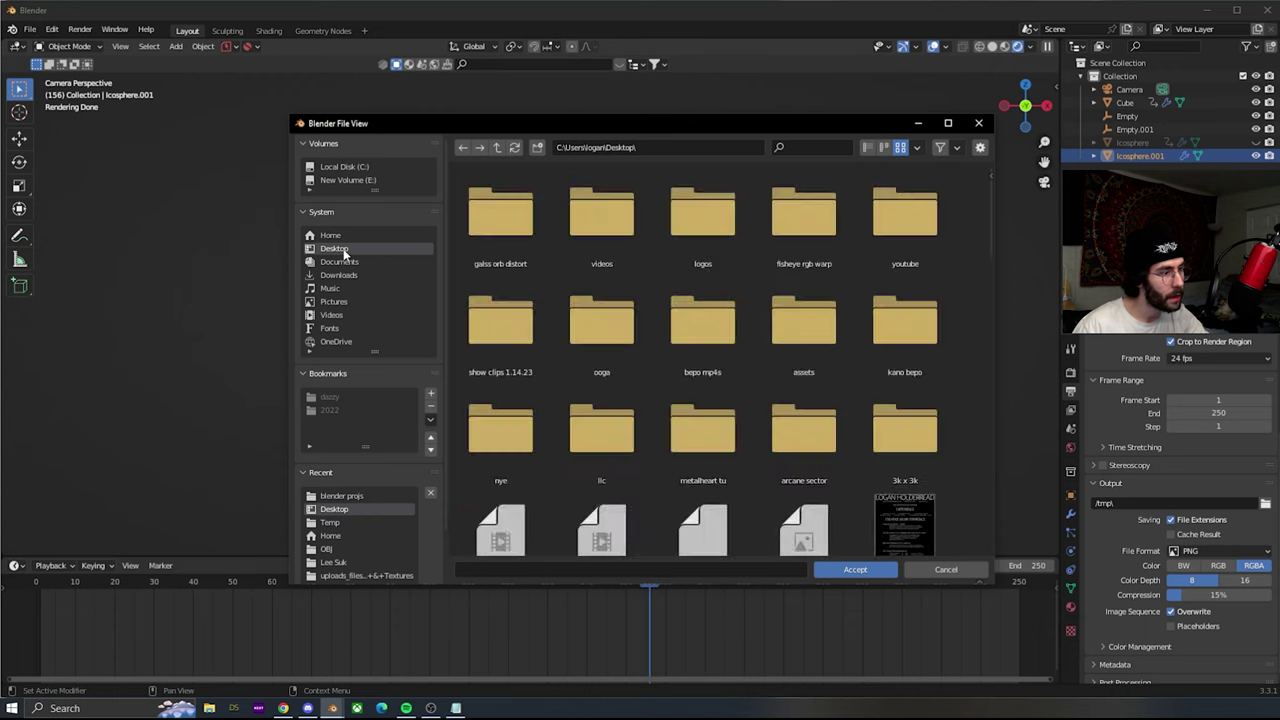
pyautogui.doubleClick(521, 208)
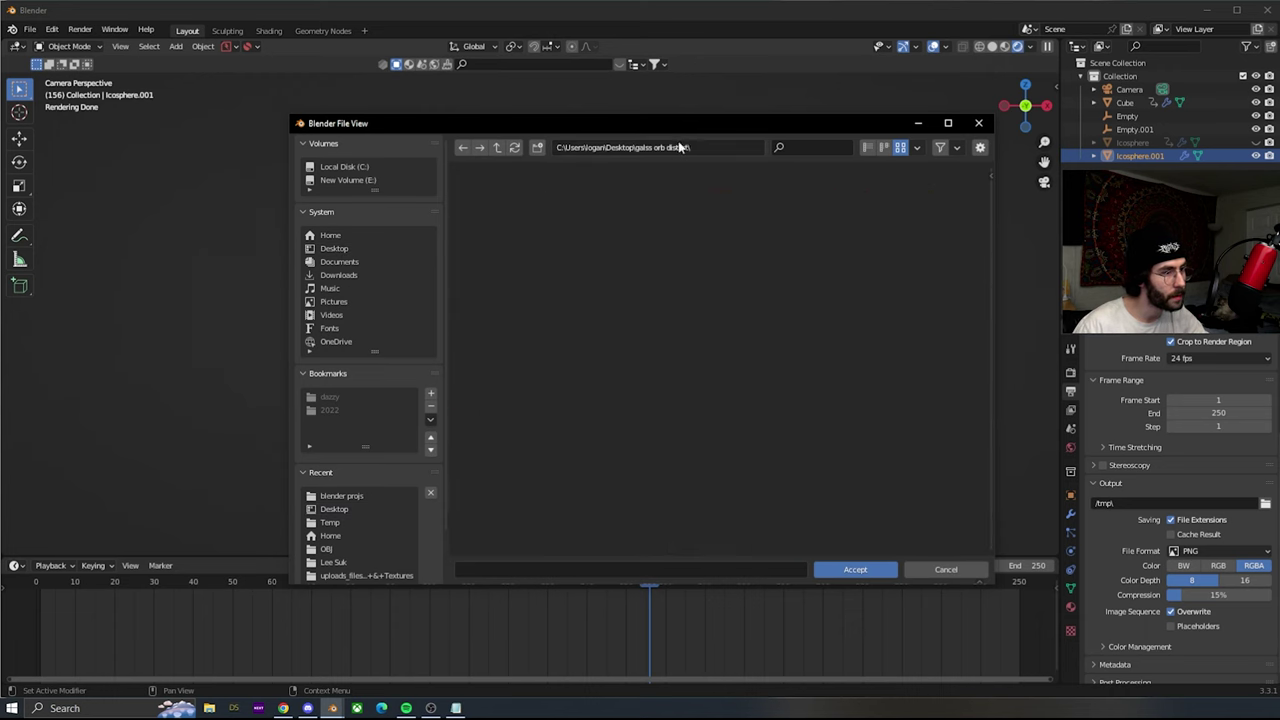
pyautogui.click(853, 569)
pyautogui.scroll(-1, 1227, 545)
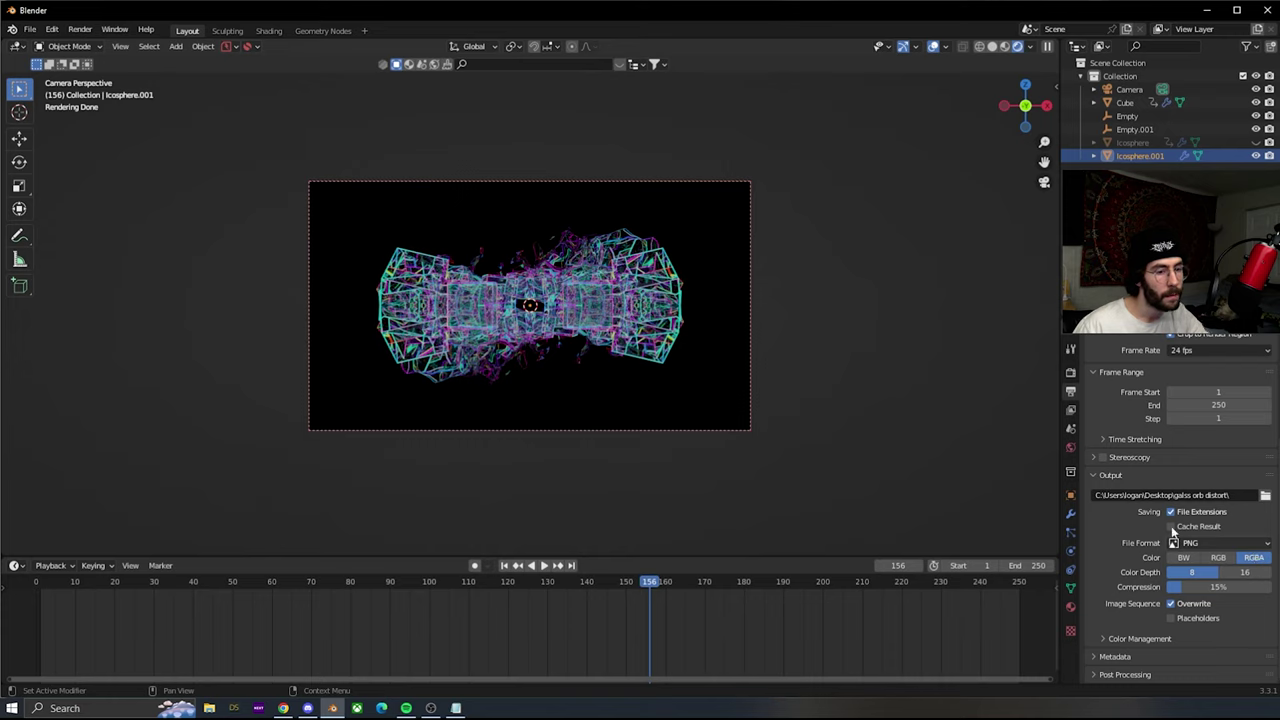
pyautogui.click(1070, 371)
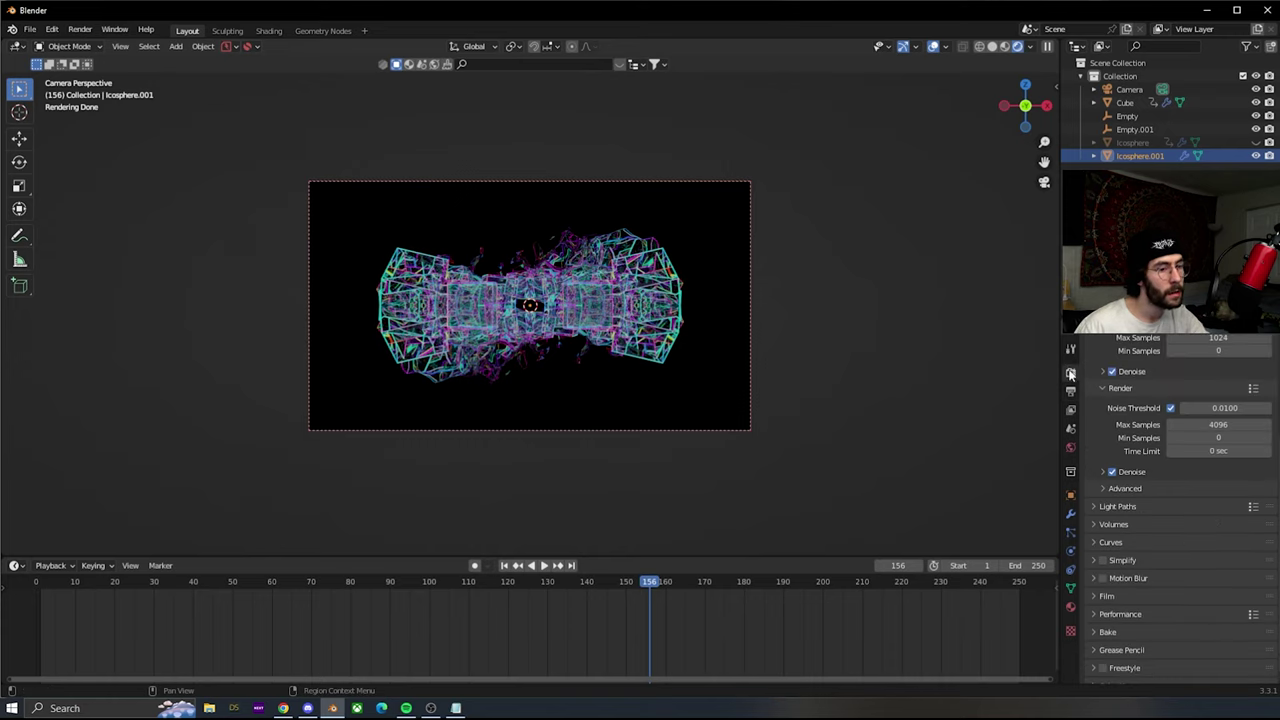
# - Set the render Time Limit to 60 seconds, then move the timeline to frame 166
pyautogui.click(1240, 452)
pyautogui.write('60')
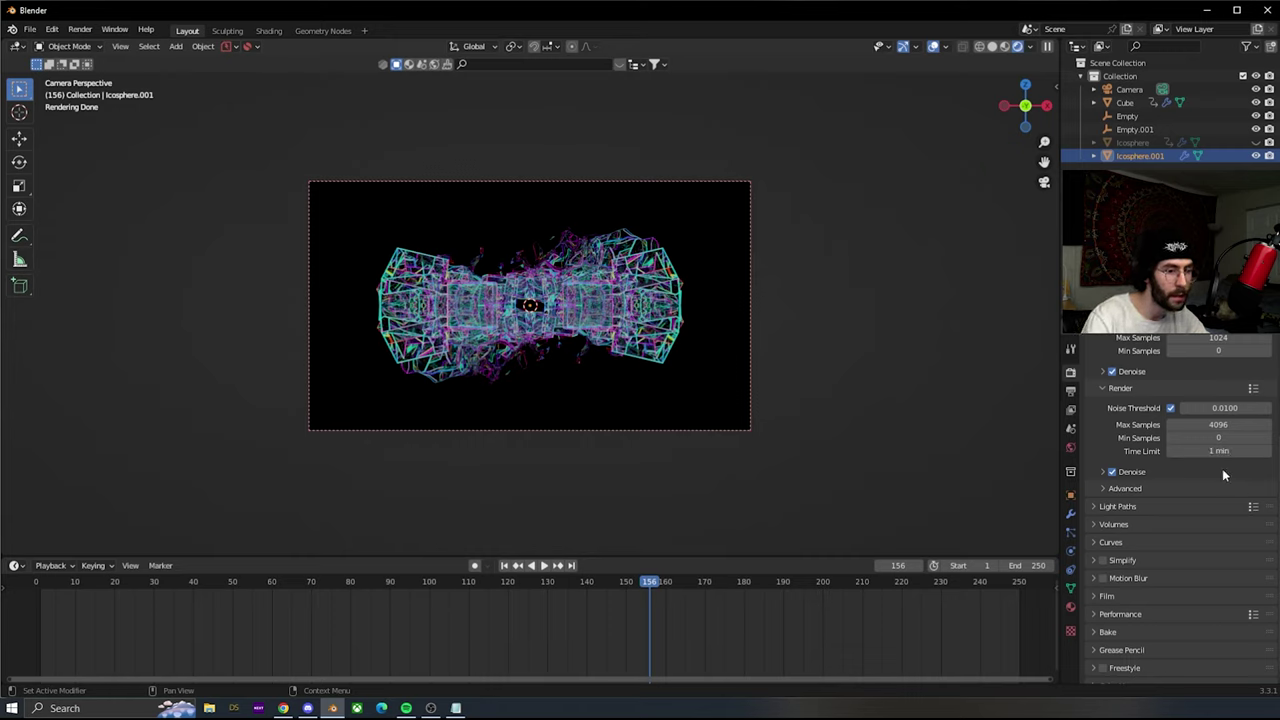
pyautogui.press('Return')
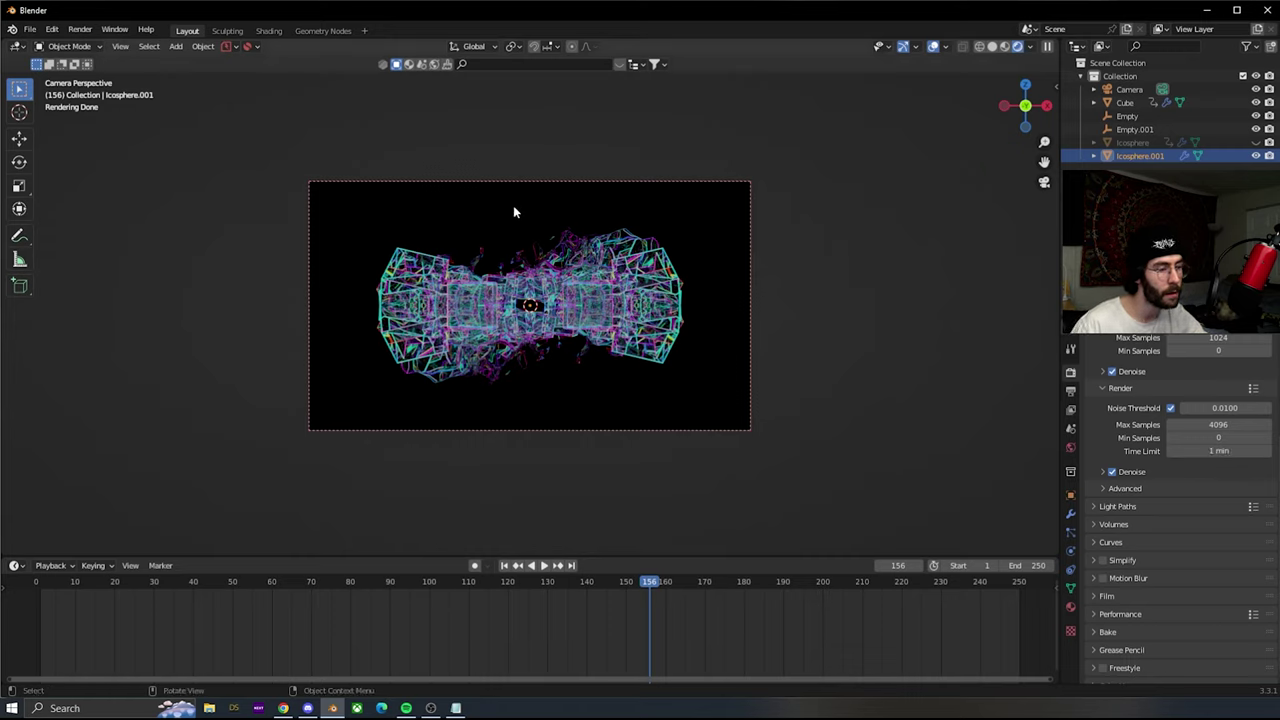
pyautogui.moveTo(650, 595)
pyautogui.mouseDown()
pyautogui.moveTo(507, 599)
pyautogui.moveTo(688, 612)
pyautogui.mouseUp()
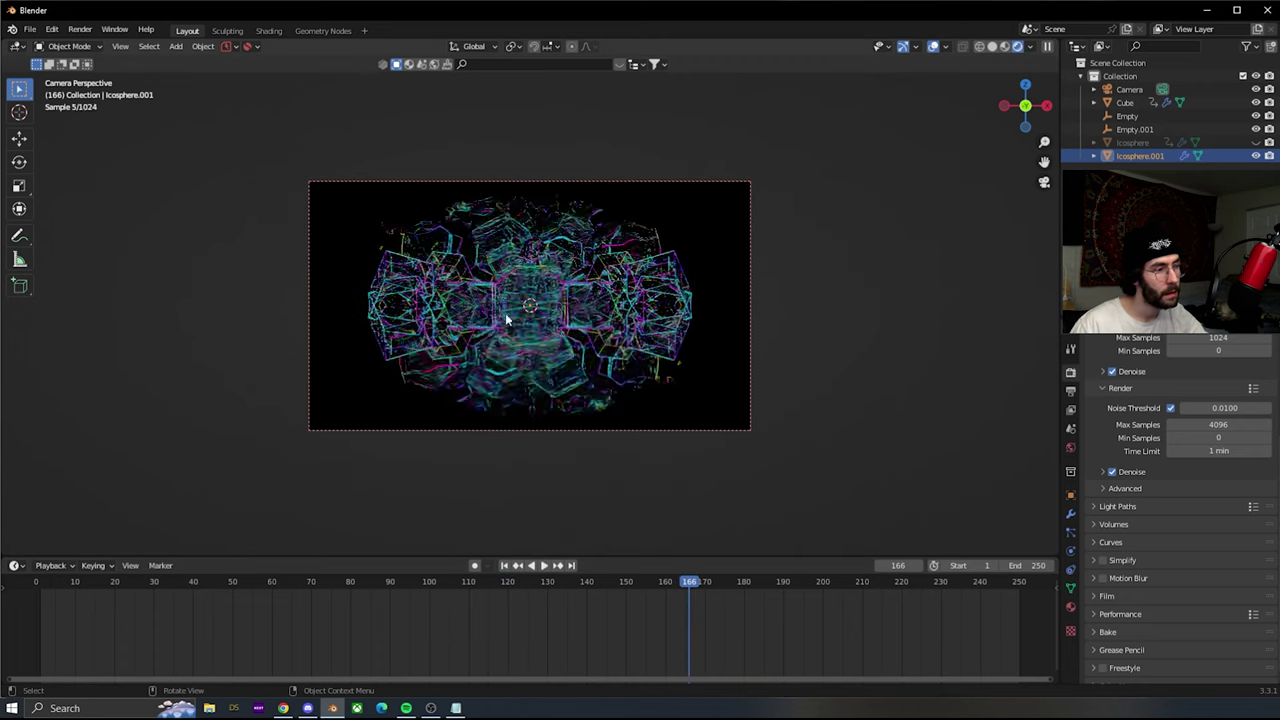
# - Return the viewport to solid shading, render a still of frame 166, then close the result
pyautogui.click(995, 47)
pyautogui.click(74, 32)
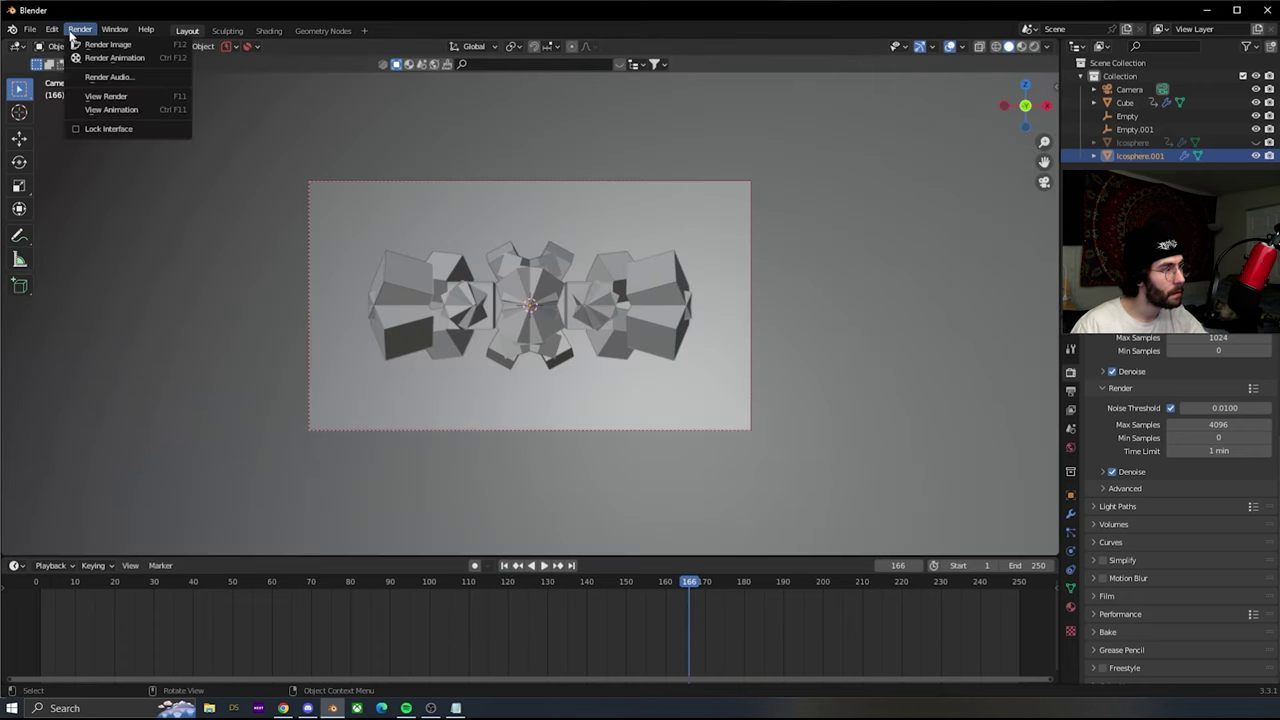
pyautogui.click(106, 45)
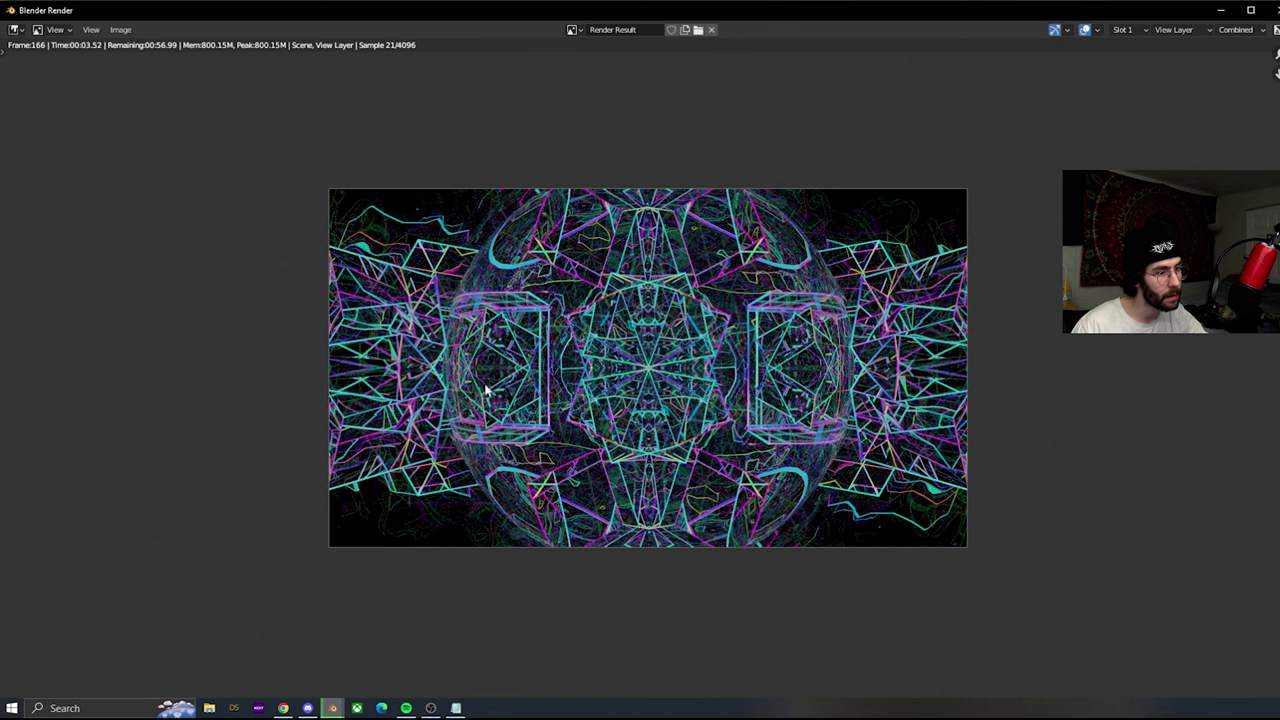
pyautogui.click(1265, 9)
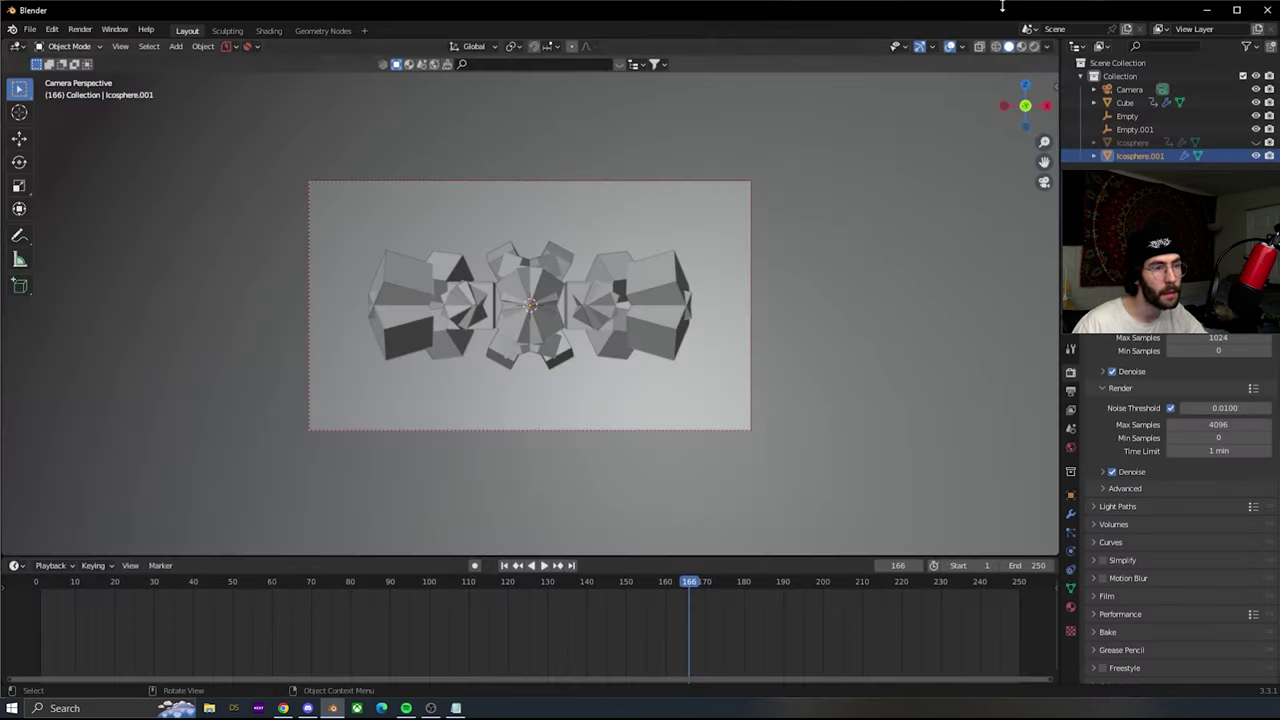
pyautogui.click(76, 29)
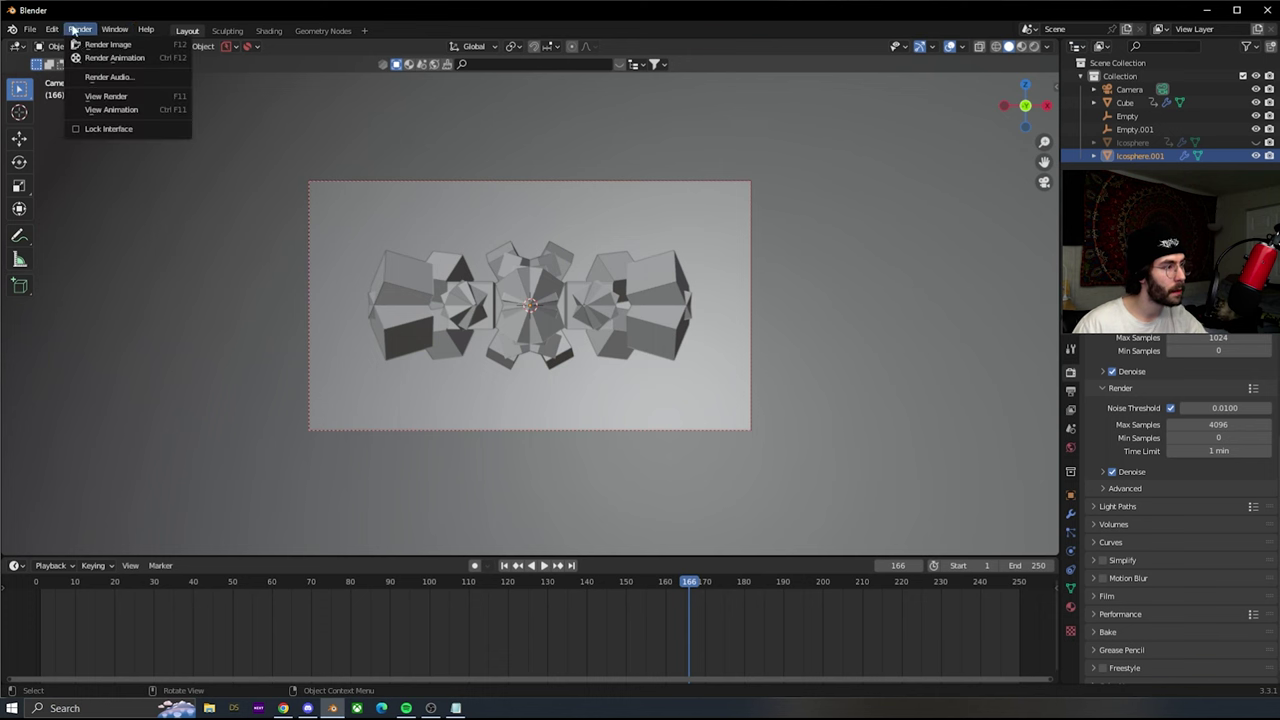
# - Launch Render Animation and fit the in-progress frame in the render window
pyautogui.click(82, 57)
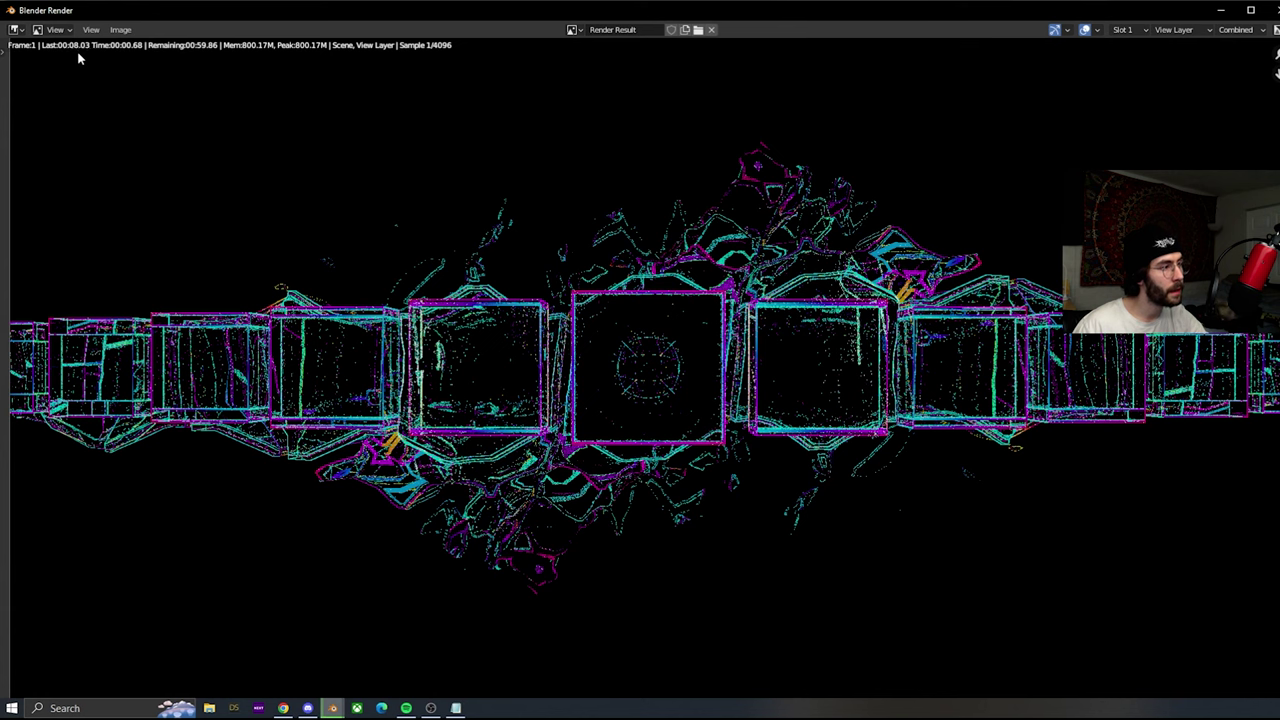
pyautogui.press('Home')
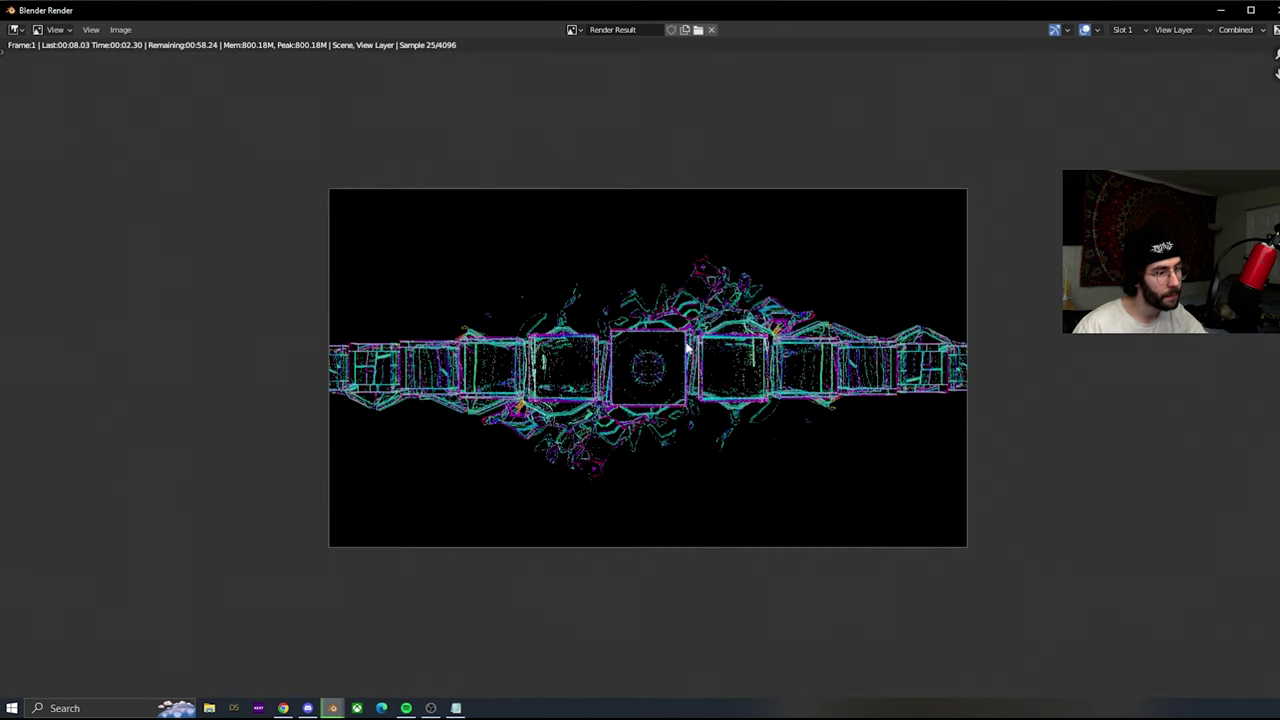